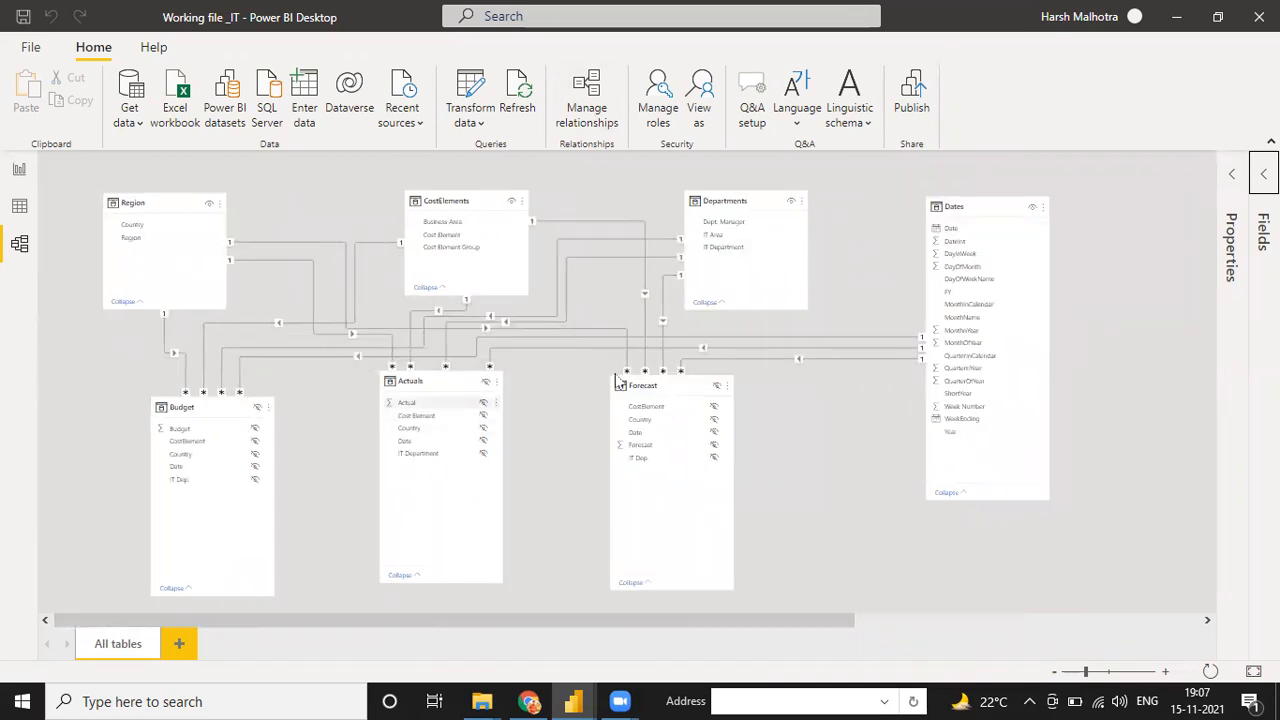
Step: Review the Actuals-to-Dates relationship settings, and inspect the Date column in the Dates table's data
double_click(815, 354)
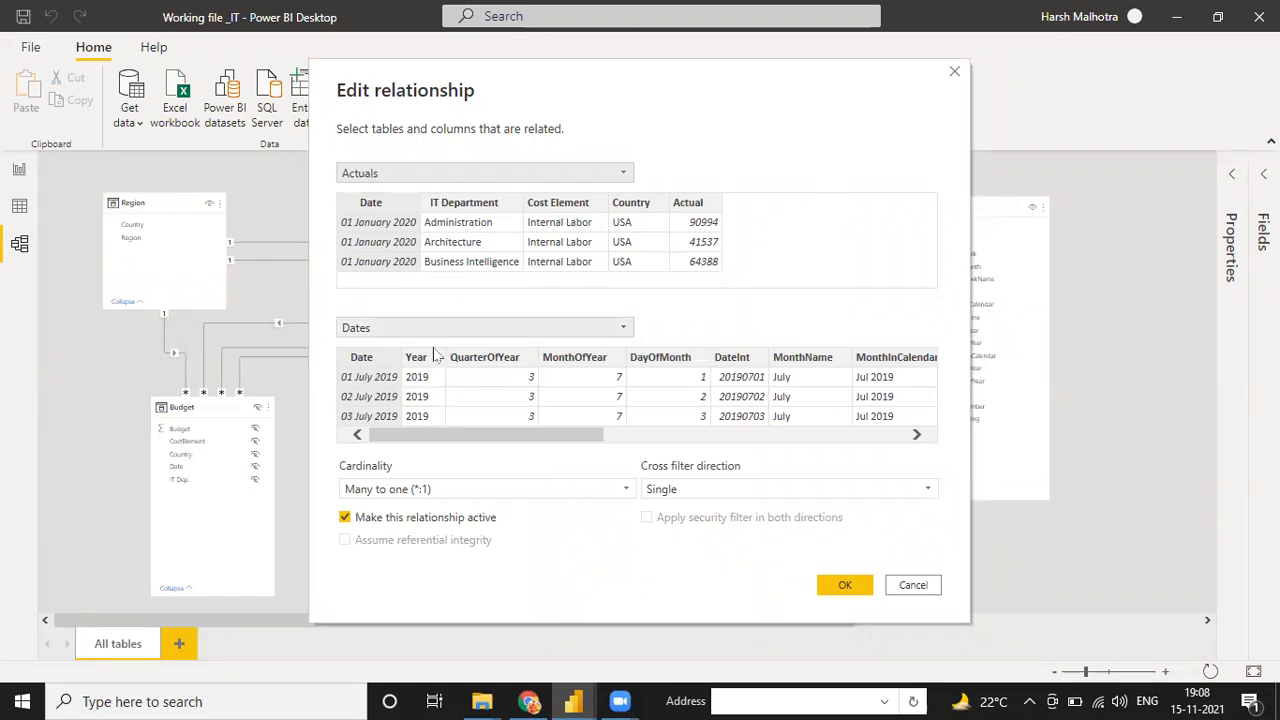
left_click(955, 74)
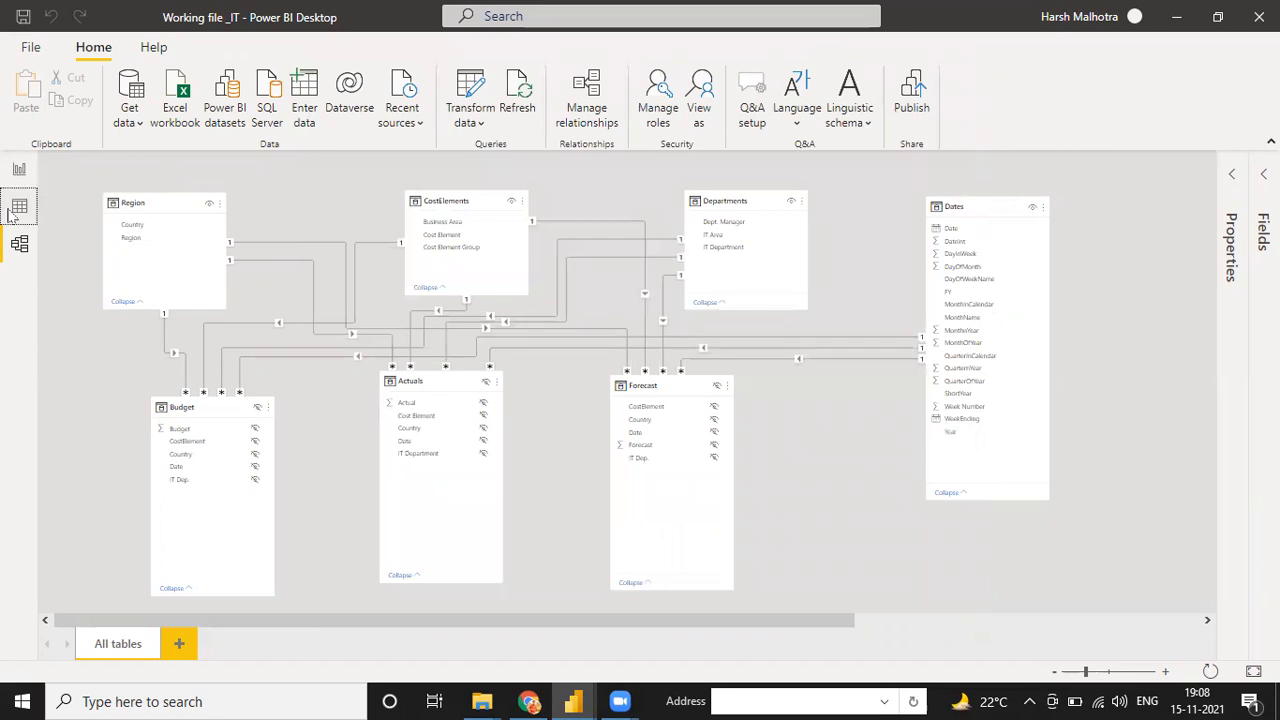
left_click(19, 206)
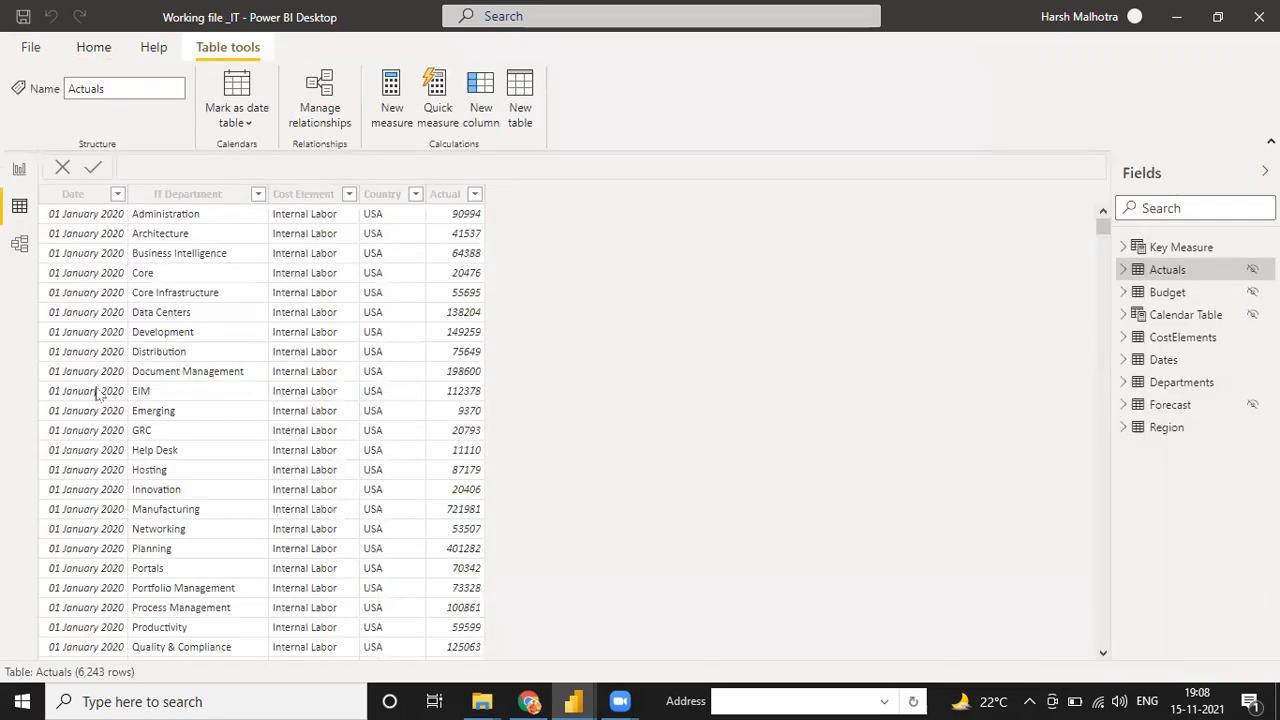
left_click(1177, 368)
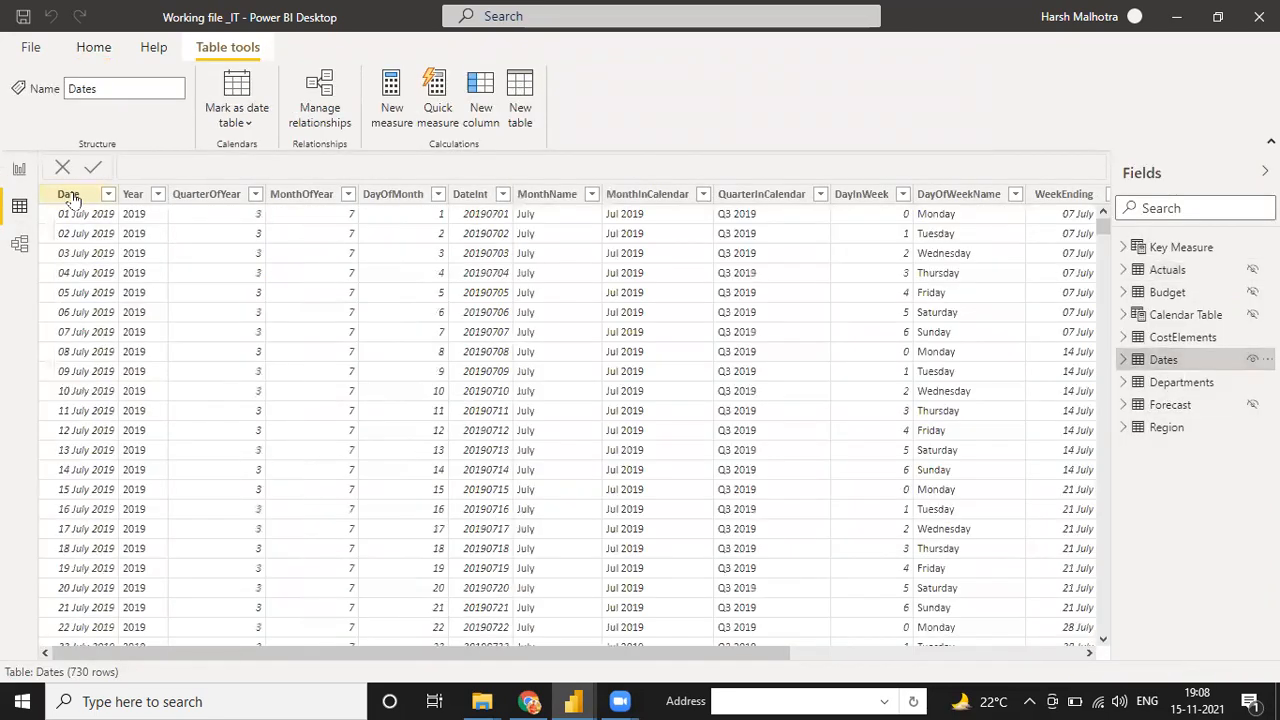
left_click(72, 196)
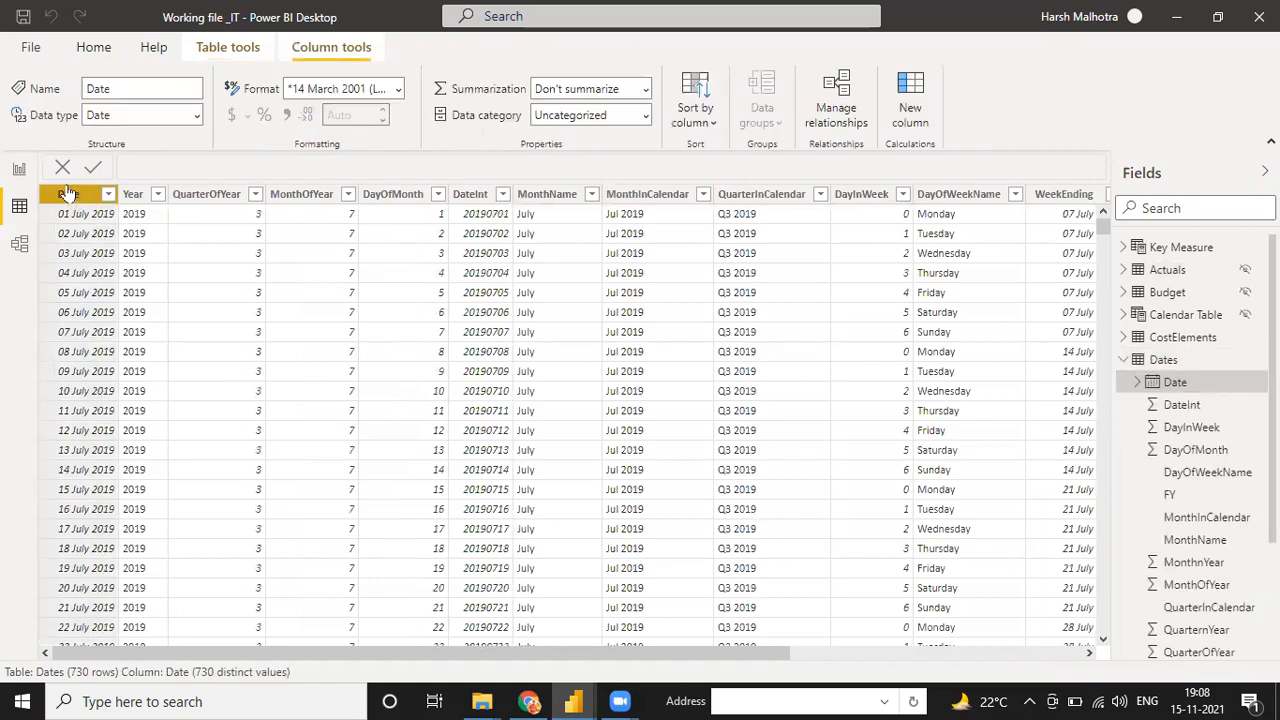
right_click(64, 198)
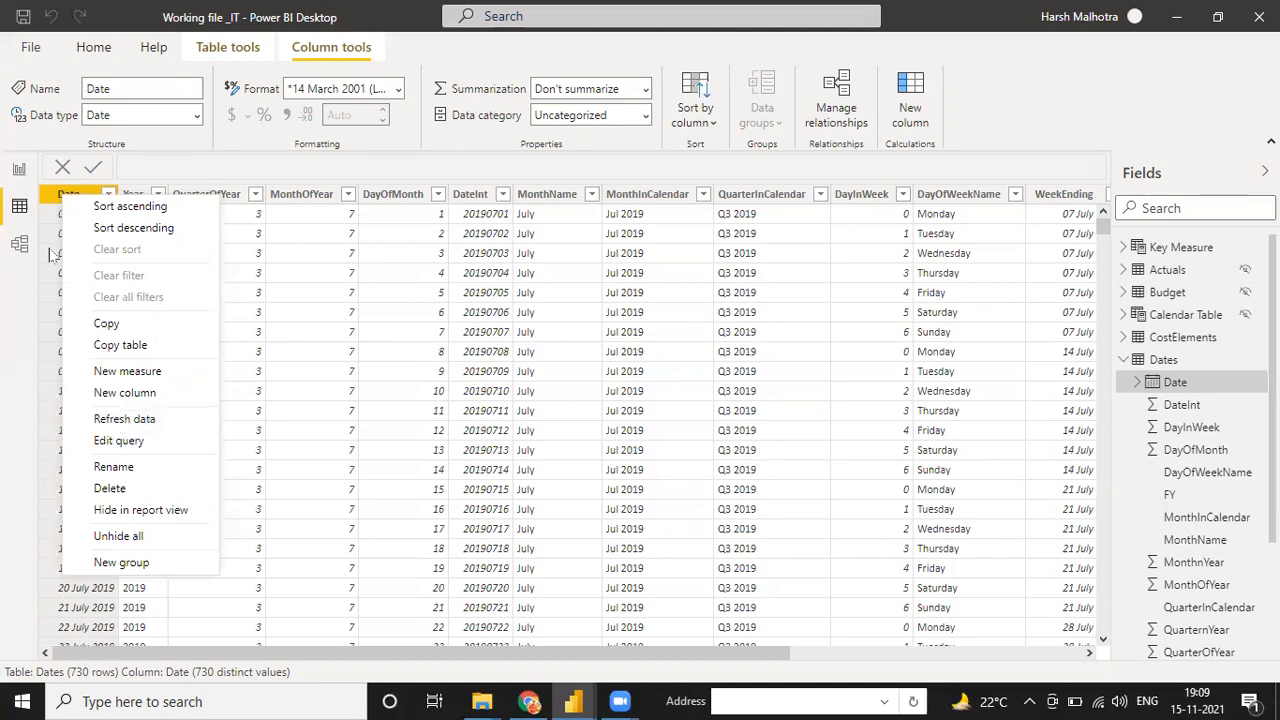
Step: Review the relationship between Forecast and Dates in the model without changing its settings
left_click(19, 243)
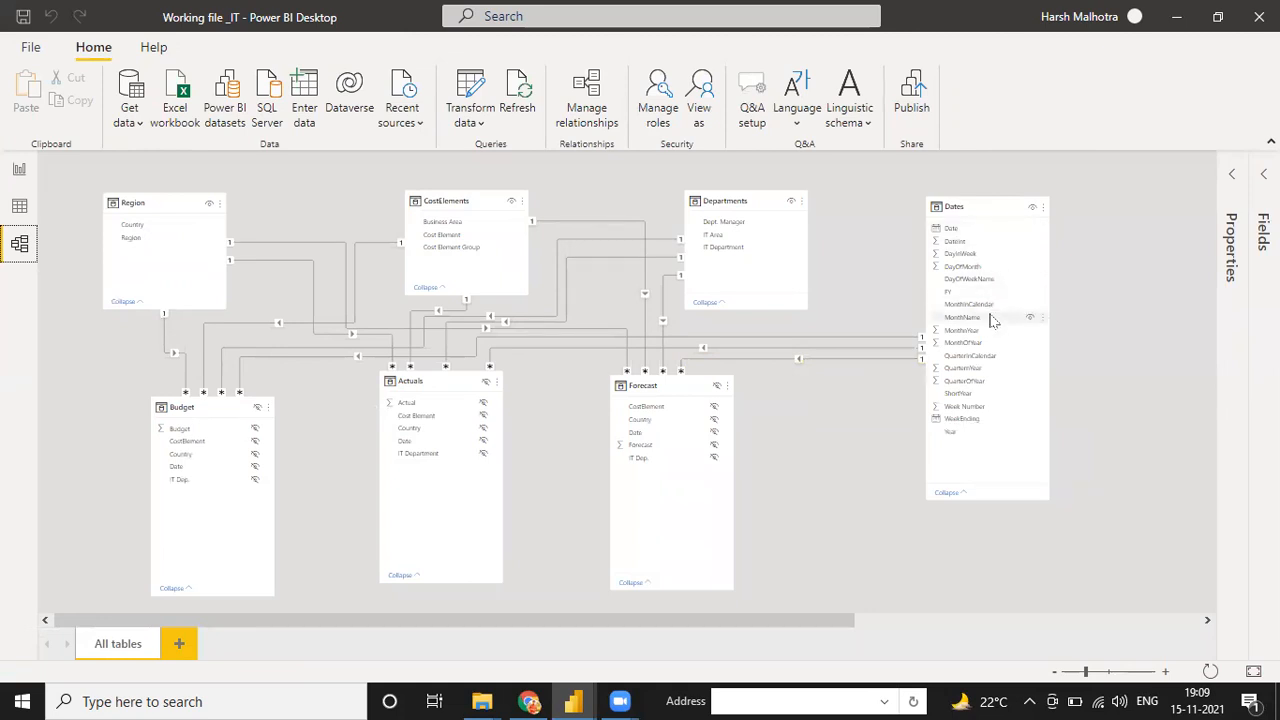
double_click(855, 362)
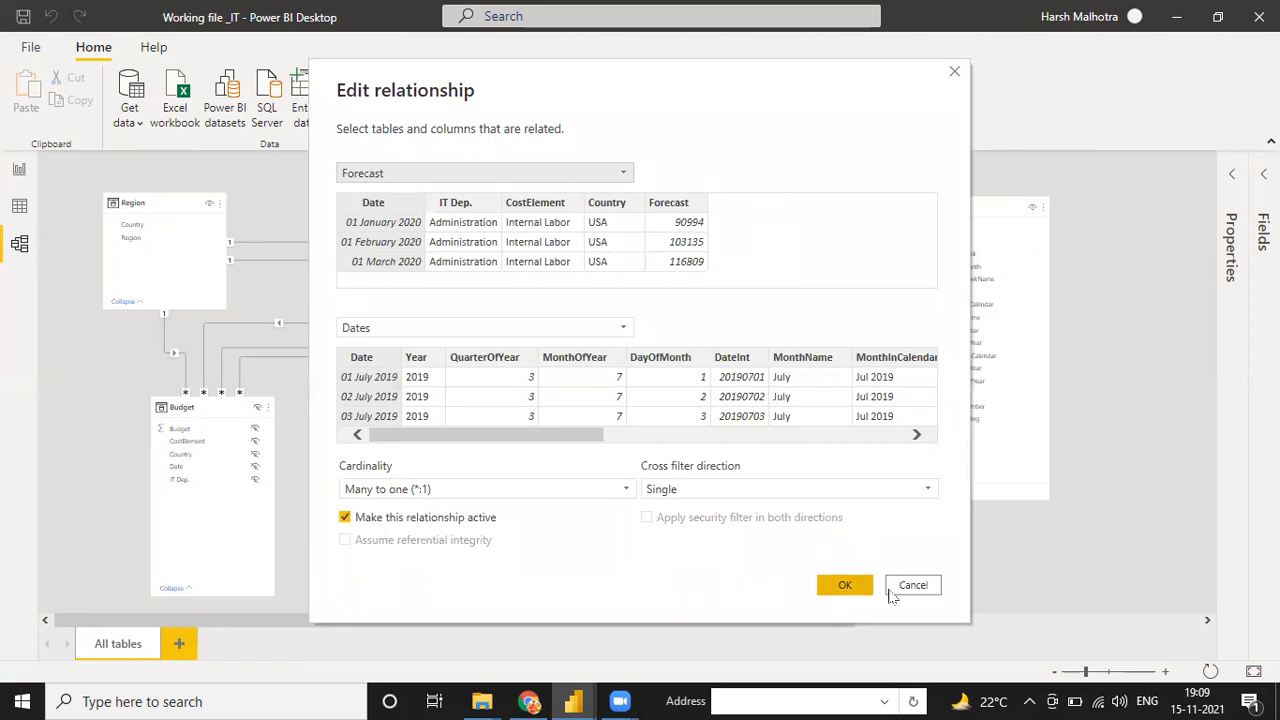
left_click(954, 71)
double_click(857, 361)
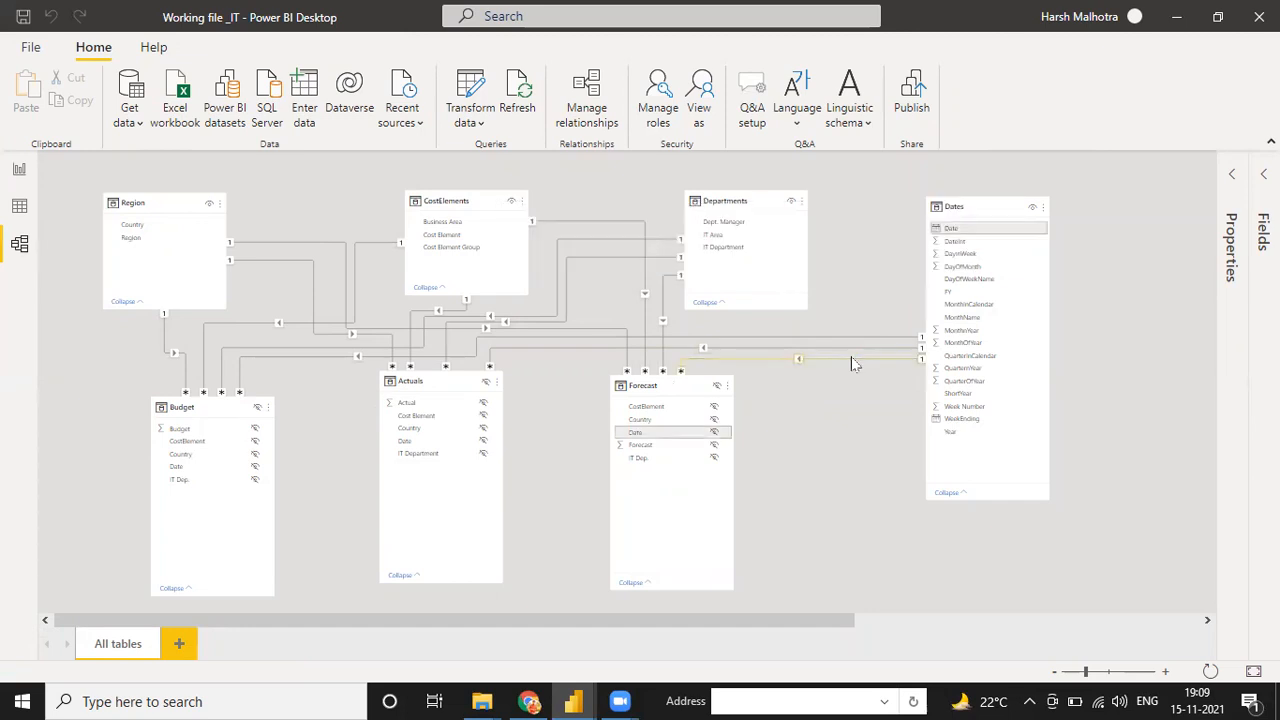
right_click(850, 364)
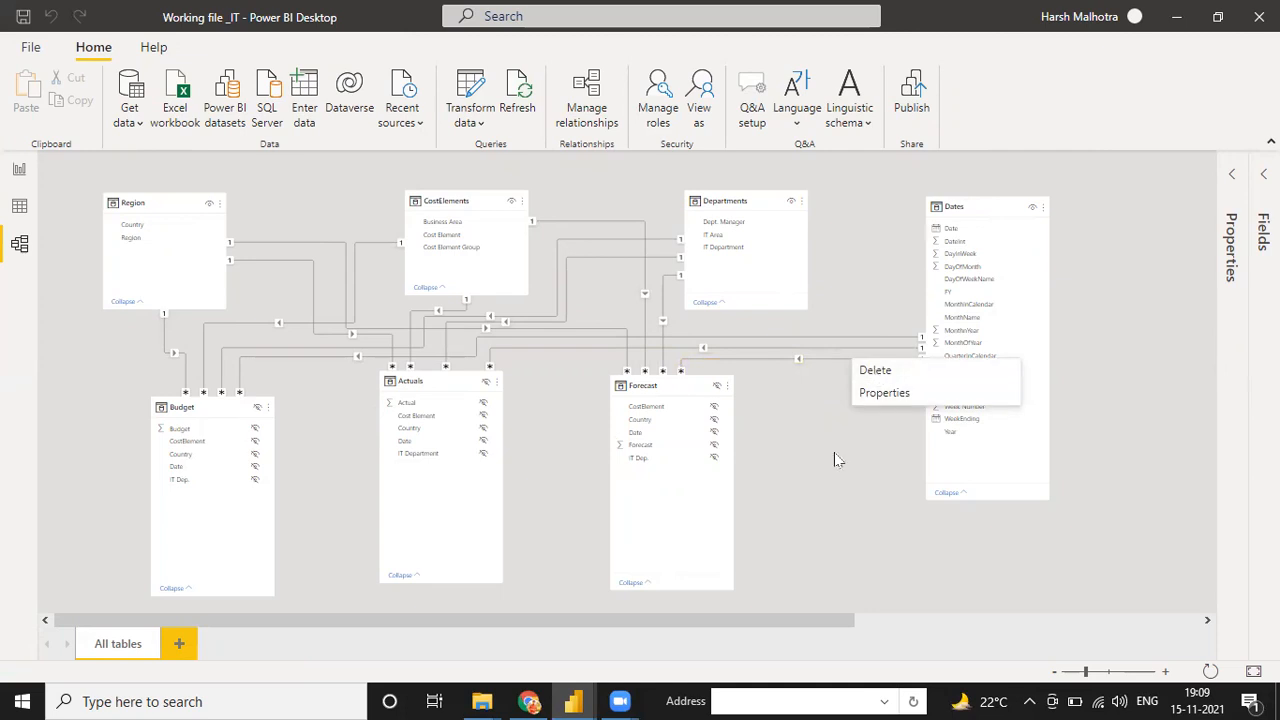
key("Escape")
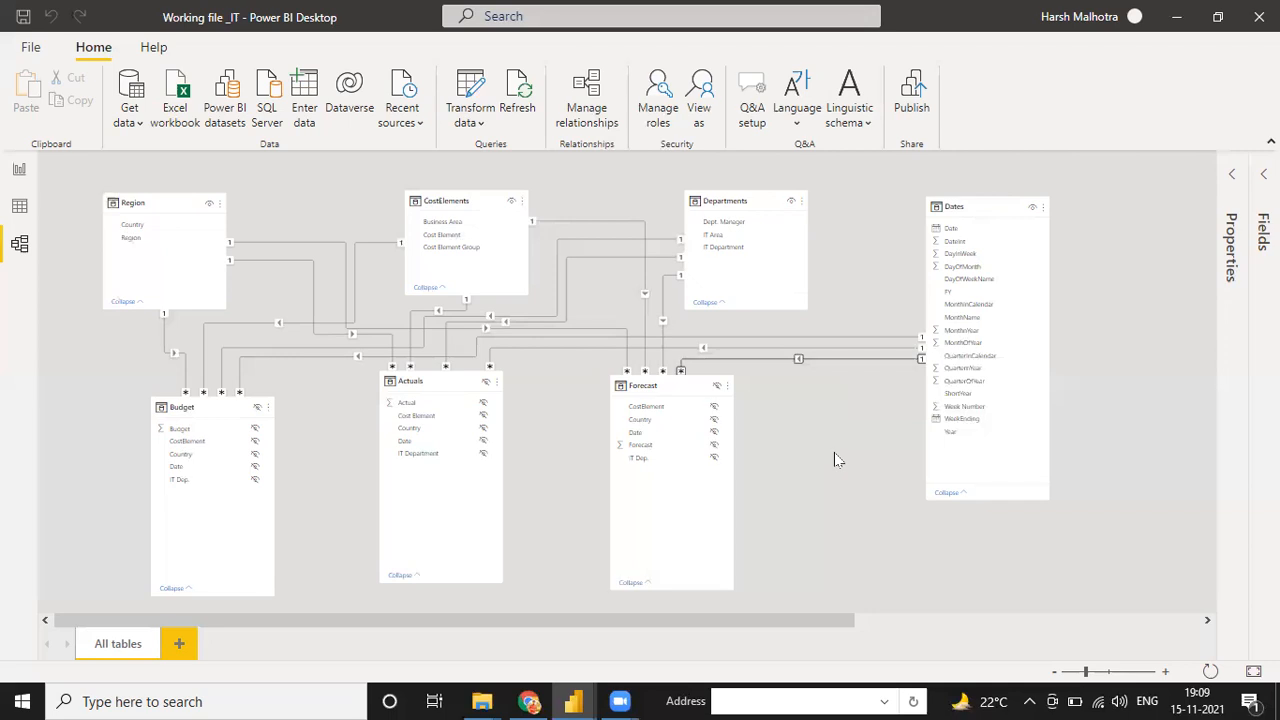
Step: Switch to File Explorer and examine the source files in the IT Sector Dashboard folder and its Actuals subfolder
left_click(17, 173)
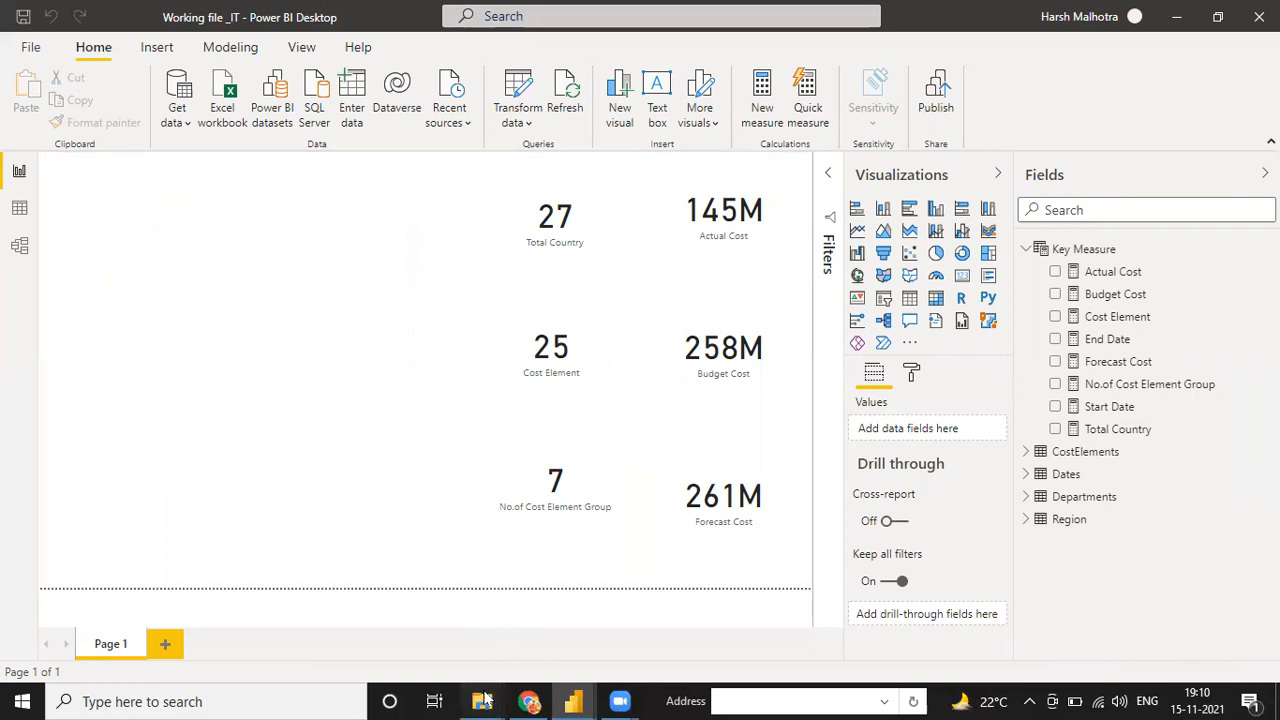
mouse_move(482, 700)
left_click(540, 637)
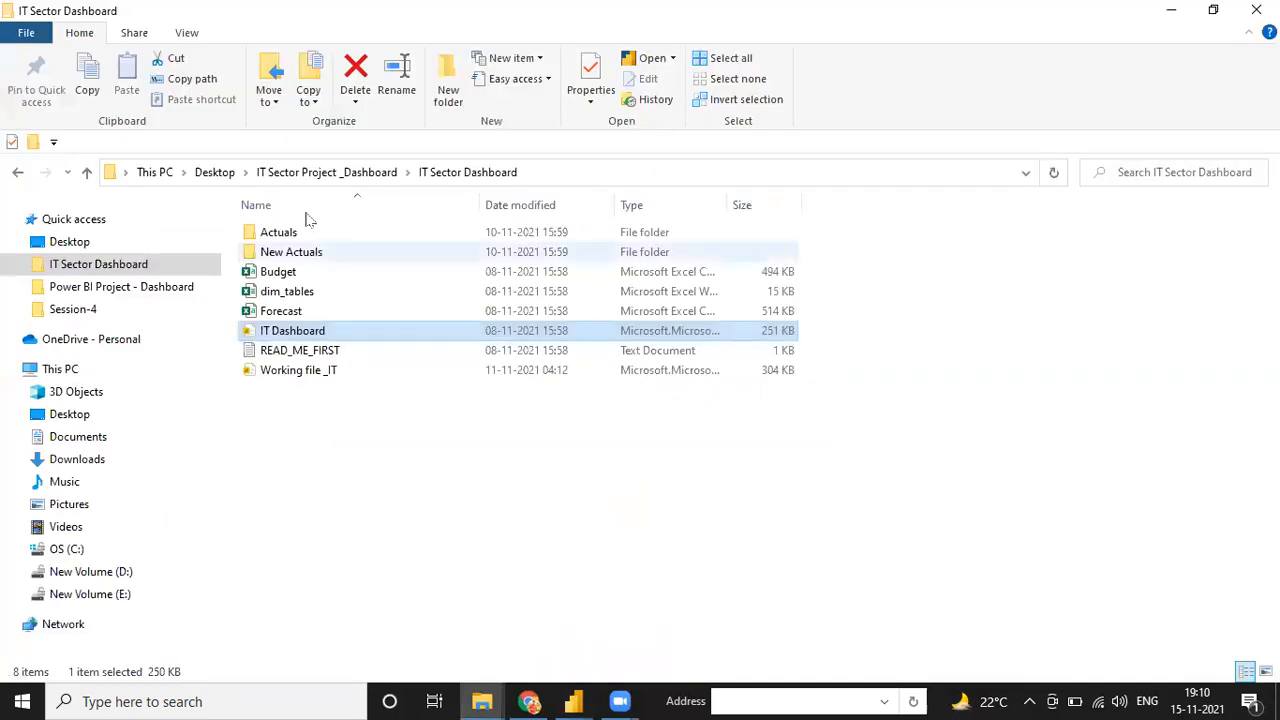
left_click(295, 275)
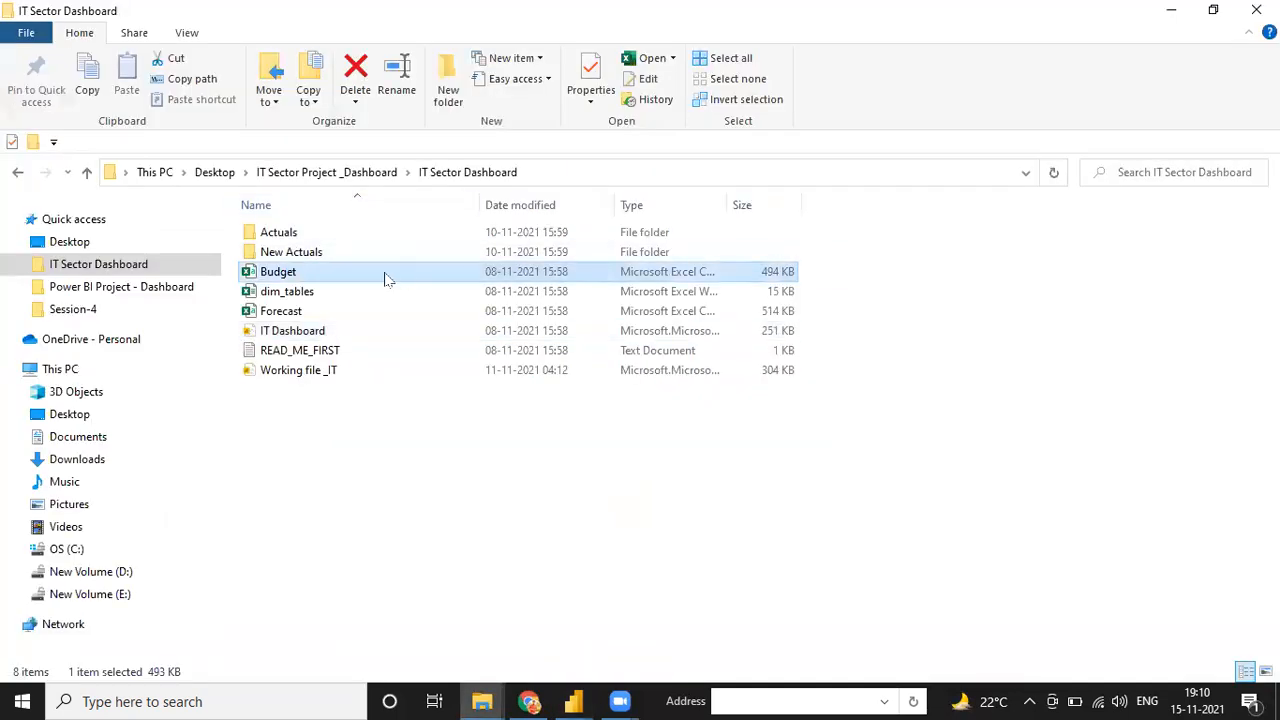
left_click(346, 296)
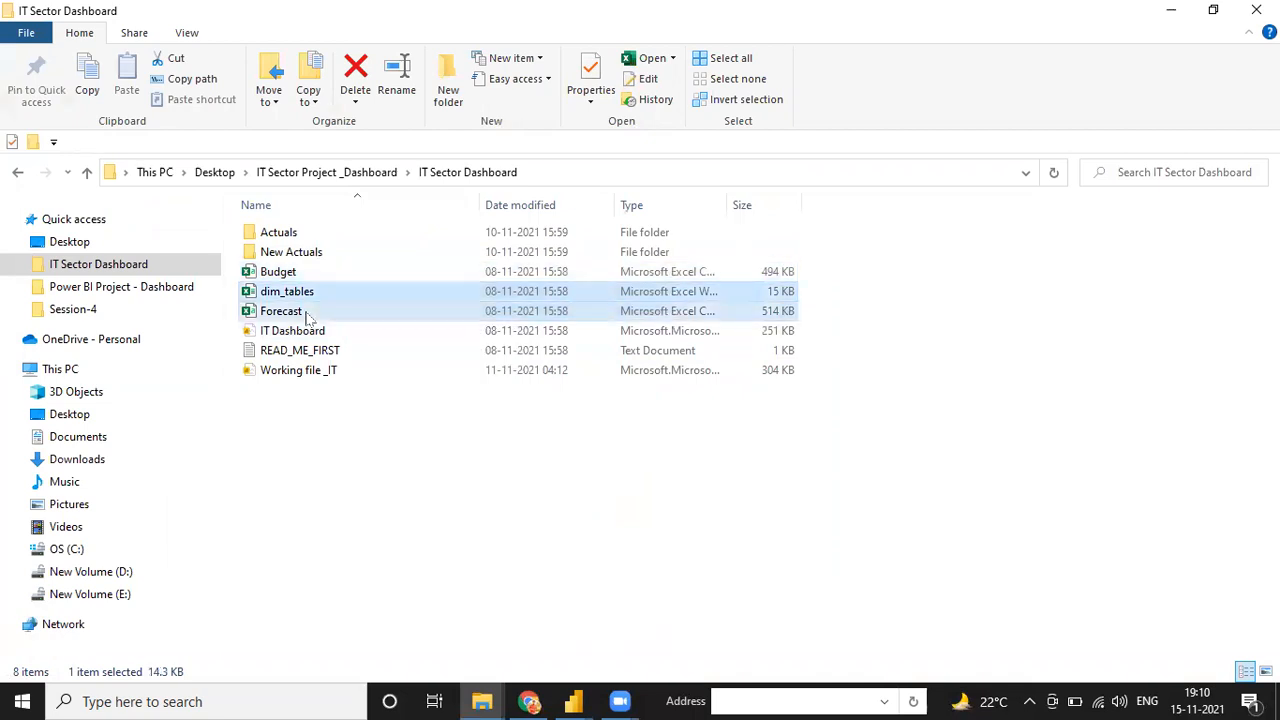
left_click(325, 312)
double_click(299, 235)
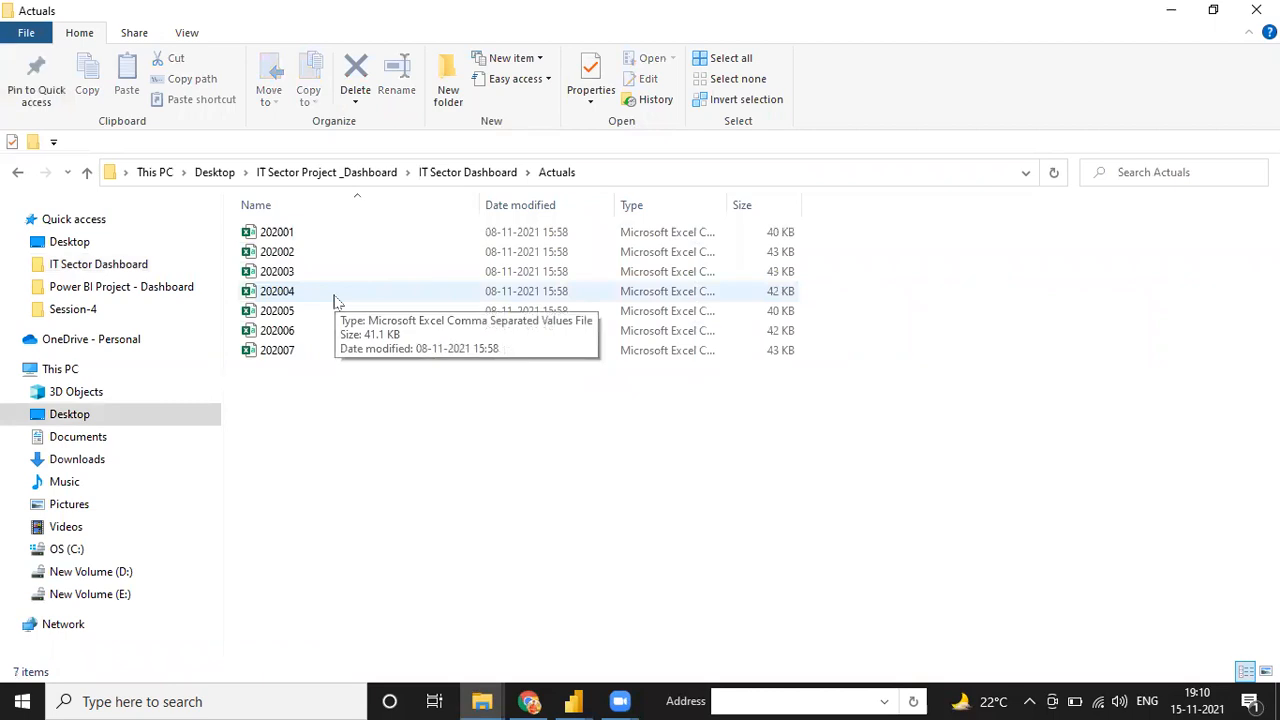
Step: Look at the IT Dashboard report in Power BI Desktop and return to the Working file _IT report
mouse_move(573, 701)
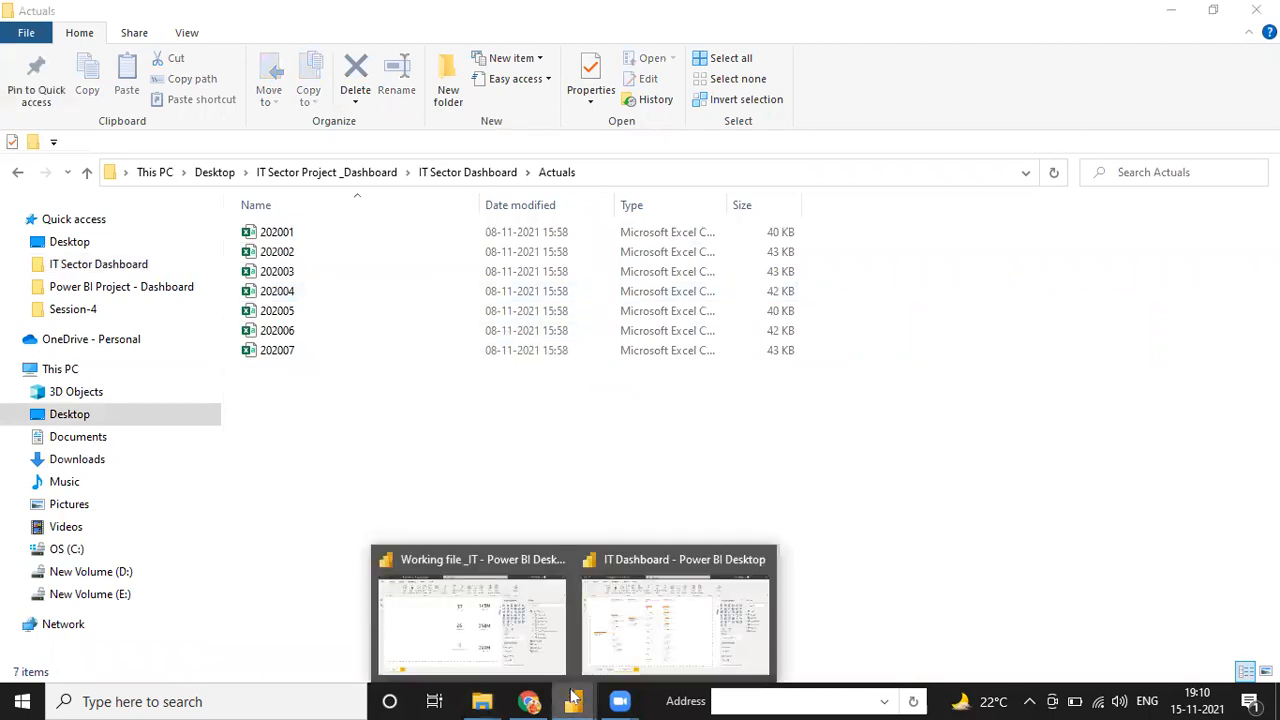
left_click(645, 636)
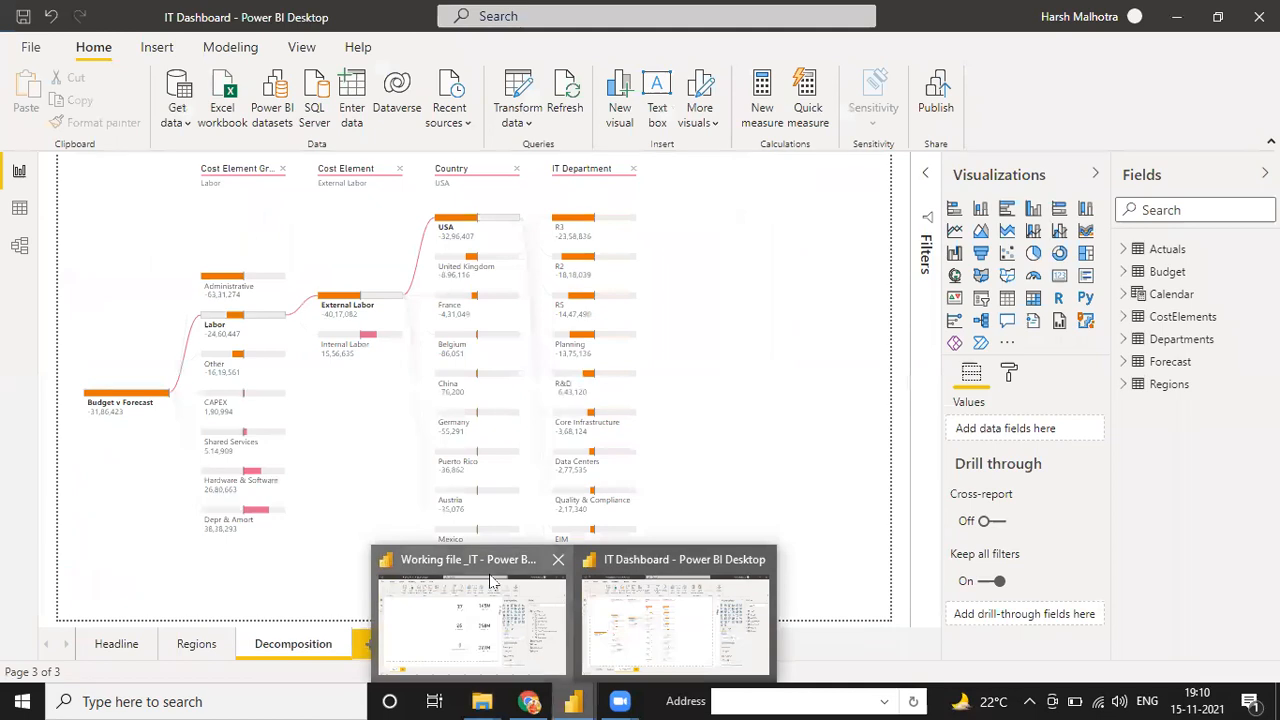
left_click(490, 580)
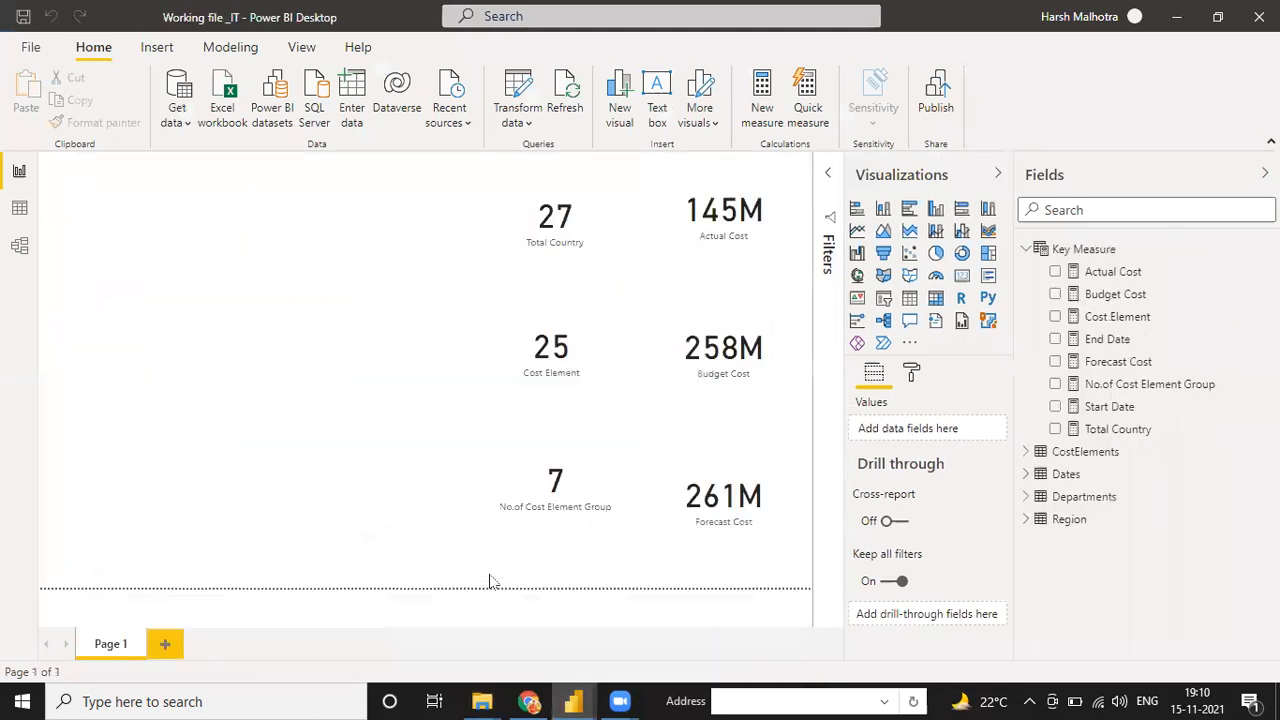
Step: Review the Total Country card and the Actual Cost, Budget Cost, Cost Element and End Date measures
left_click(577, 222)
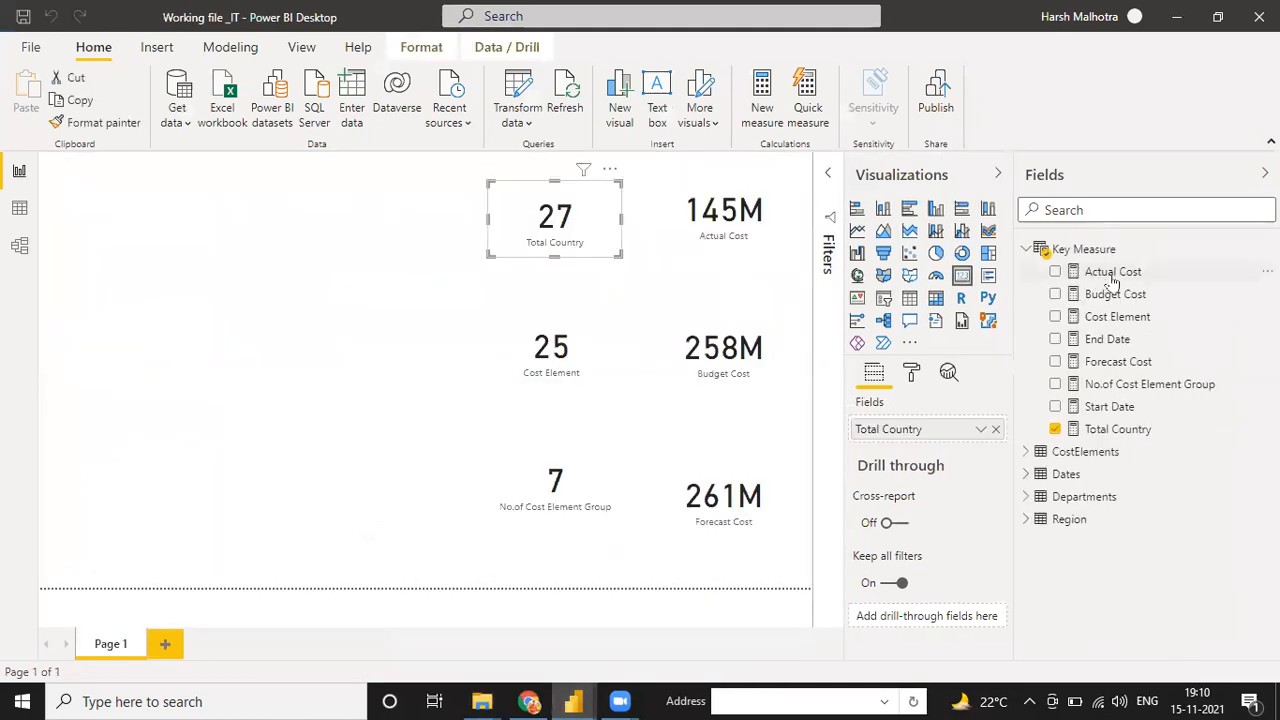
left_click(1113, 278)
left_click(1115, 295)
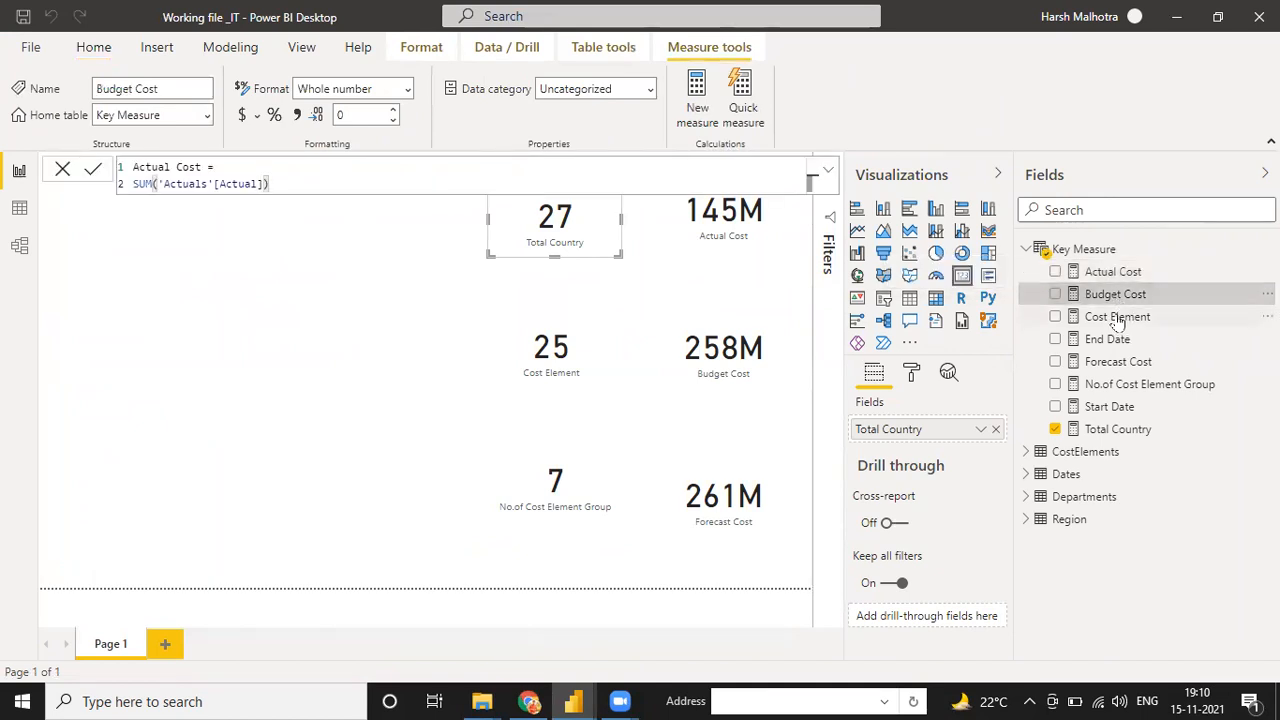
left_click(1117, 318)
left_click(1110, 339)
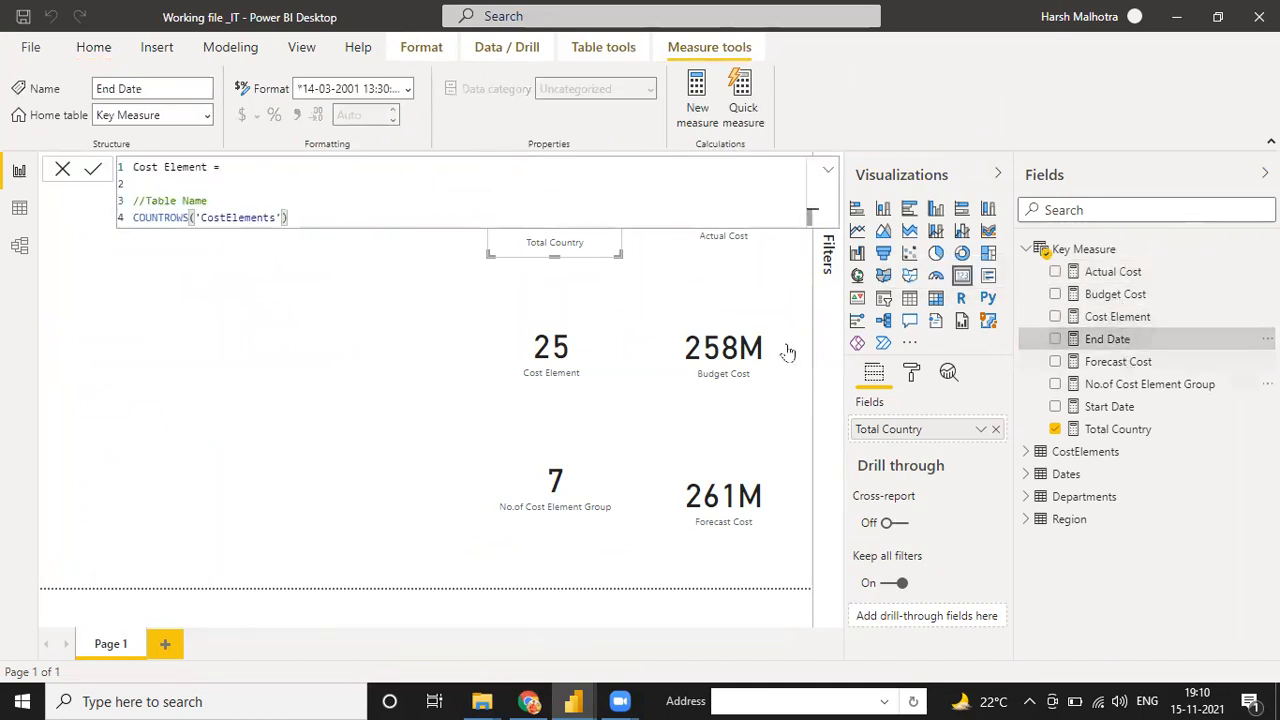
Step: Examine the data tables and the fields of Actuals and Dates in the data view
left_click(19, 212)
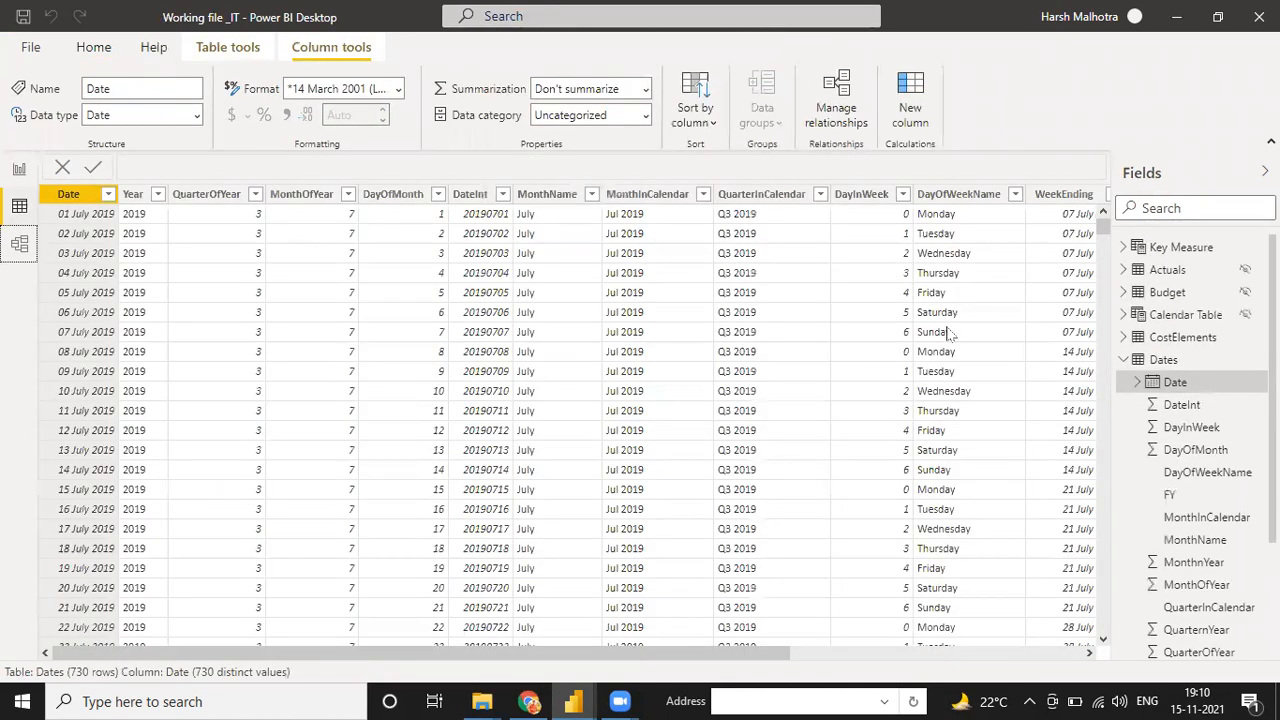
left_click(1124, 270)
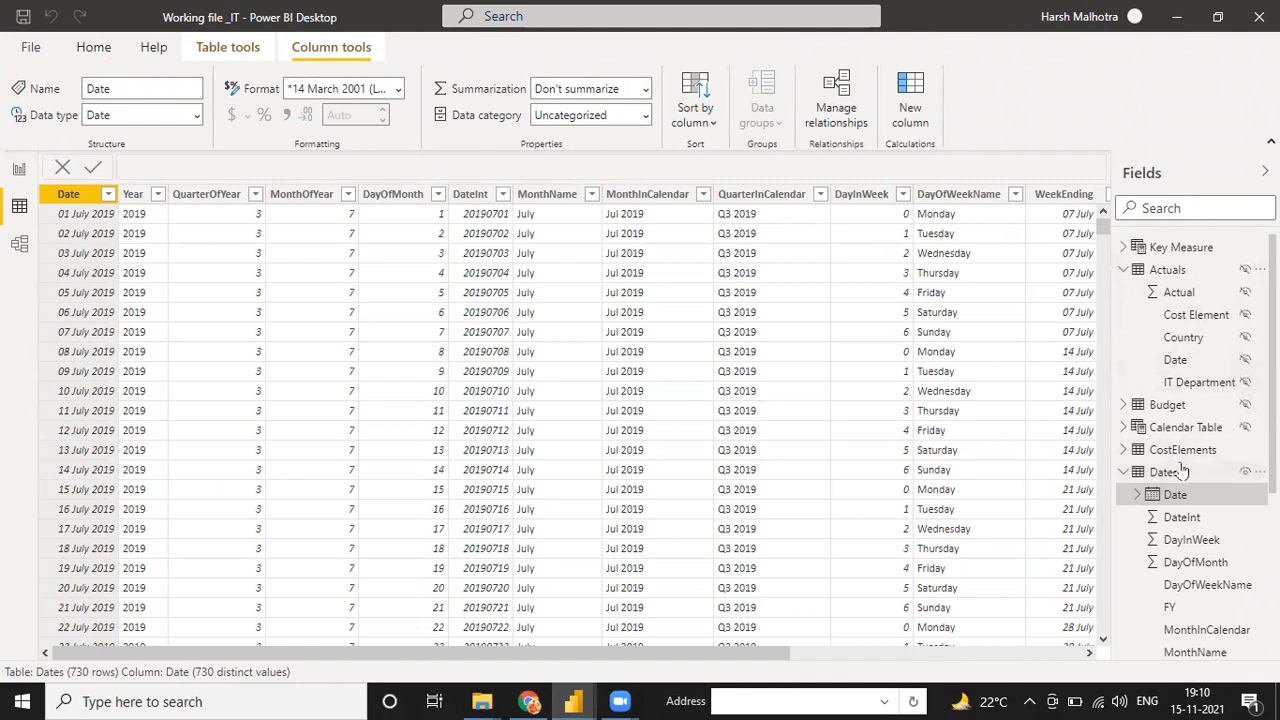
scroll(1180, 490, "down", 5)
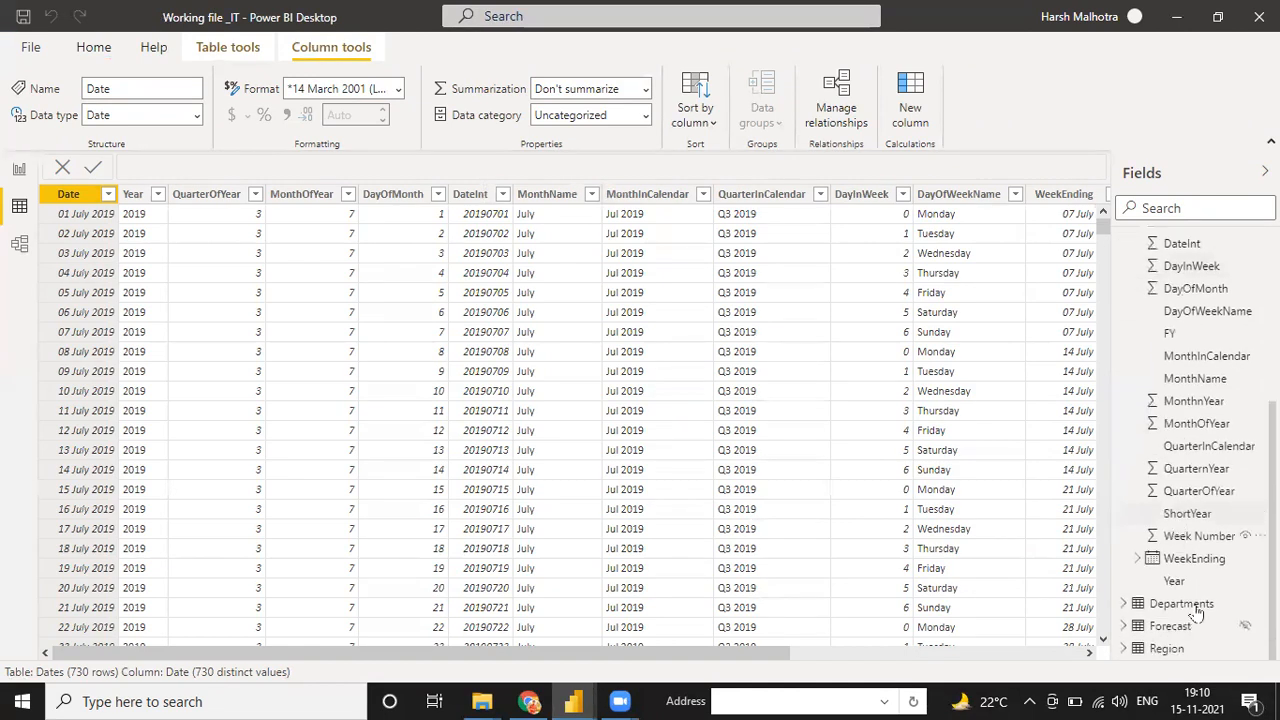
scroll(1185, 336, "up", 5)
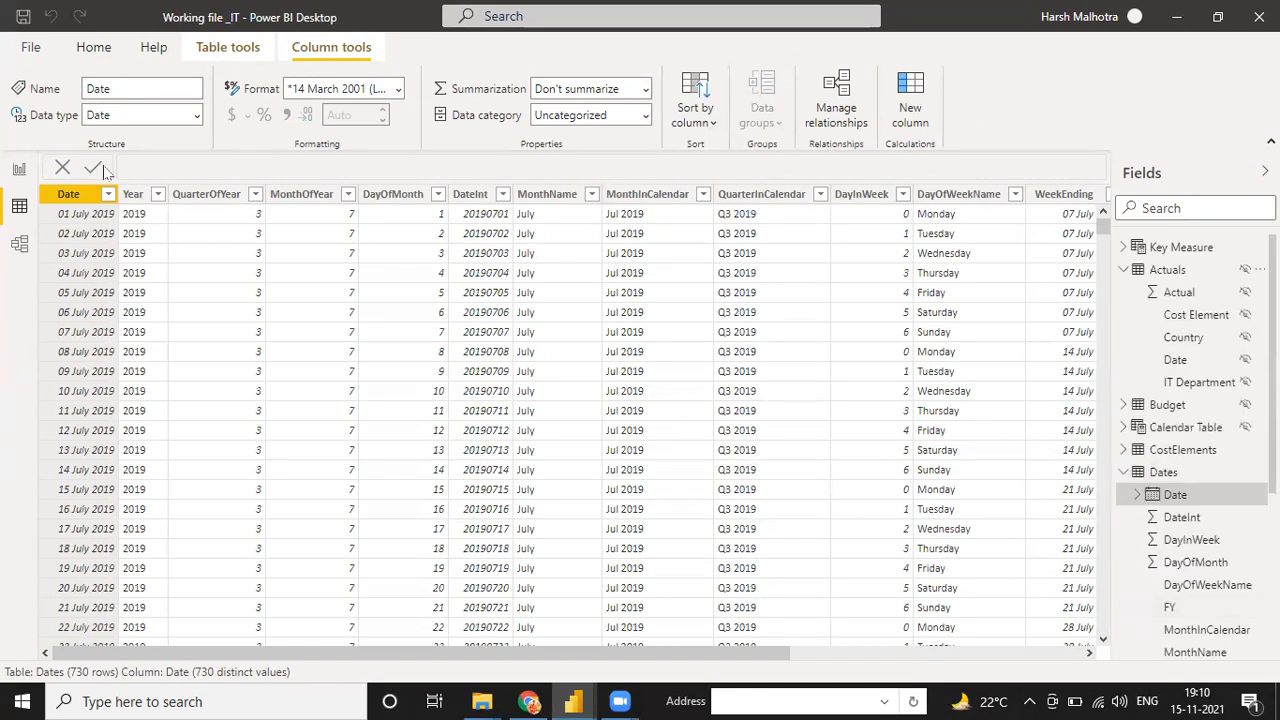
Step: Add an empty table visual to Page 1 of the report and enlarge it in the blank area beside the cards
left_click(19, 170)
left_click(284, 373)
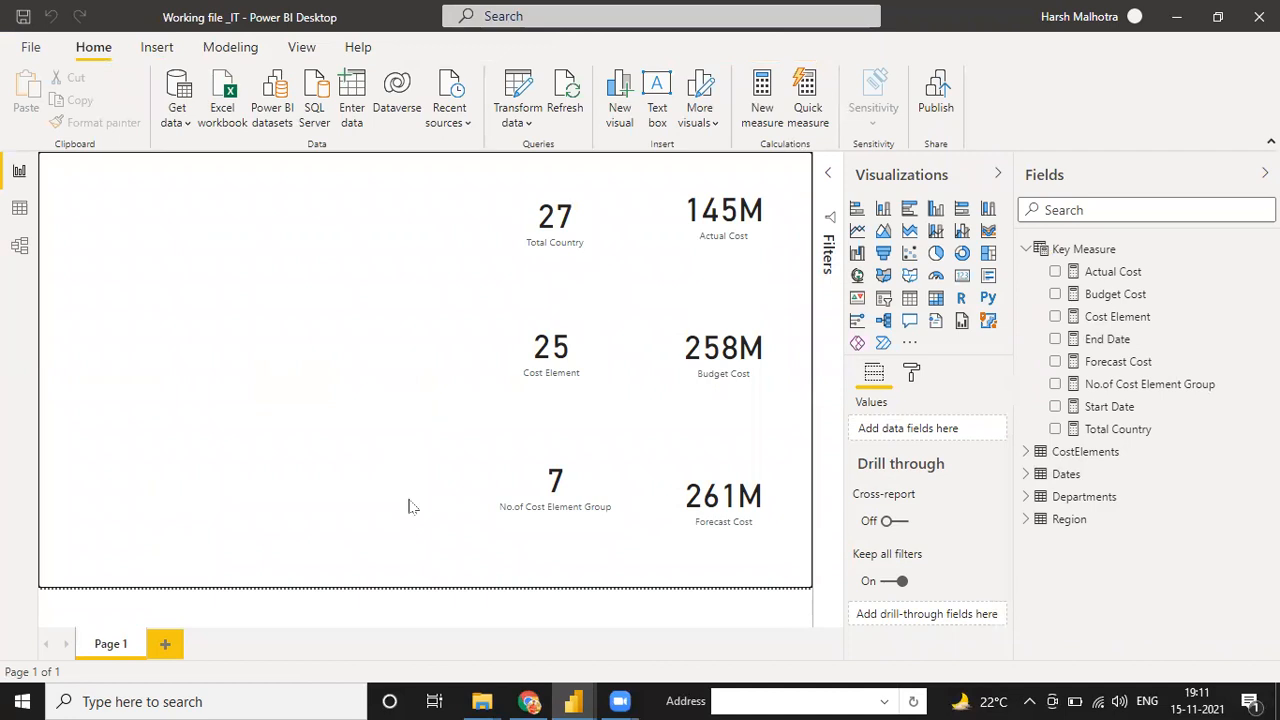
left_click(910, 298)
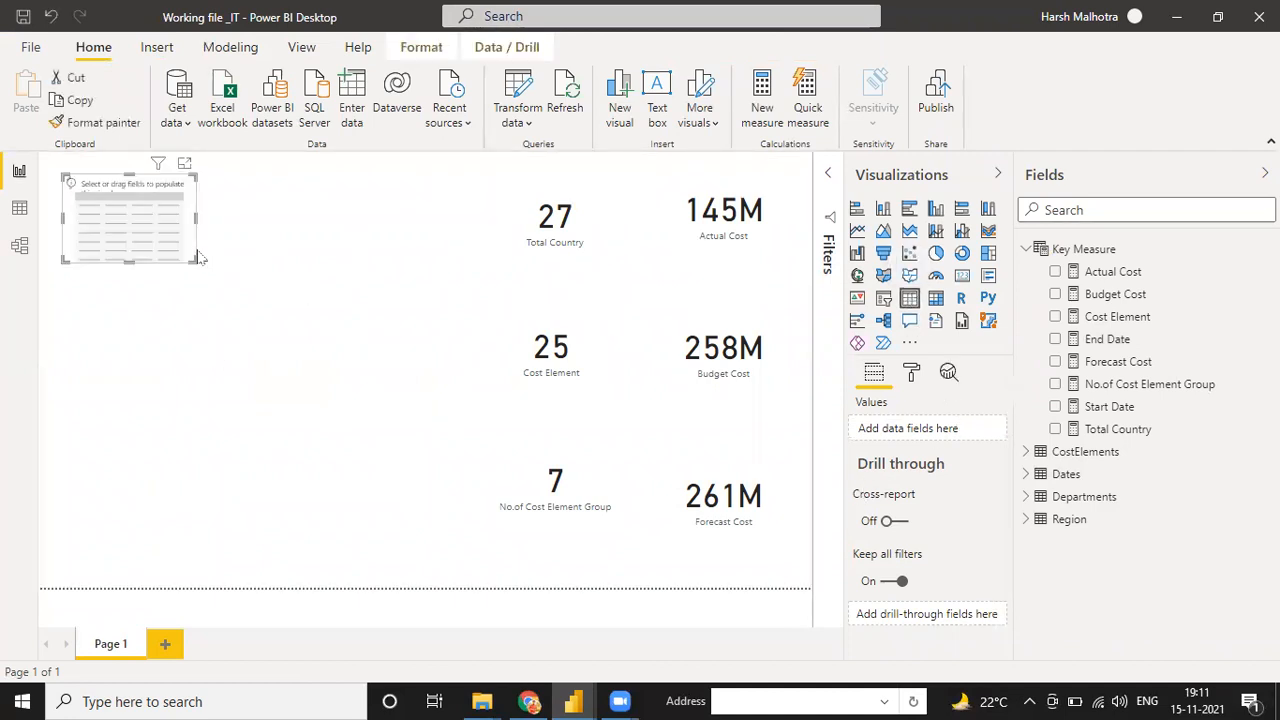
left_click_drag(175, 248, 367, 472)
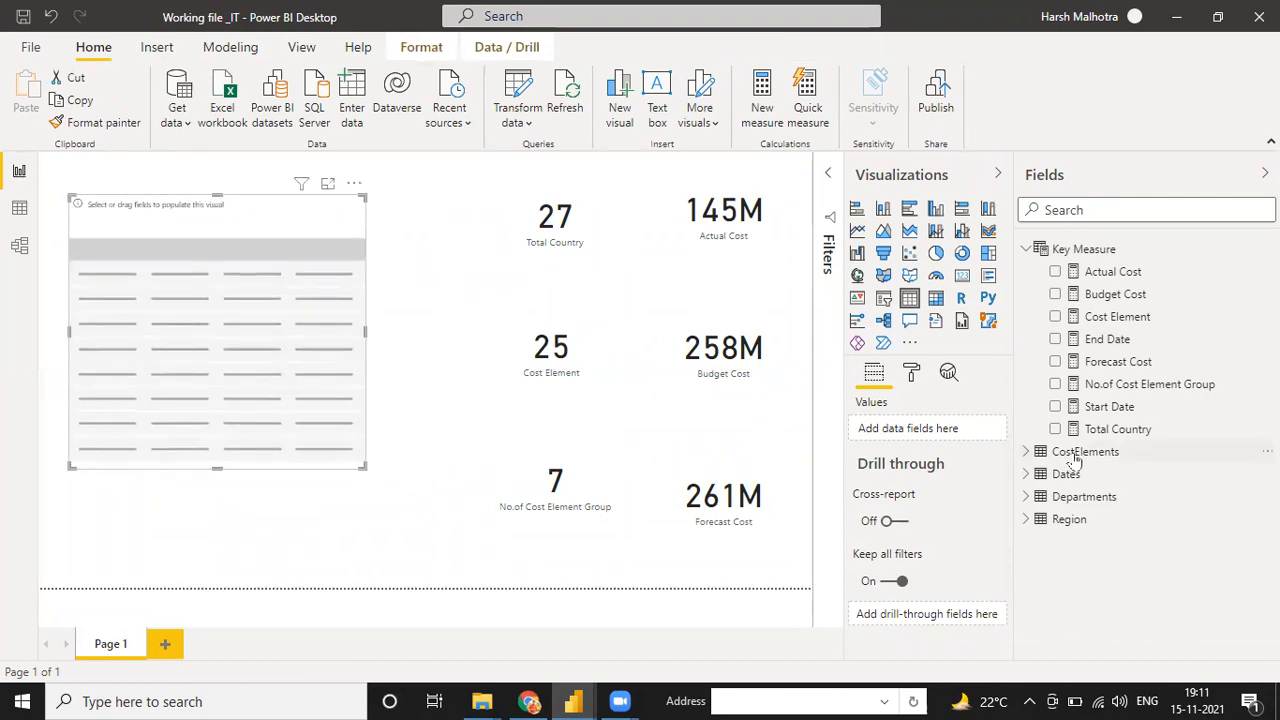
Step: Add the Date field from Dates to the table visual and show it as Date instead of Date Hierarchy
left_click(1026, 476)
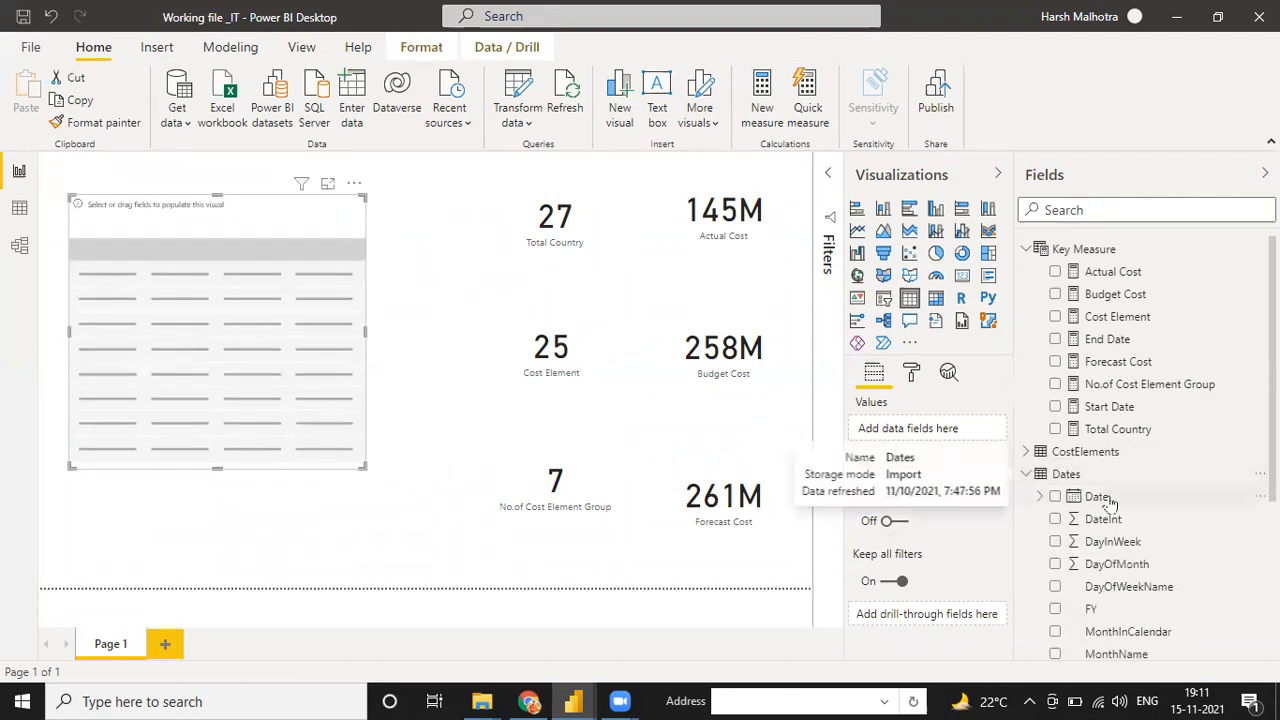
left_click_drag(1110, 497, 243, 295)
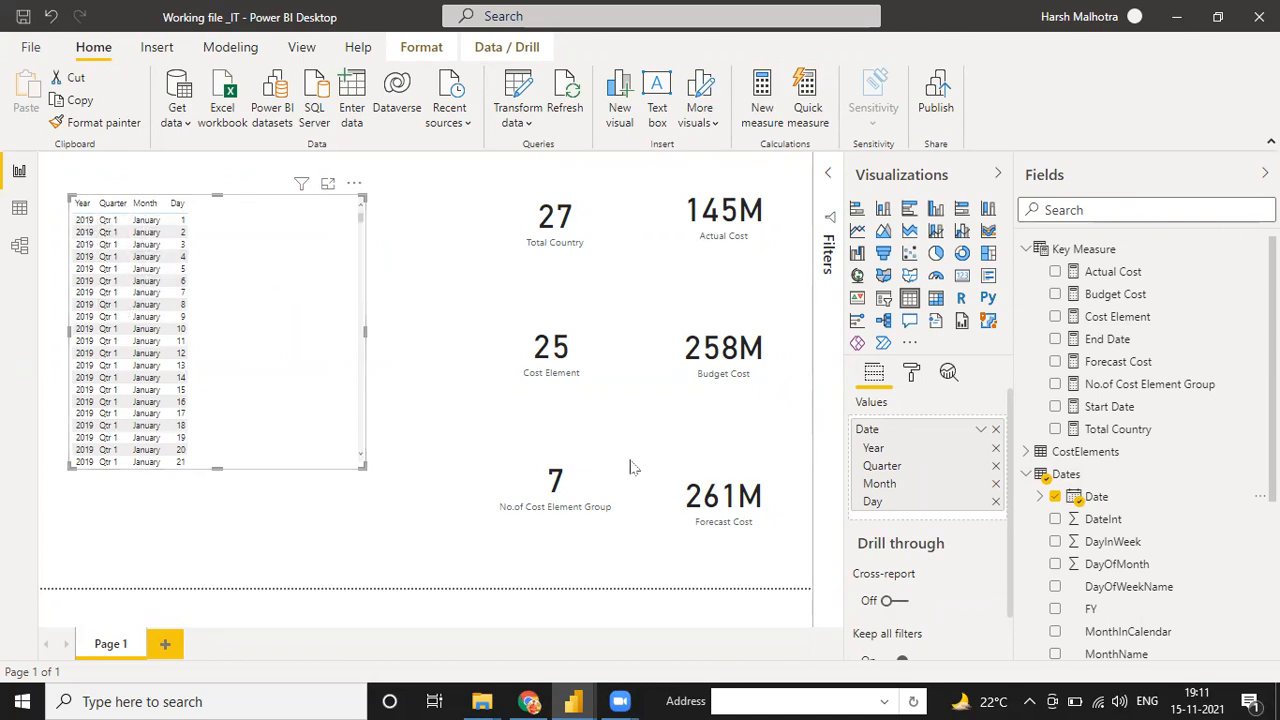
left_click(981, 429)
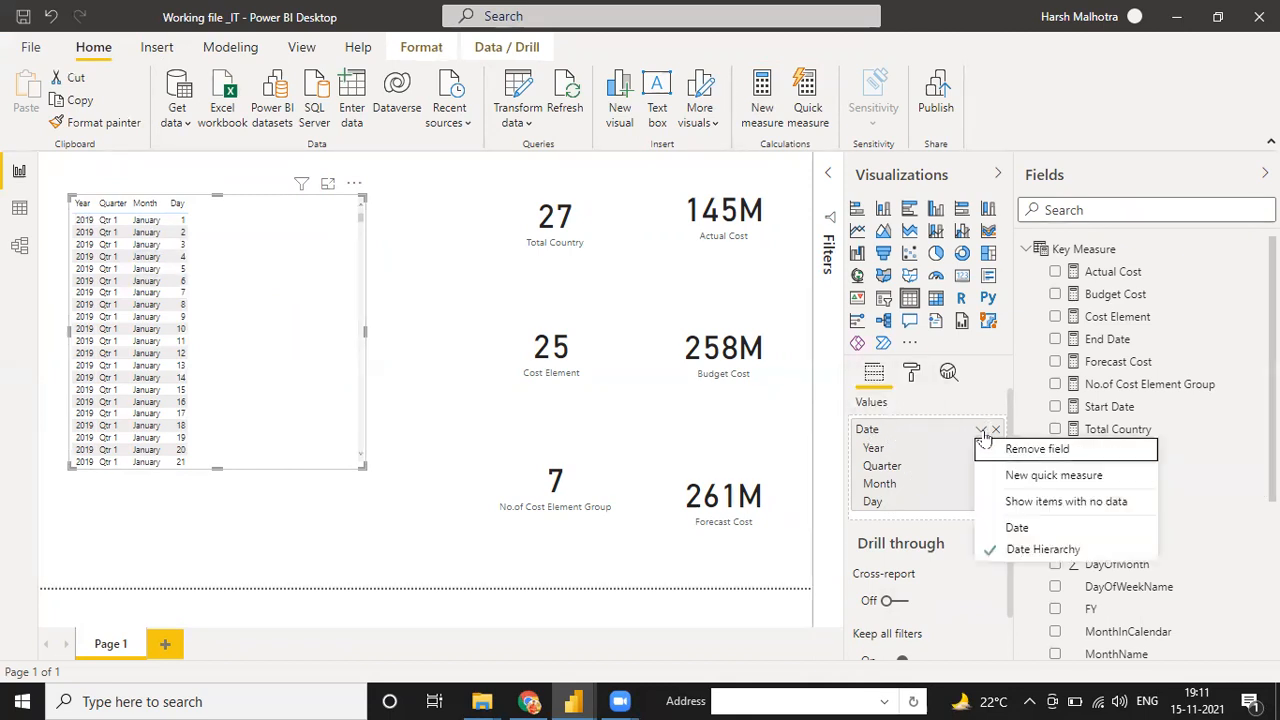
left_click(1016, 528)
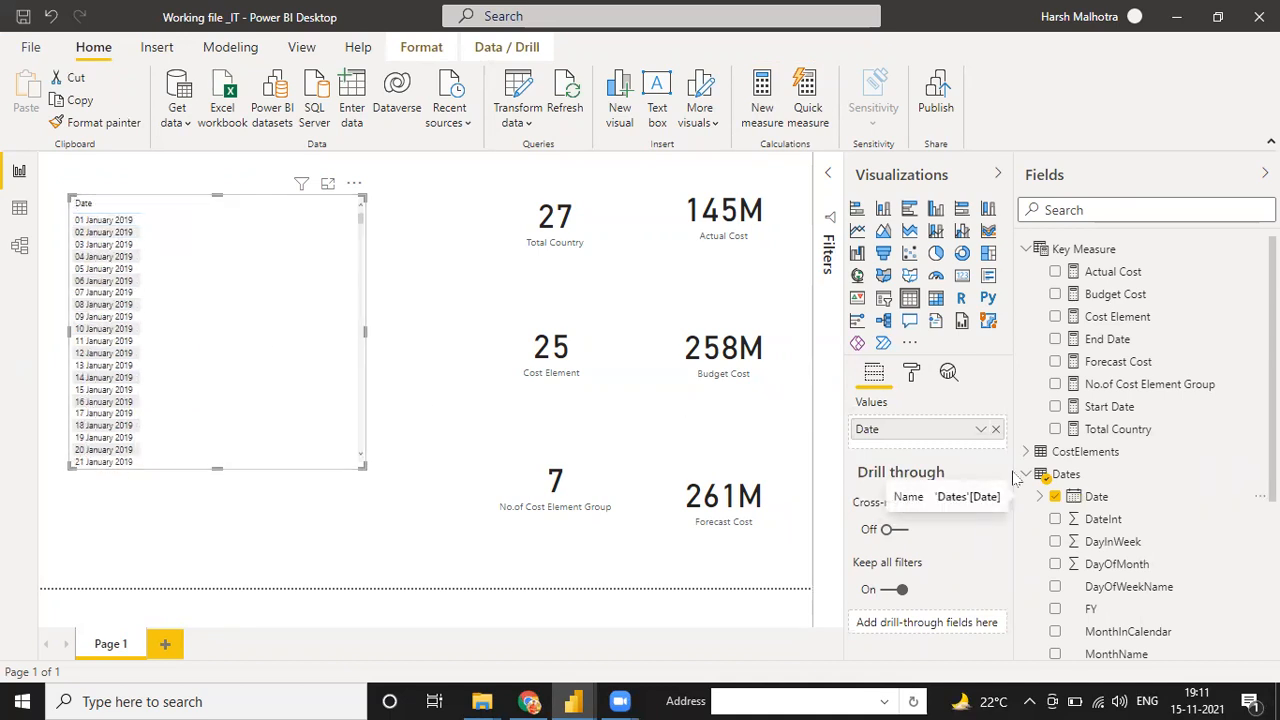
Step: Set the display format of the Date field in Dates to 14-03-2001 (dd/mm/yyyy) and reselect the table visual
left_click(1164, 501)
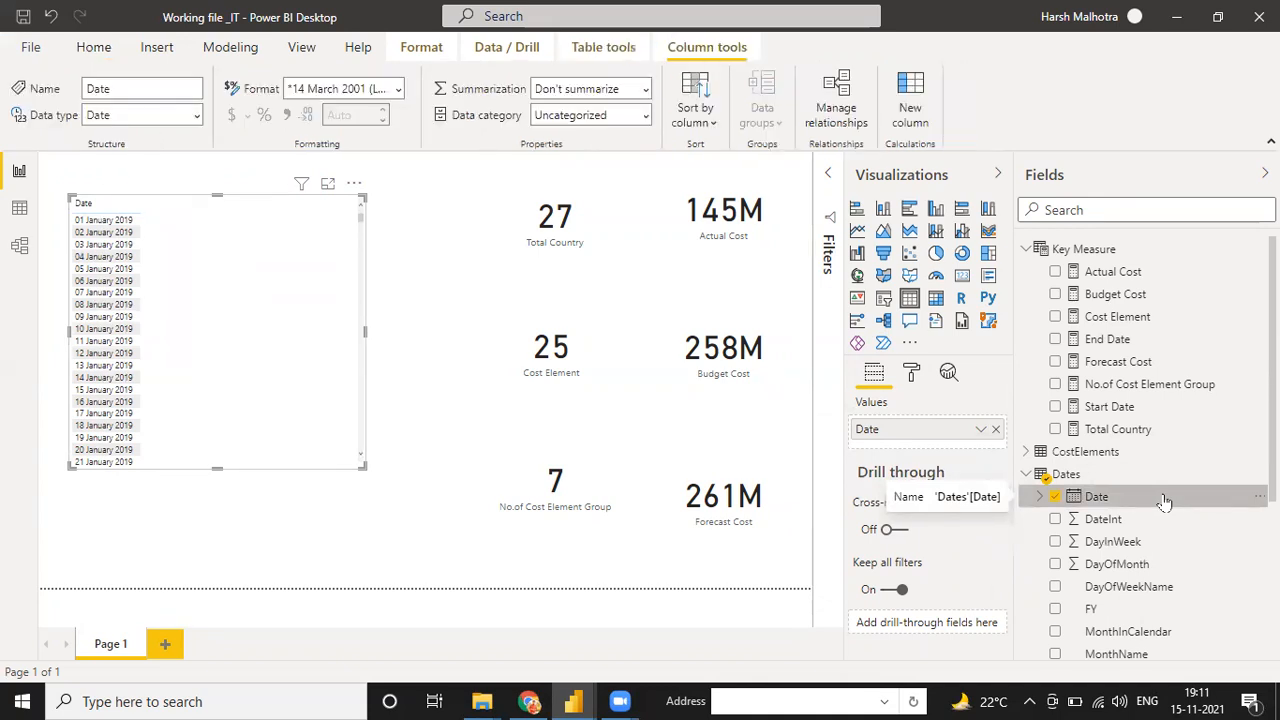
double_click(1164, 501)
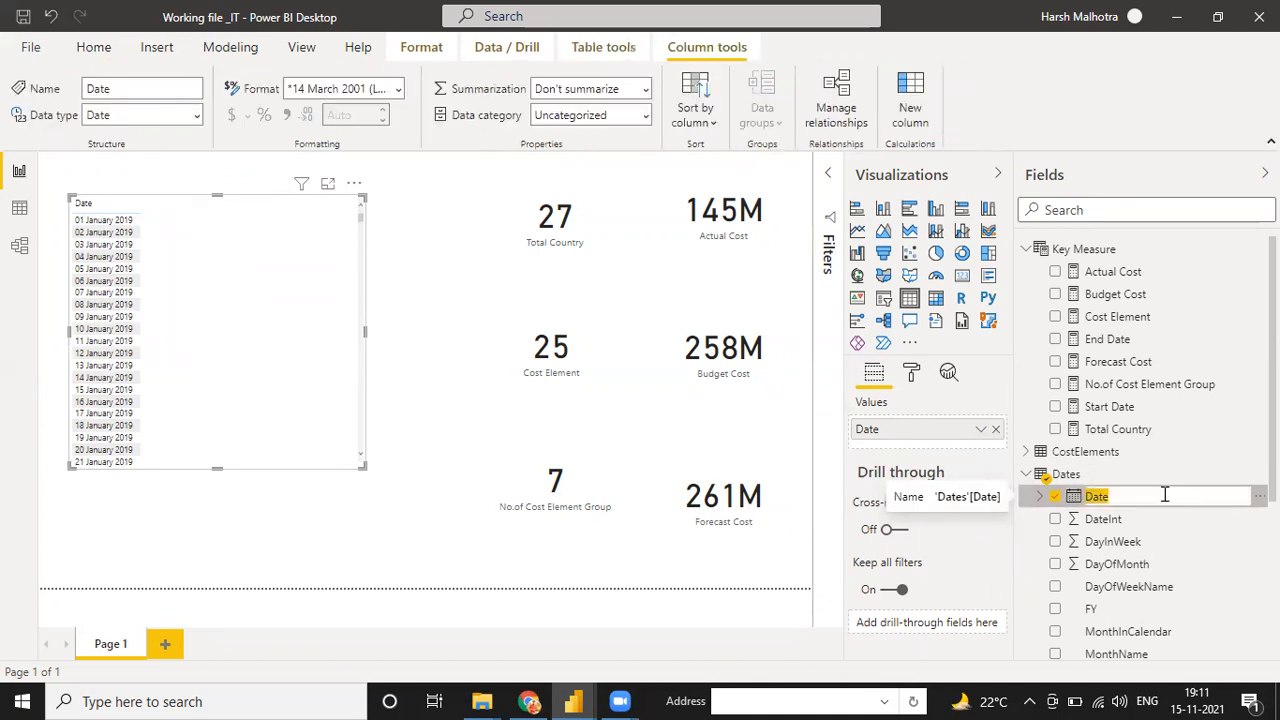
left_click(398, 90)
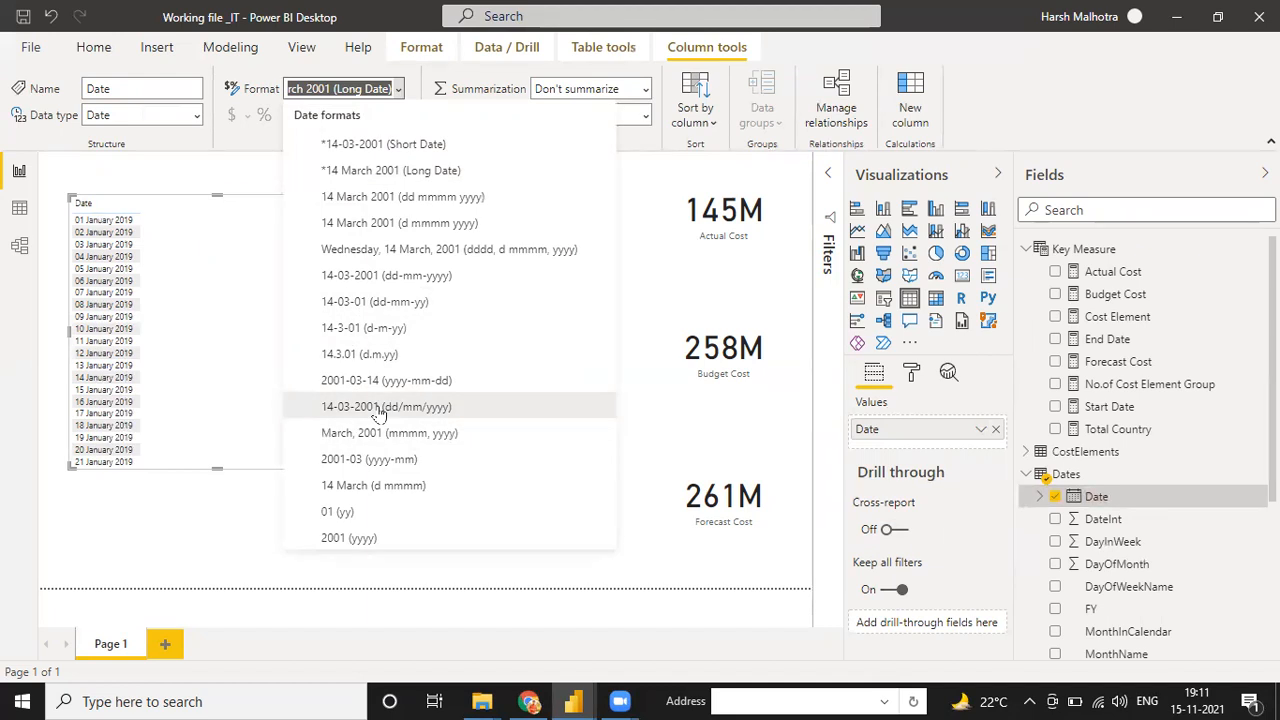
left_click(376, 412)
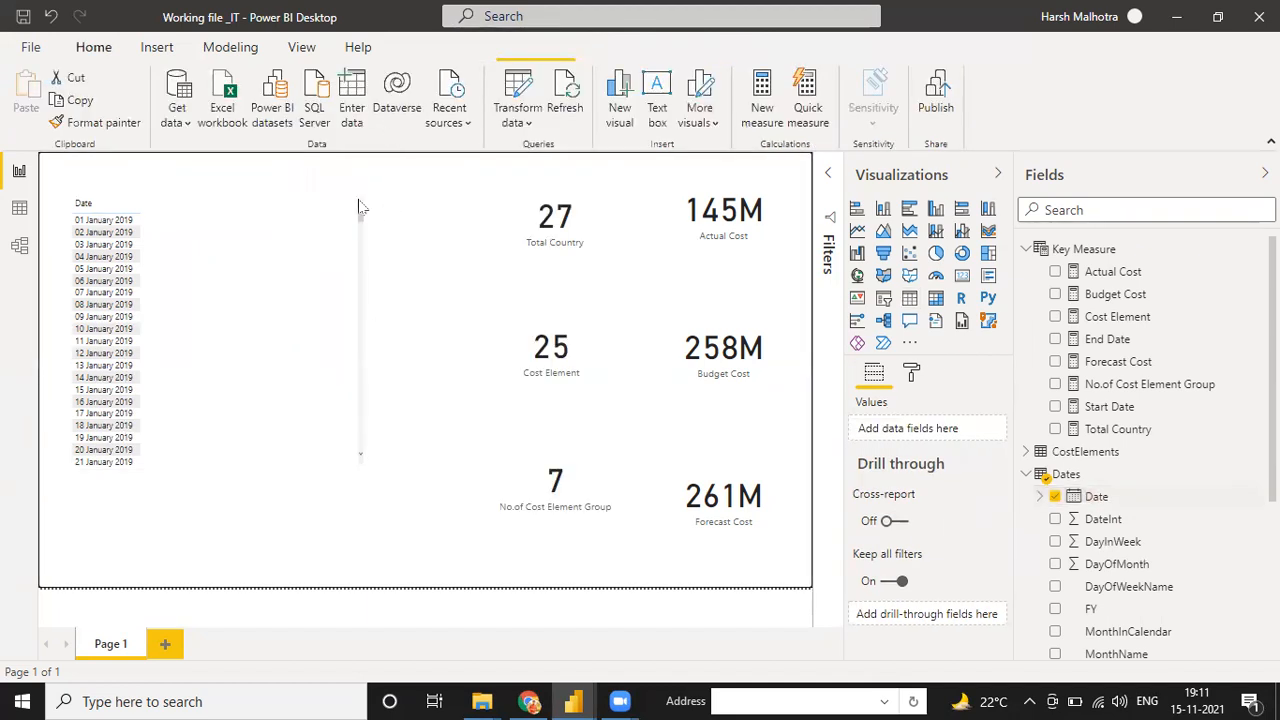
left_click(1055, 496)
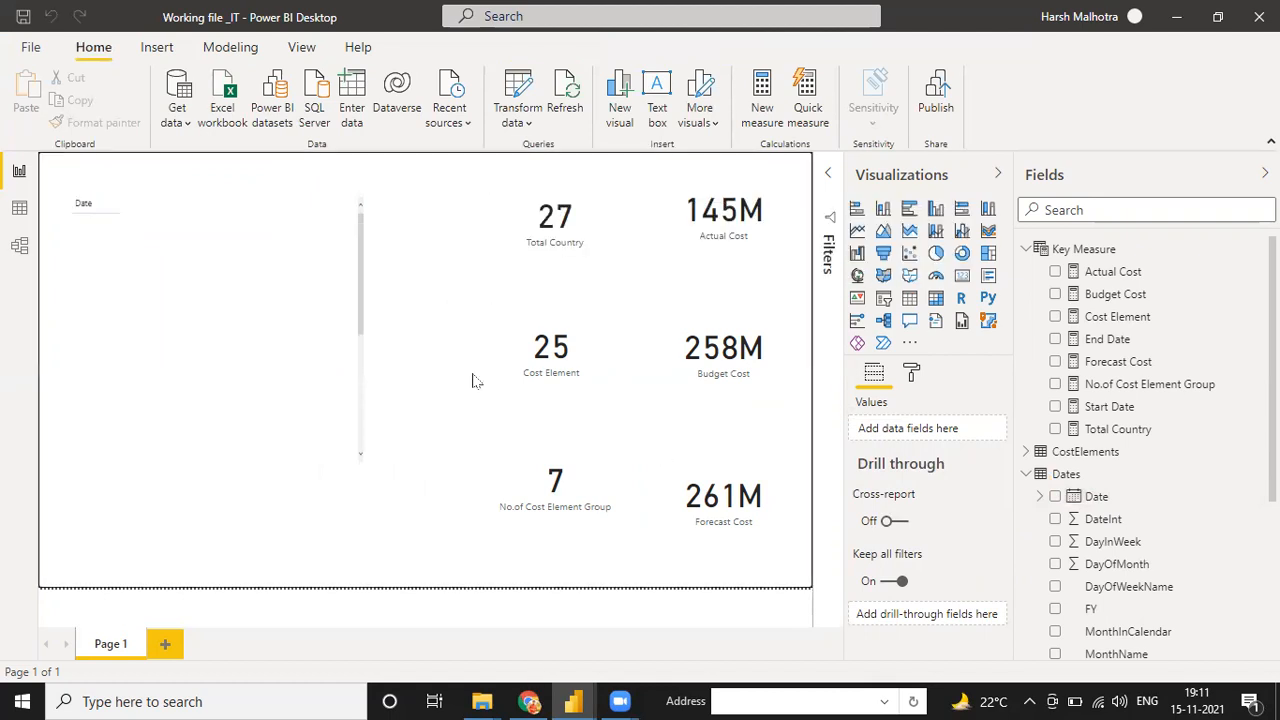
left_click(364, 398)
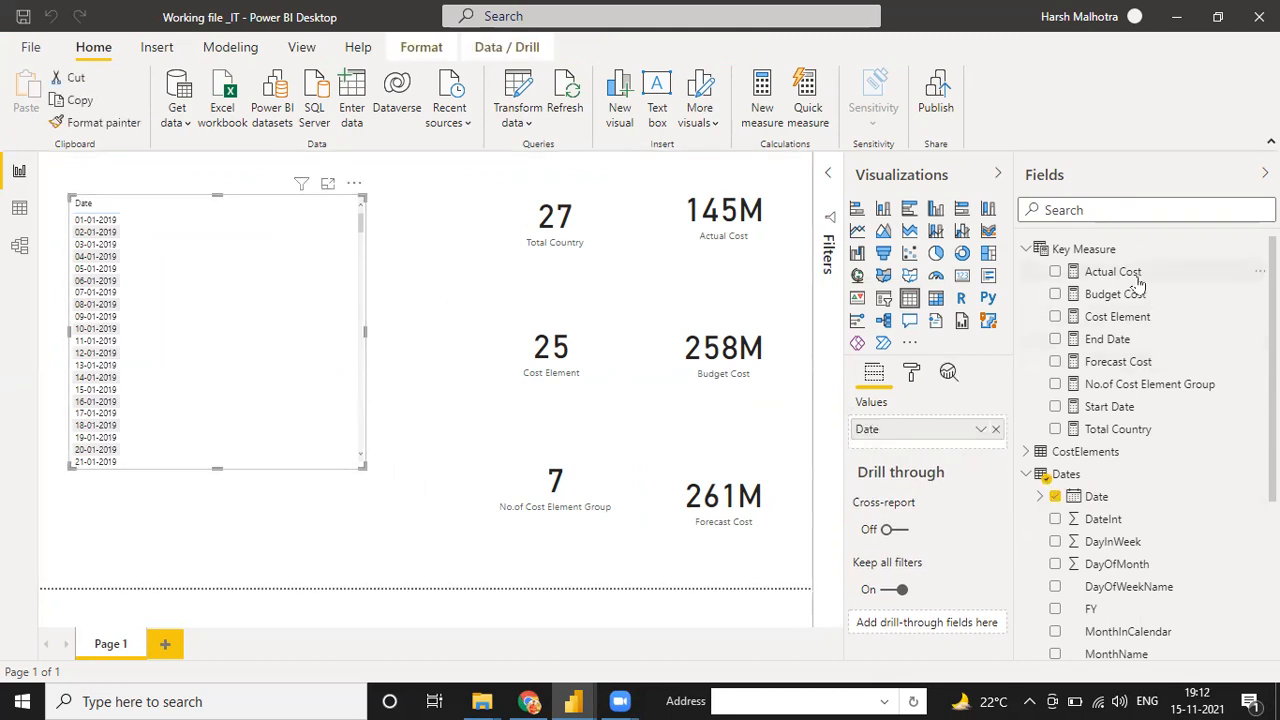
Step: Add the Budget Cost and Forecast Cost measures to the date table visual, then make the visual wider and shorter
left_click_drag(1135, 295, 337, 294)
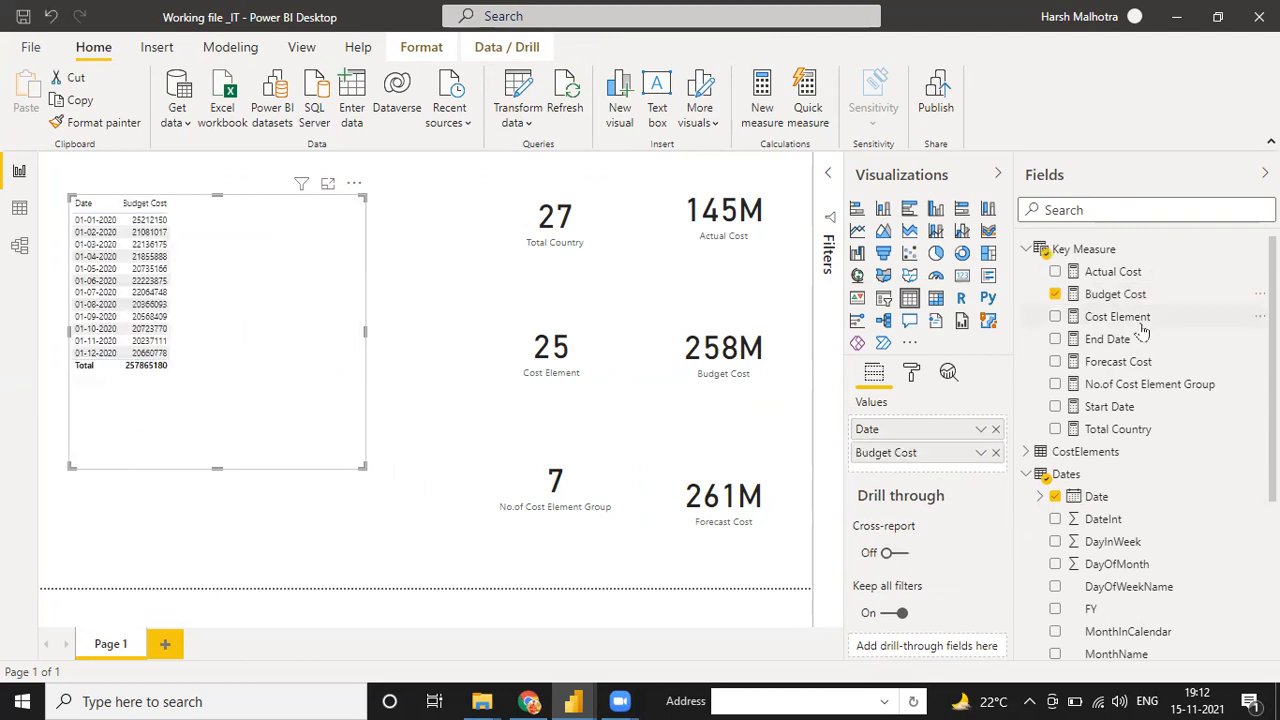
left_click_drag(1152, 371, 277, 279)
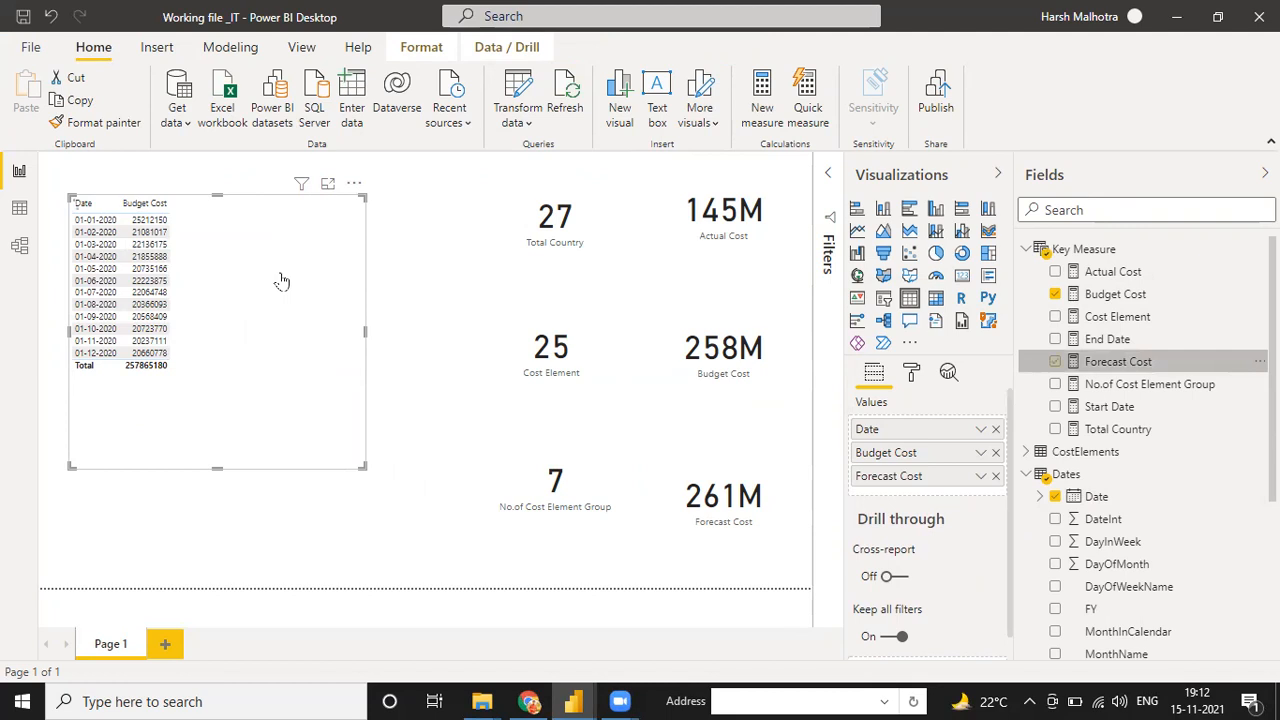
left_click(366, 472)
left_click(327, 427)
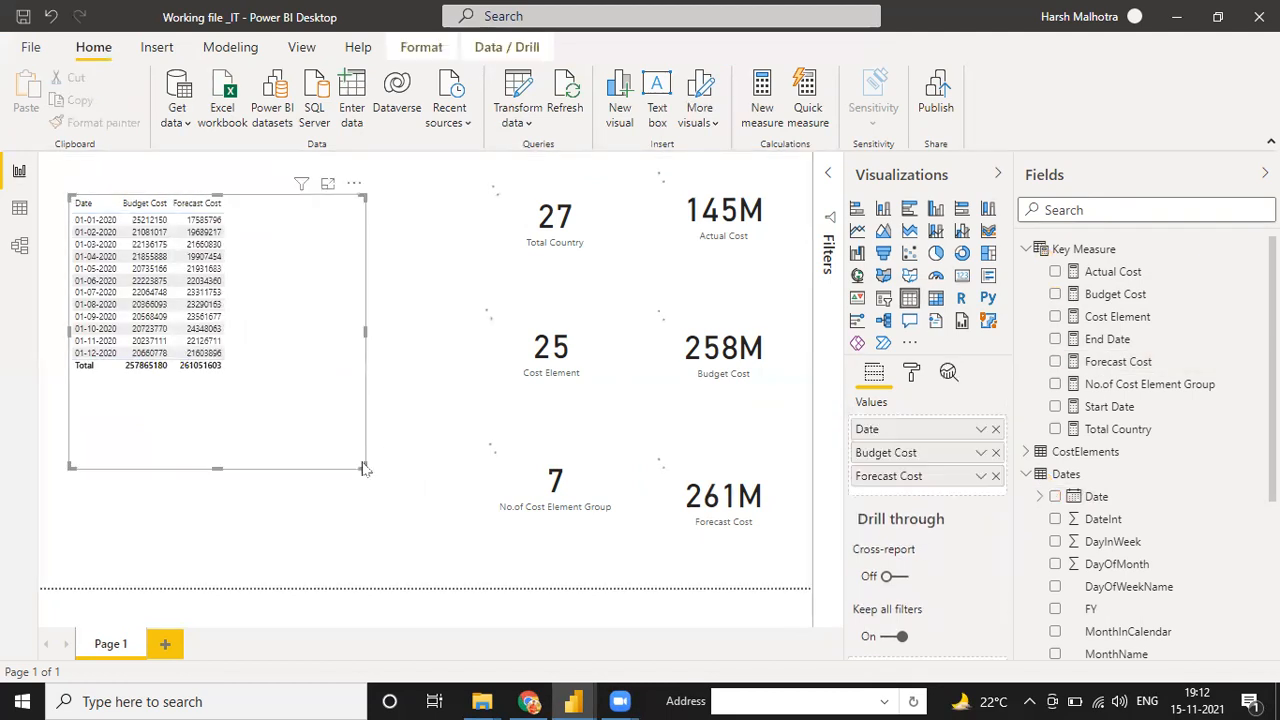
left_click_drag(364, 468, 428, 390)
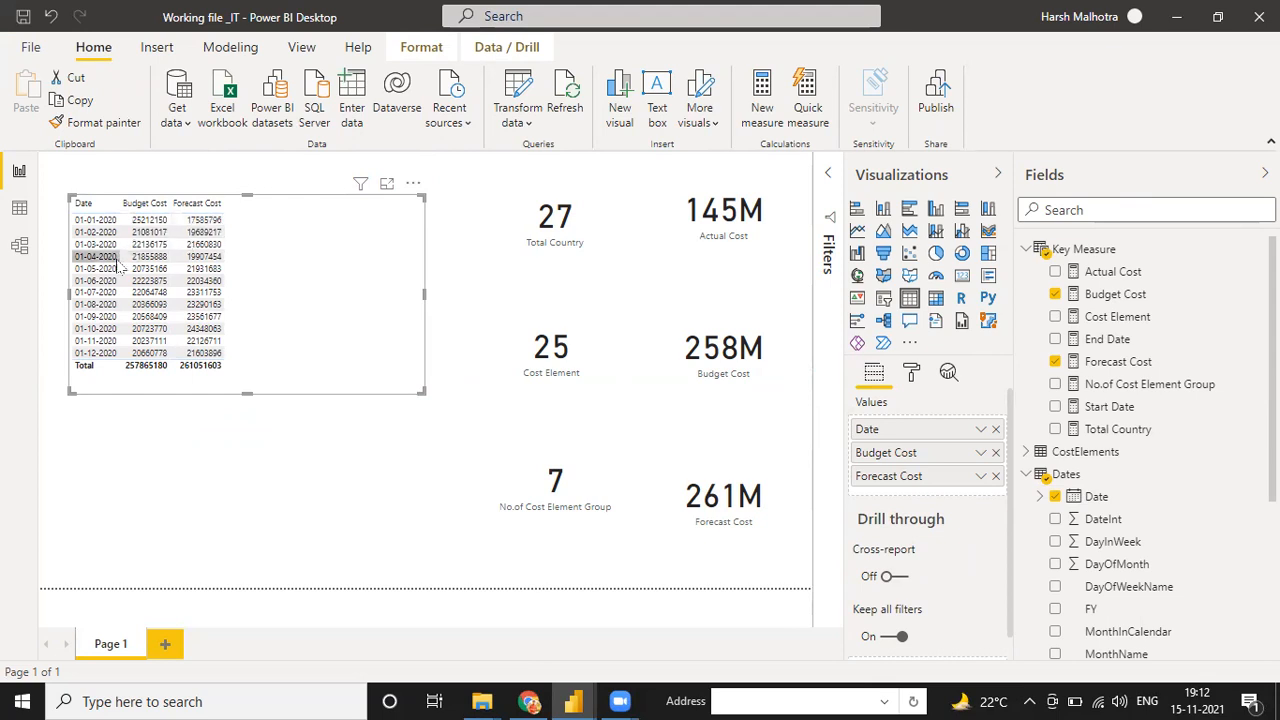
Step: Delete the relationship between Dates and Budget in the model and check its effect on the table visual in the report
left_click(20, 246)
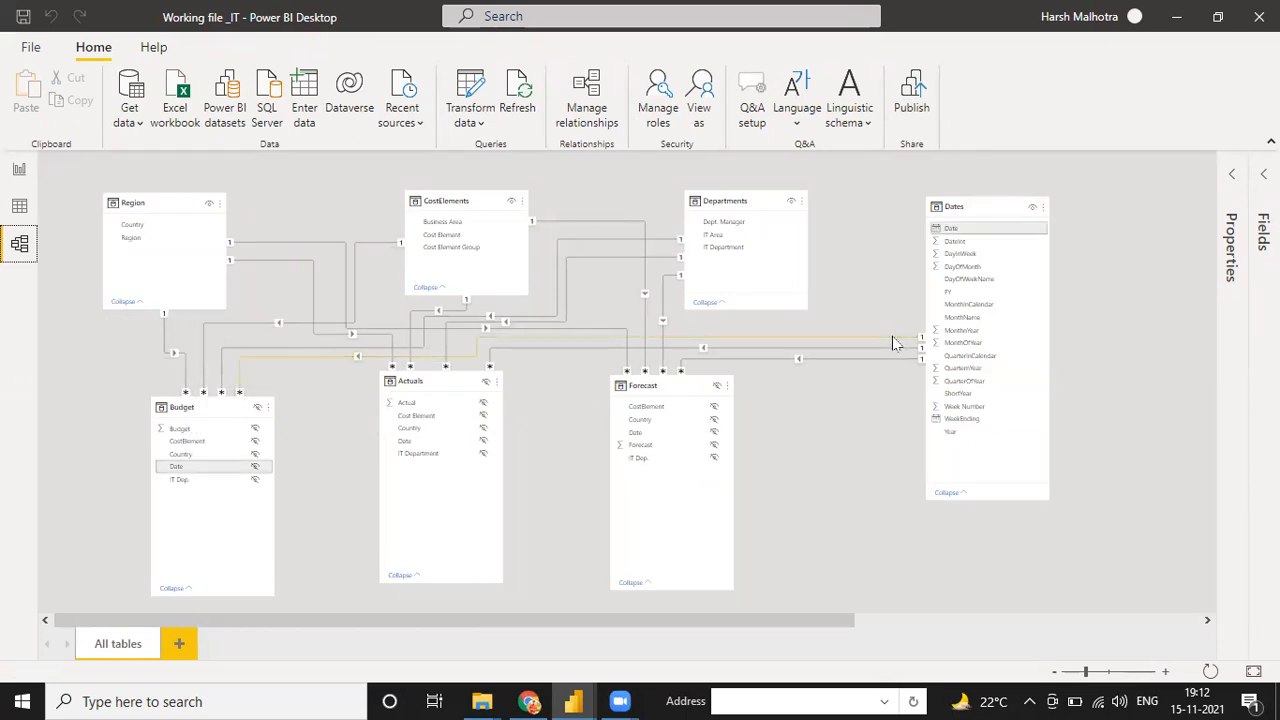
right_click(896, 341)
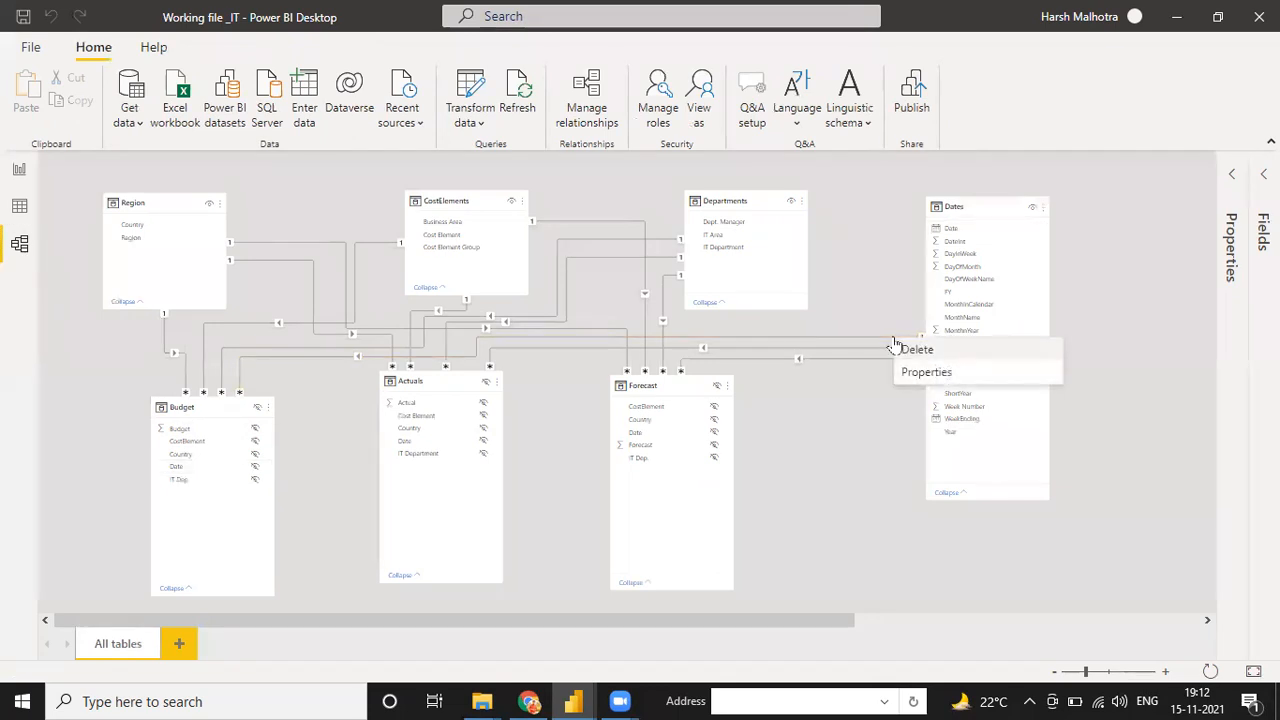
left_click(915, 350)
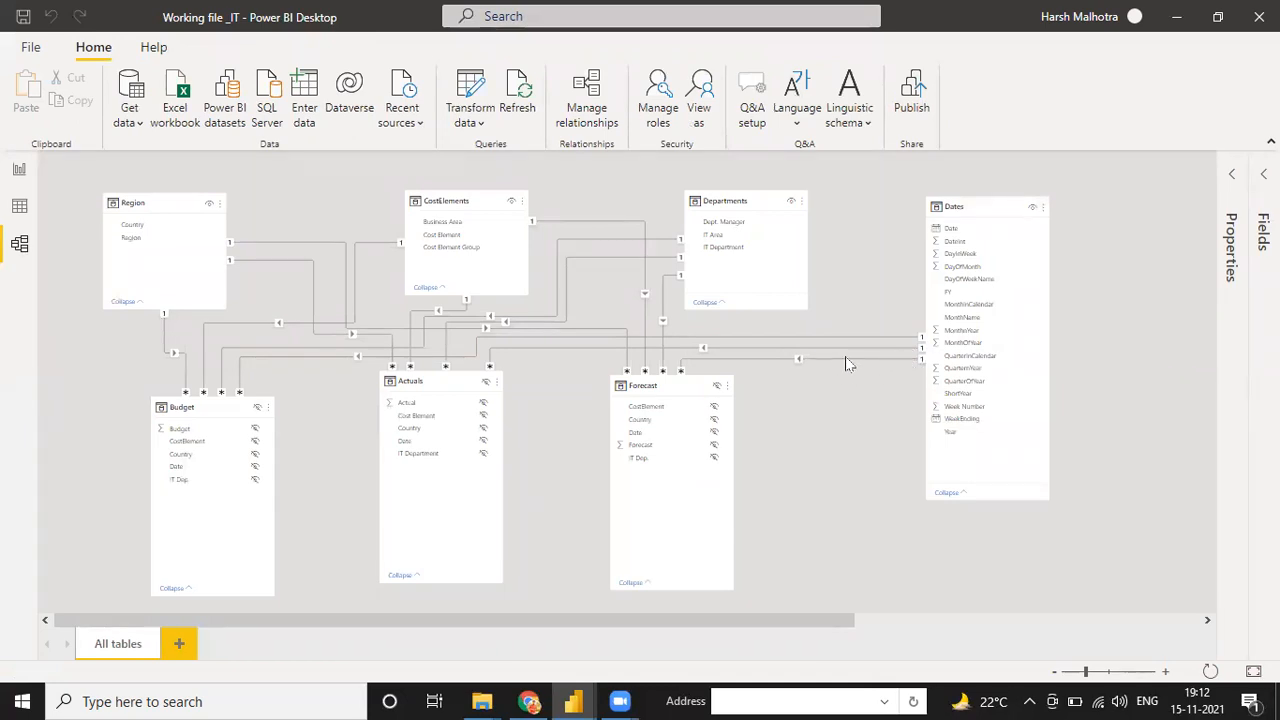
key("Delete")
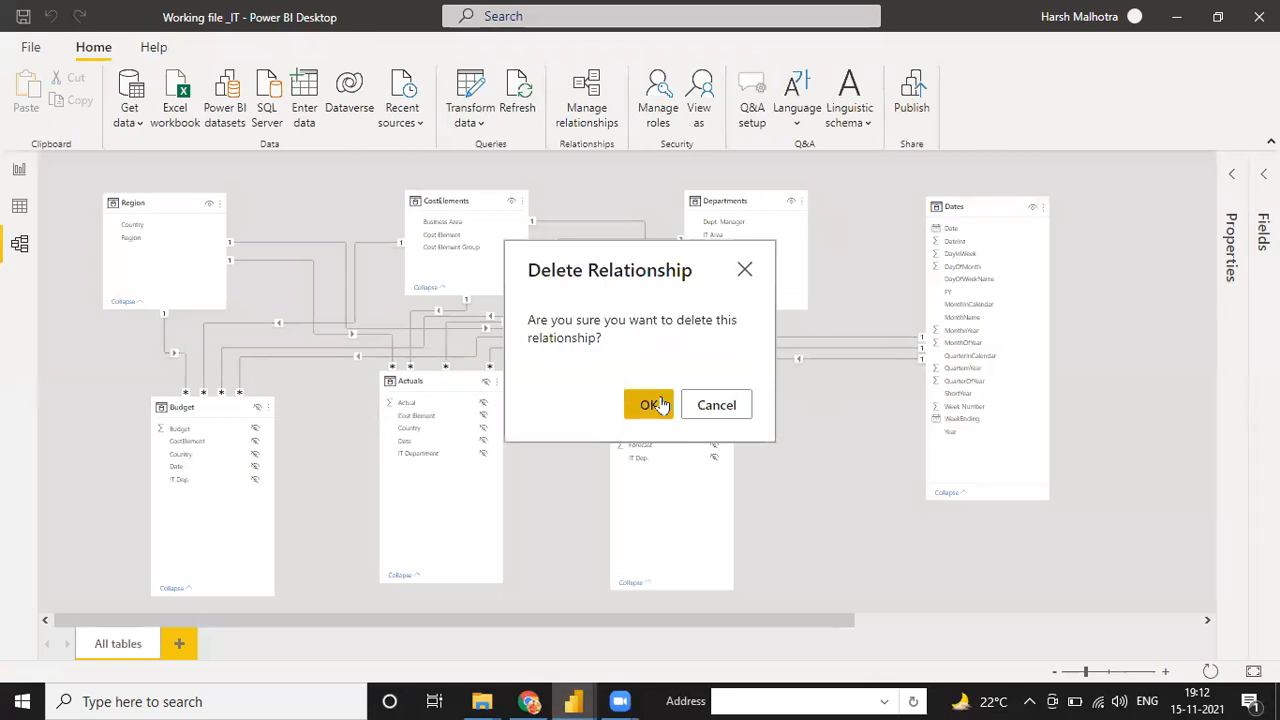
left_click(656, 404)
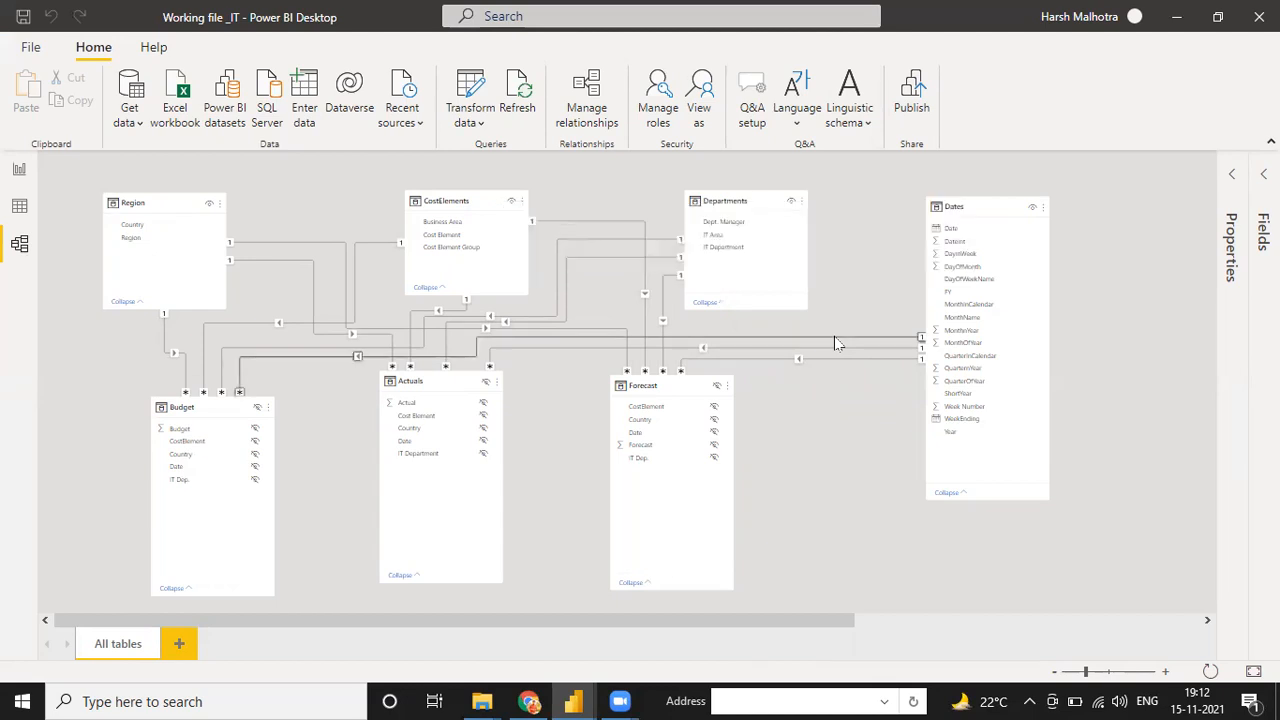
left_click(19, 169)
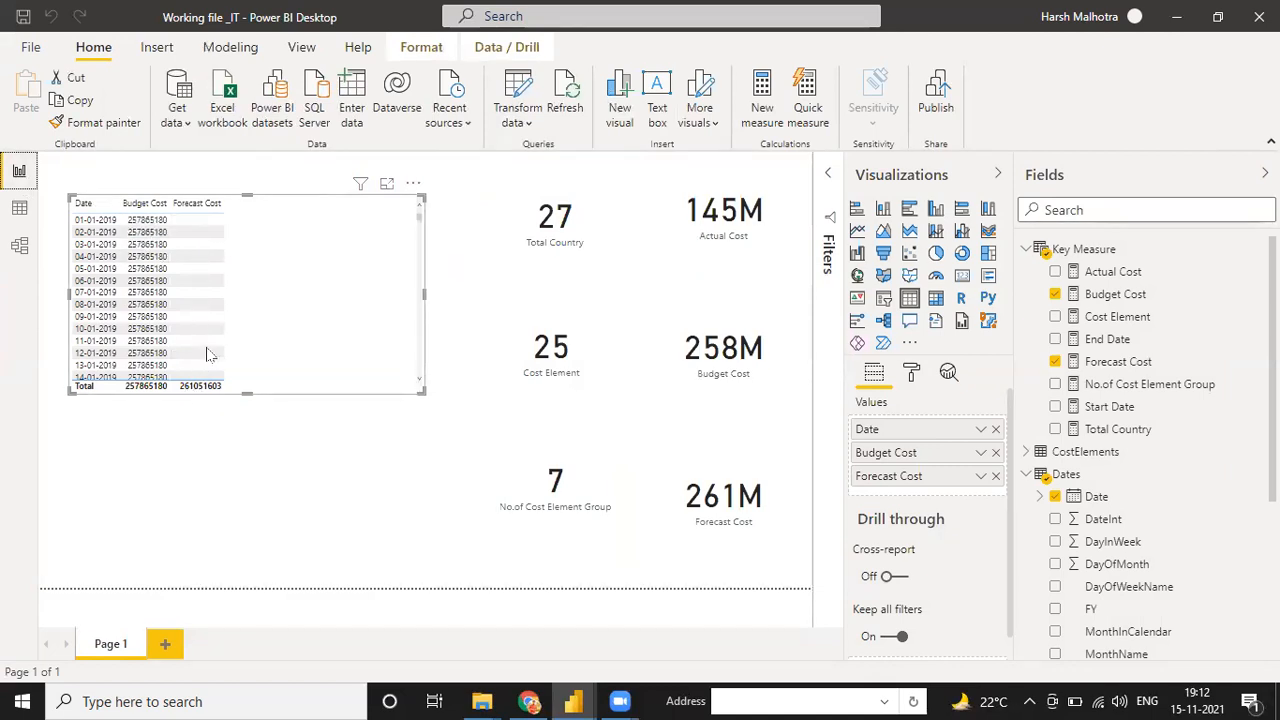
scroll(208, 353, "down", 5)
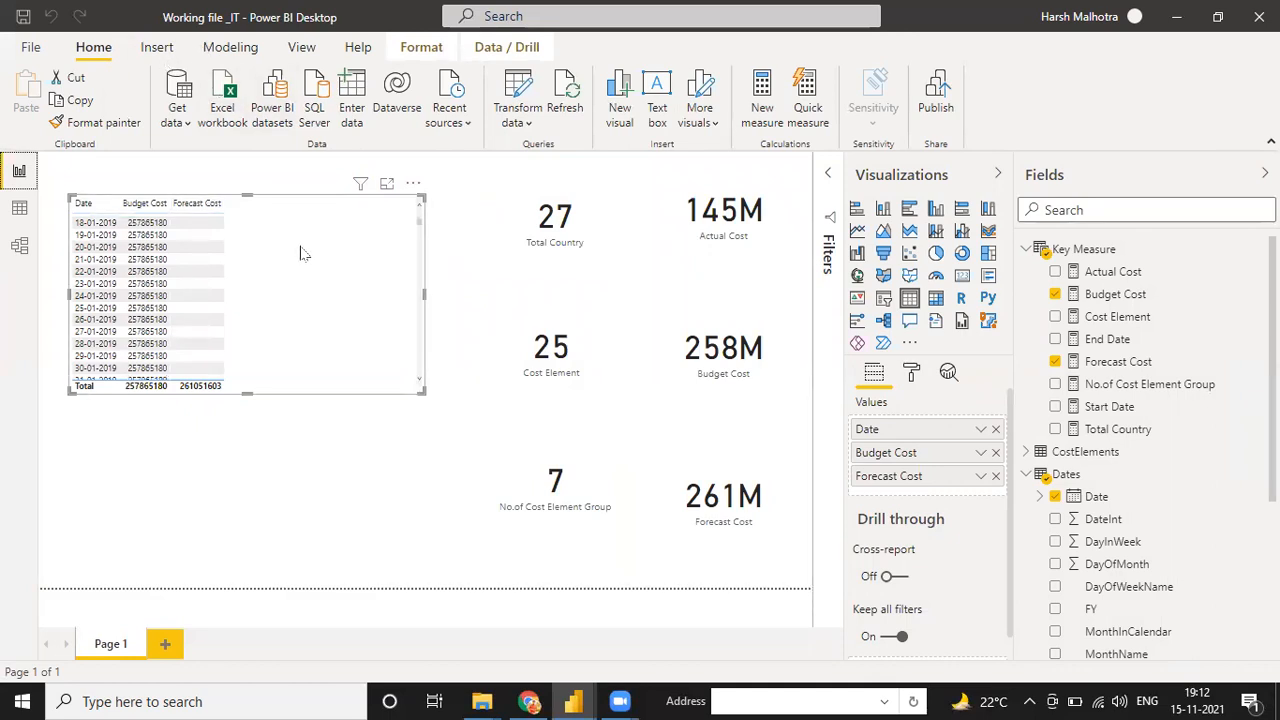
Step: Recreate the relationship from the Date field of Dates to the Date field of Budget and return to the report
left_click(15, 250)
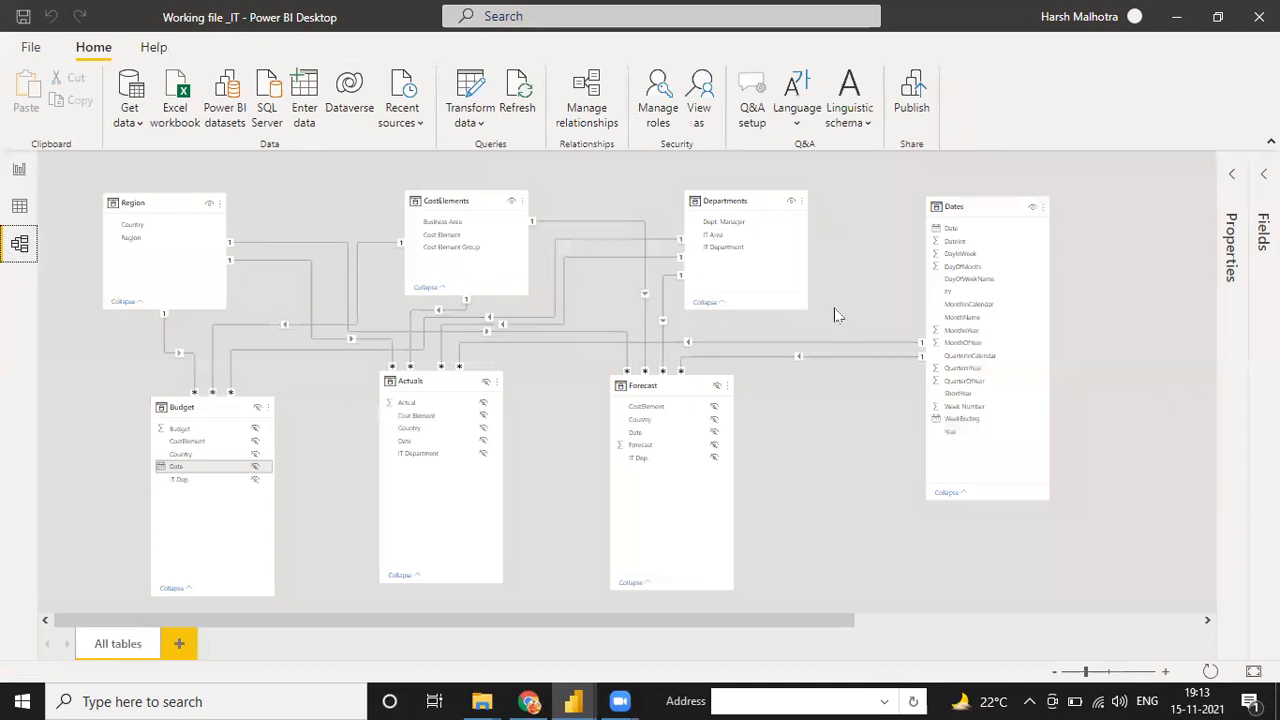
left_click_drag(980, 233, 248, 467)
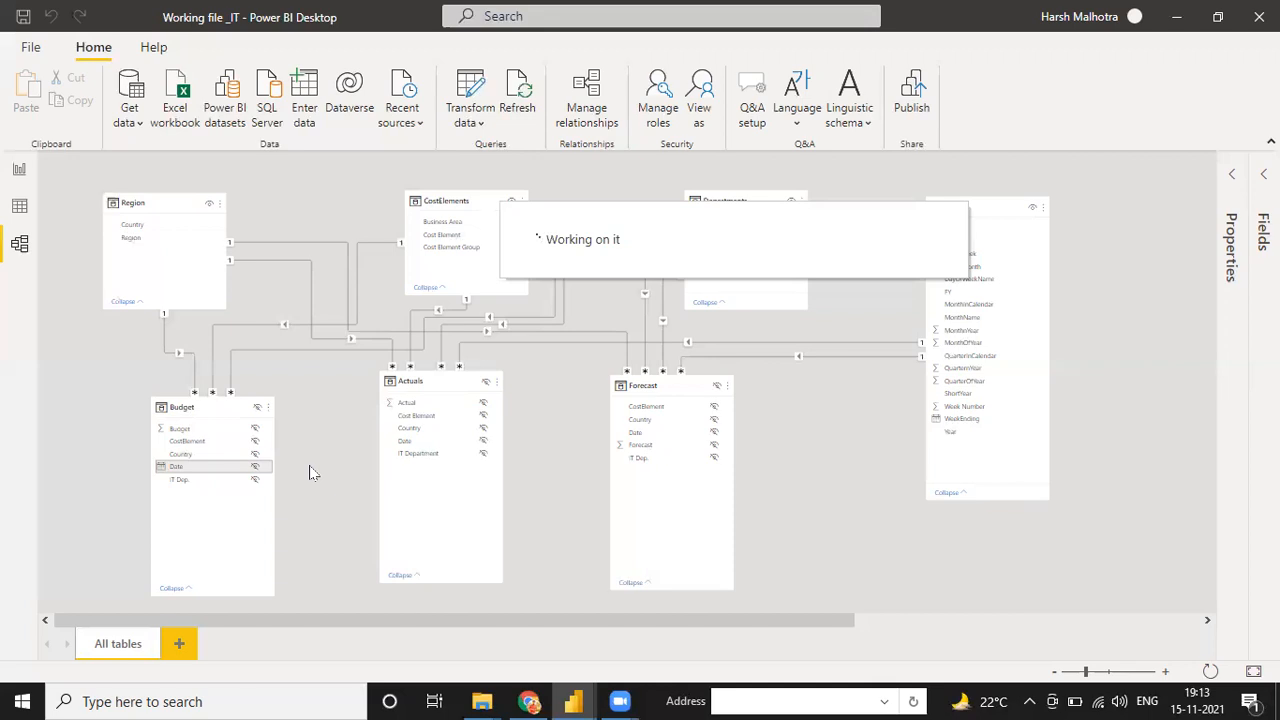
left_click(20, 169)
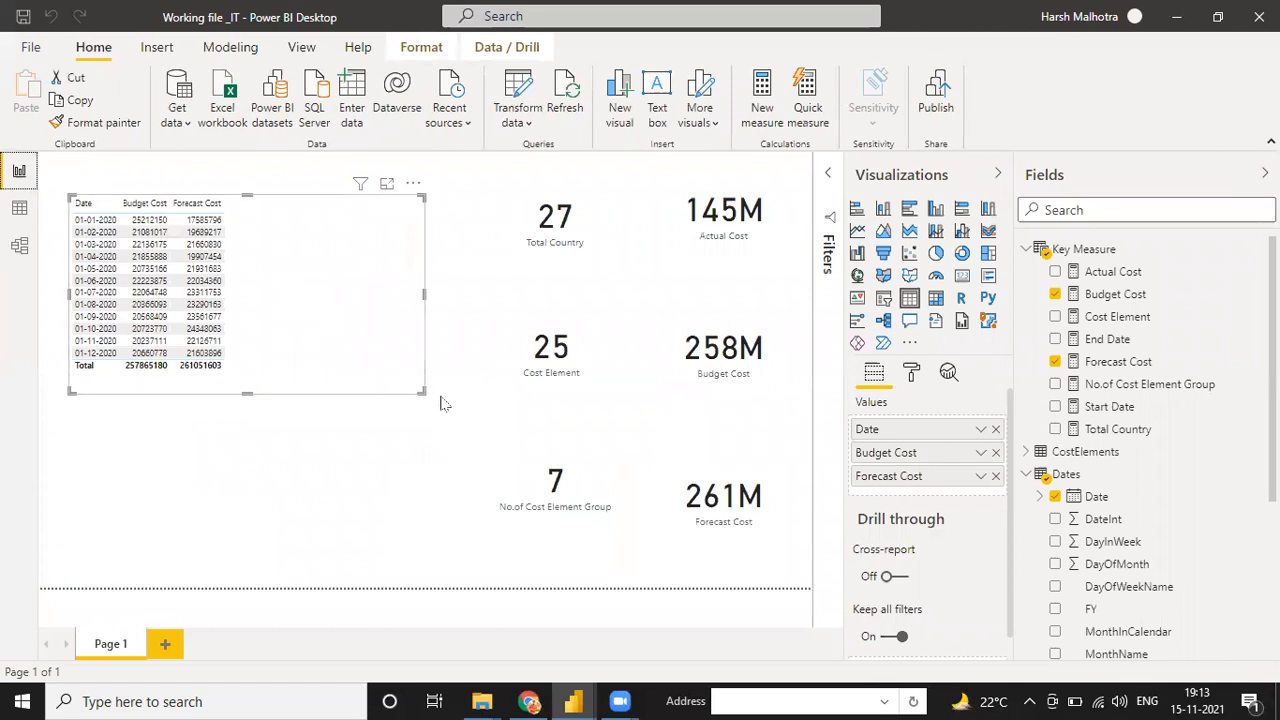
Step: Shrink the table visual around its columns and apply the thousands separator to the Actual Cost, Budget Cost and Forecast Cost measures
left_click_drag(424, 392, 274, 380)
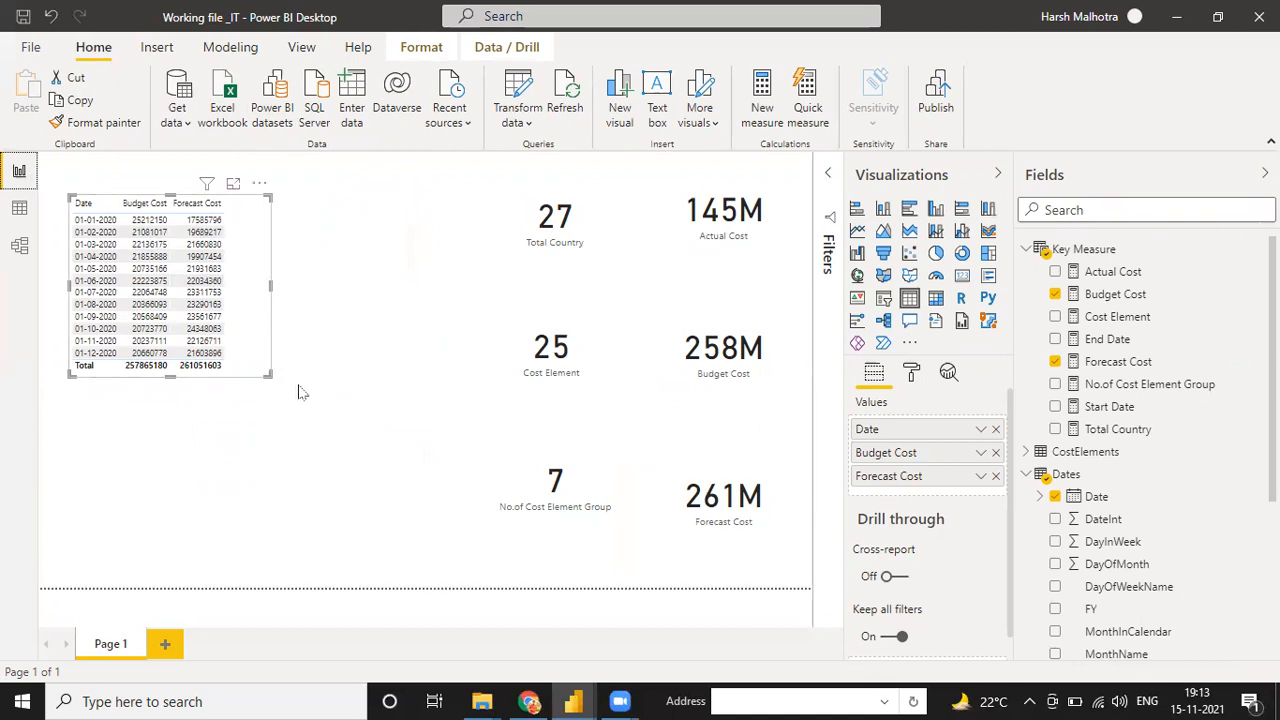
left_click(1150, 274)
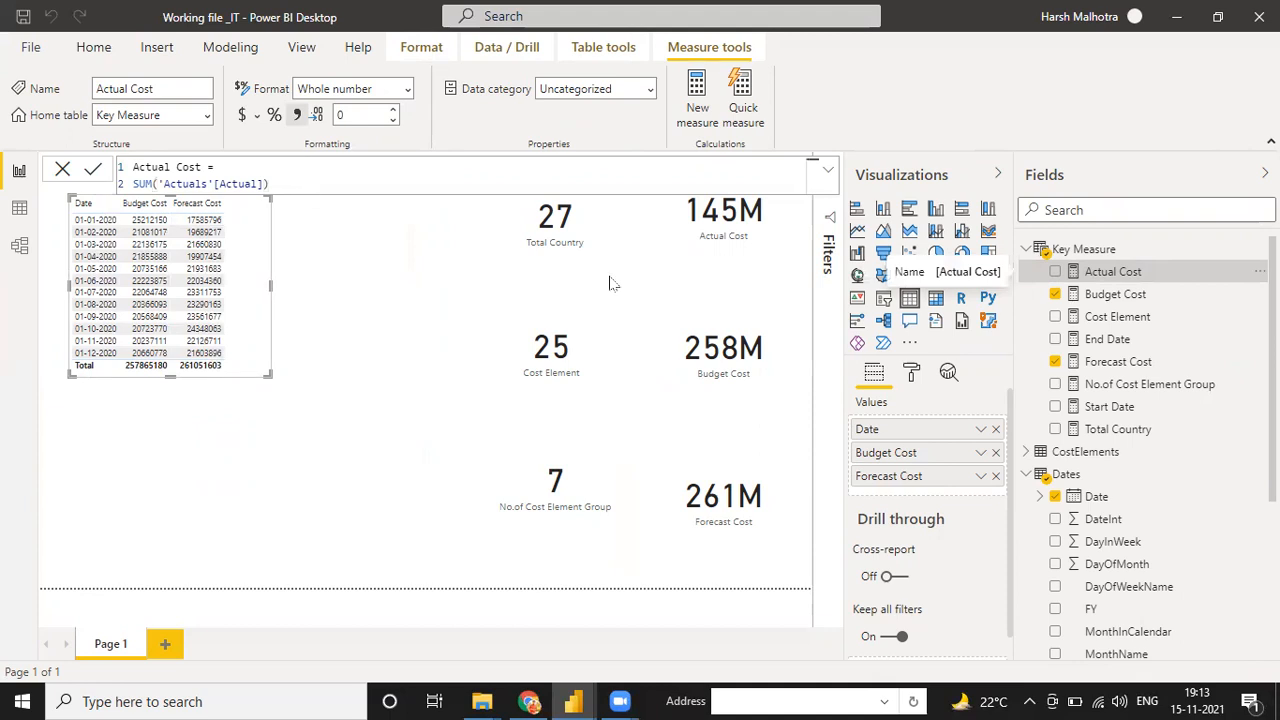
left_click(1115, 294)
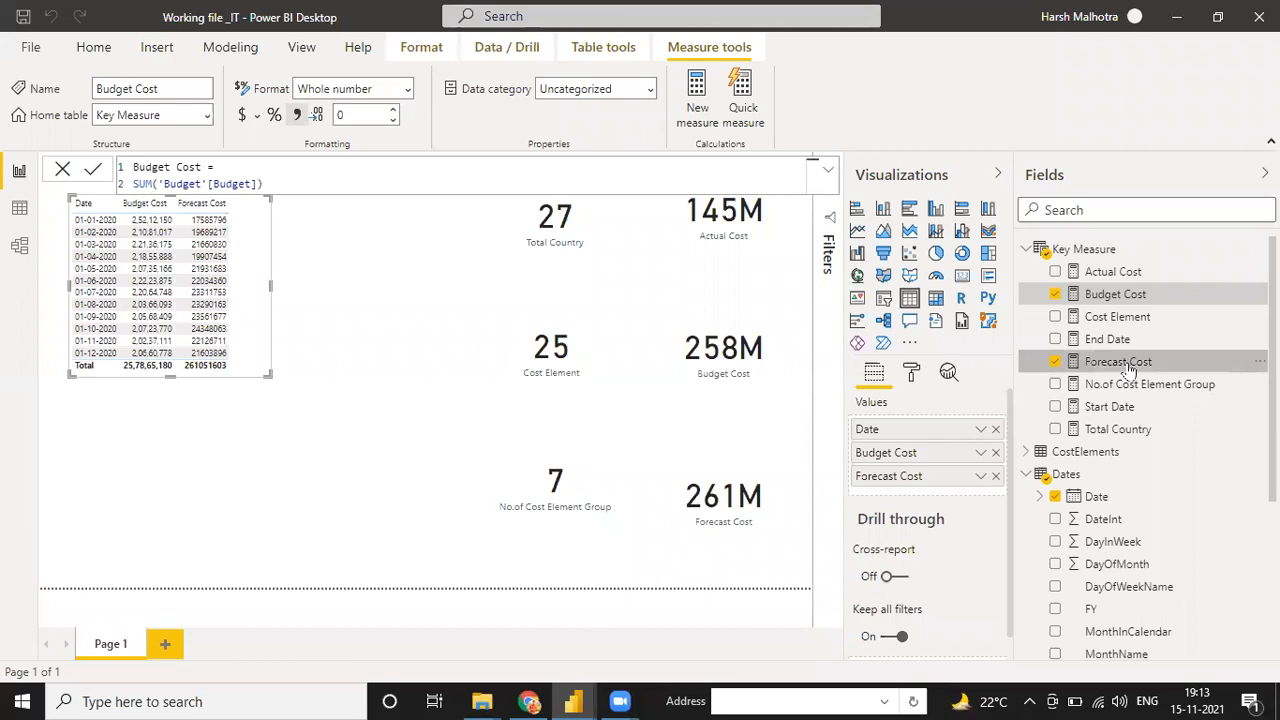
left_click(1122, 363)
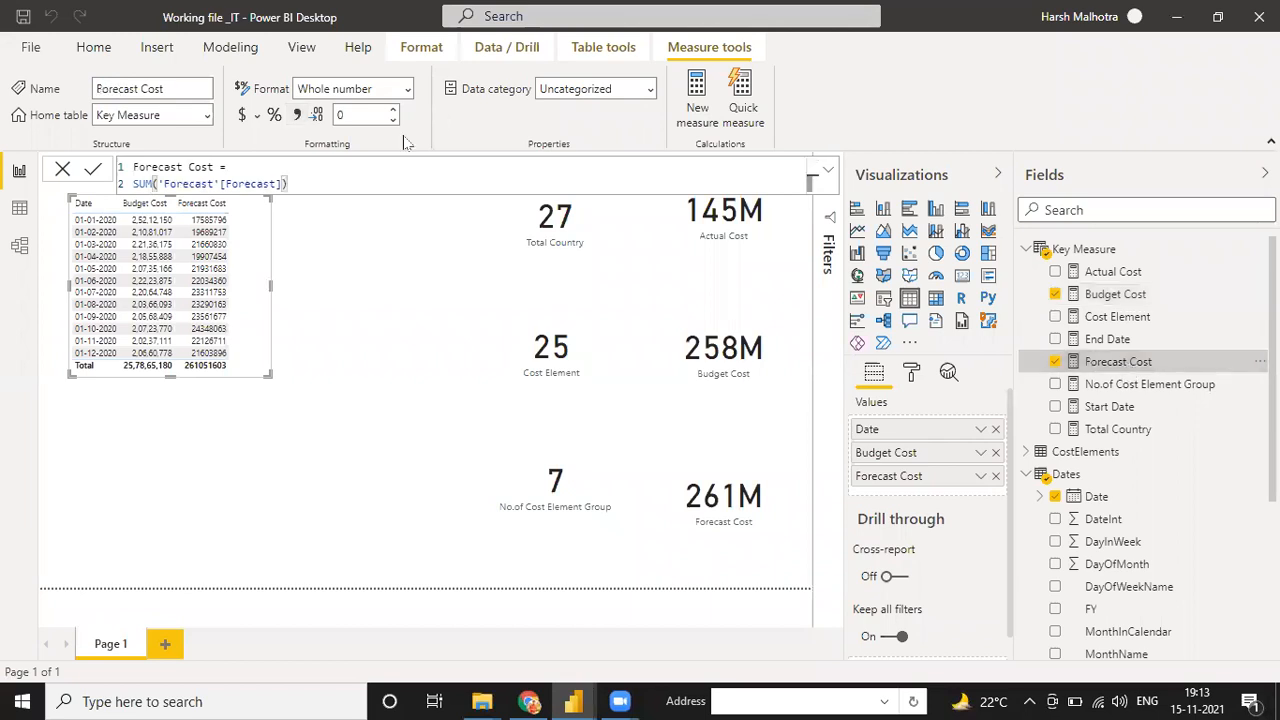
left_click(297, 115)
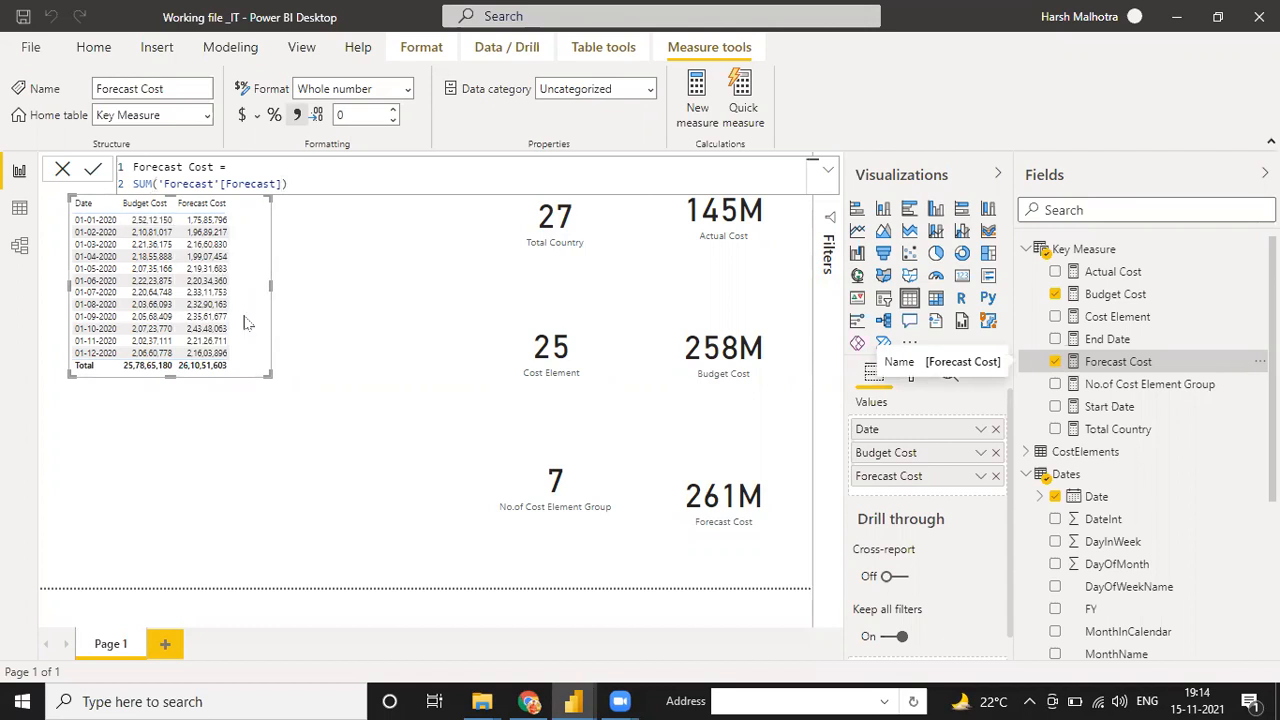
Step: Widen the table visual toward the cards, keeping its lower edge near the Total row, and deselect it
left_click_drag(266, 374, 481, 466)
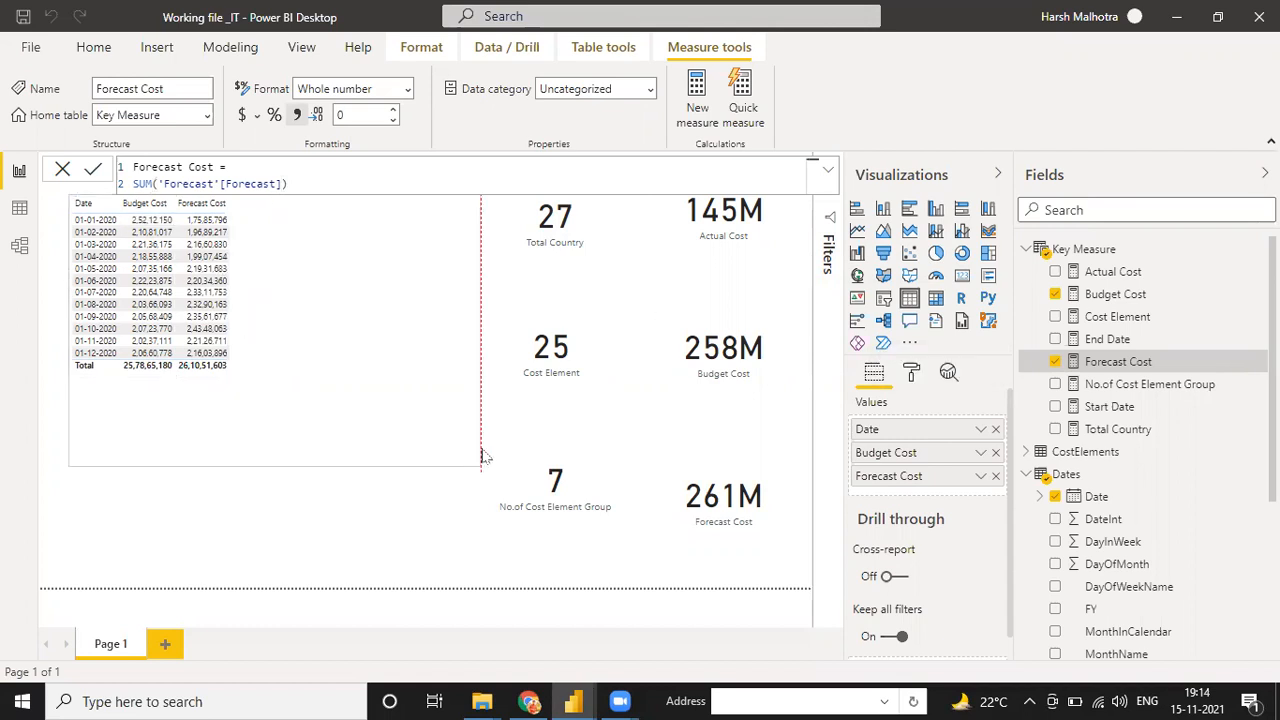
left_click_drag(451, 374, 310, 483)
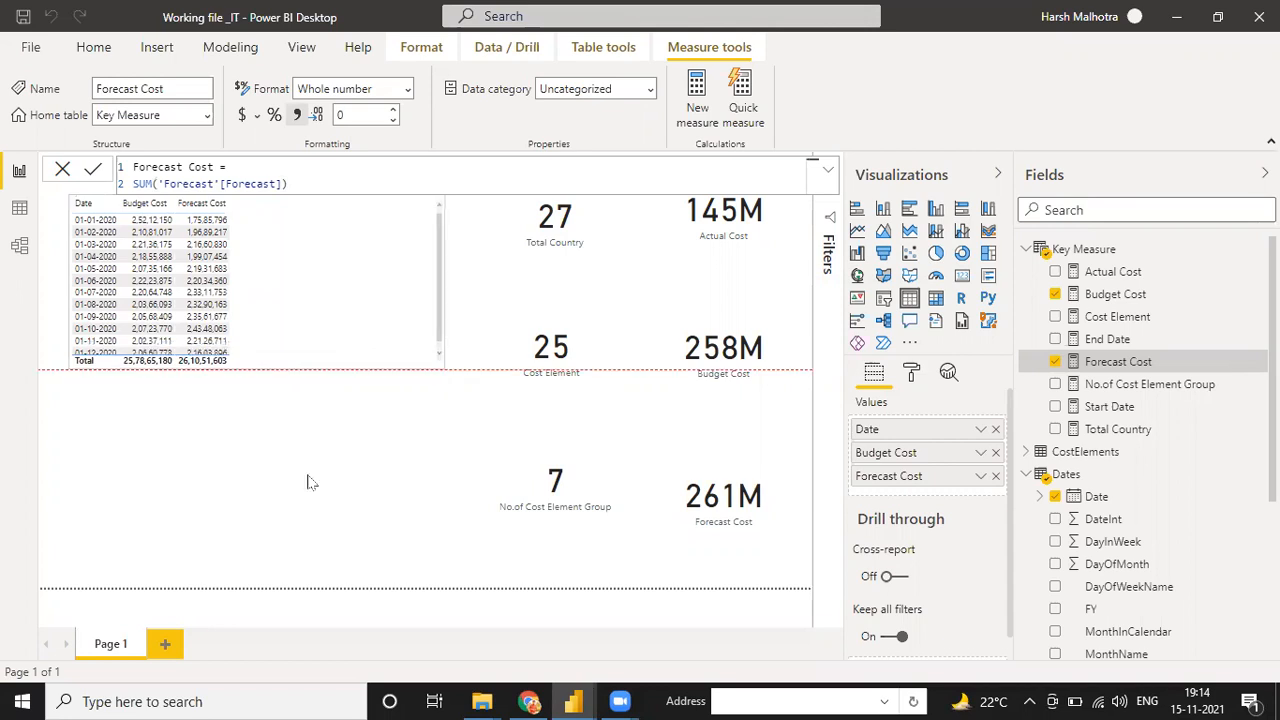
left_click(307, 482)
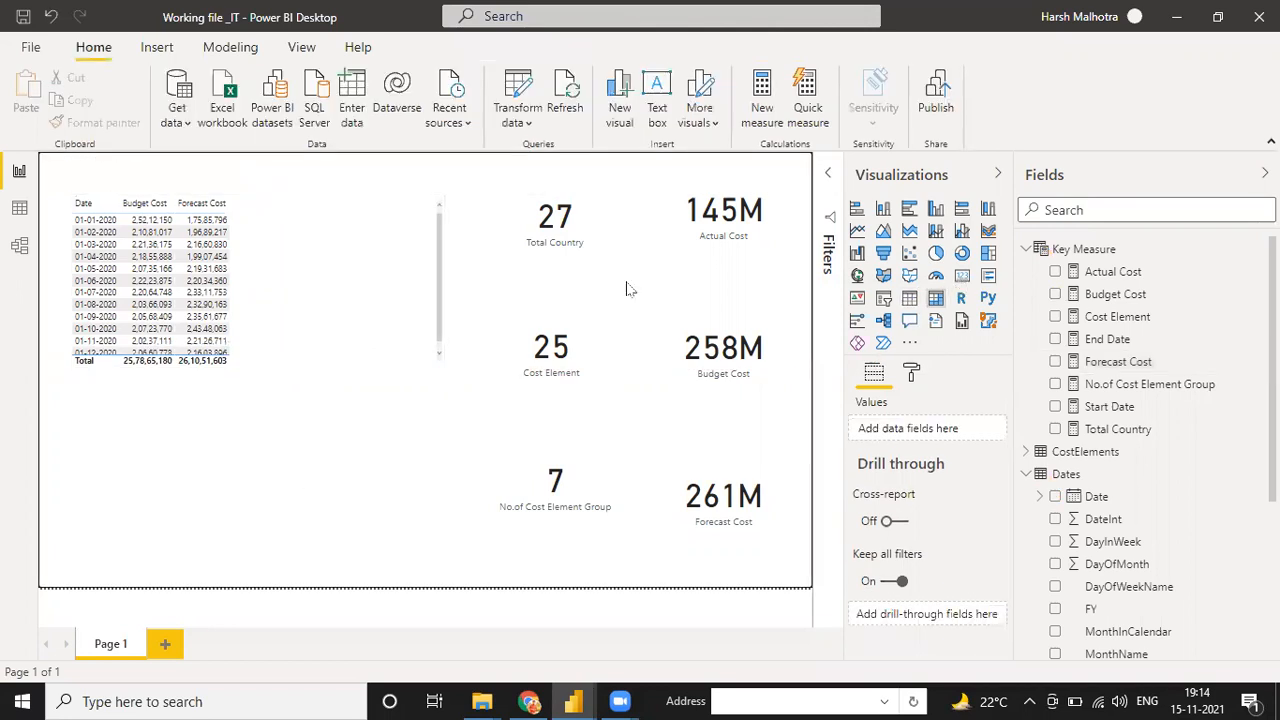
Step: Insert a Q&A visual with the question "Forecast vs Budget in Guage Chart" and enlarge the visual slightly
left_click(158, 48)
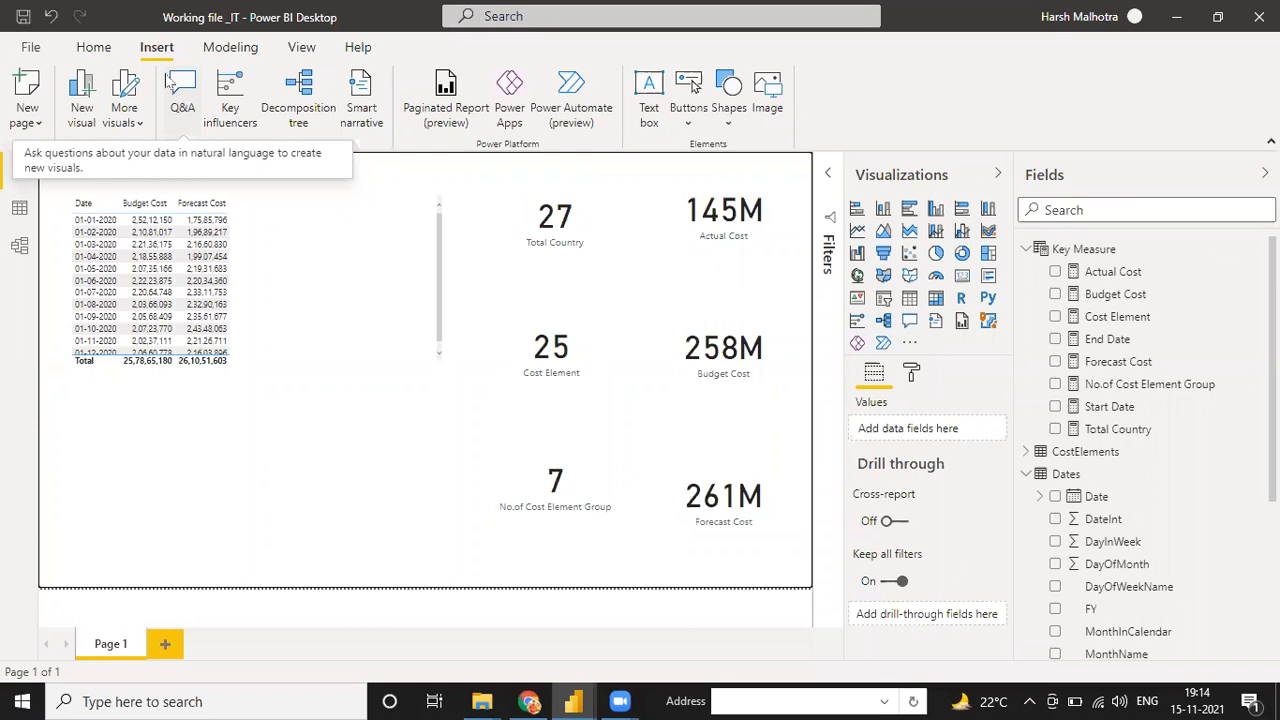
left_click(182, 103)
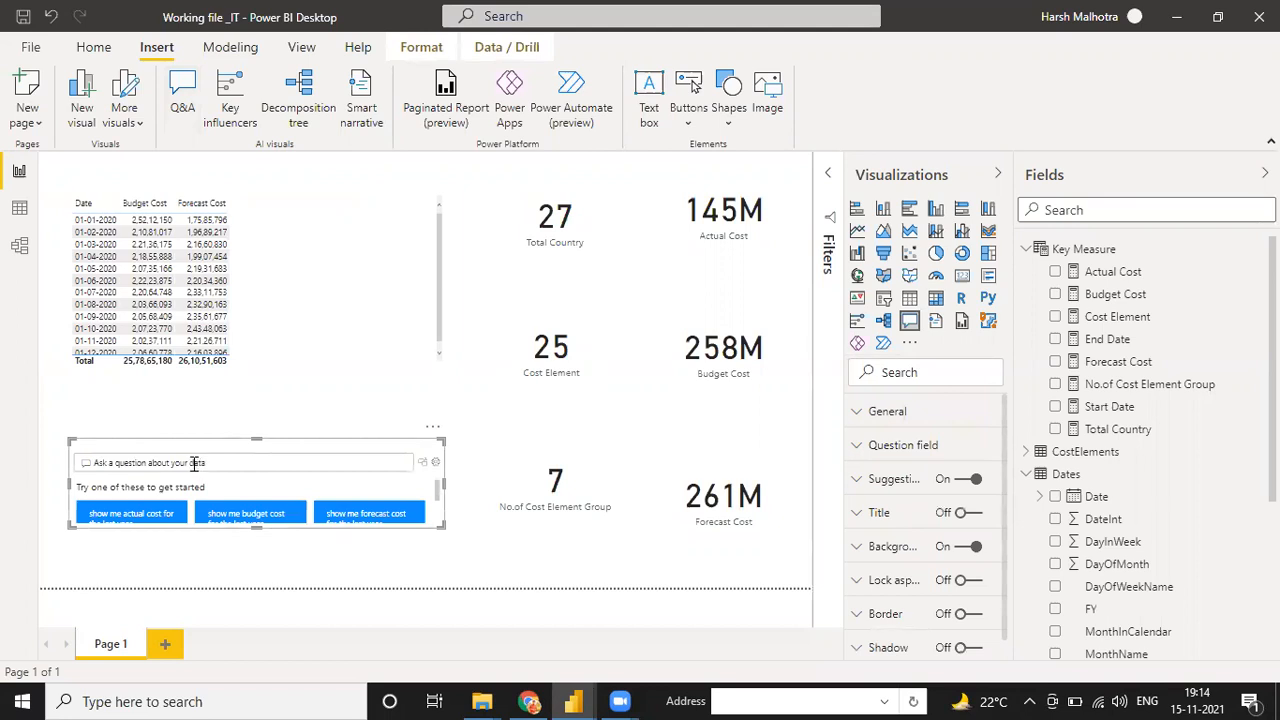
type("B")
key("BackSpace")
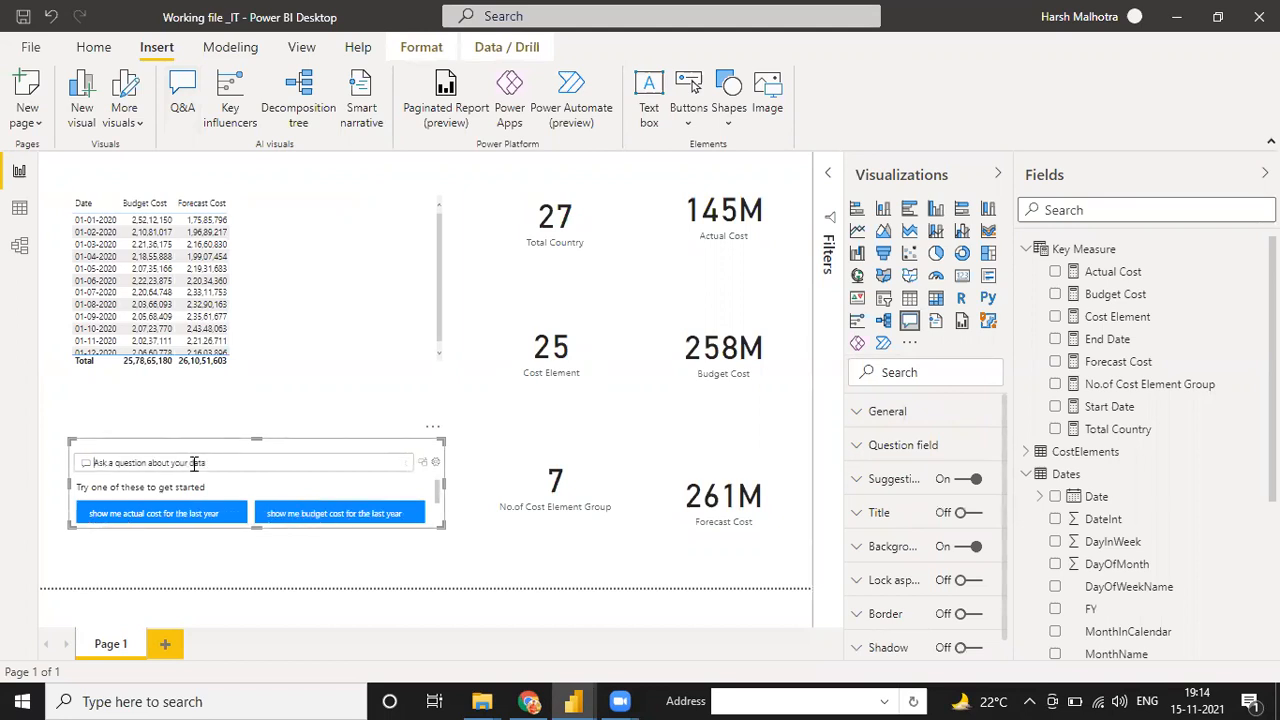
type("Fore")
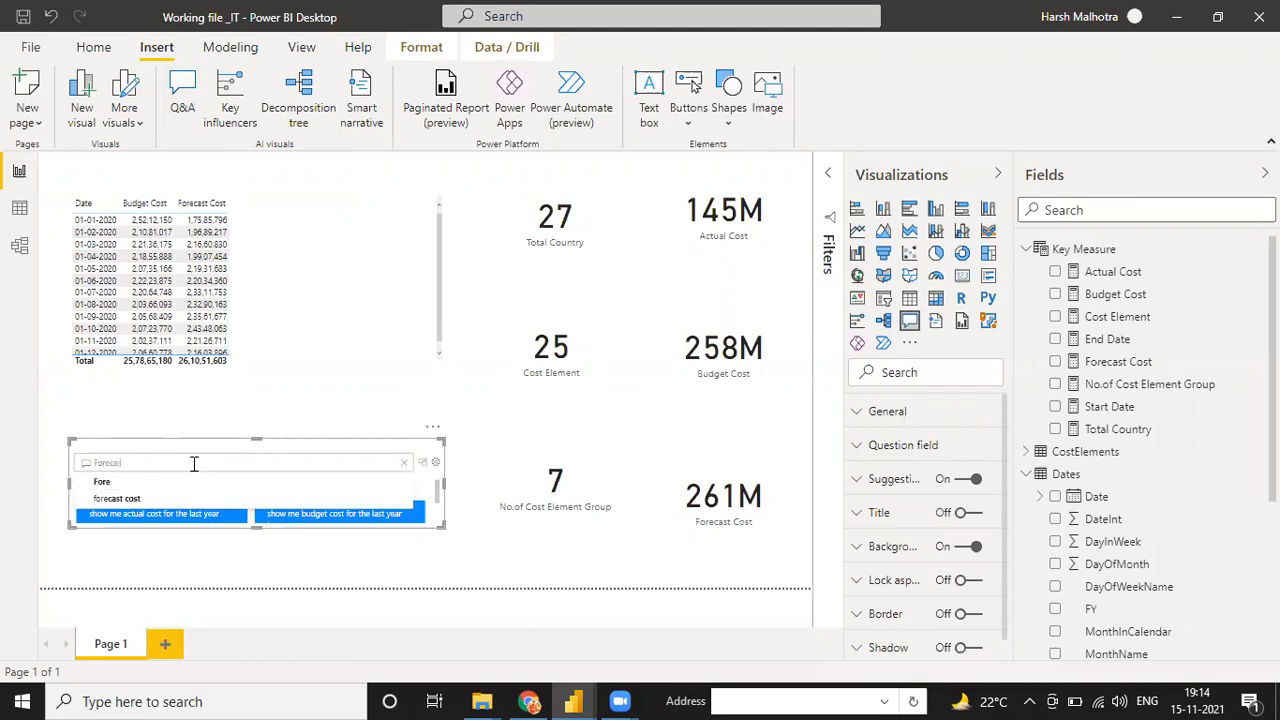
type("cast")
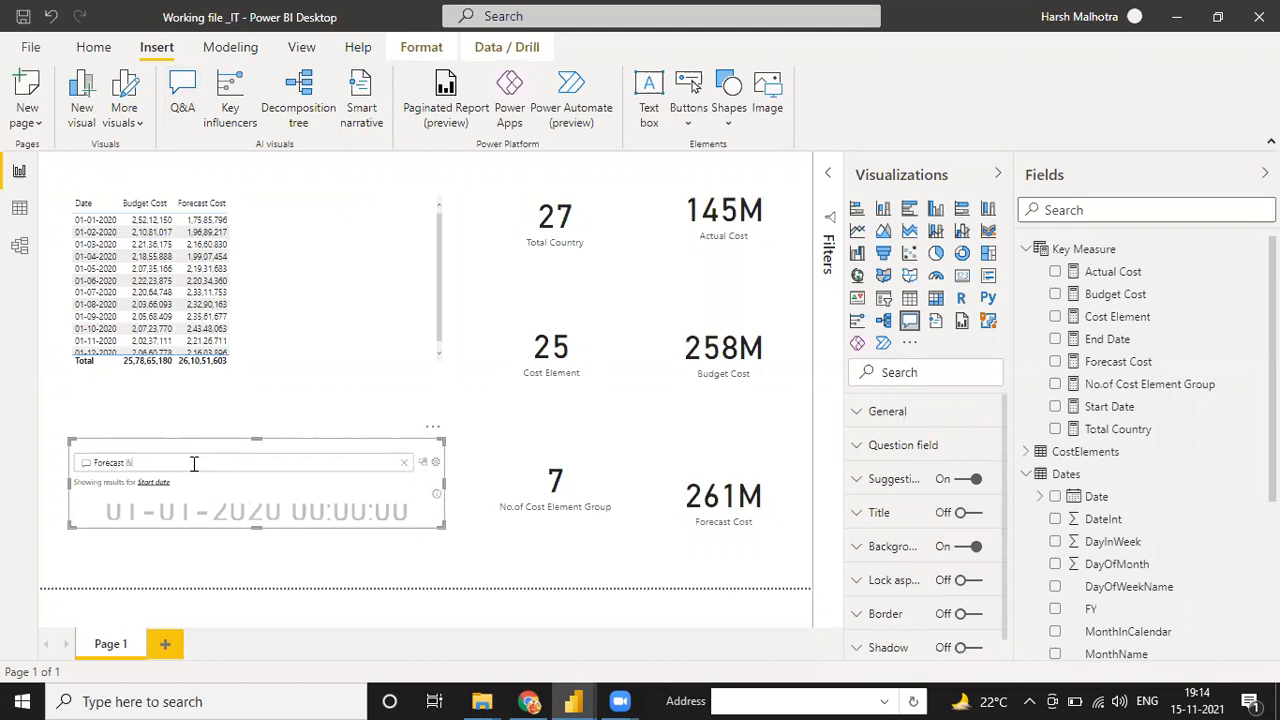
type(" vs Budg")
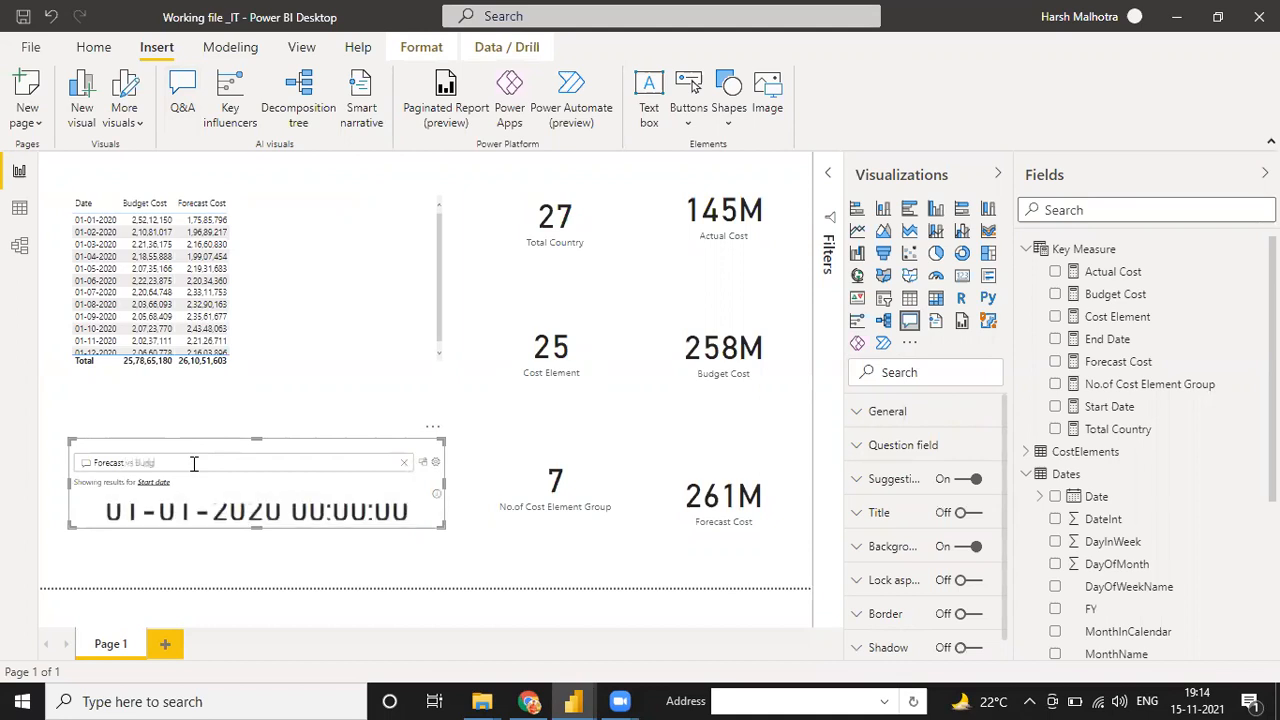
type("et in Guag")
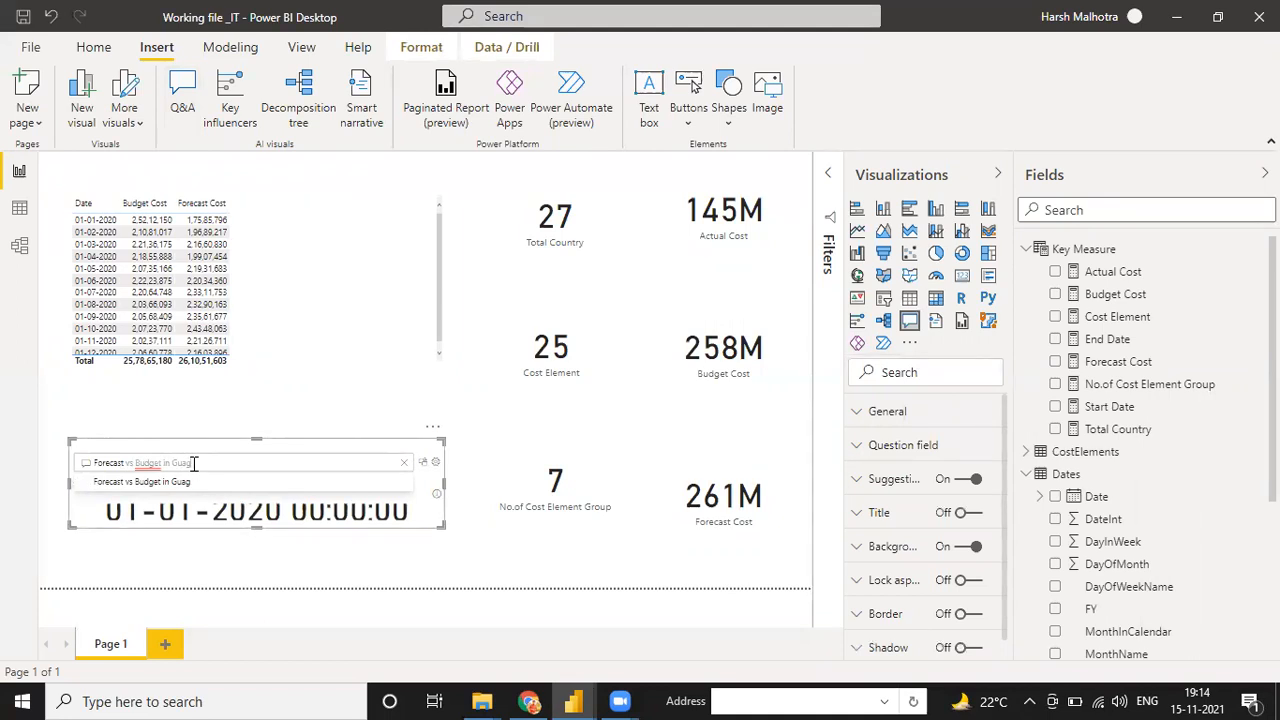
type("e")
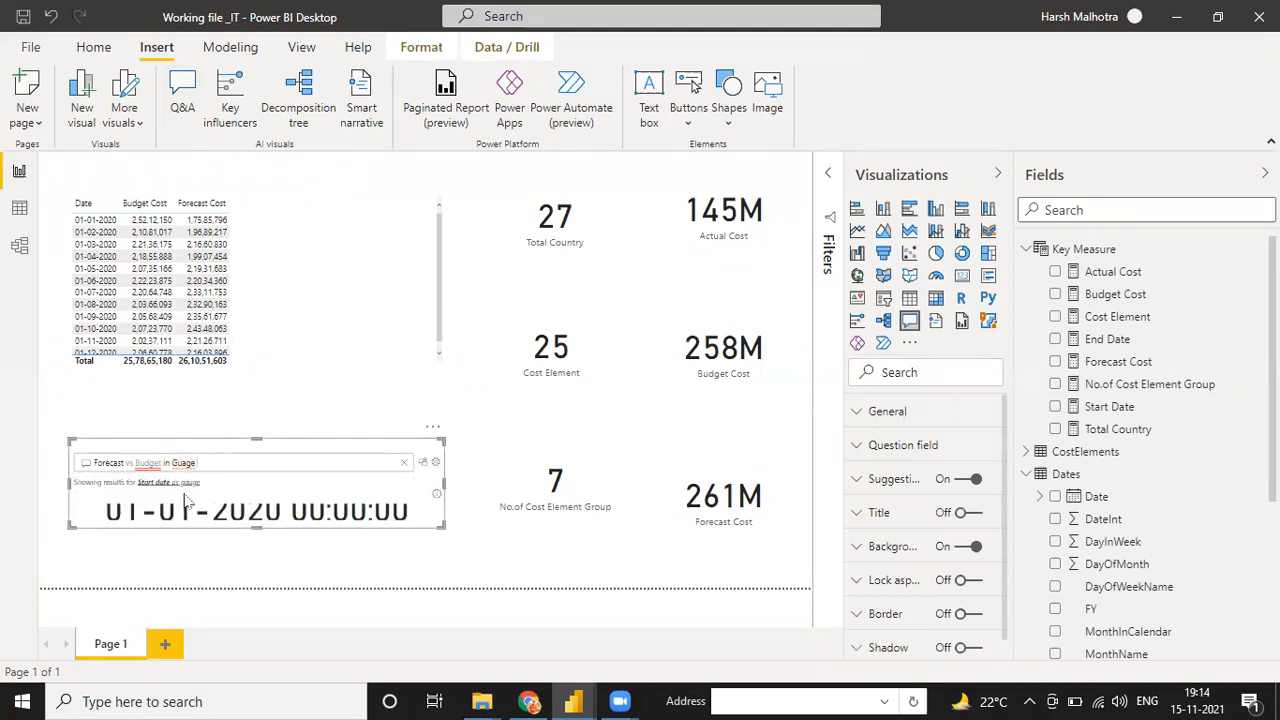
type(" Chart")
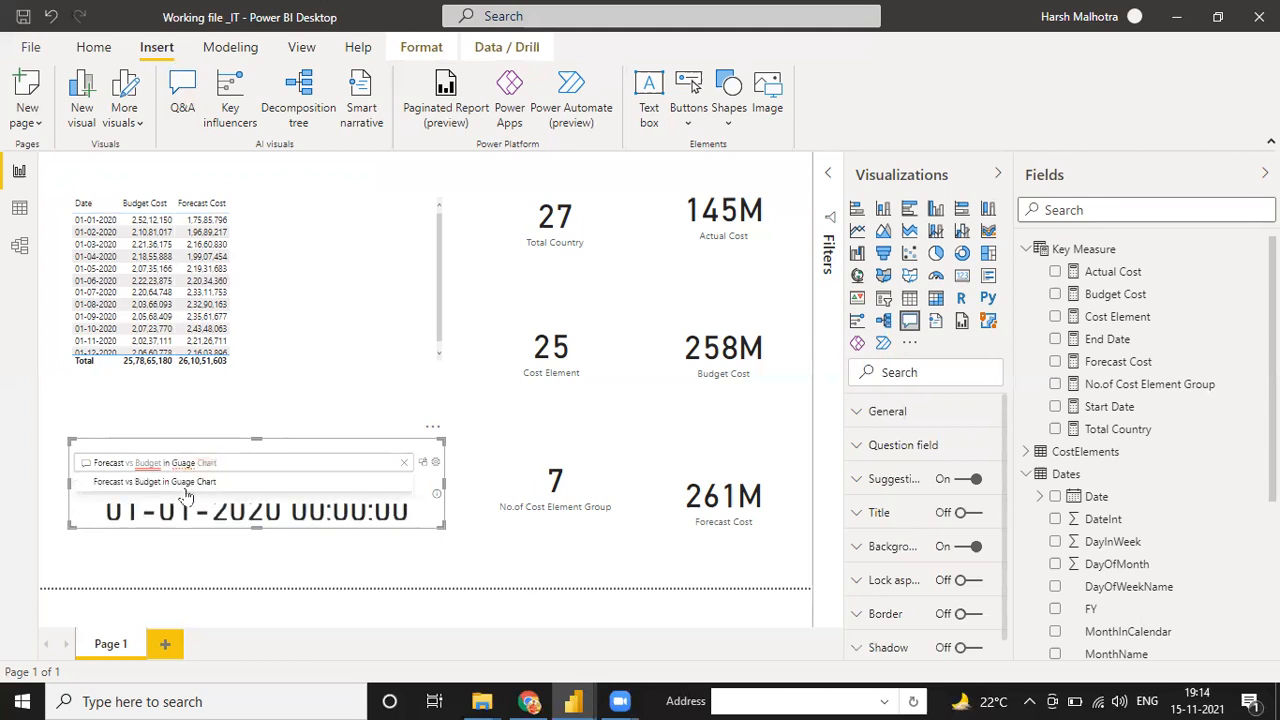
left_click(185, 490)
left_click_drag(433, 531, 453, 572)
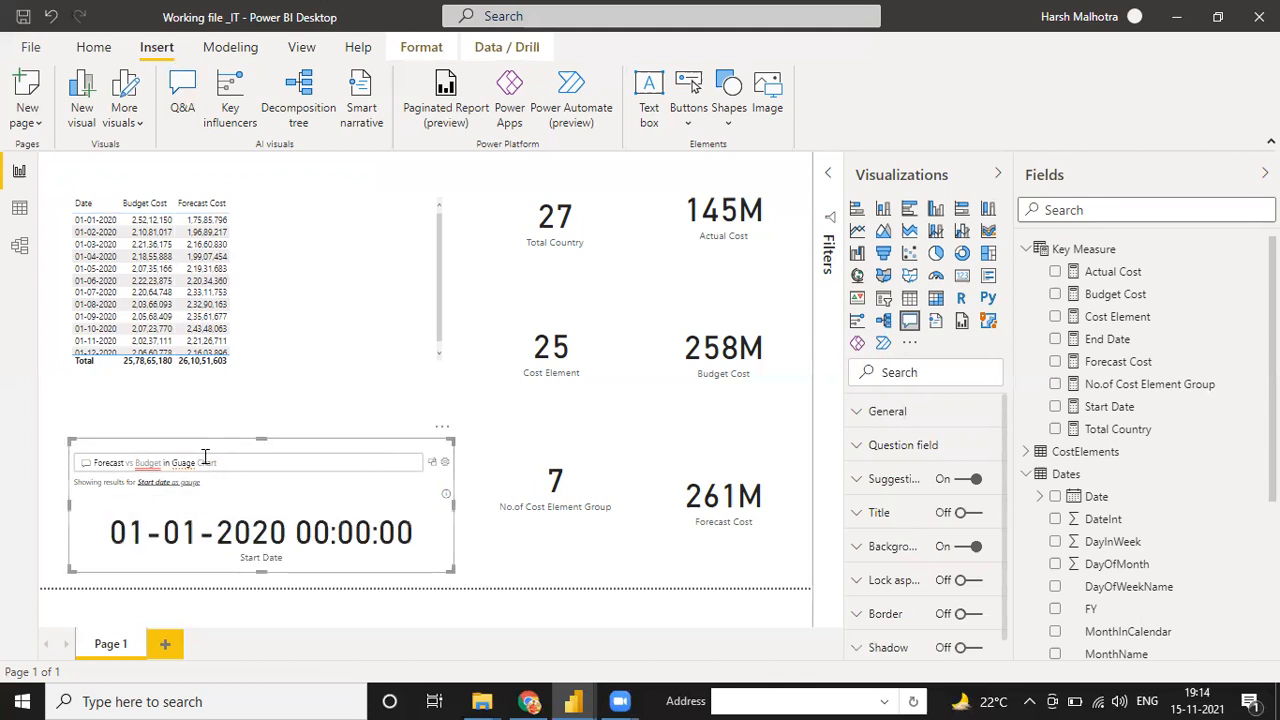
Step: Shorten the Q&A question to "Forecast in Guage Chart"
left_click(137, 465)
key("BackSpace")
key("BackSpace")
key("BackSpace")
key("BackSpace")
key("BackSpace")
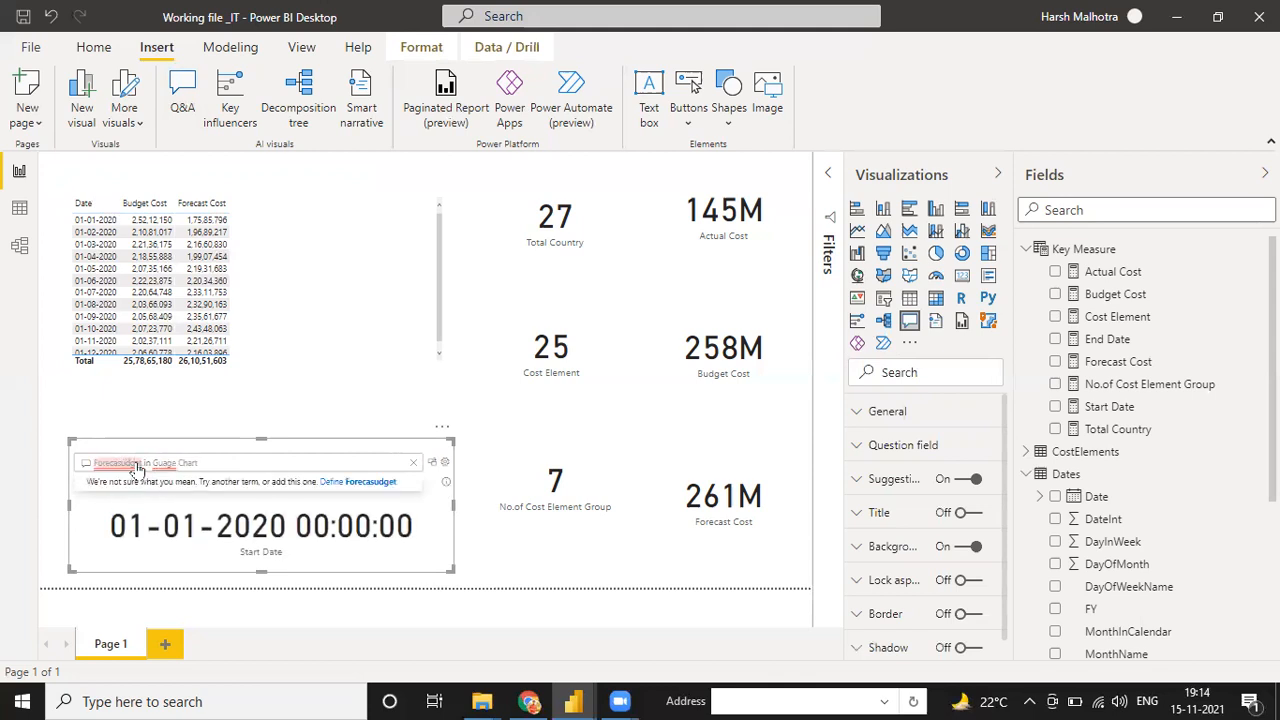
key("BackSpace")
key("BackSpace")
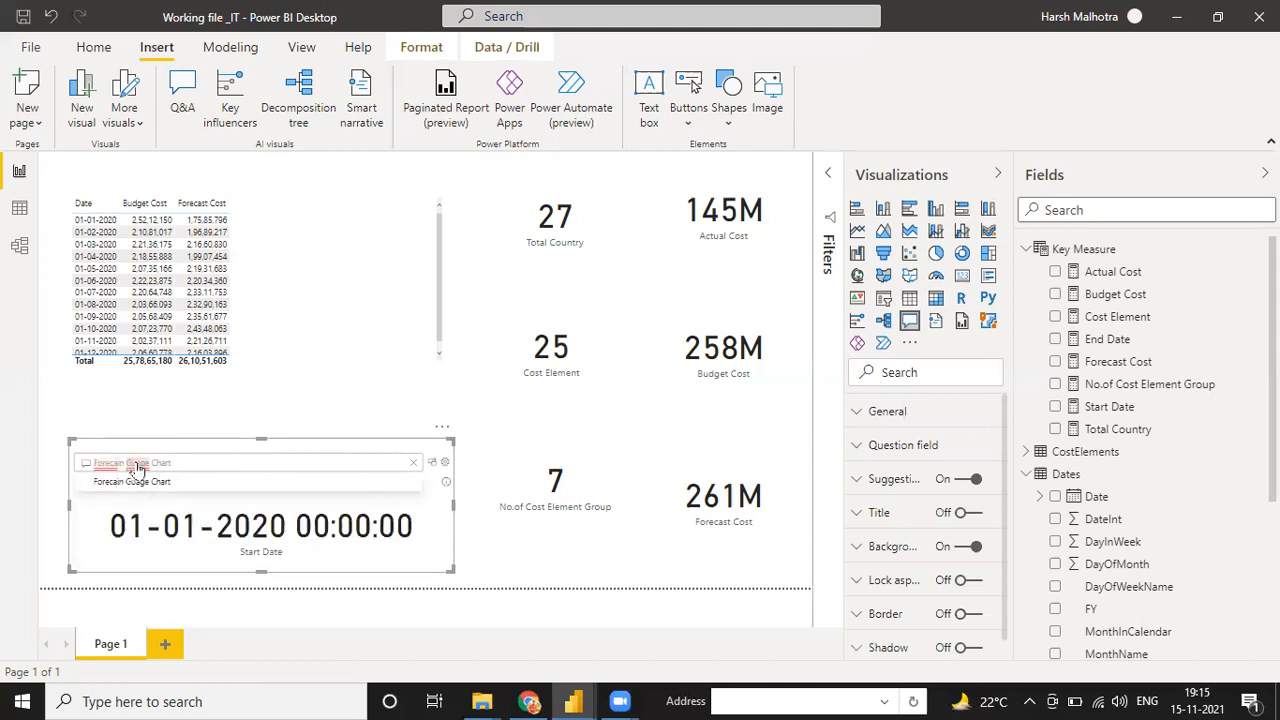
type("t")
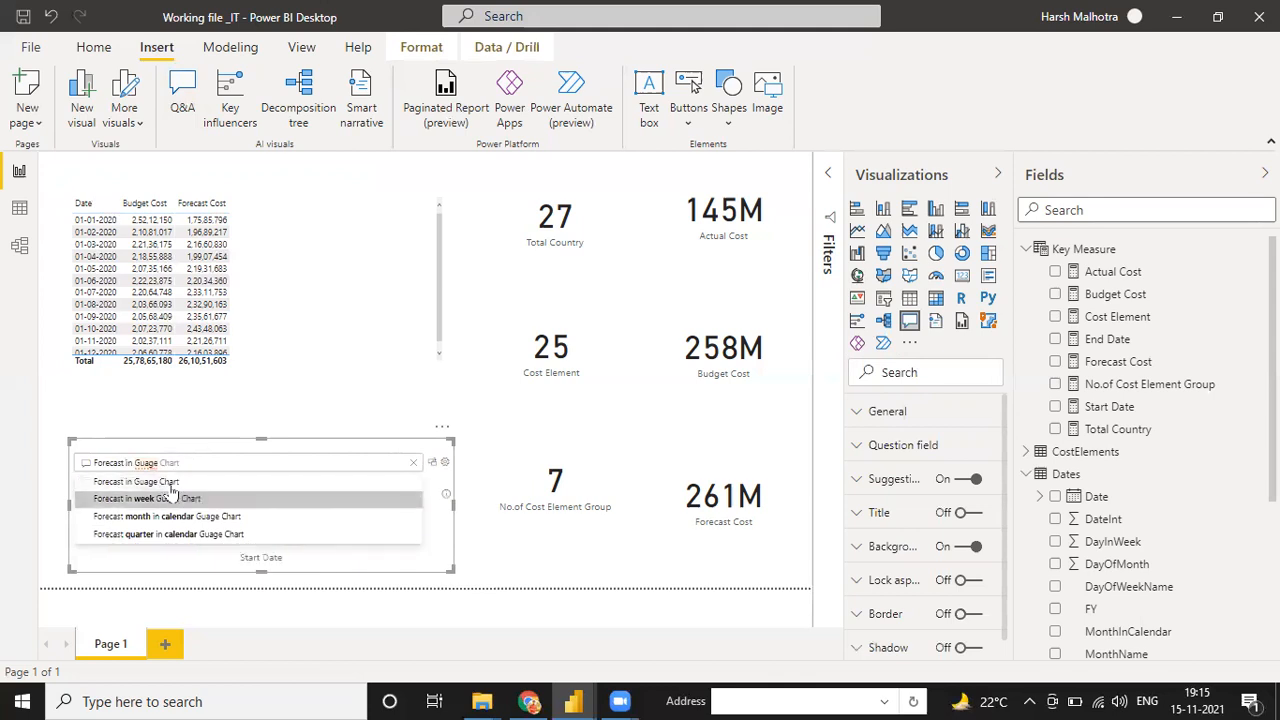
left_click(170, 483)
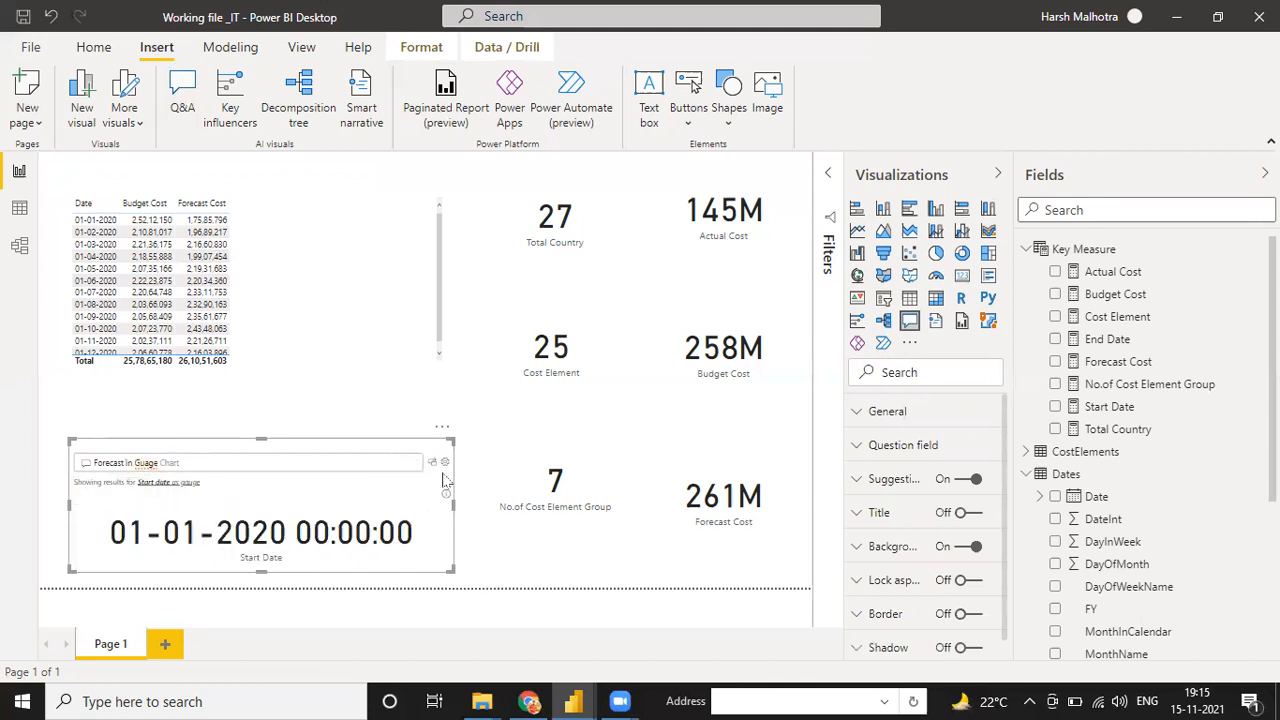
Step: Move the Q&A visual up beneath the table and clear its question
left_click_drag(430, 436, 397, 390)
left_click(315, 413)
key("BackSpace")
key("BackSpace")
key("BackSpace")
key("BackSpace")
key("BackSpace")
key("BackSpace")
key("BackSpace")
key("BackSpace")
key("BackSpace")
key("BackSpace")
key("BackSpace")
key("BackSpace")
key("BackSpace")
key("BackSpace")
key("BackSpace")
key("BackSpace")
key("BackSpace")
key("BackSpace")
key("BackSpace")
key("BackSpace")
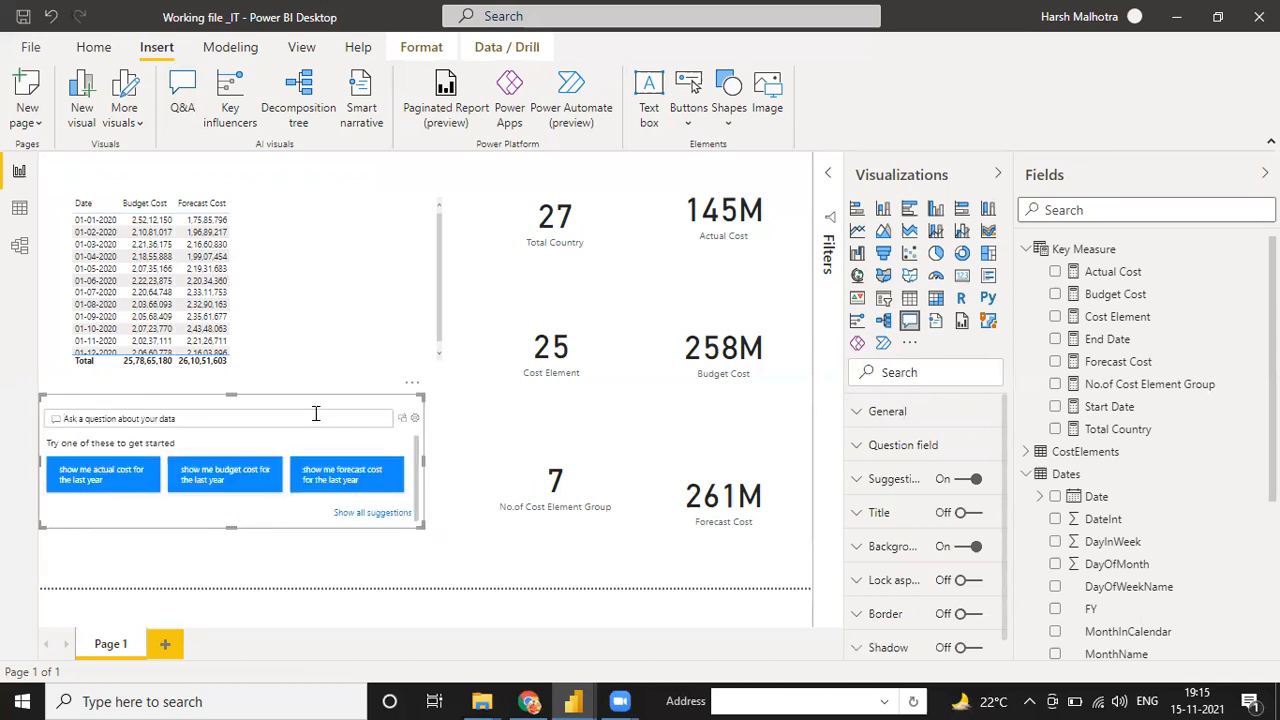
Step: Ask the Q&A visual for "budget cost" using the suggested measure
type("Gua")
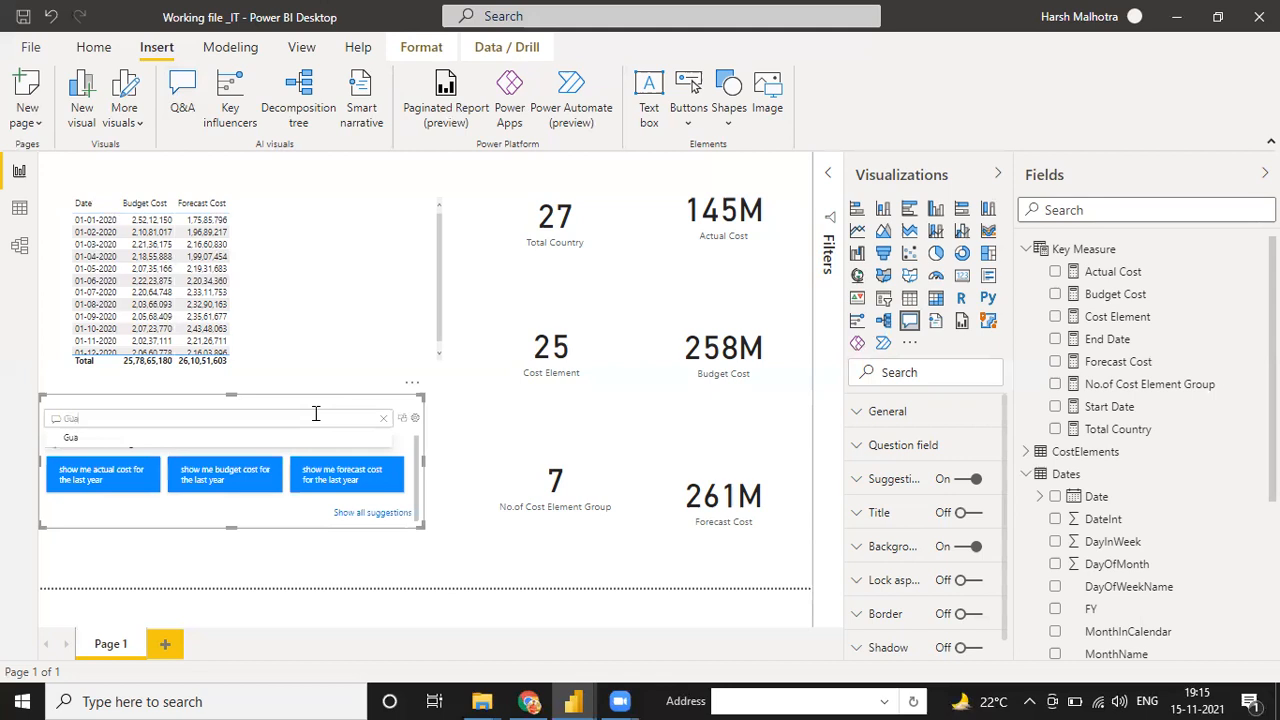
key("BackSpace")
key("BackSpace")
key("BackSpace")
type("bud")
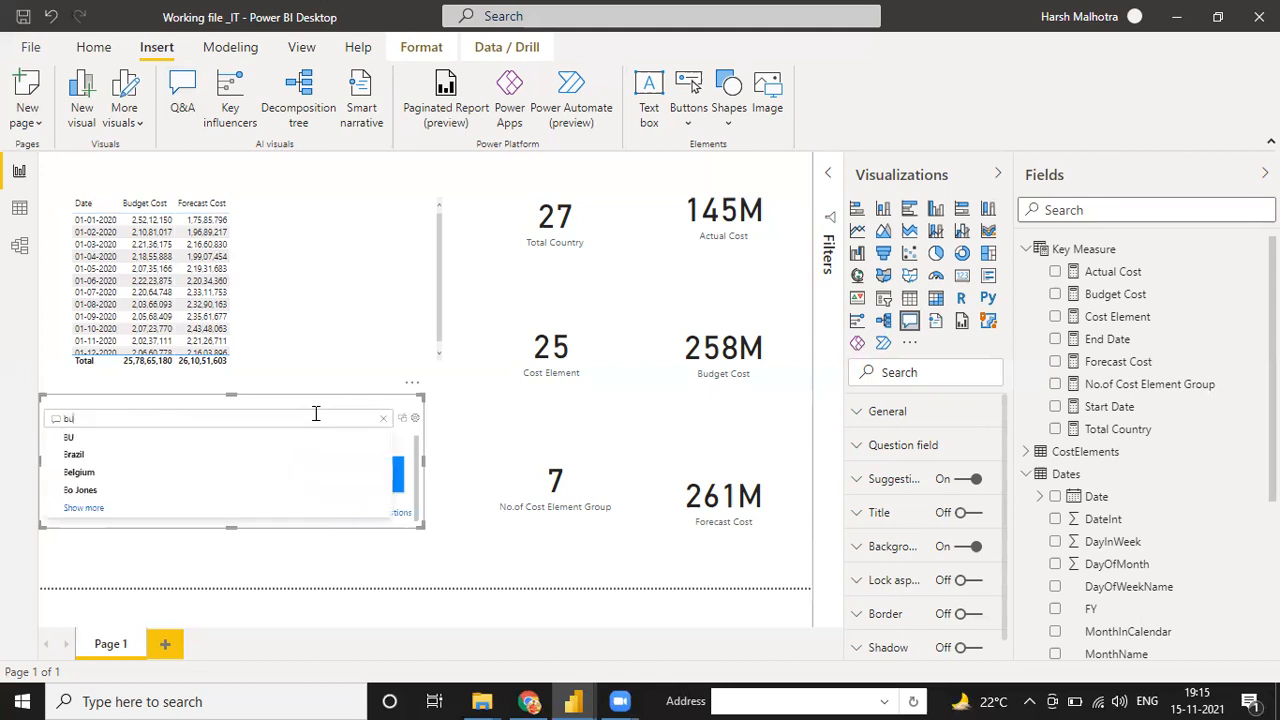
key("Down")
key("Down")
key("Return")
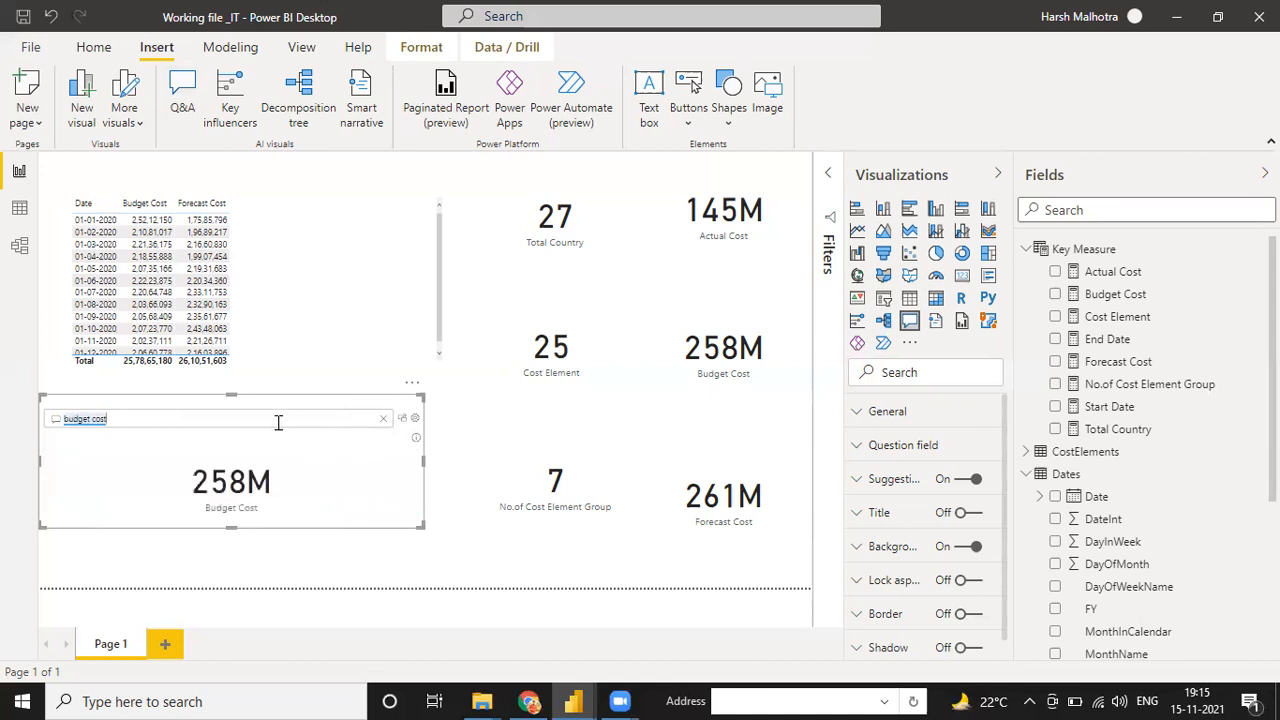
Step: Try to display the budget cost as a gauge by extending the question with "in Guague Chart"
left_click(278, 422)
type("on")
key("BackSpace")
key("BackSpace")
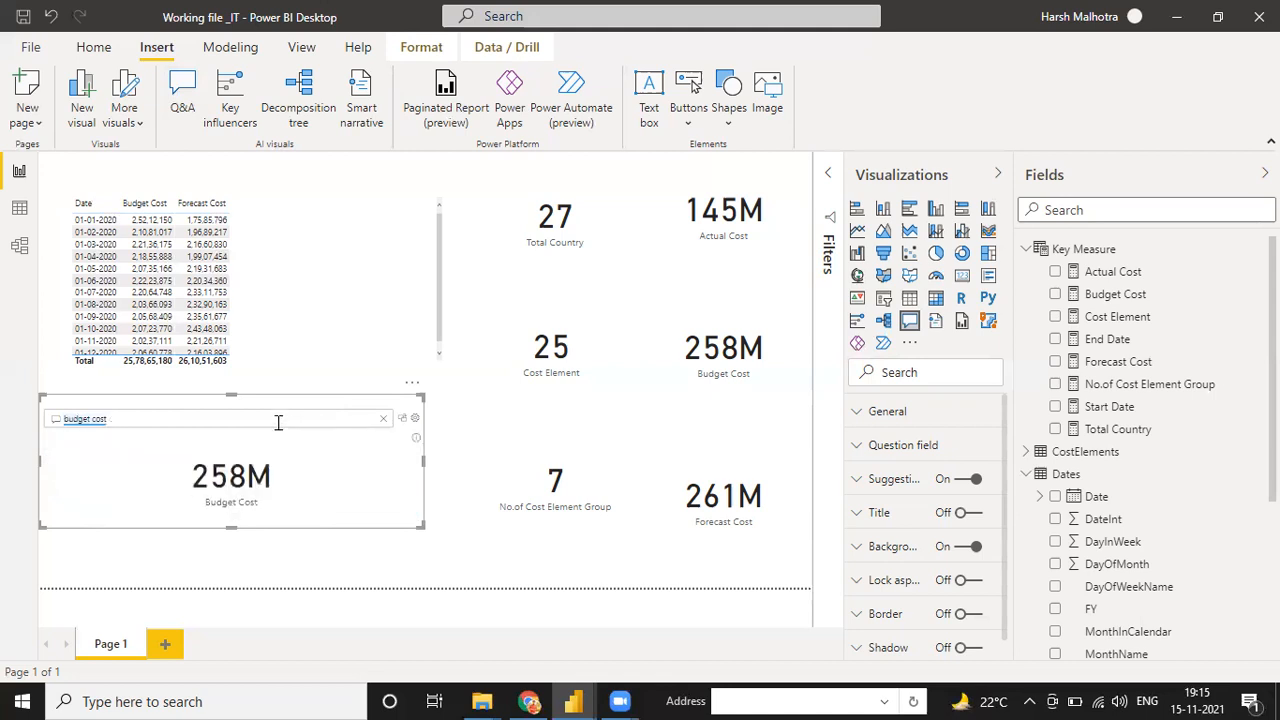
type("in Gua")
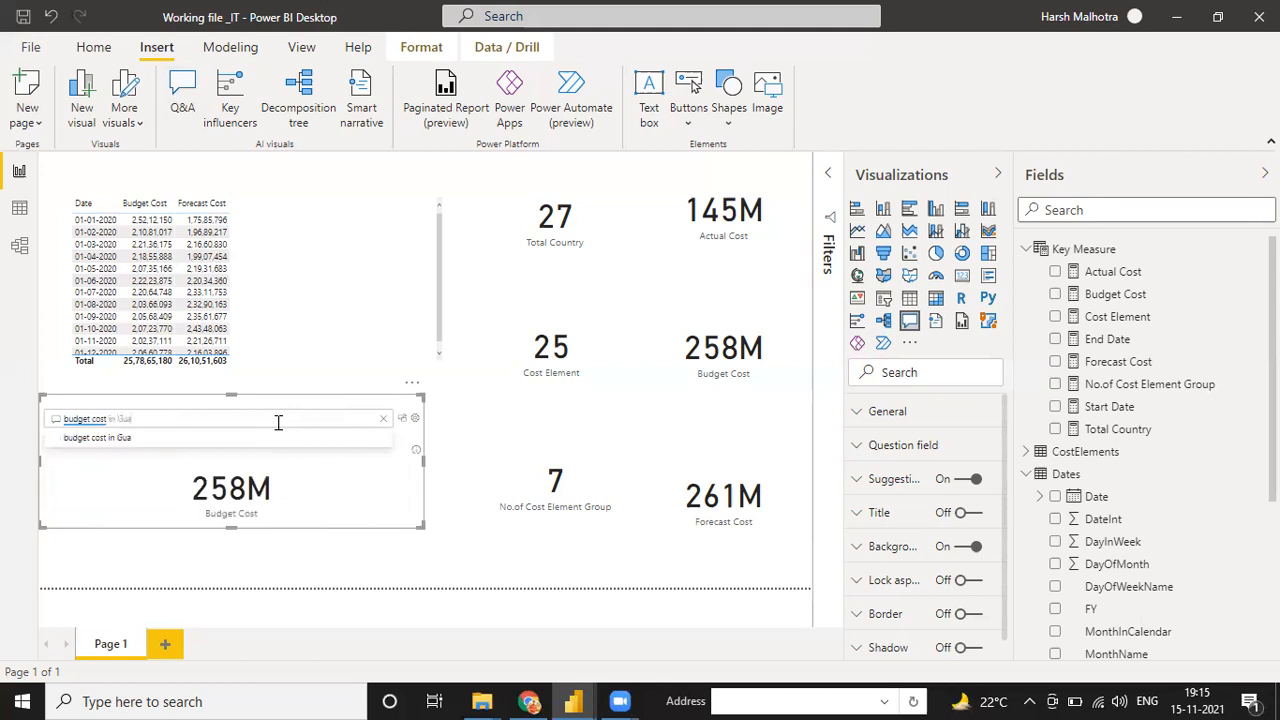
type("gue Chart")
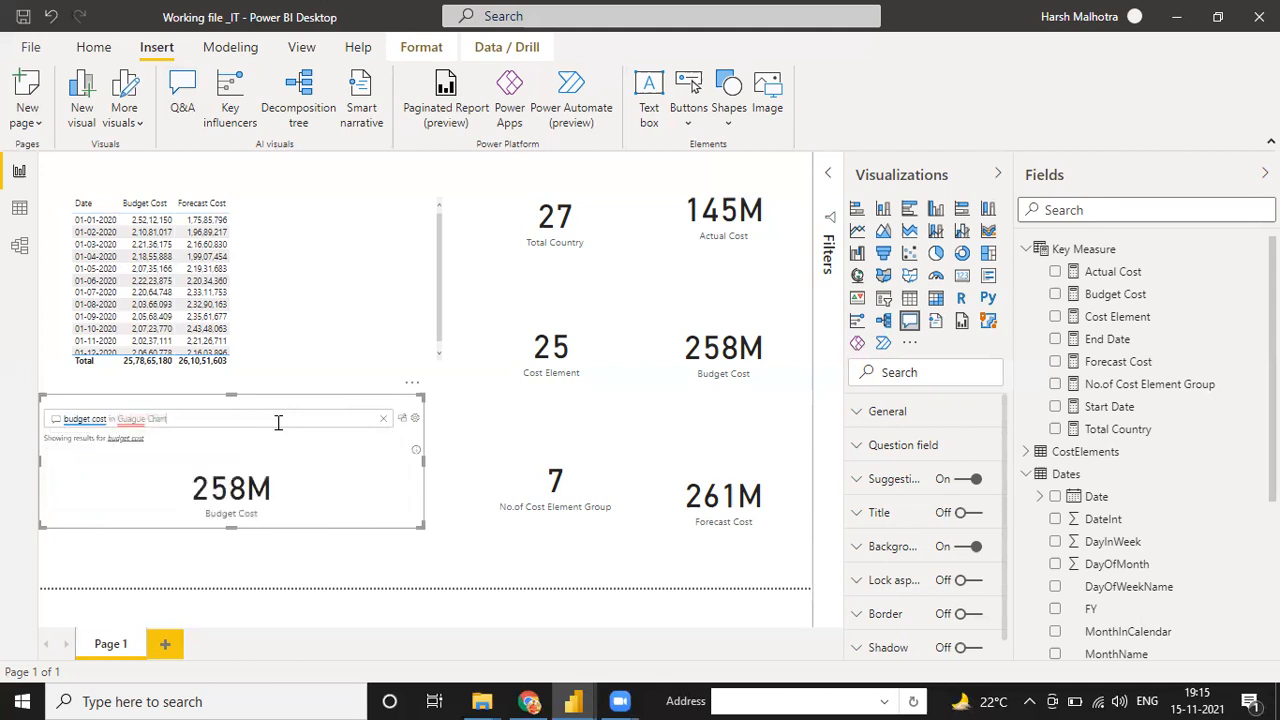
Step: Convert the Q&A result into a standard visual, shrunk to a small card and moved to the empty area below the table
left_click(402, 422)
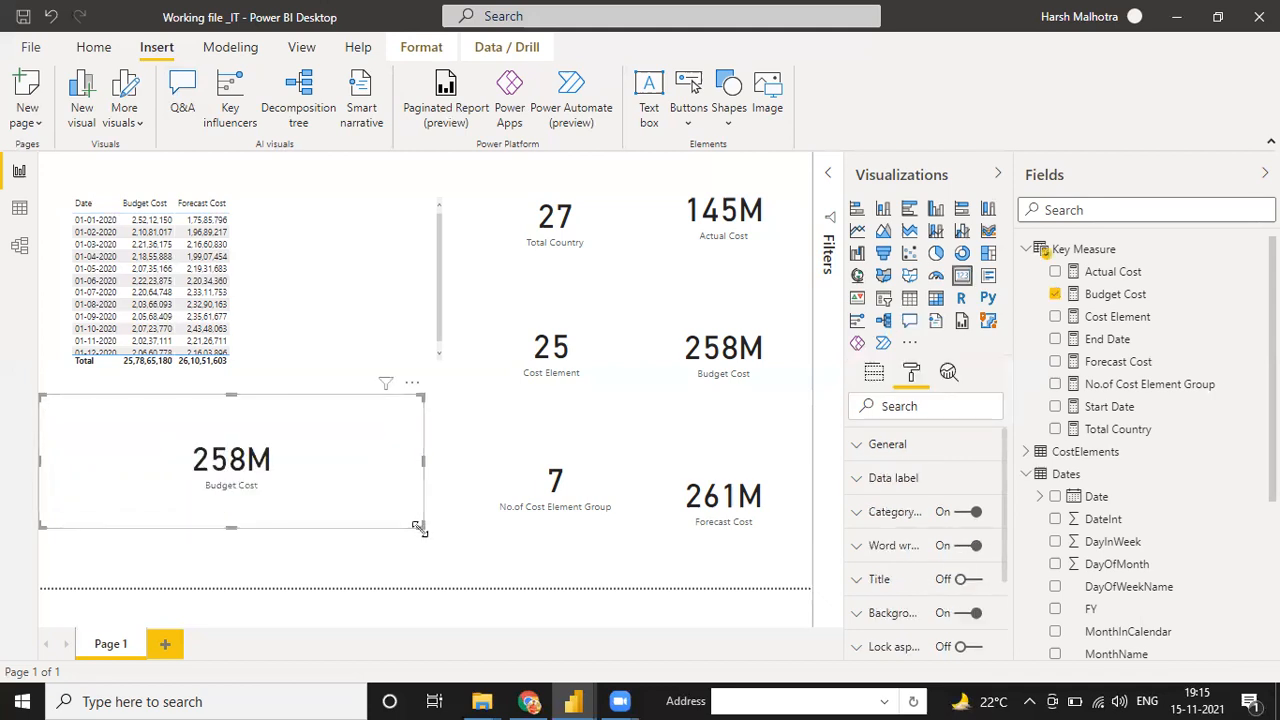
left_click_drag(419, 527, 229, 471)
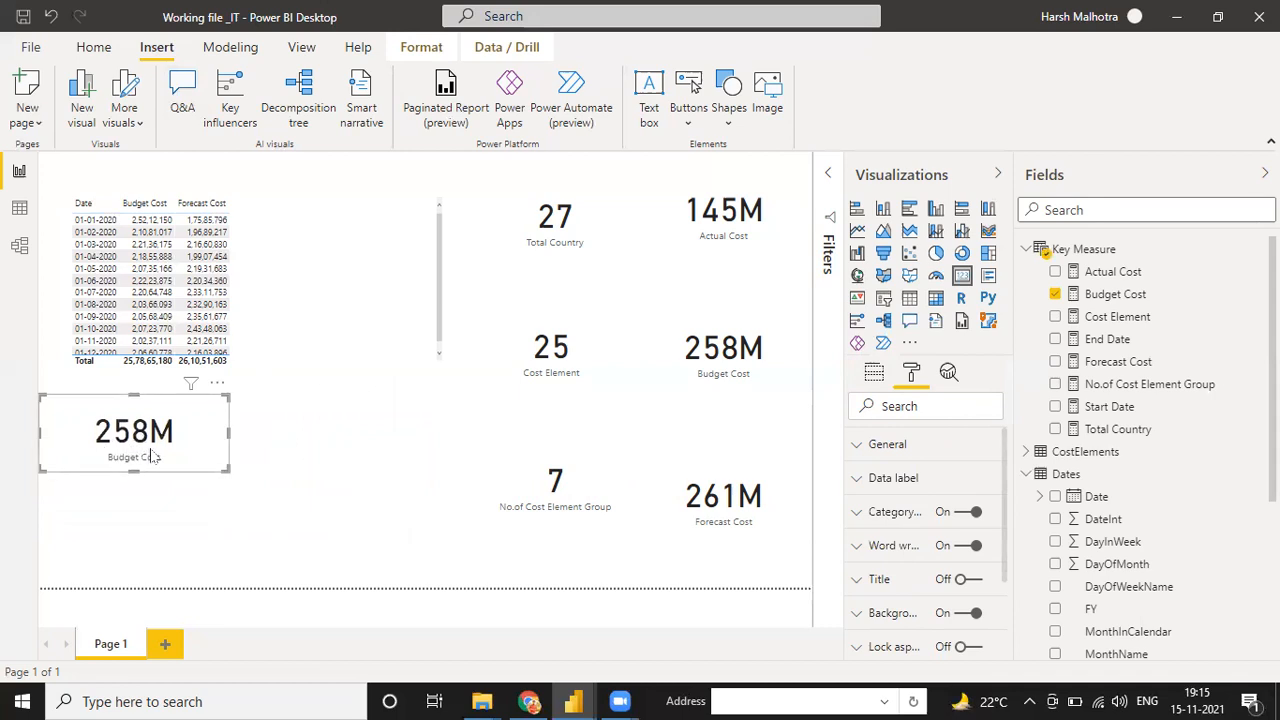
left_click(742, 347)
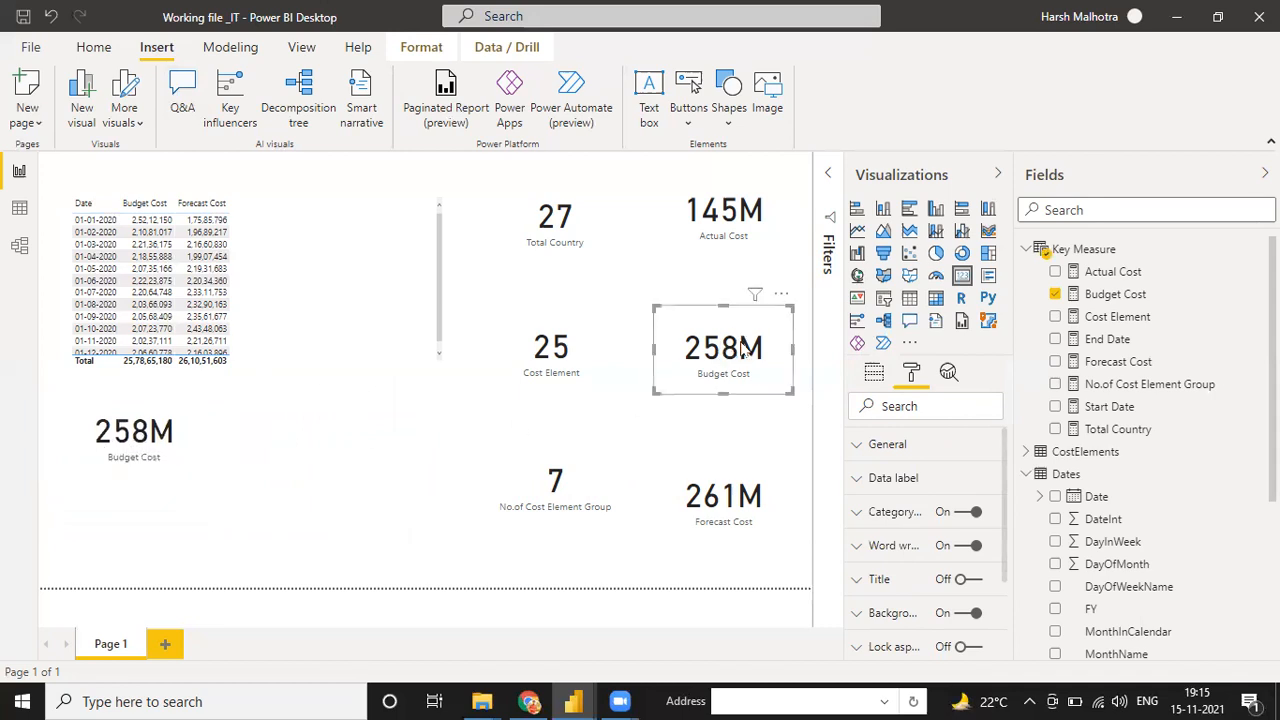
left_click(165, 430)
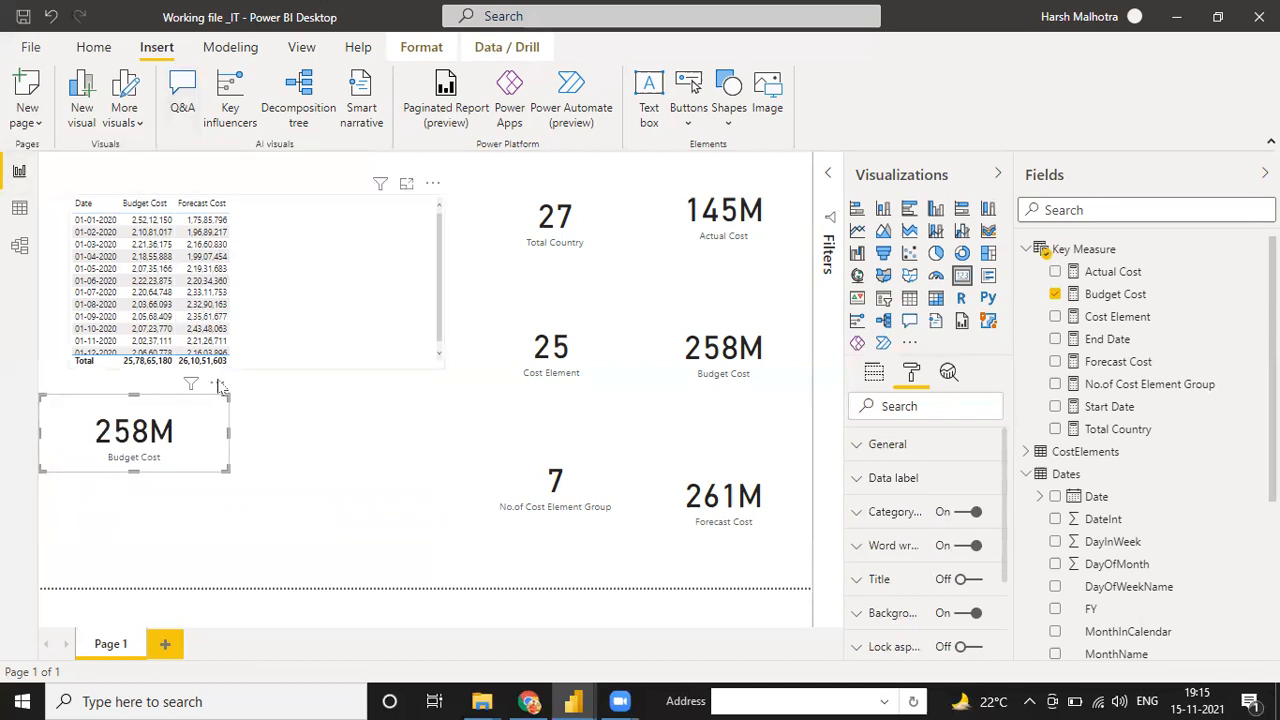
left_click_drag(146, 445, 286, 460)
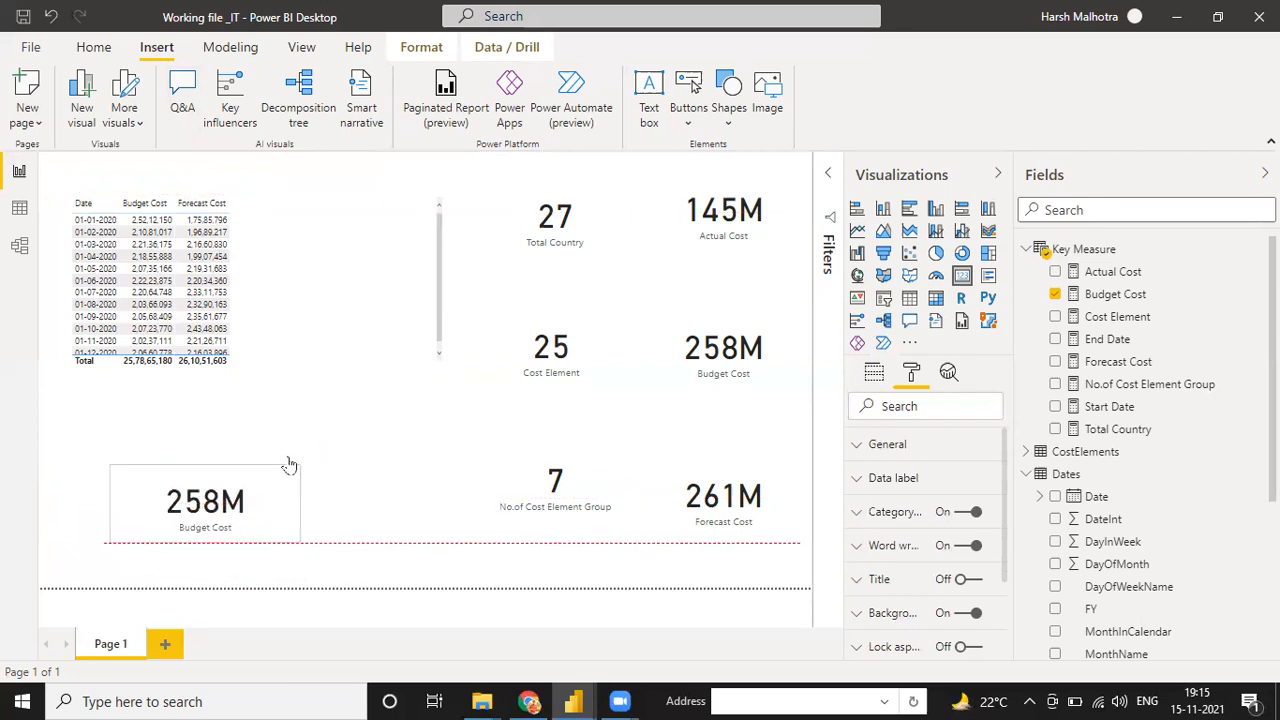
Step: Add a second report page and place an empty gauge visual on it
left_click(180, 644)
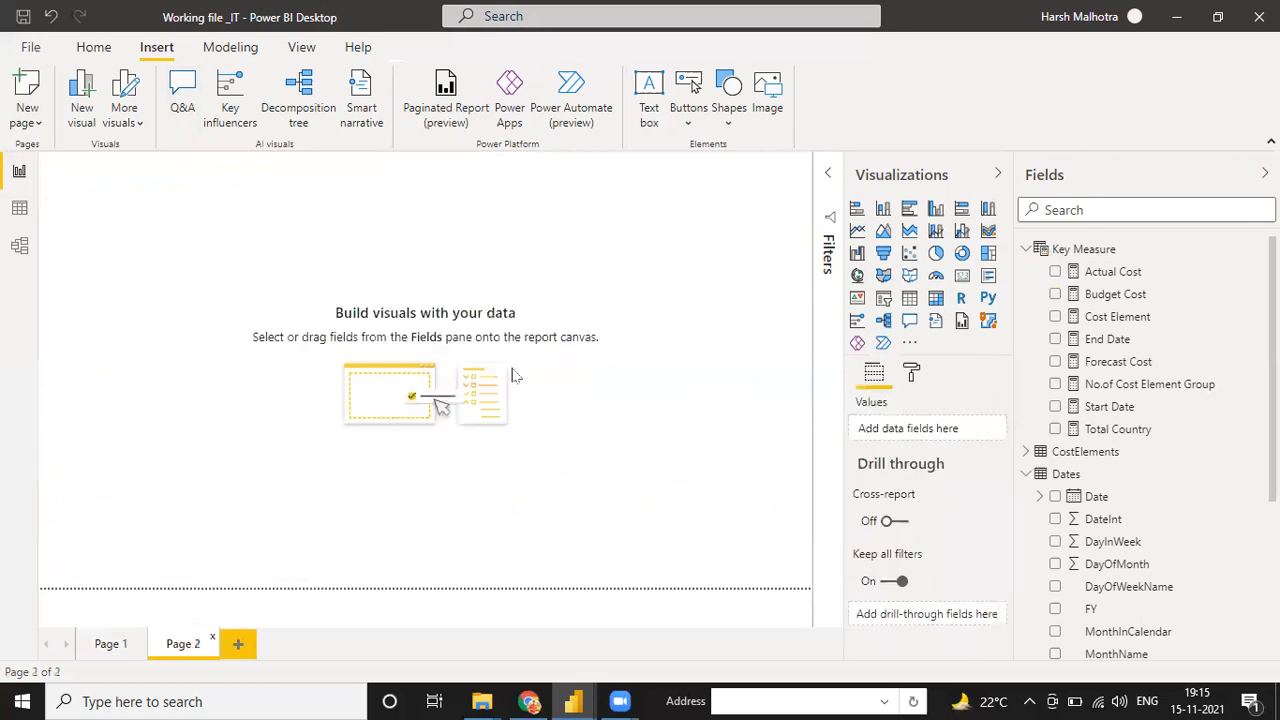
left_click(935, 277)
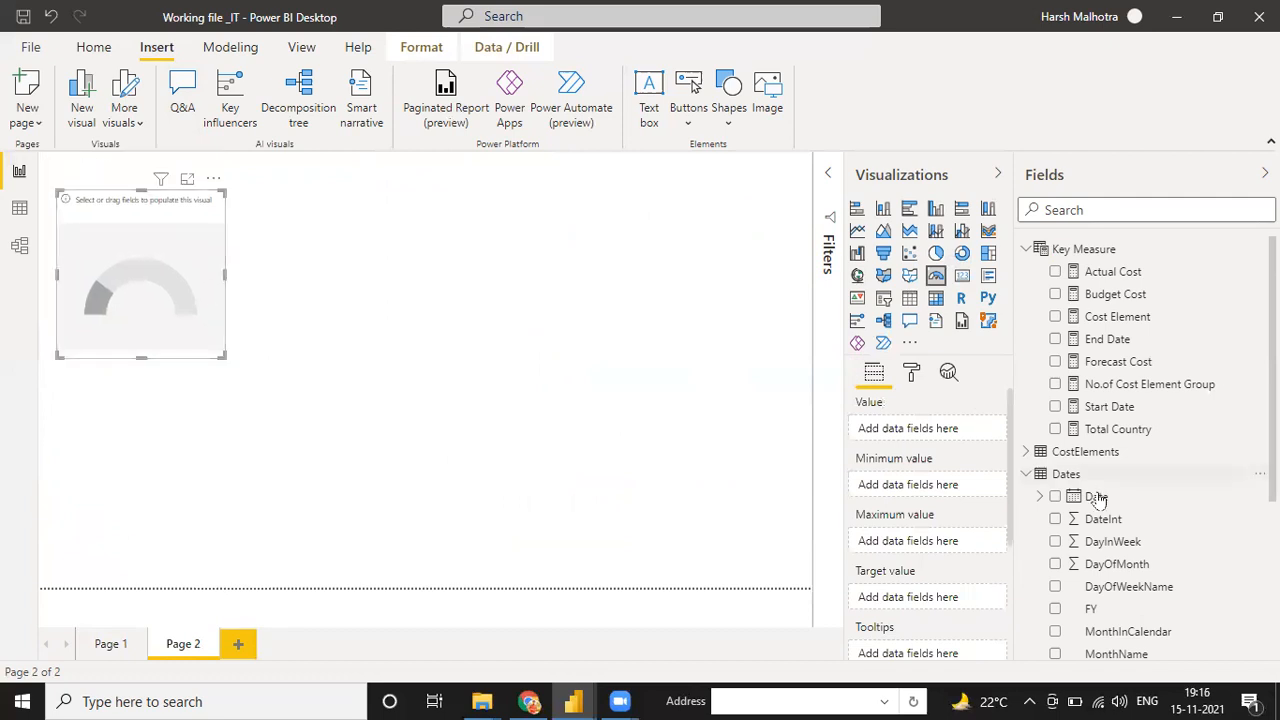
left_click_drag(1099, 498, 1070, 448)
scroll(1145, 345, "down", 1)
scroll(1142, 347, "up", 1)
Step: Assign Budget Cost as the gauge's value and Forecast Cost as its target value, and enlarge the gauge
left_click(1130, 298)
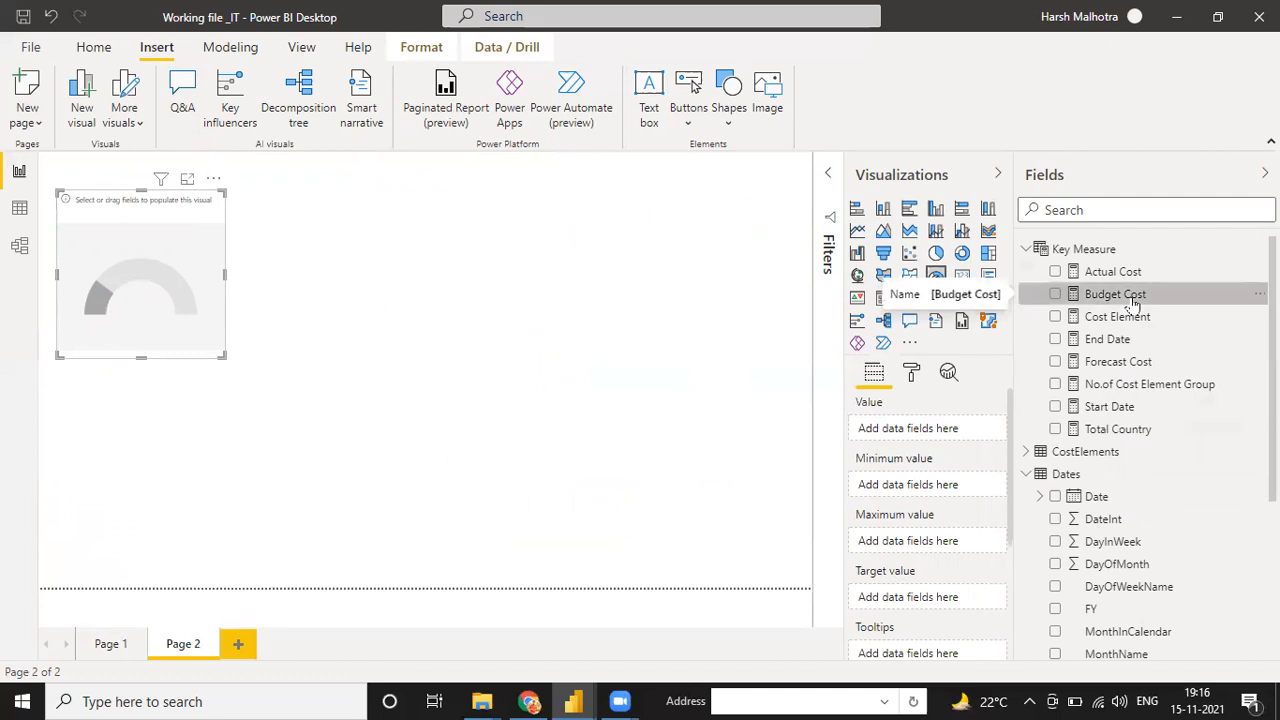
left_click_drag(1128, 300, 920, 440)
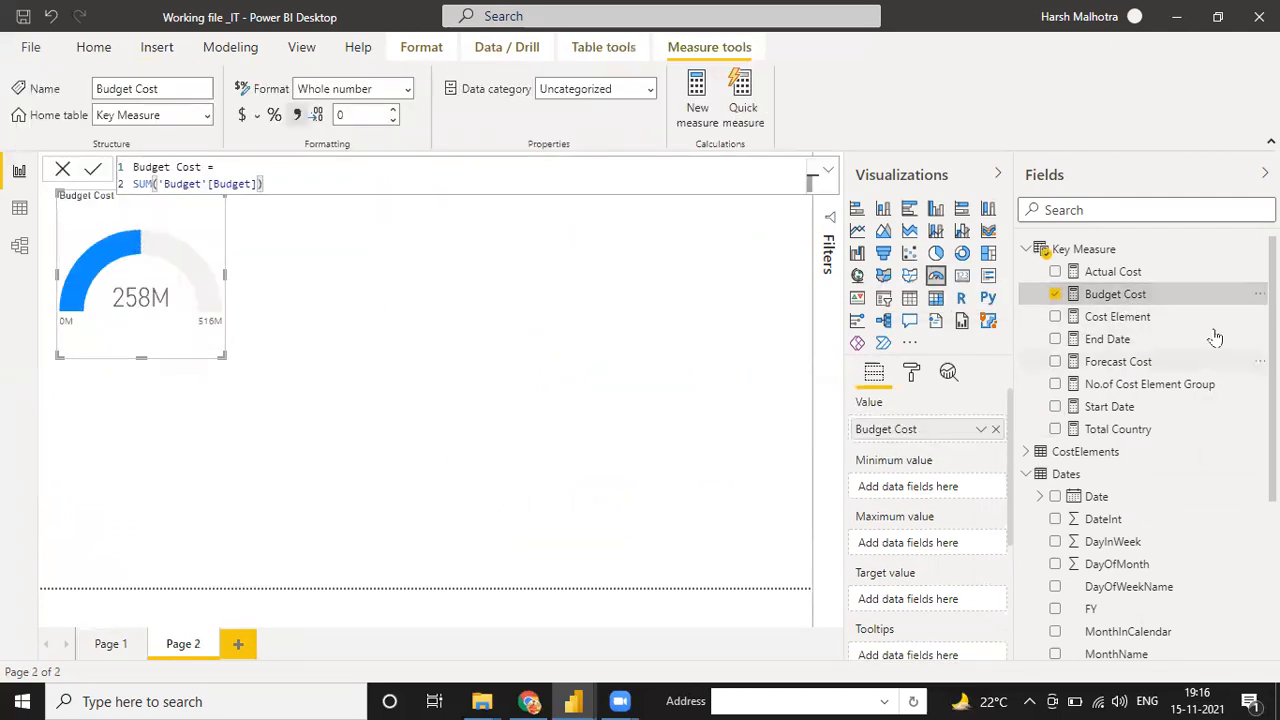
mouse_move(1137, 362)
left_mouse_down()
mouse_move(925, 530)
mouse_move(934, 603)
left_mouse_up()
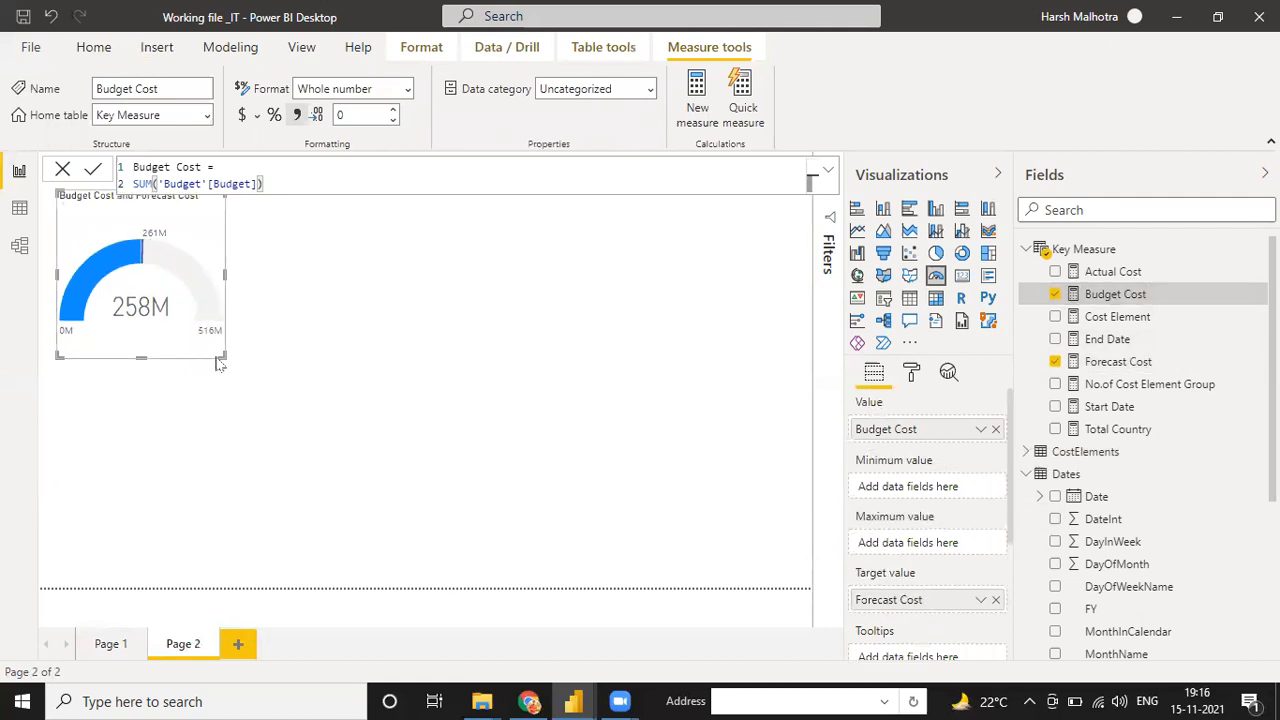
left_click_drag(222, 357, 273, 379)
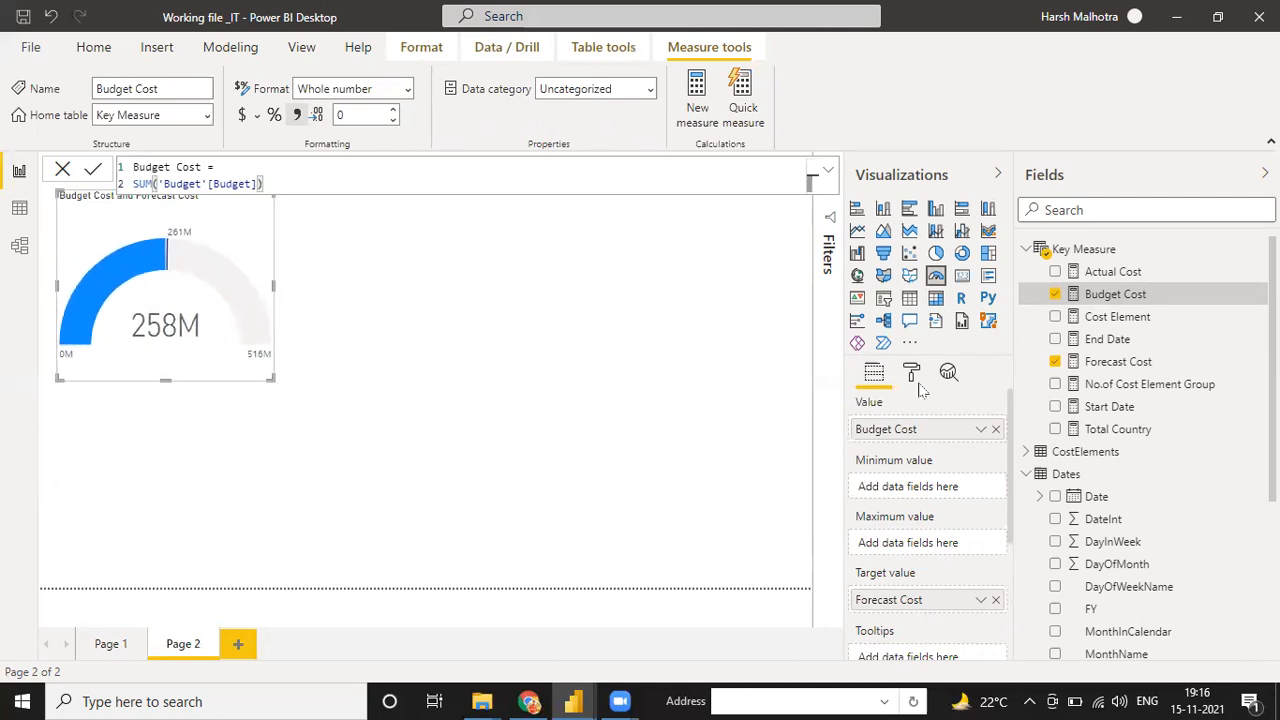
Step: Swap the gauge's measures so that Forecast Cost is the value and Budget Cost is the target value
left_click_drag(913, 432, 914, 600)
left_click_drag(906, 431, 945, 607)
left_click(995, 600)
mouse_move(940, 432)
left_mouse_down()
mouse_move(996, 570)
mouse_move(944, 600)
left_mouse_up()
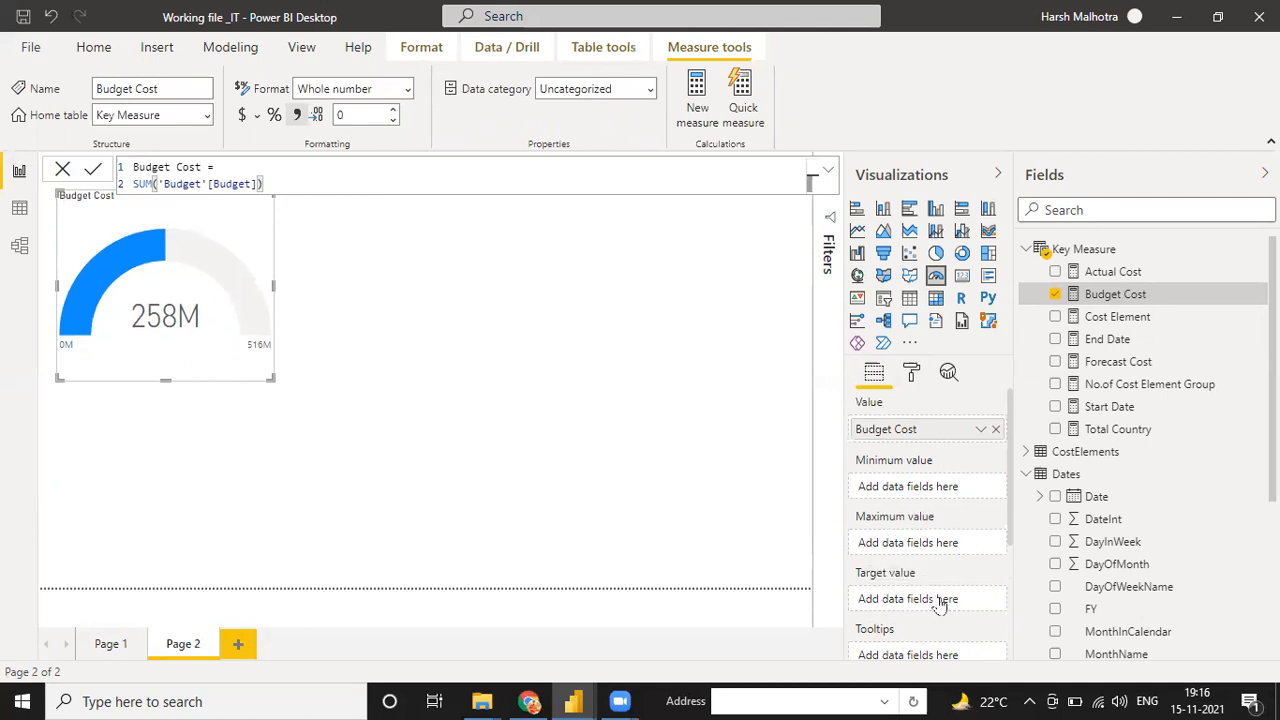
left_click_drag(1123, 364, 912, 428)
Step: Shrink the gauge slightly and move it into the lower-left corner of the report page
mouse_move(270, 378)
left_mouse_down()
mouse_move(274, 400)
mouse_move(262, 383)
left_mouse_up()
left_click_drag(238, 297, 163, 393)
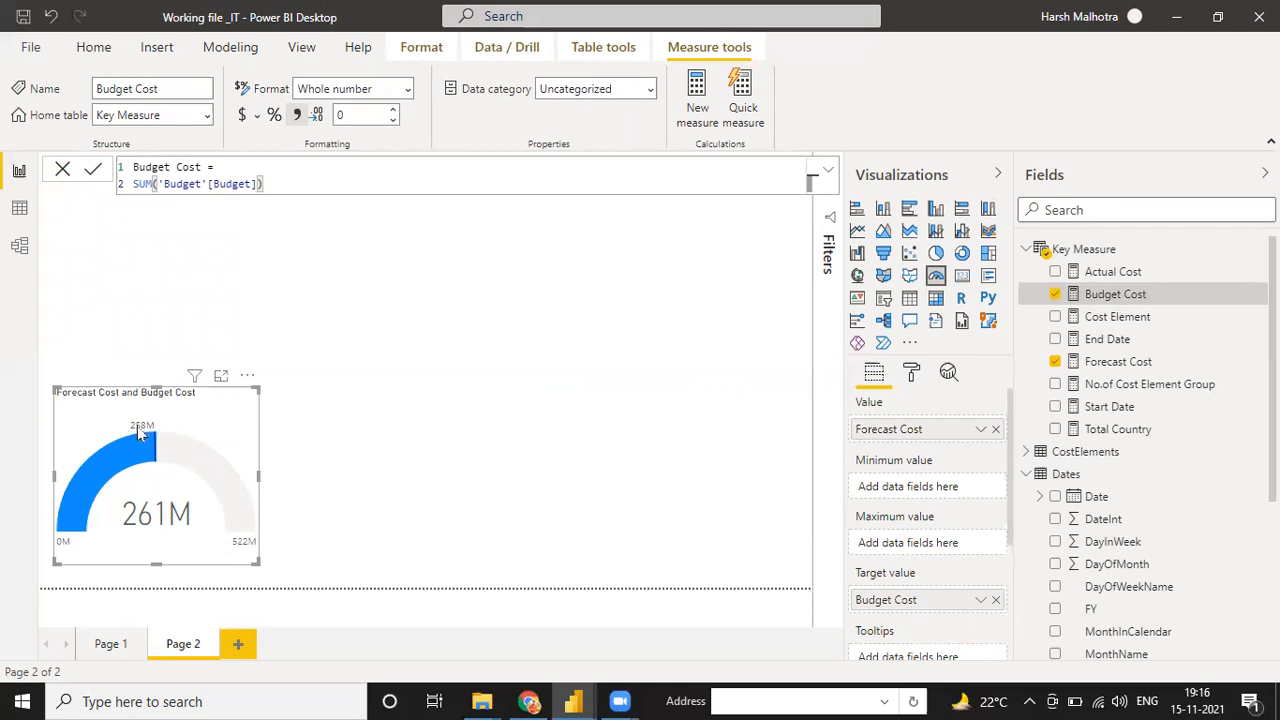
mouse_move(146, 430)
left_click_drag(156, 386, 156, 402)
left_click_drag(240, 448, 236, 463)
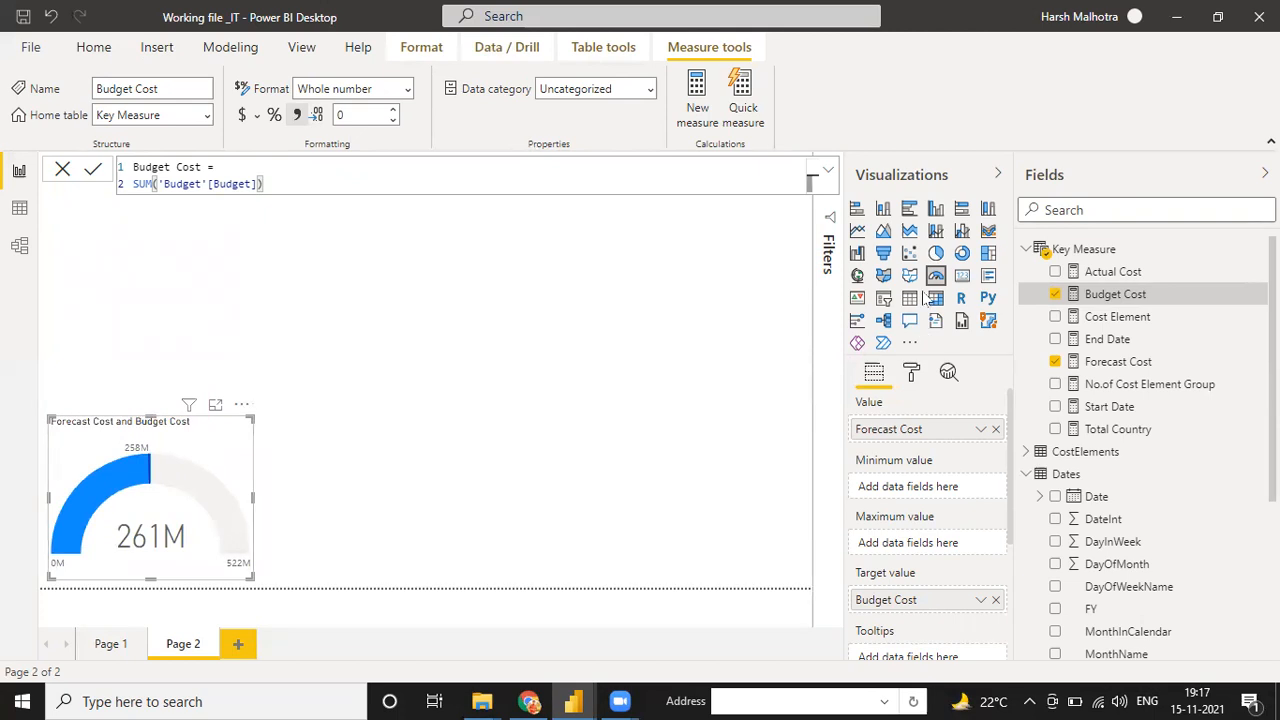
Step: Add an empty KPI visual to the report page and place it beside the gauge
left_click(566, 391)
left_click(857, 298)
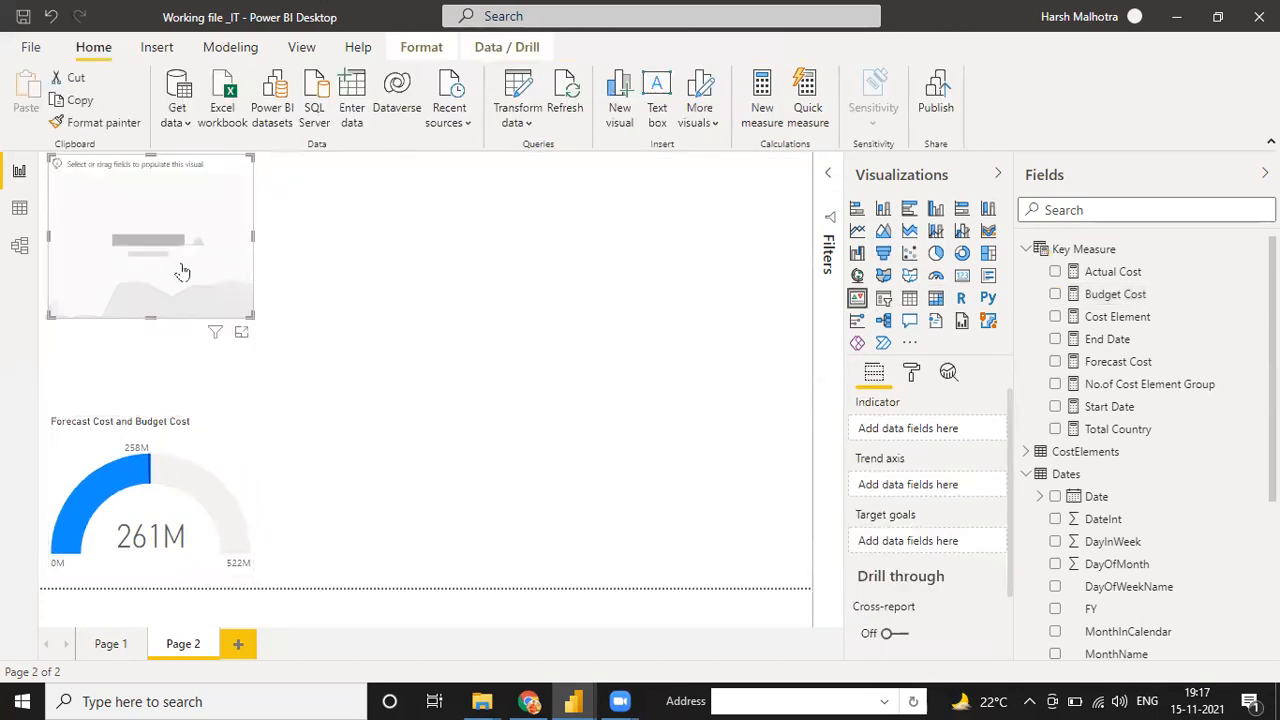
left_click_drag(135, 255, 383, 512)
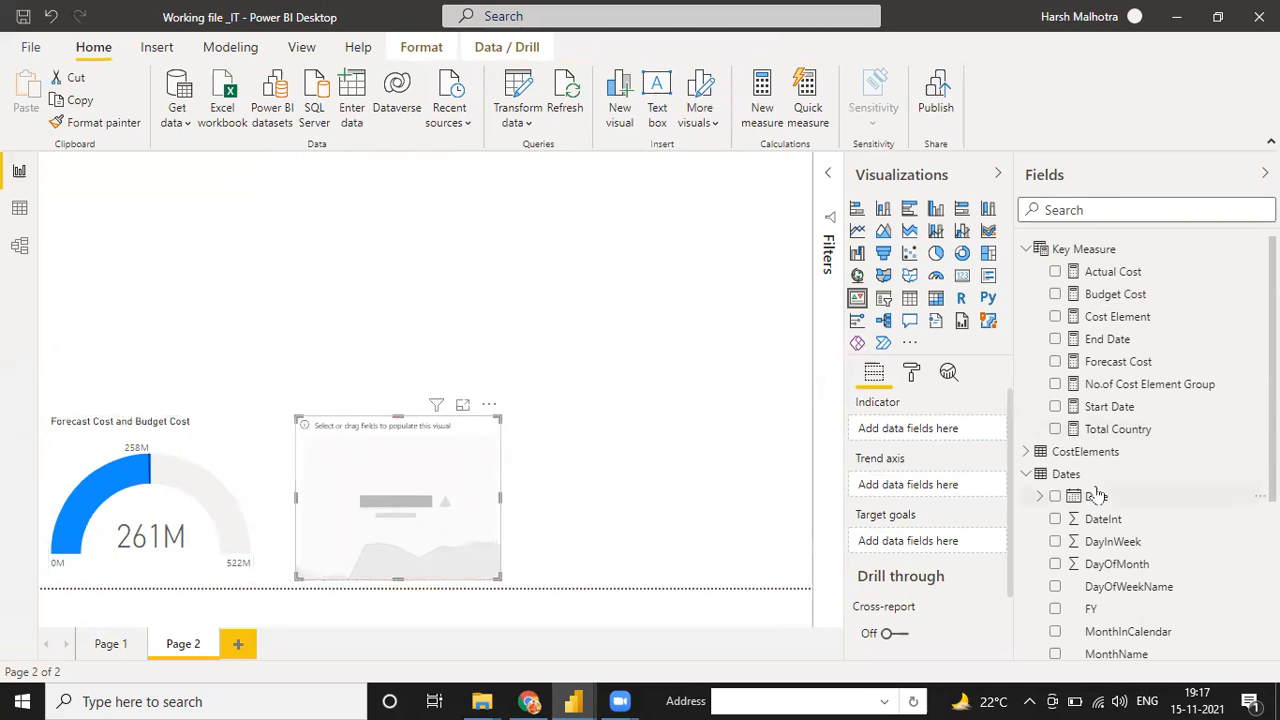
Step: Assign Date as the KPI's trend axis, Forecast Cost as its target goal and Budget Cost as its indicator
scroll(1097, 496, "down", 1)
left_click_drag(1097, 413, 951, 486)
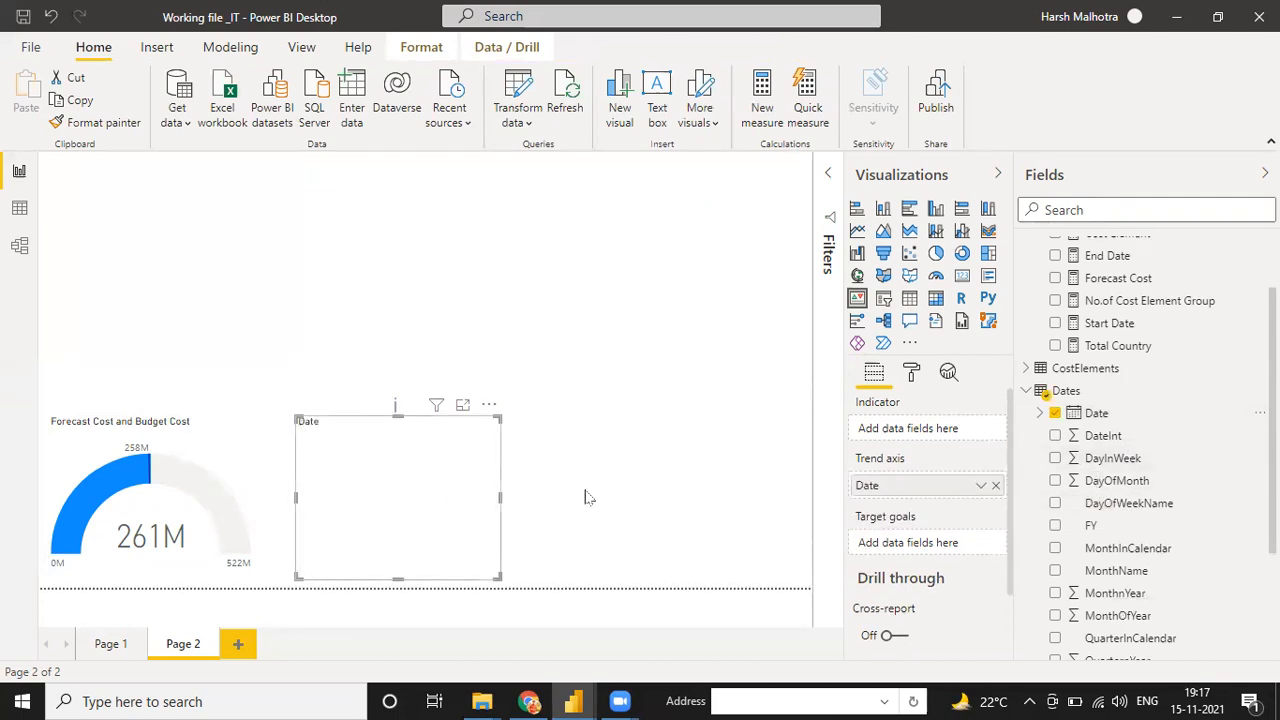
scroll(1198, 370, "up", 1)
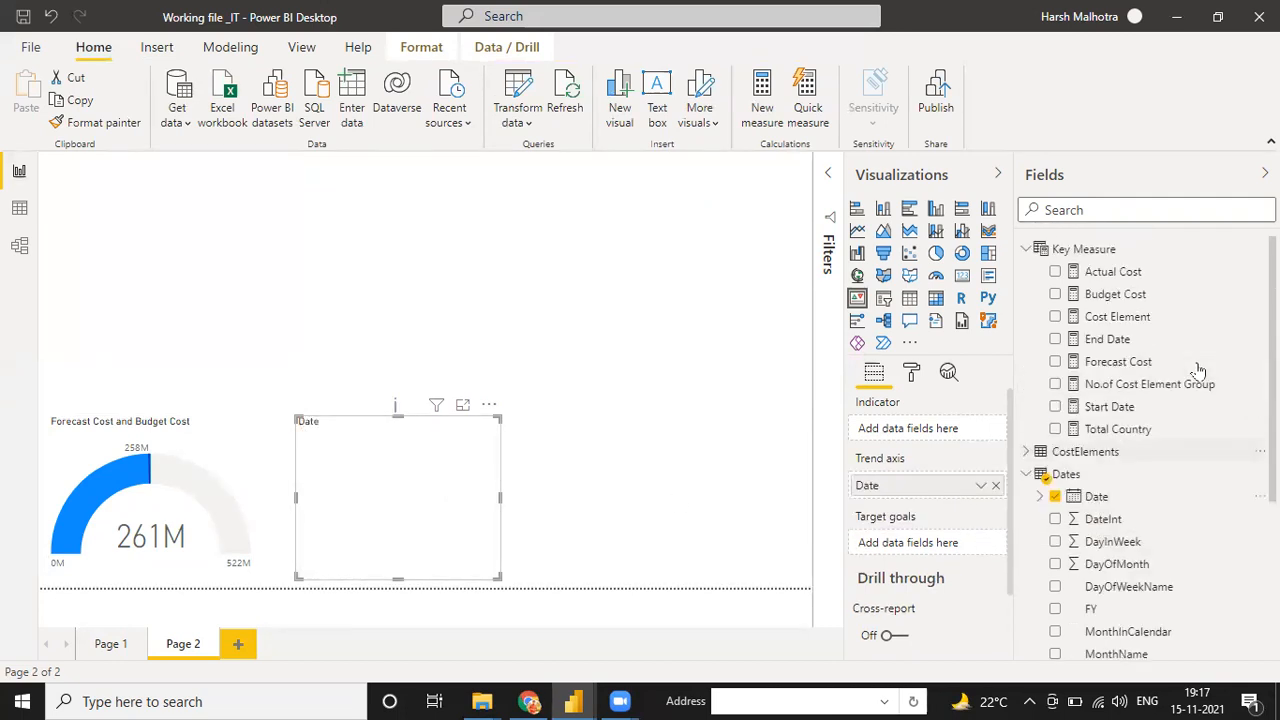
left_click_drag(1143, 362, 958, 547)
left_click_drag(1105, 296, 940, 430)
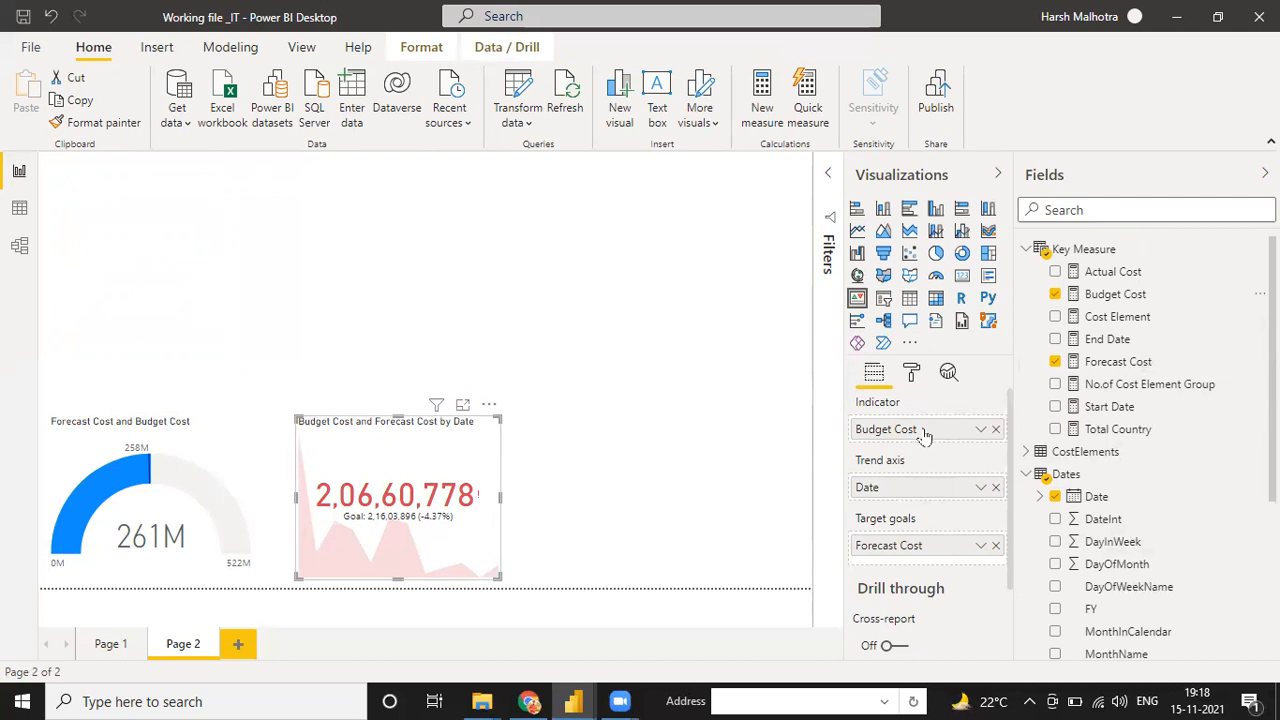
Step: Swap the KPI's measures so that Forecast Cost is the indicator and Budget Cost is the target goal
left_click(995, 429)
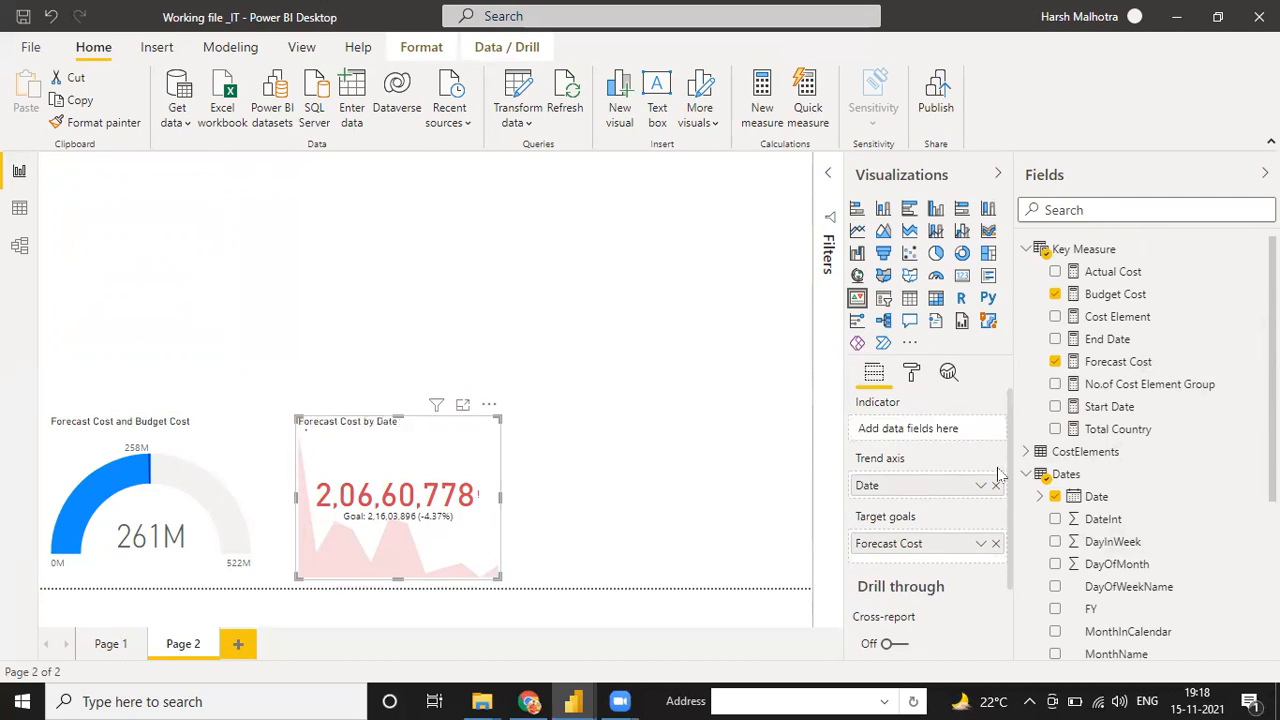
left_click(995, 543)
left_click_drag(1115, 294, 990, 543)
left_click_drag(1131, 366, 955, 430)
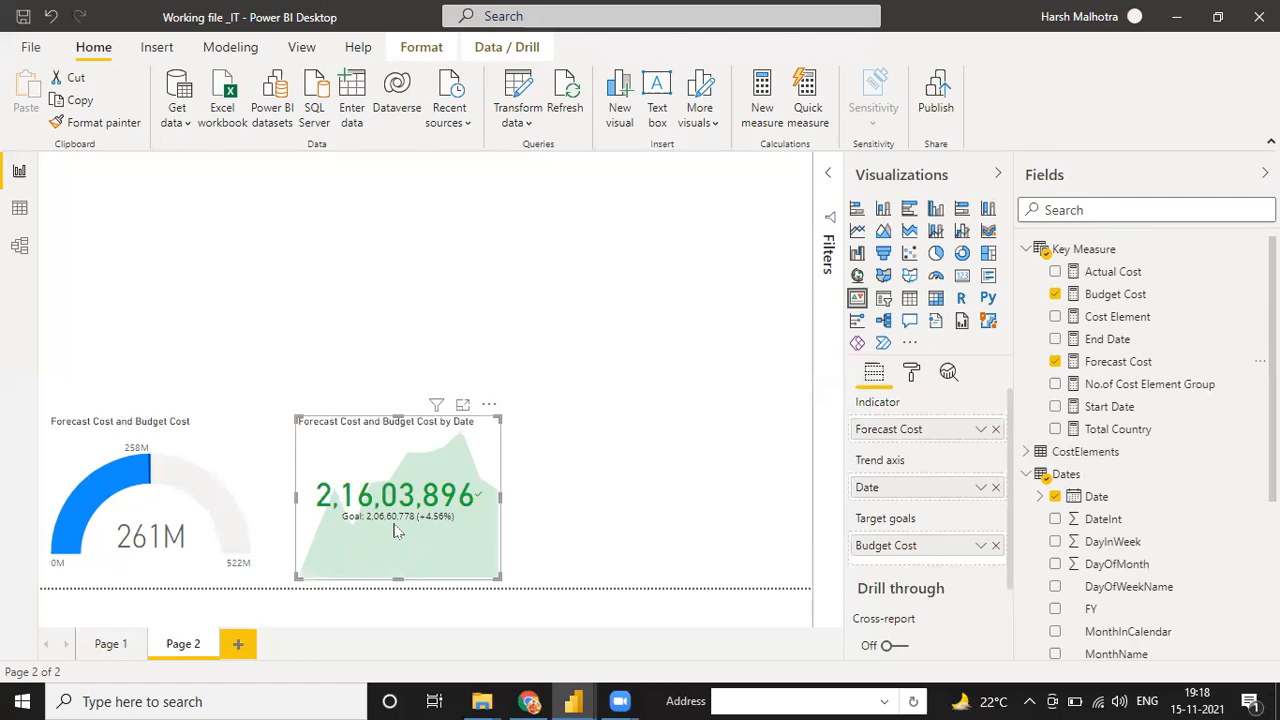
Step: Set the distance direction in the KPI's goal formatting to Decreasing is positive
left_click(910, 373)
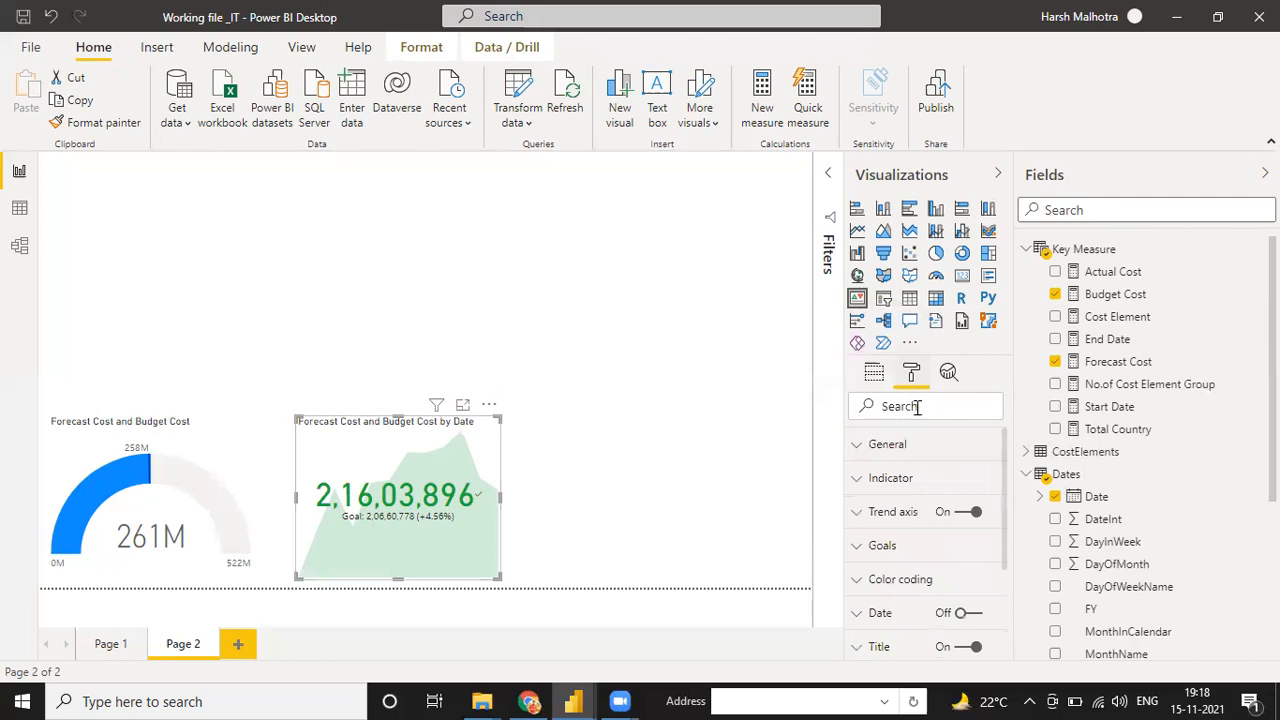
scroll(886, 511, "down", 1)
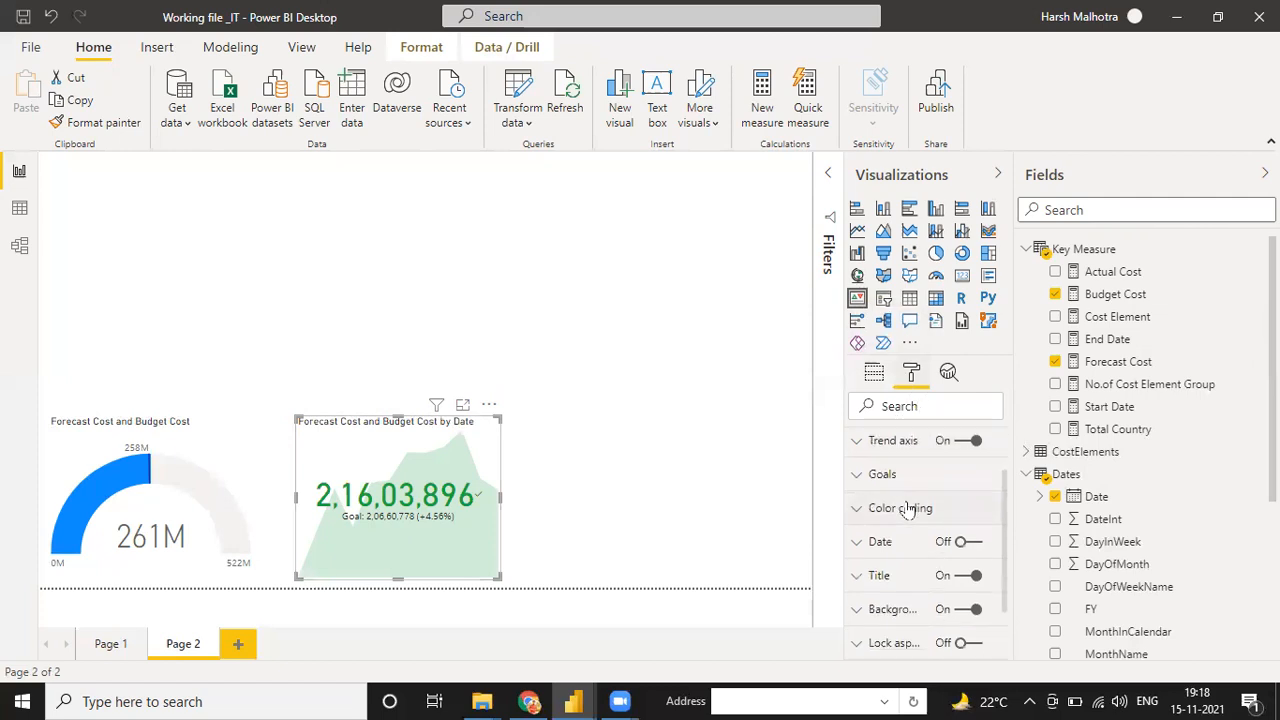
left_click(858, 483)
scroll(930, 515, "down", 3)
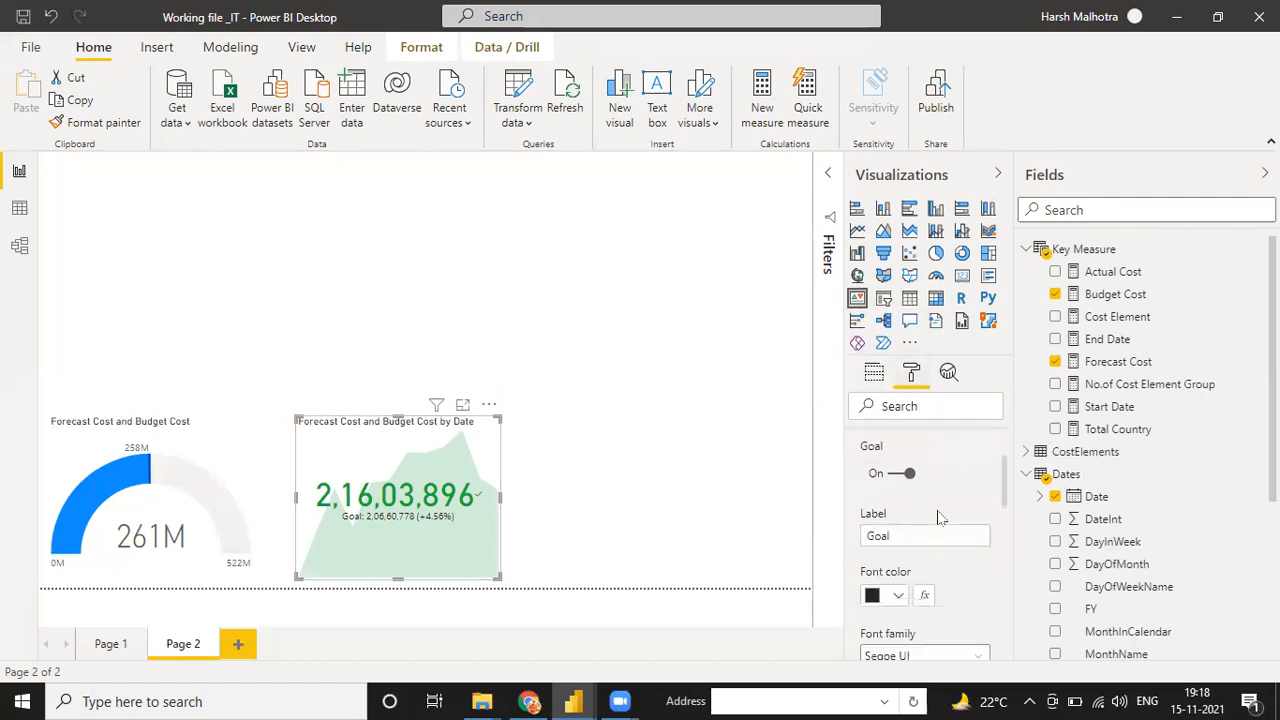
scroll(937, 517, "down", 5)
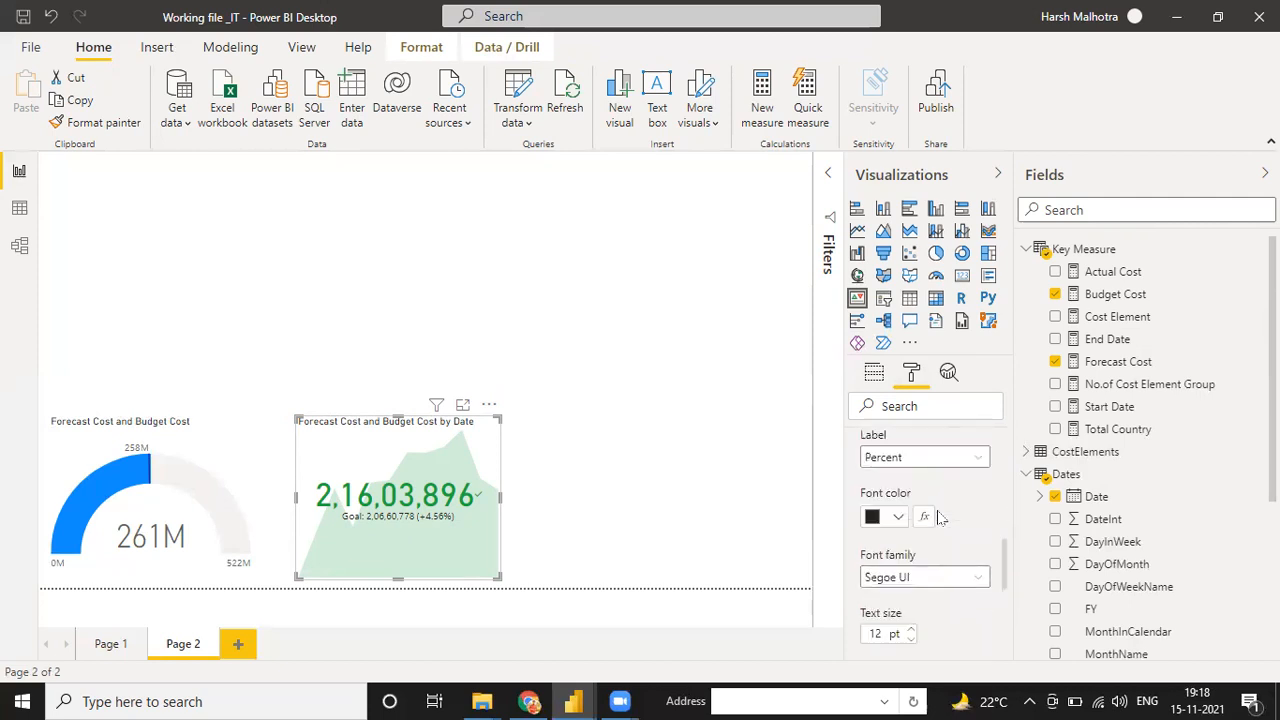
scroll(940, 517, "down", 1)
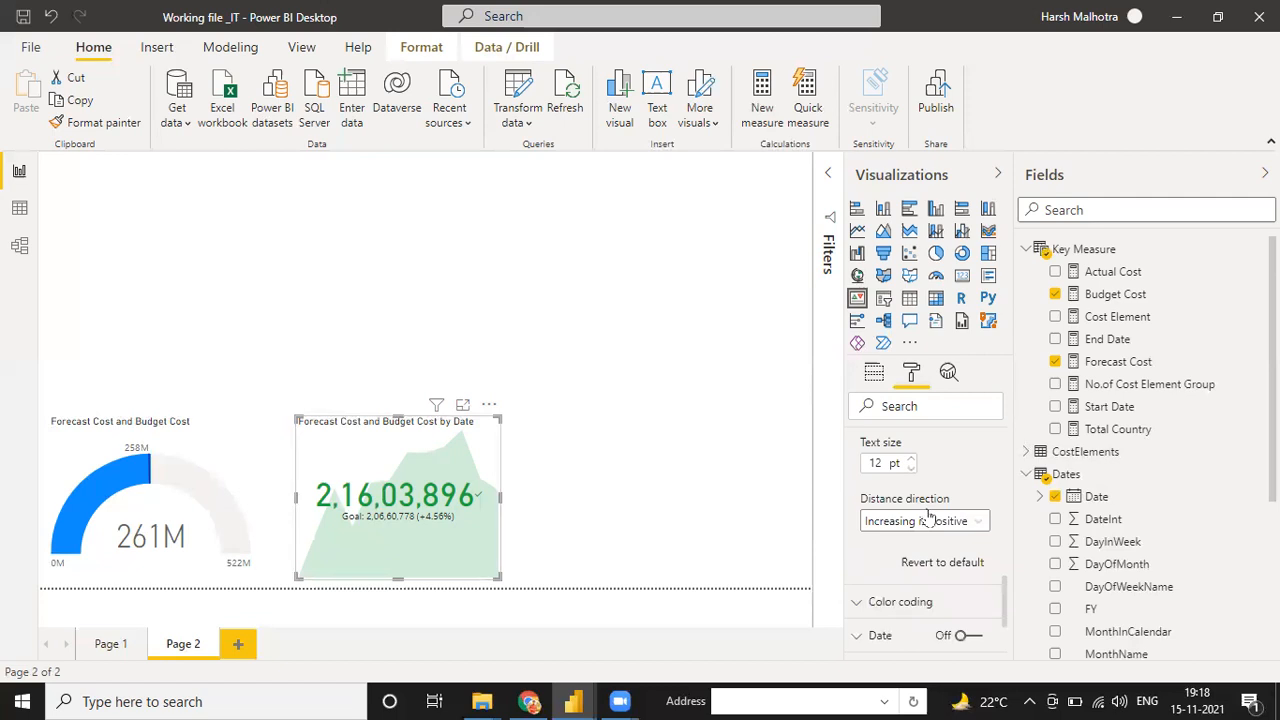
left_click(919, 526)
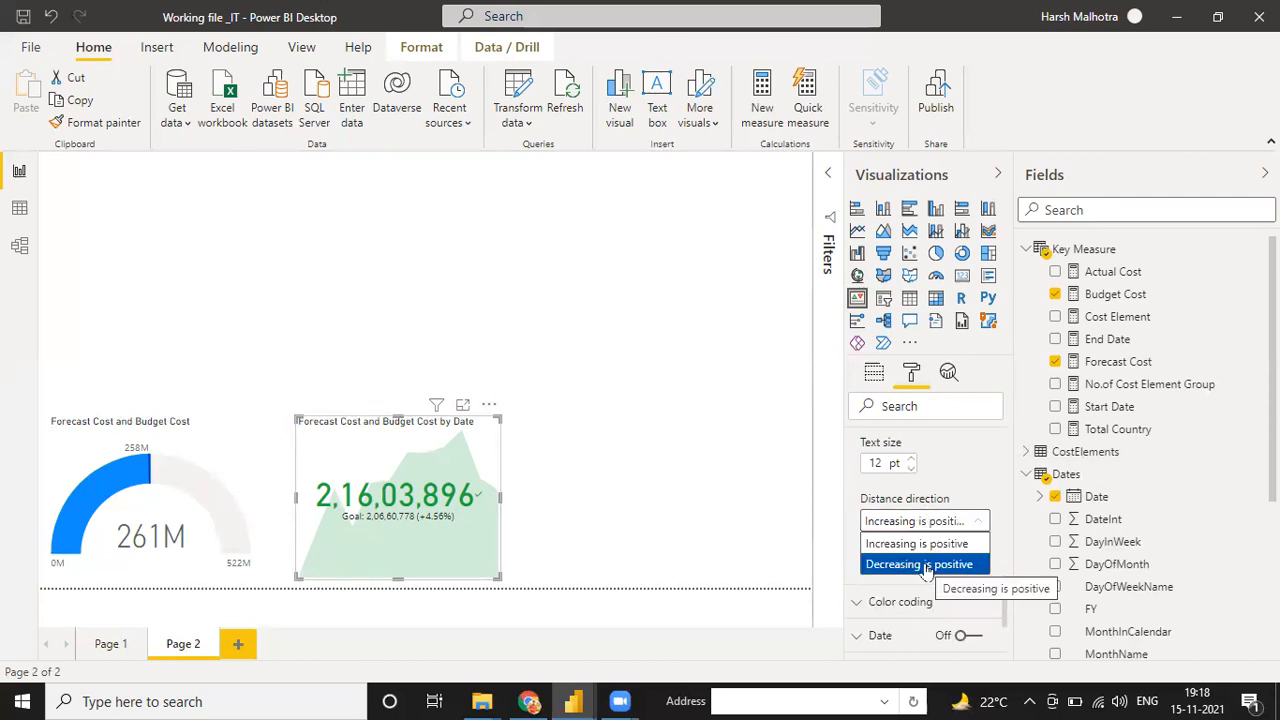
left_click(926, 566)
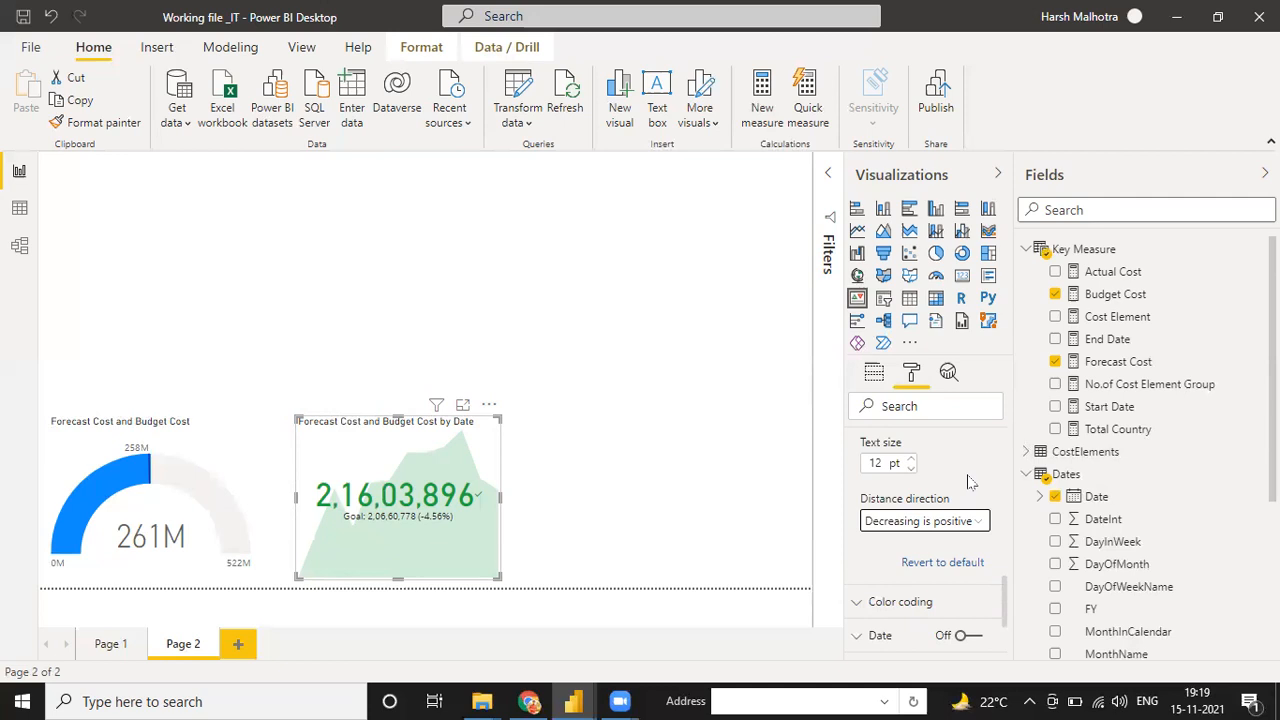
Step: Set the KPI's color coding direction to Low is good and deselect the visual
scroll(968, 484, "down", 1)
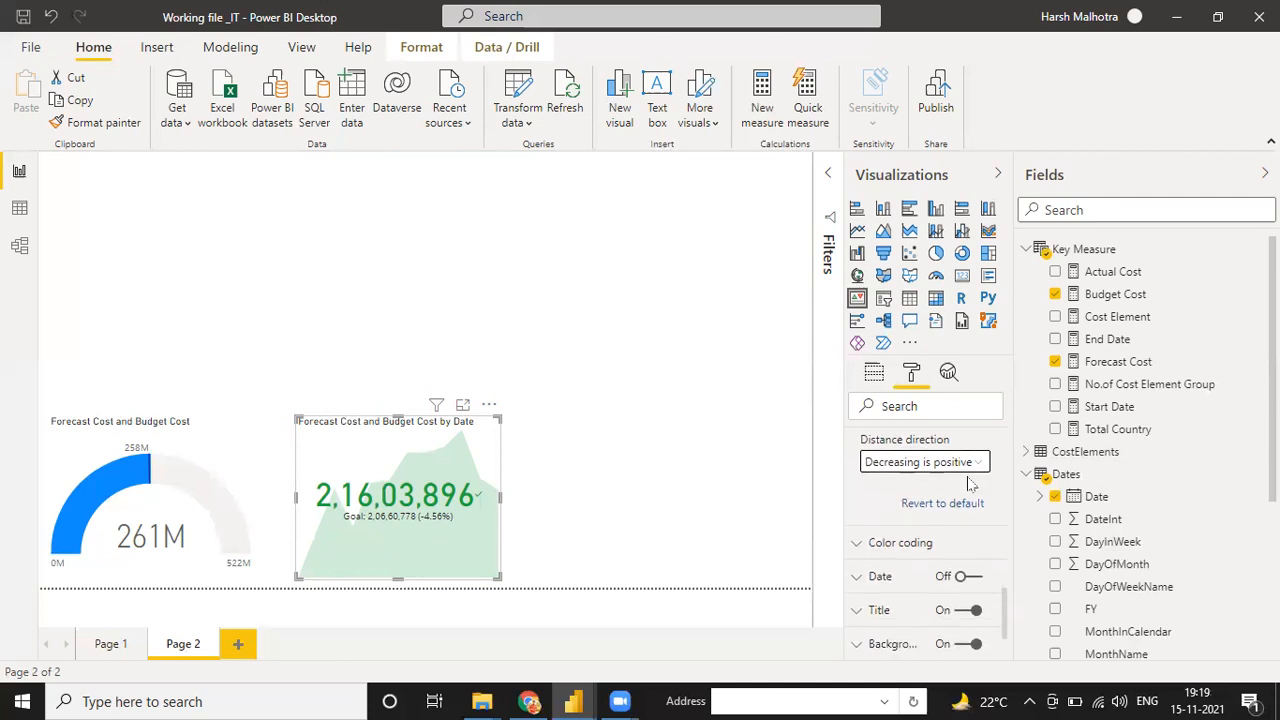
left_click(862, 548)
scroll(890, 530, "down", 2)
left_click(921, 499)
left_click(919, 544)
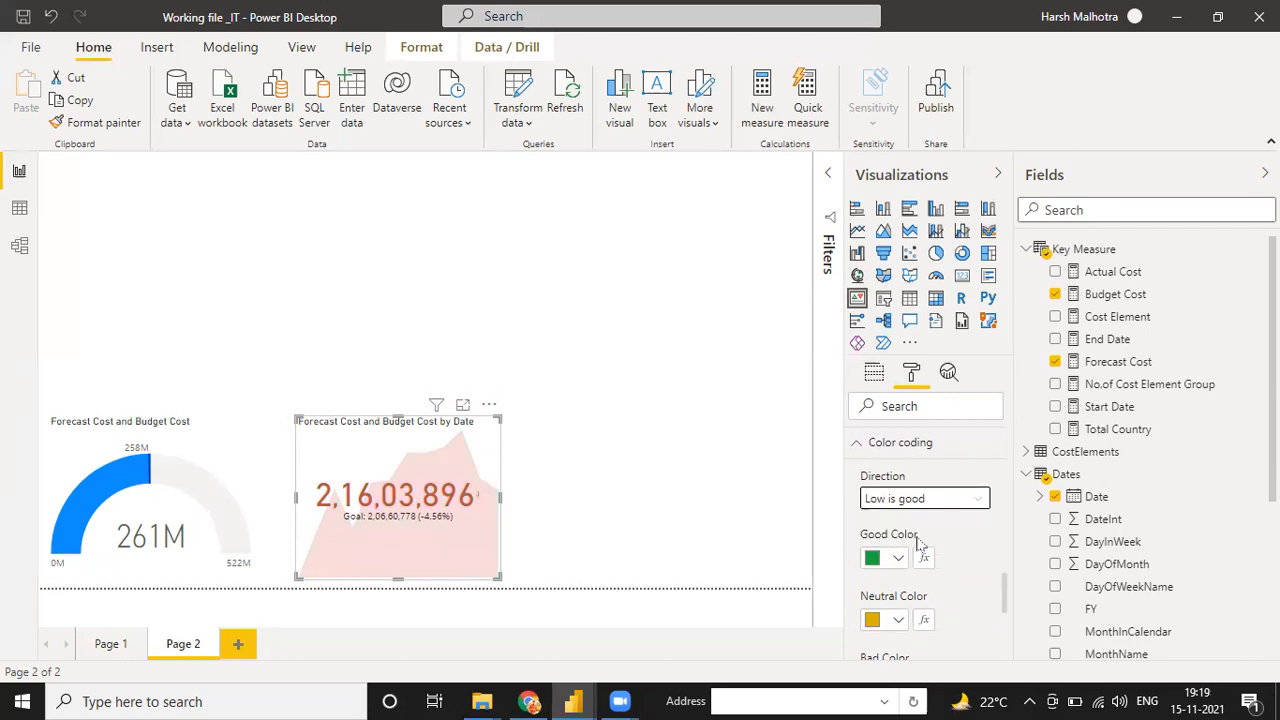
left_click(400, 442)
left_click(536, 492)
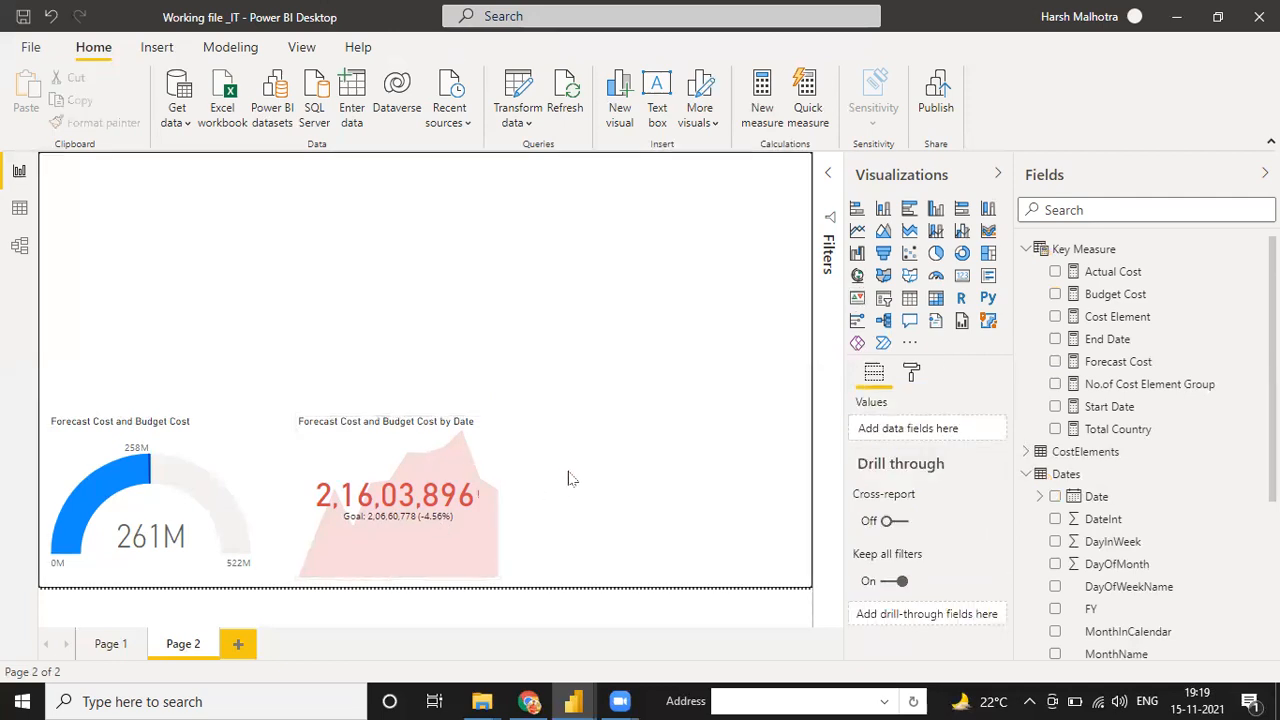
Step: Turn on the border around the gauge visual
left_click(352, 484)
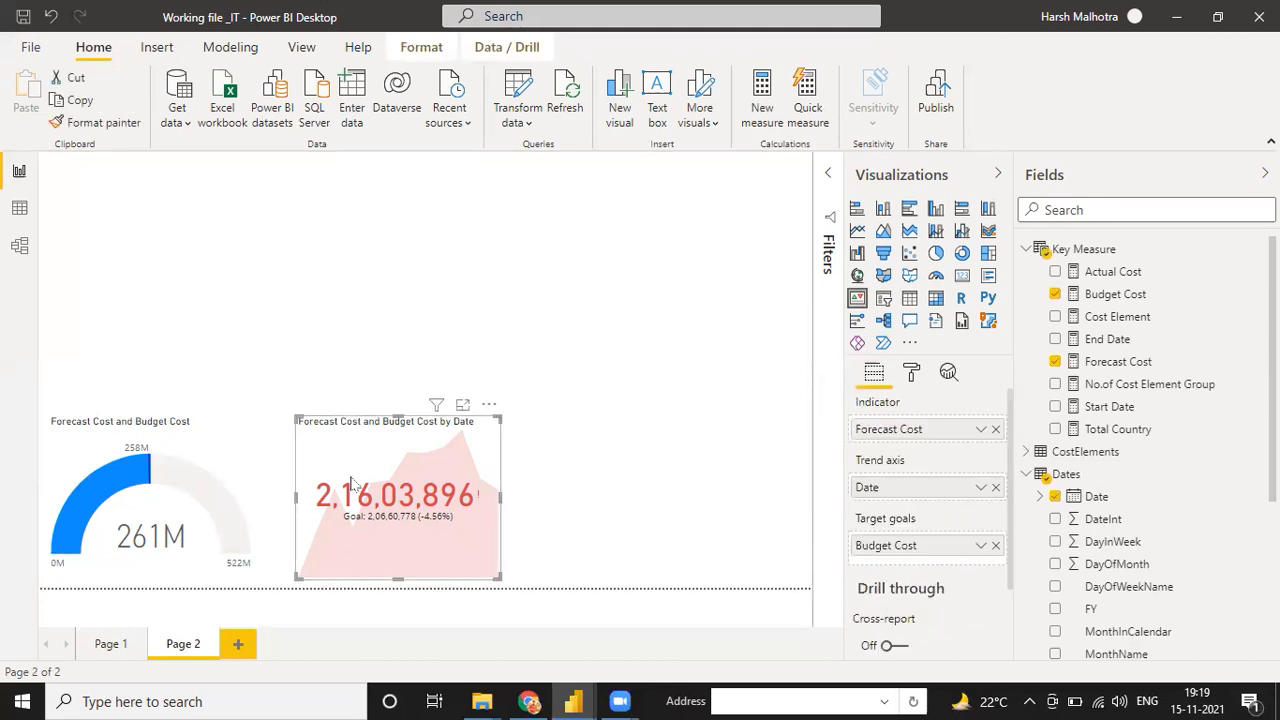
left_click(207, 444)
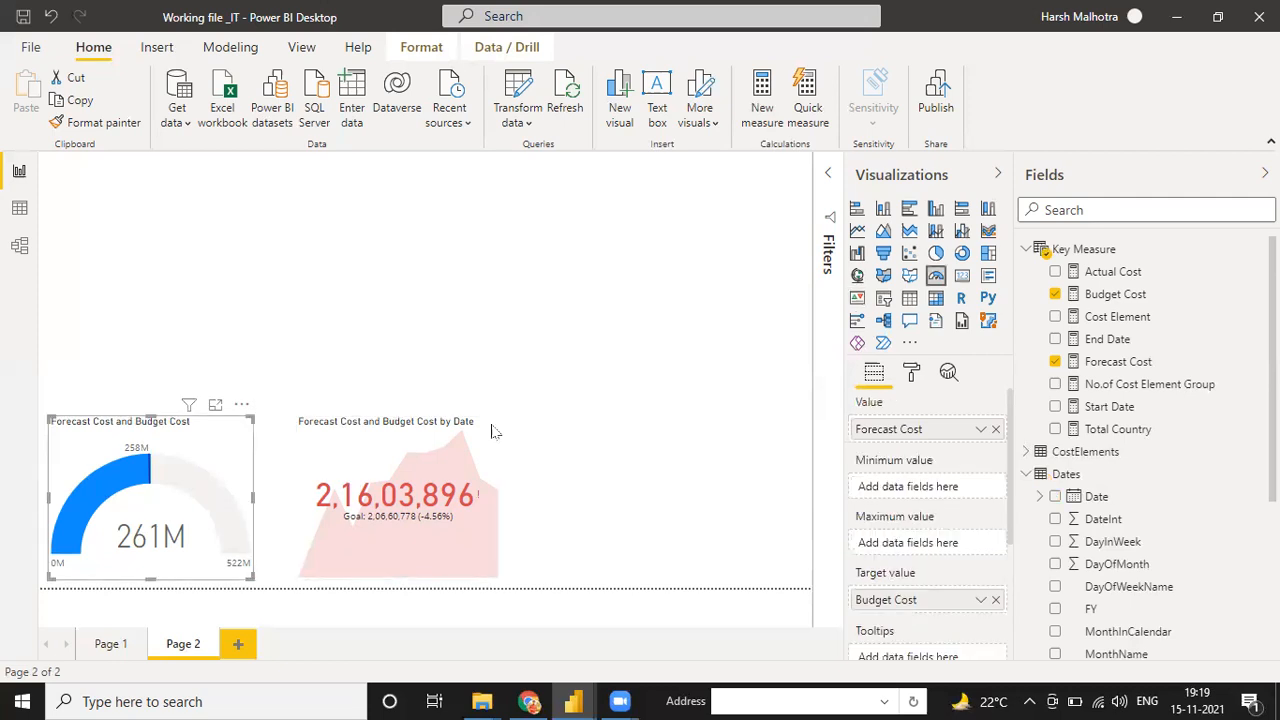
left_click(911, 373)
scroll(905, 500, "down", 3)
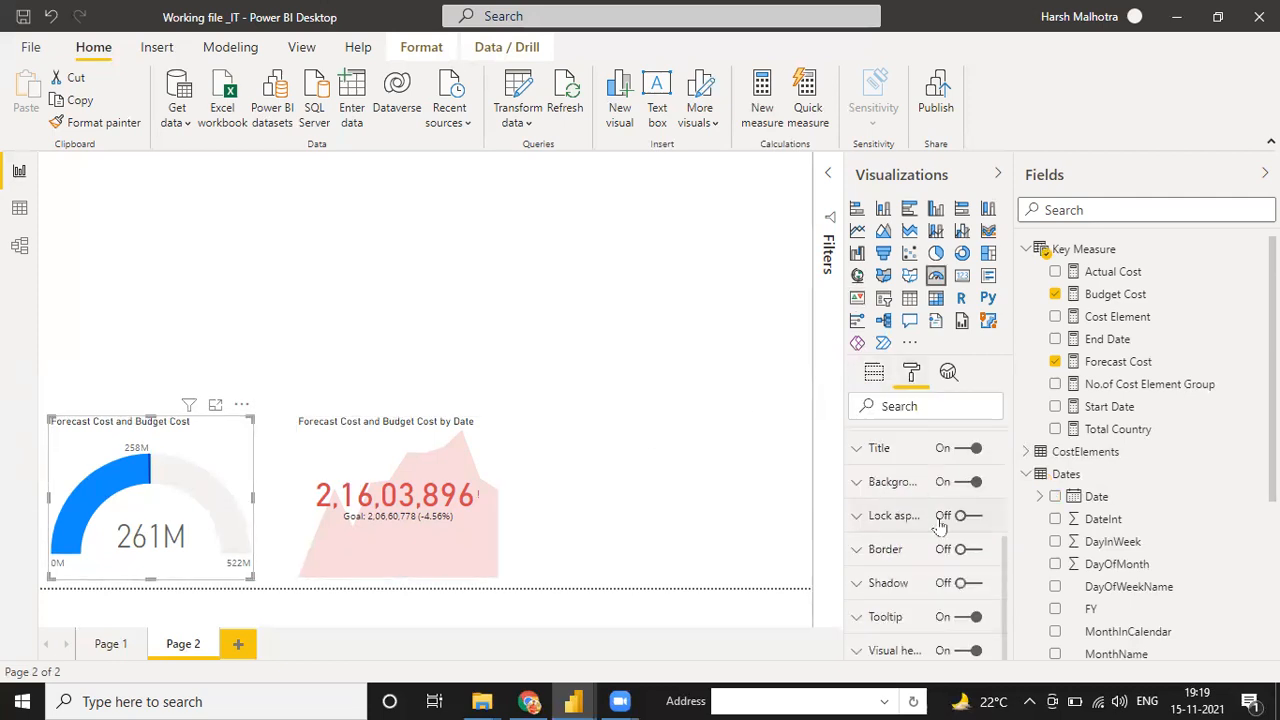
left_click(968, 550)
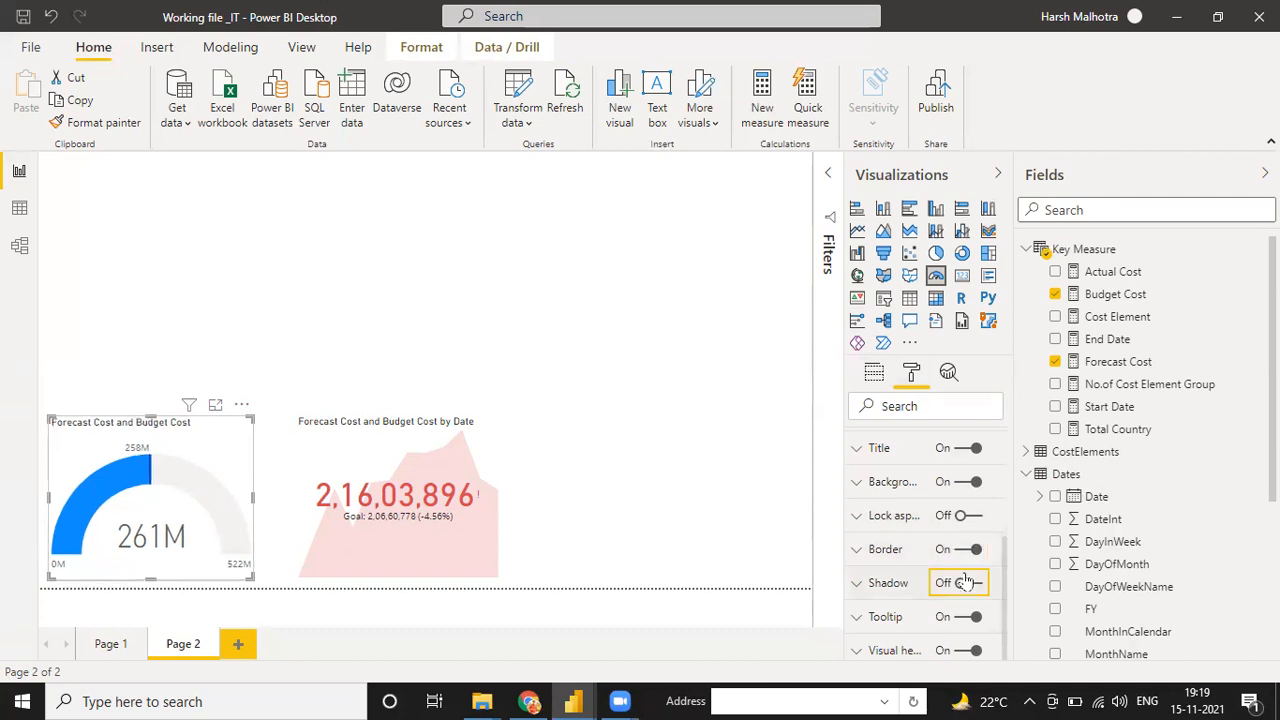
Step: Turn on both the border and the shadow for the KPI visual
left_click(470, 485)
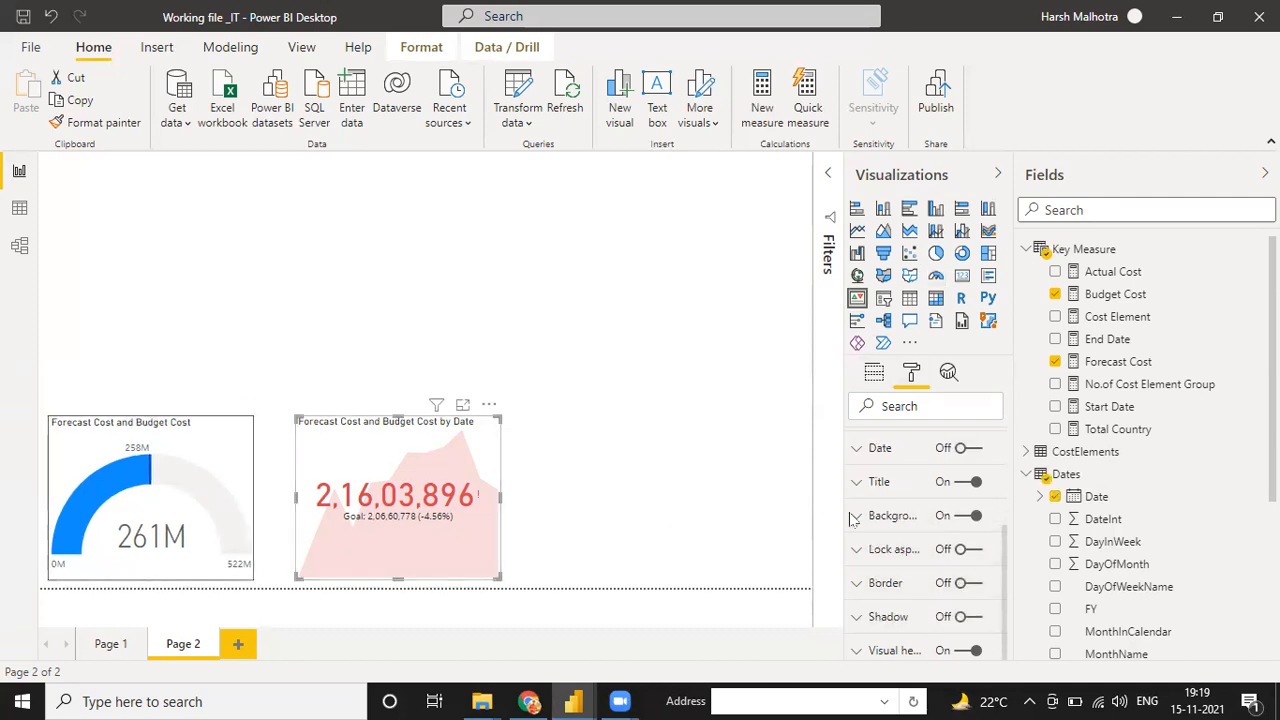
left_click(965, 585)
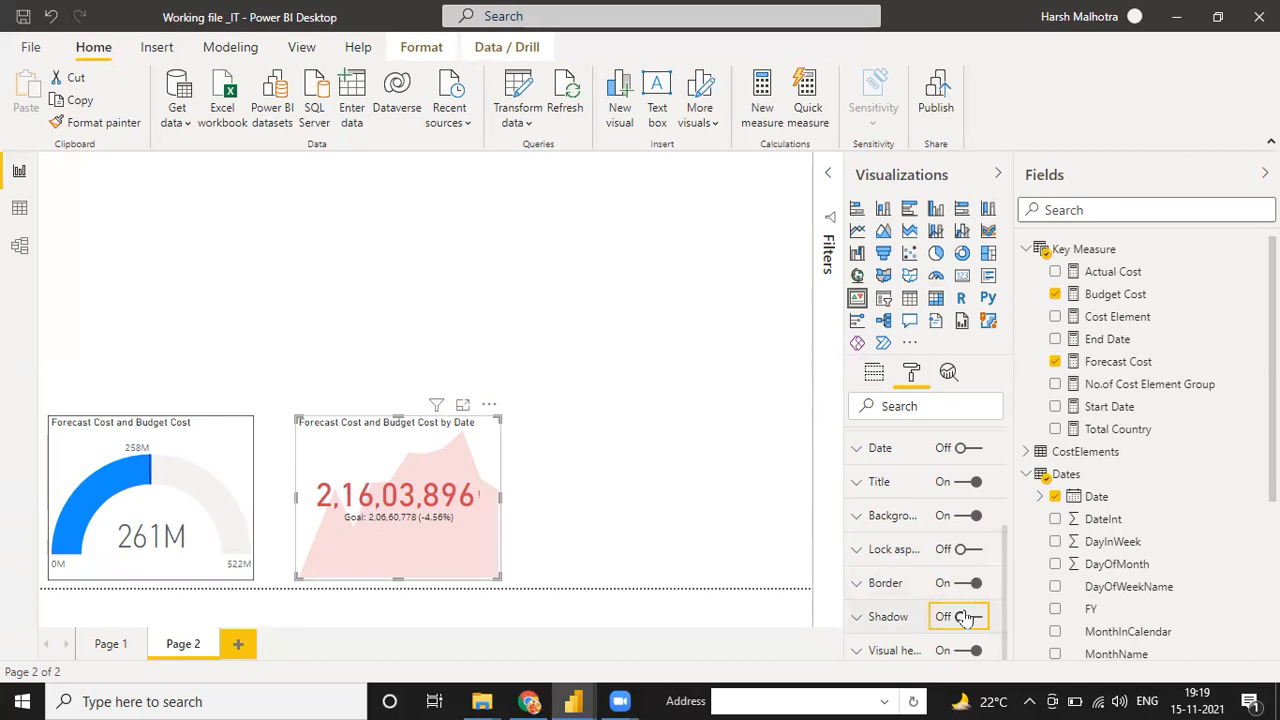
left_click(965, 617)
left_click(424, 355)
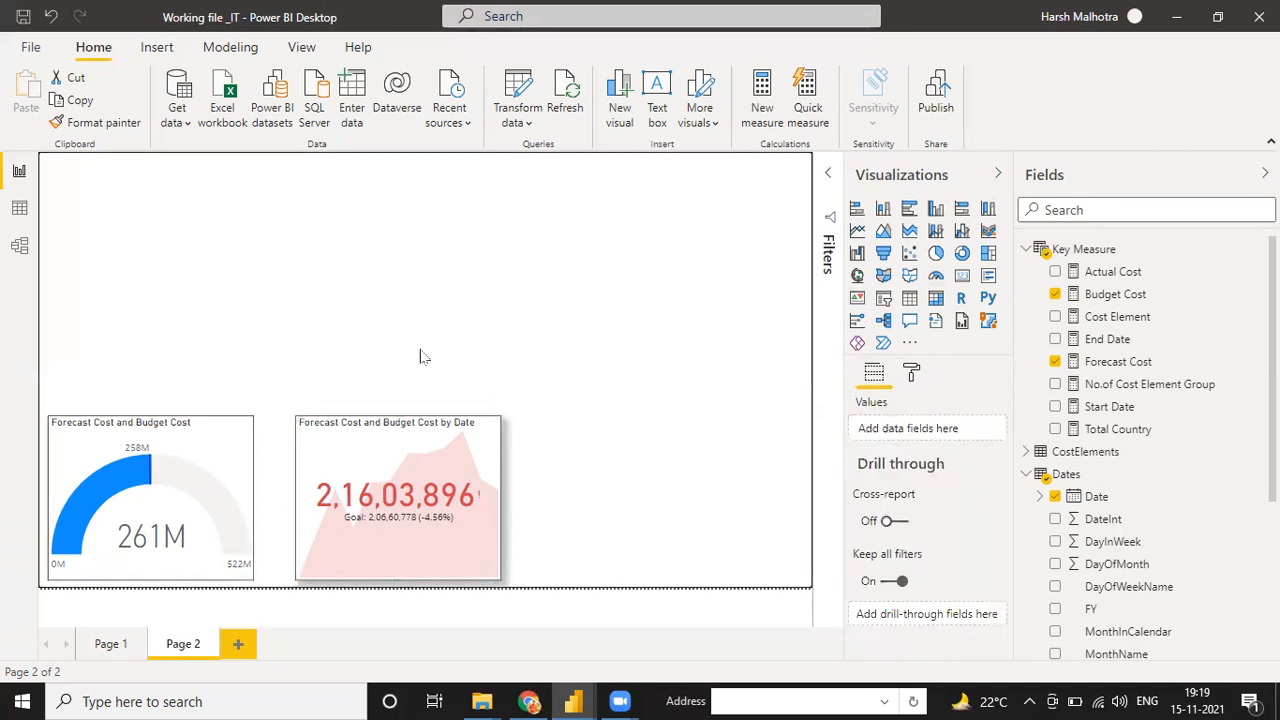
Step: Change the gauge's title text to "Forecast VS Budget"
left_click(185, 430)
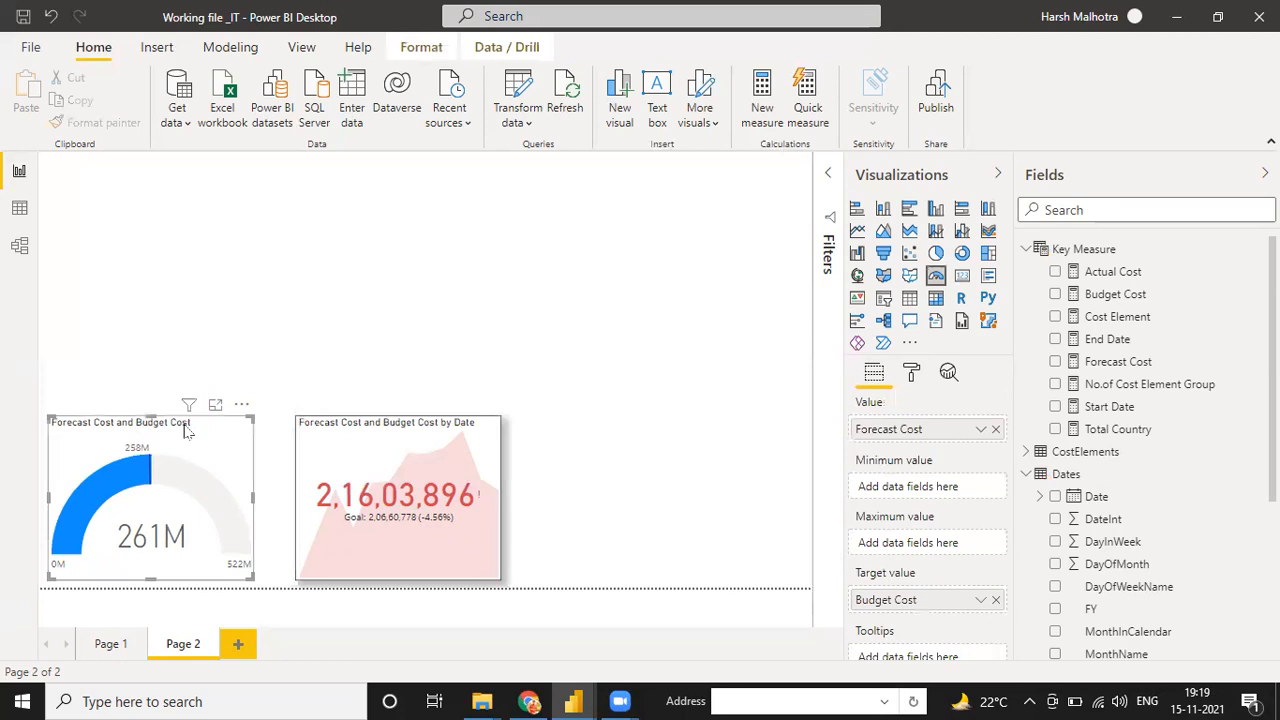
left_click(911, 373)
scroll(912, 540, "down", 3)
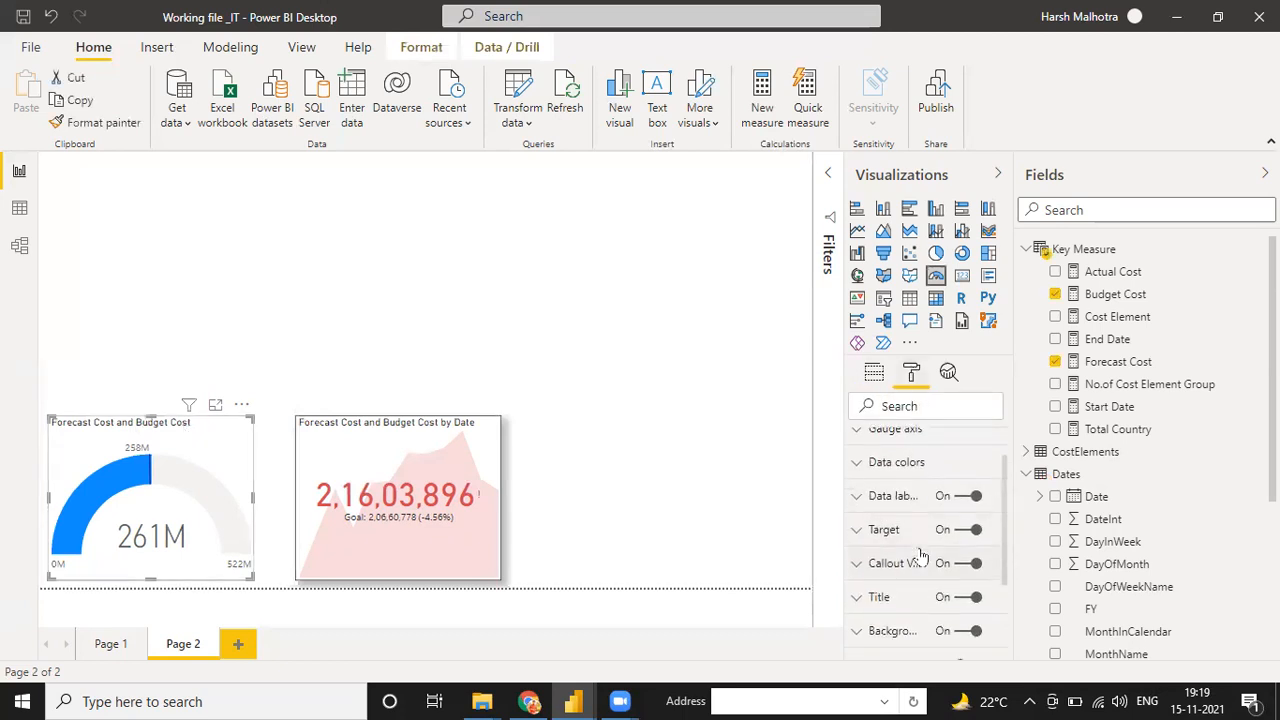
scroll(920, 556, "down", 1)
scroll(920, 556, "up", 1)
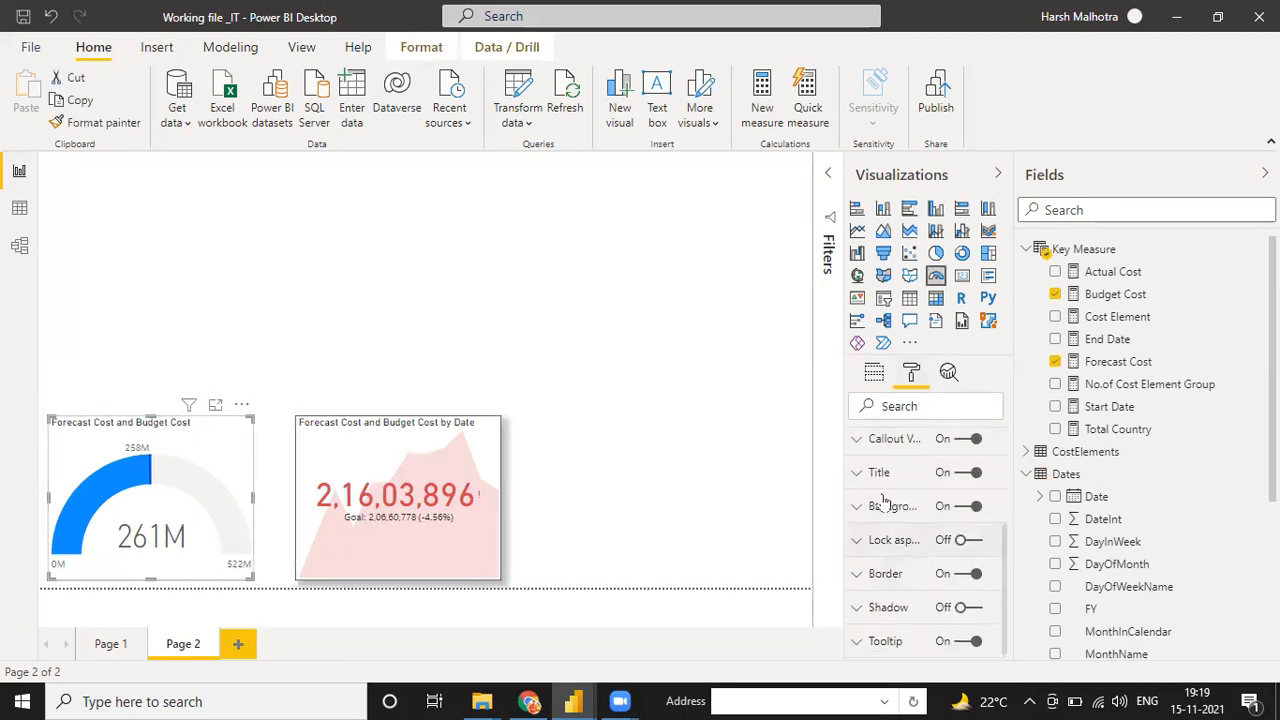
left_click(857, 472)
left_click(904, 529)
key("ctrl+a")
type("Fre=")
key("BackSpace")
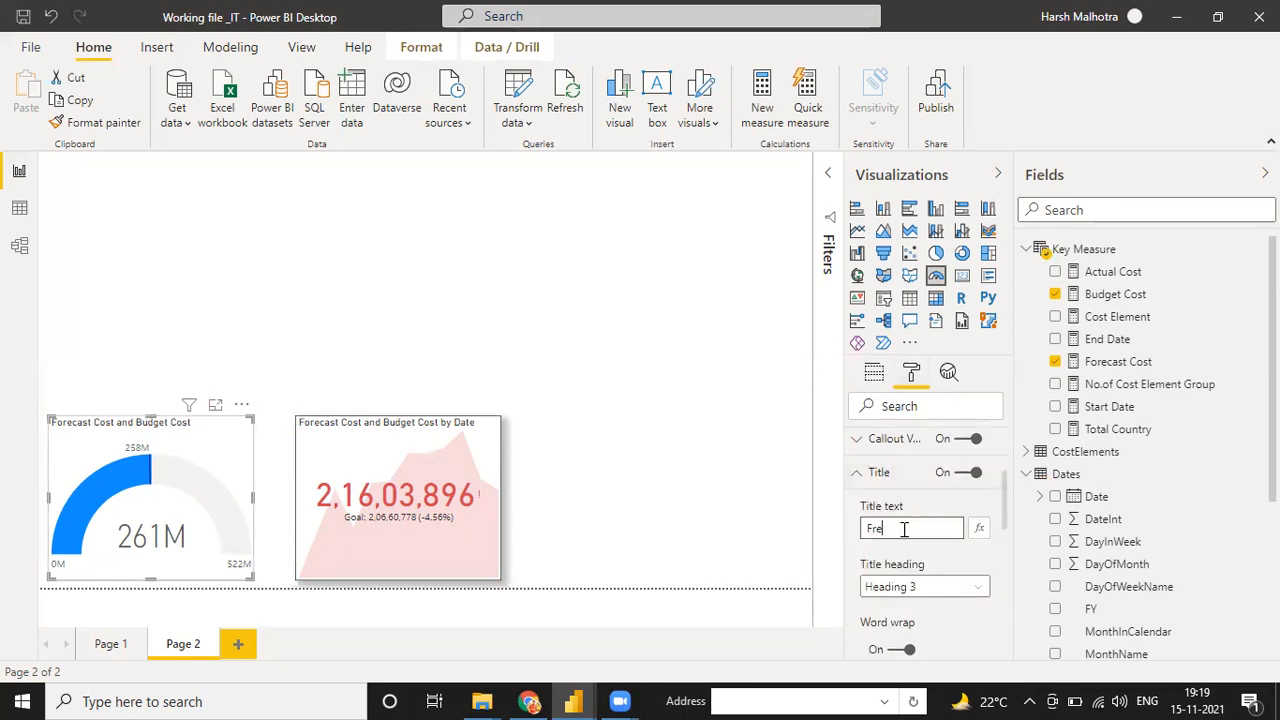
type("orecast VS B")
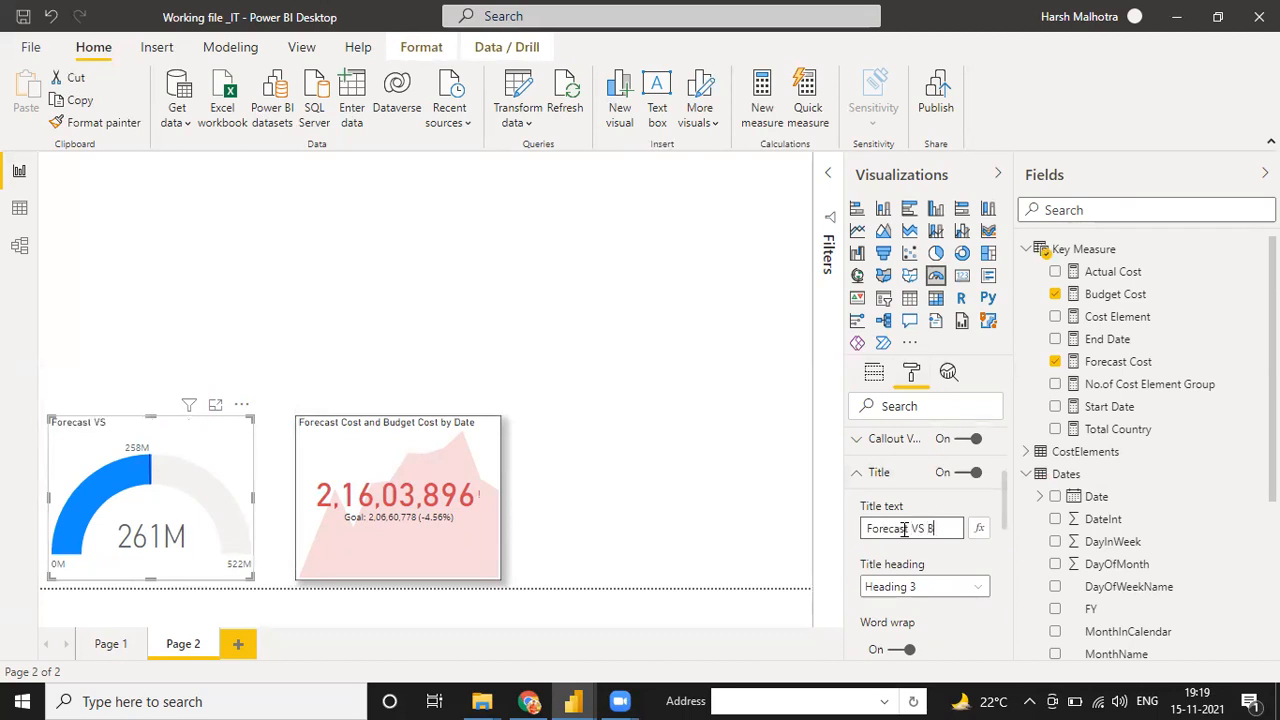
type("get")
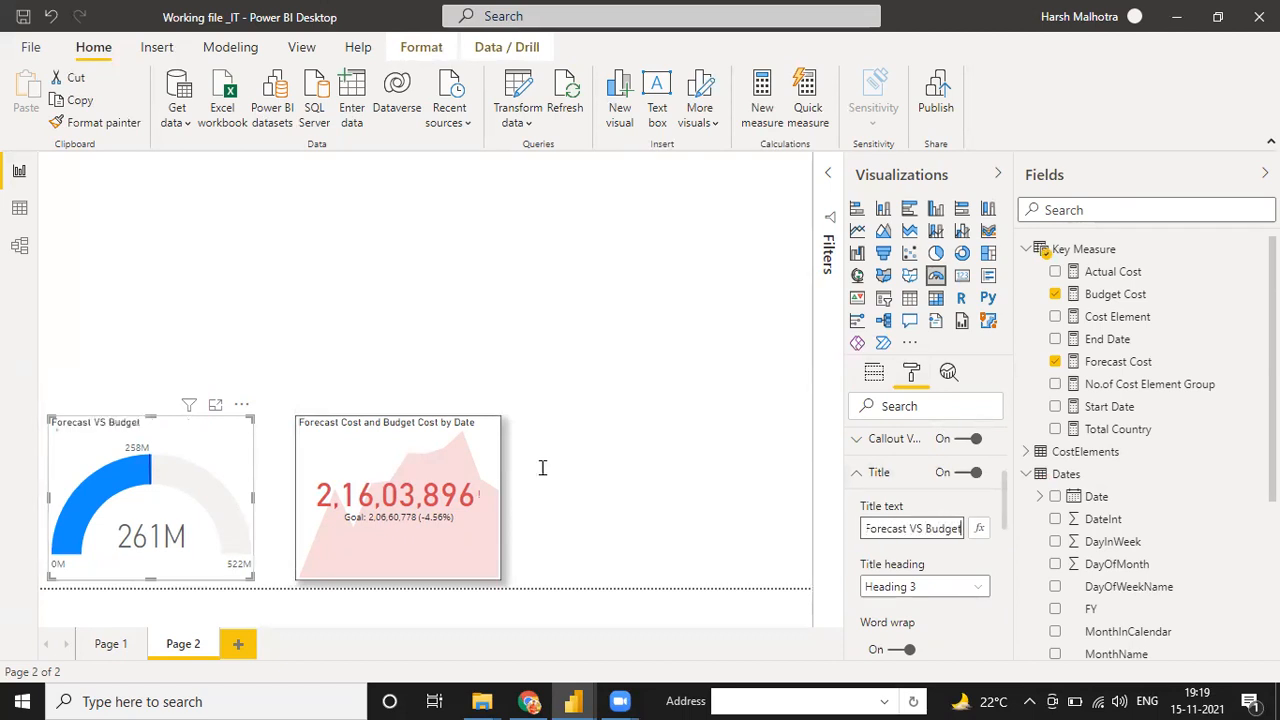
Step: Replace the KPI visual's title text with "Forecast VS Budget" and deselect the visual
left_click(394, 449)
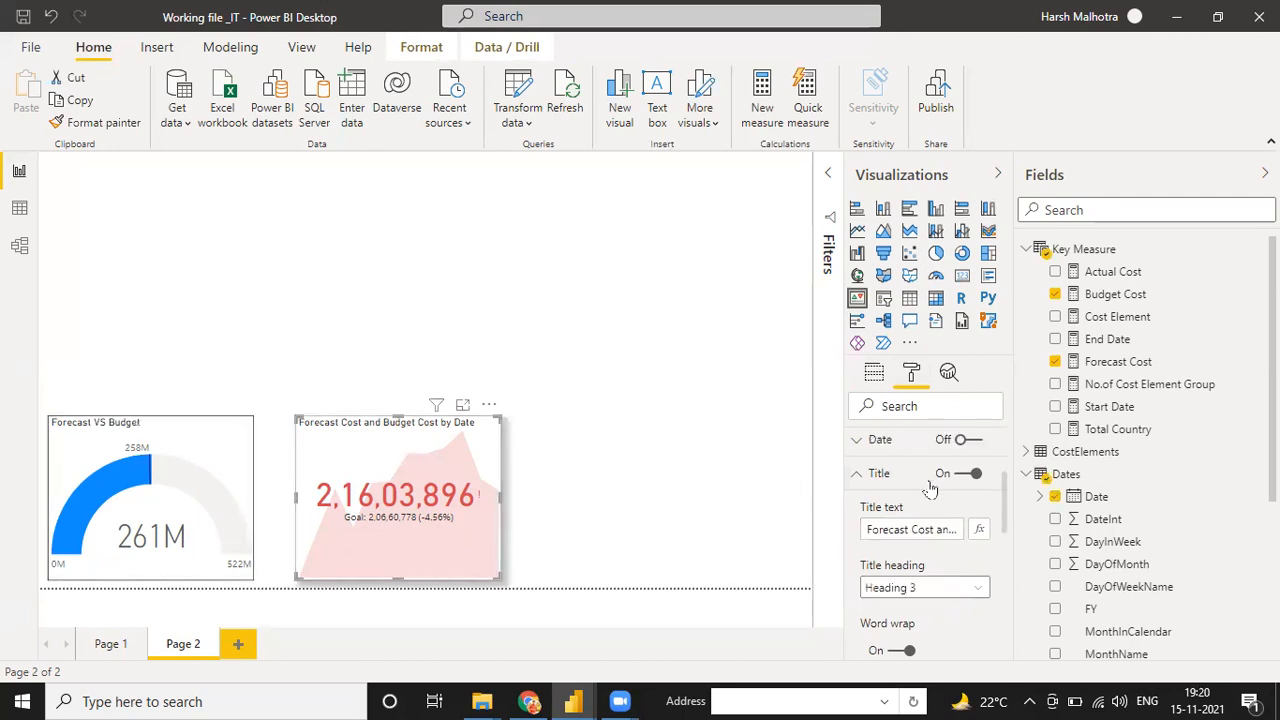
left_click(906, 530)
key("ctrl+a")
type("Fir")
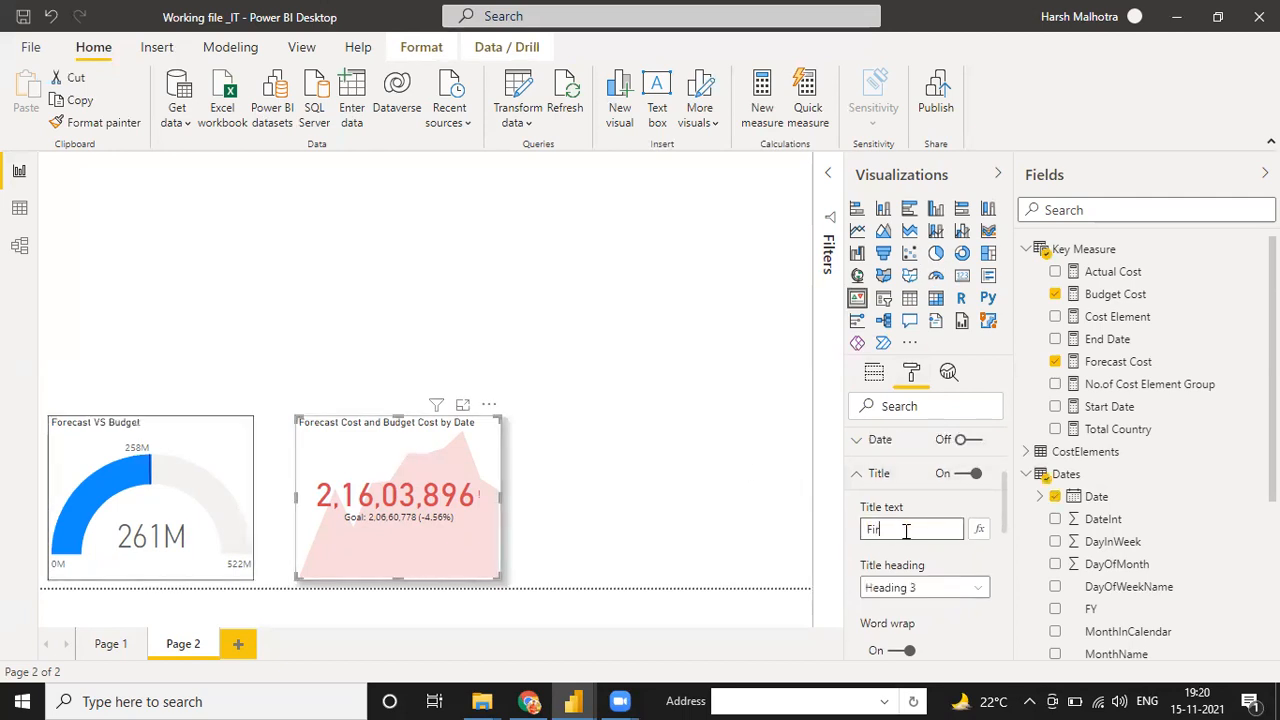
type("ecsst ===")
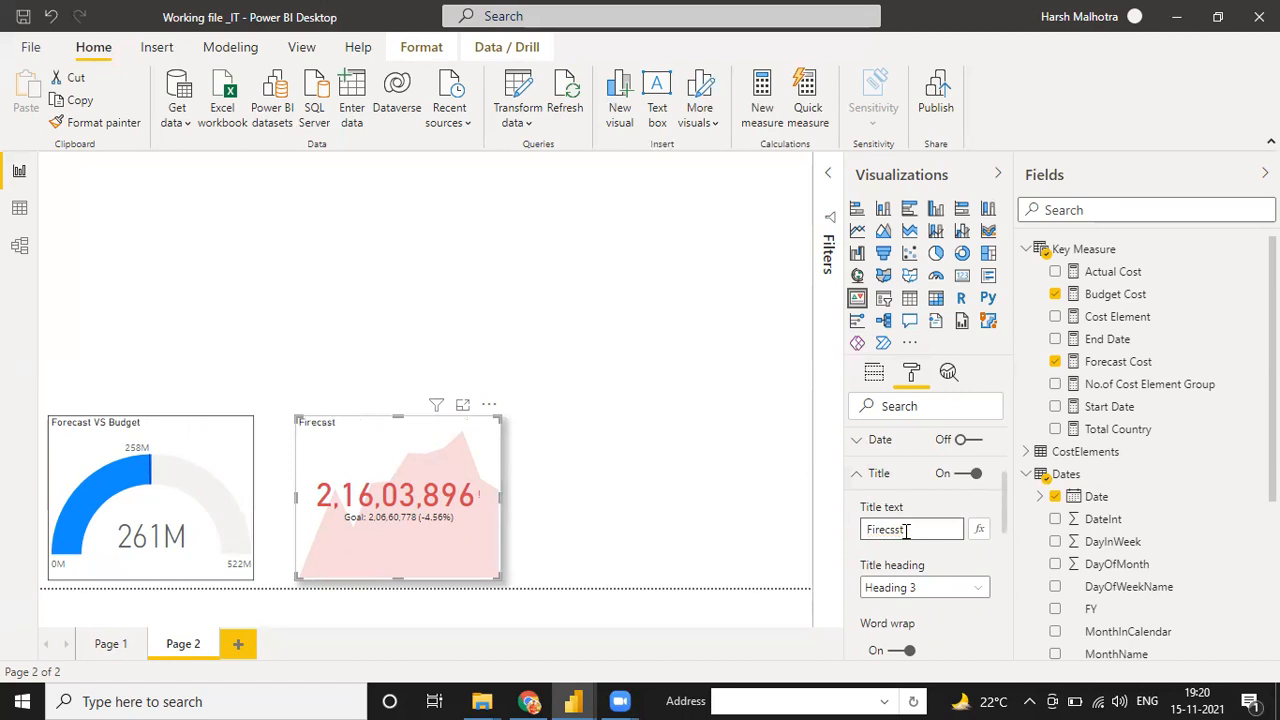
type("orecast VS Budget")
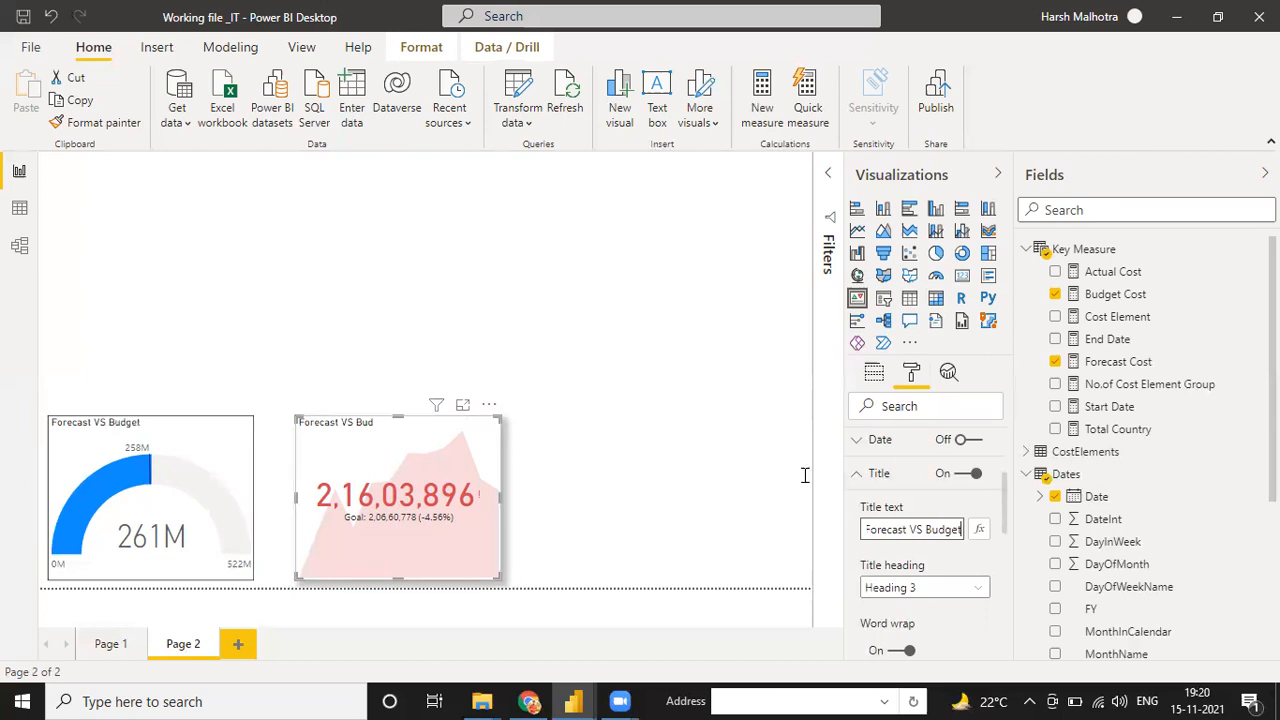
left_click(666, 445)
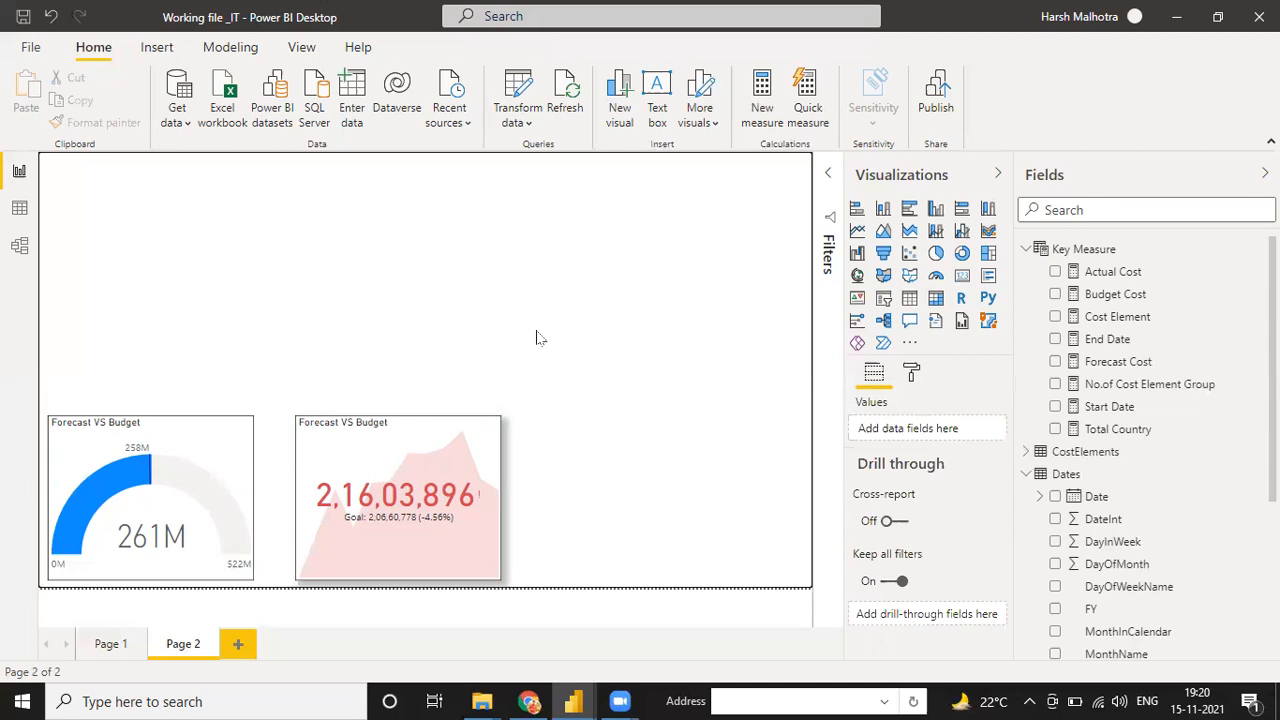
Step: Insert a table visual above the gauge and KPI, add the Date field from Dates, and enlarge the table across the page
left_click(909, 297)
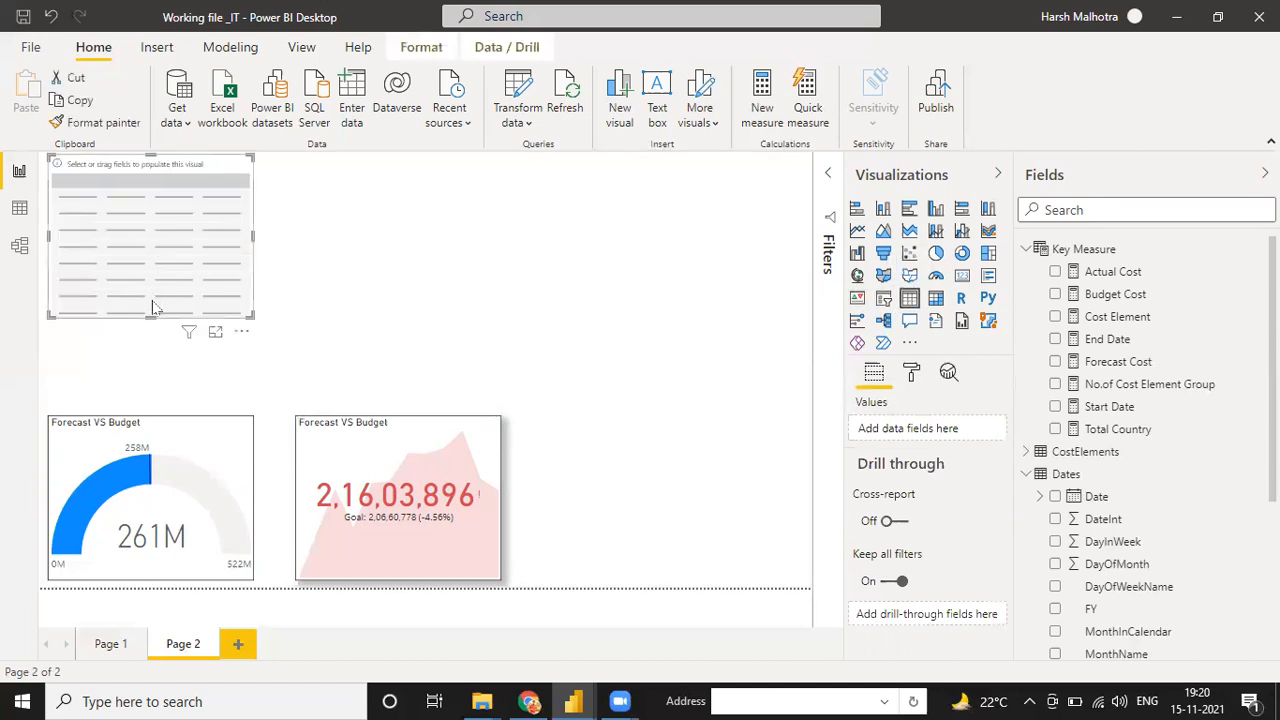
left_click_drag(150, 316, 150, 390)
left_click_drag(158, 326, 183, 333)
left_click_drag(1100, 496, 128, 262)
left_click_drag(279, 396, 585, 366)
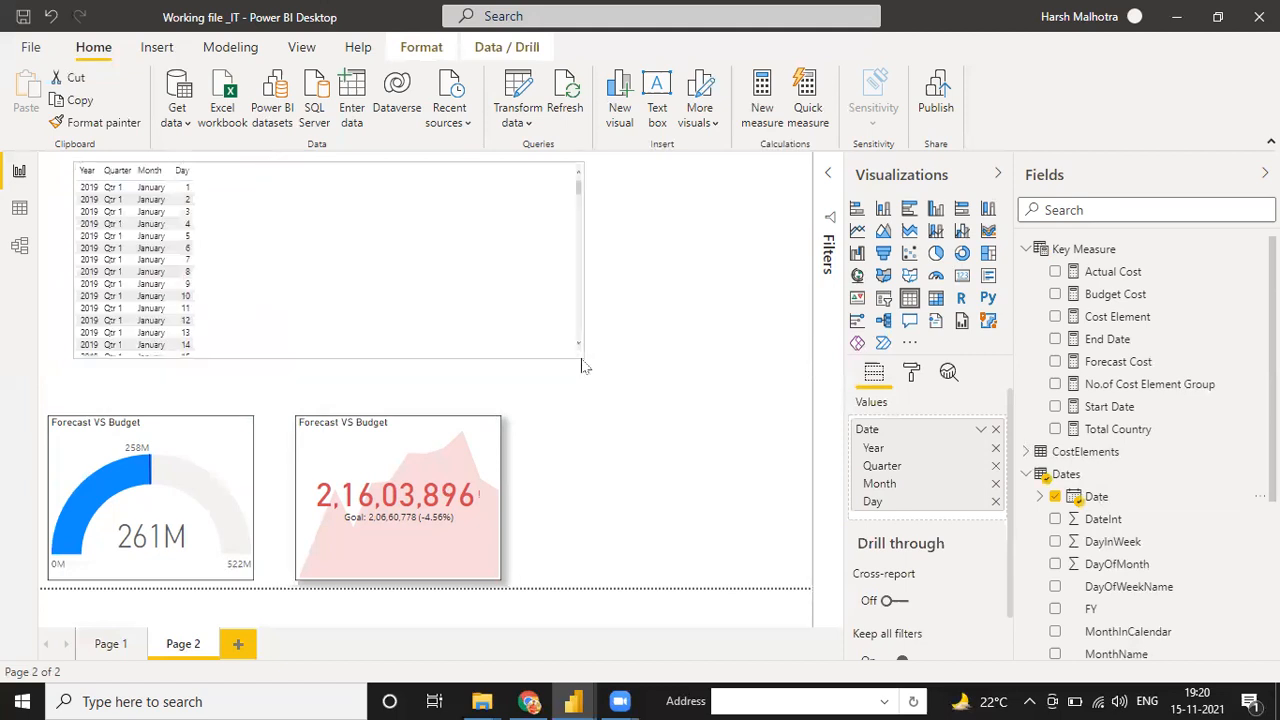
Step: Show Date as plain dates instead of a hierarchy, enlarge the table slightly, and add the Budget Cost and Actual Cost measures
left_click(981, 430)
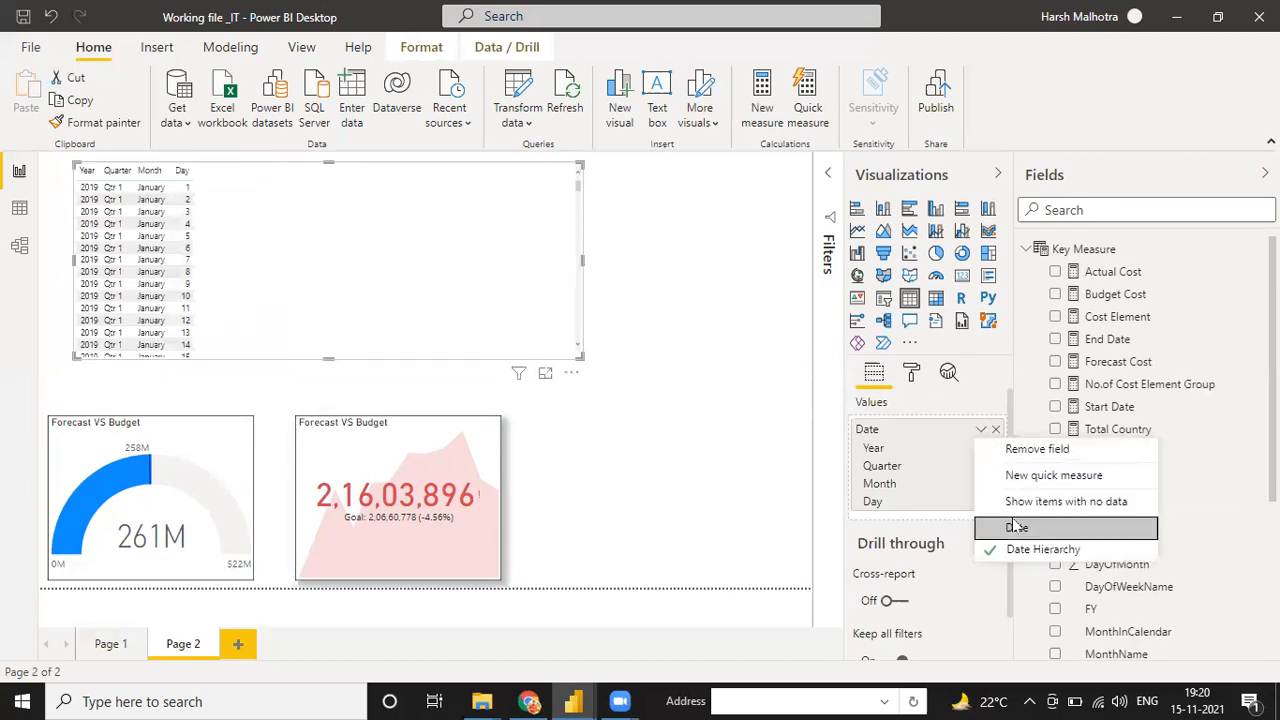
left_click(413, 343)
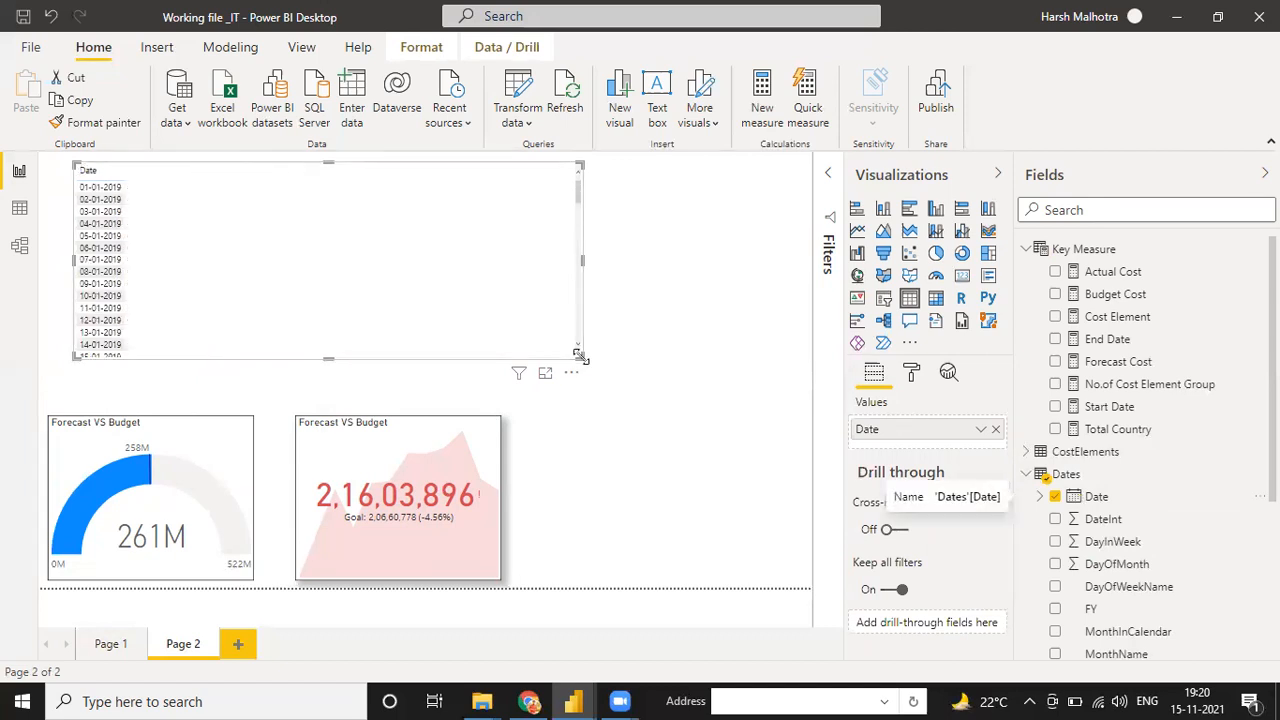
left_click_drag(579, 355, 601, 394)
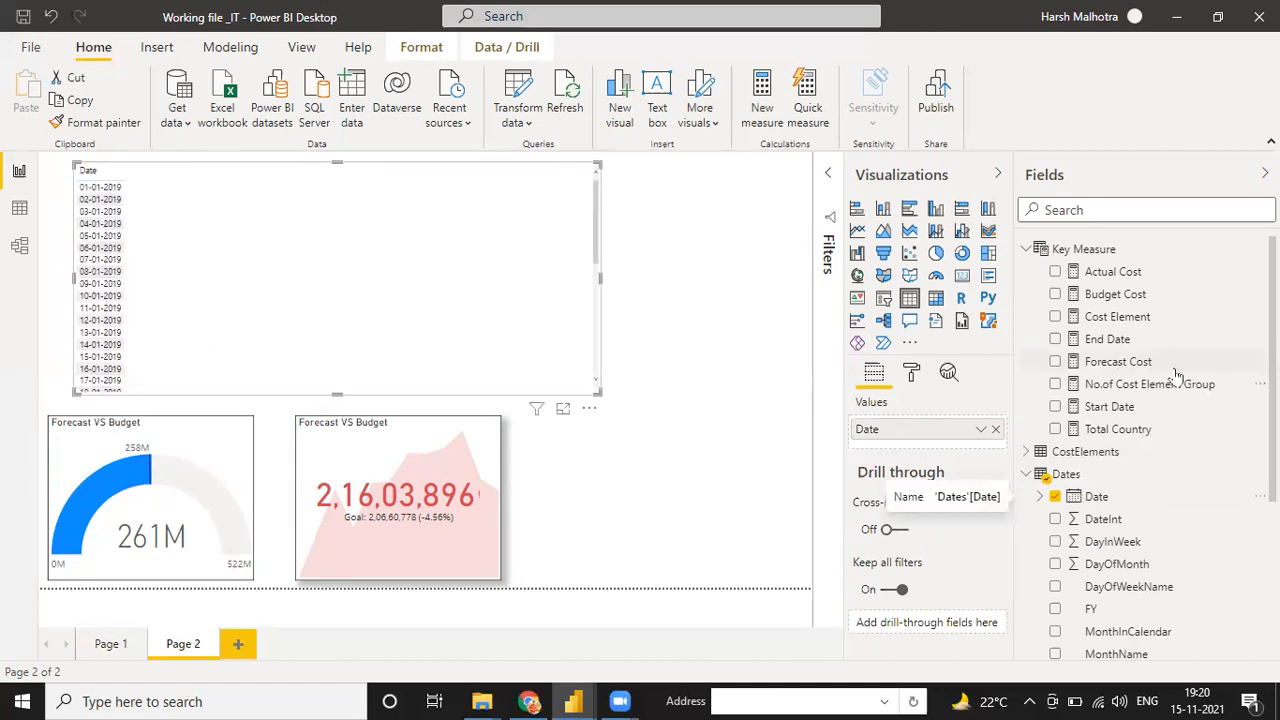
left_click_drag(1143, 300, 460, 276)
left_click_drag(1128, 276, 412, 274)
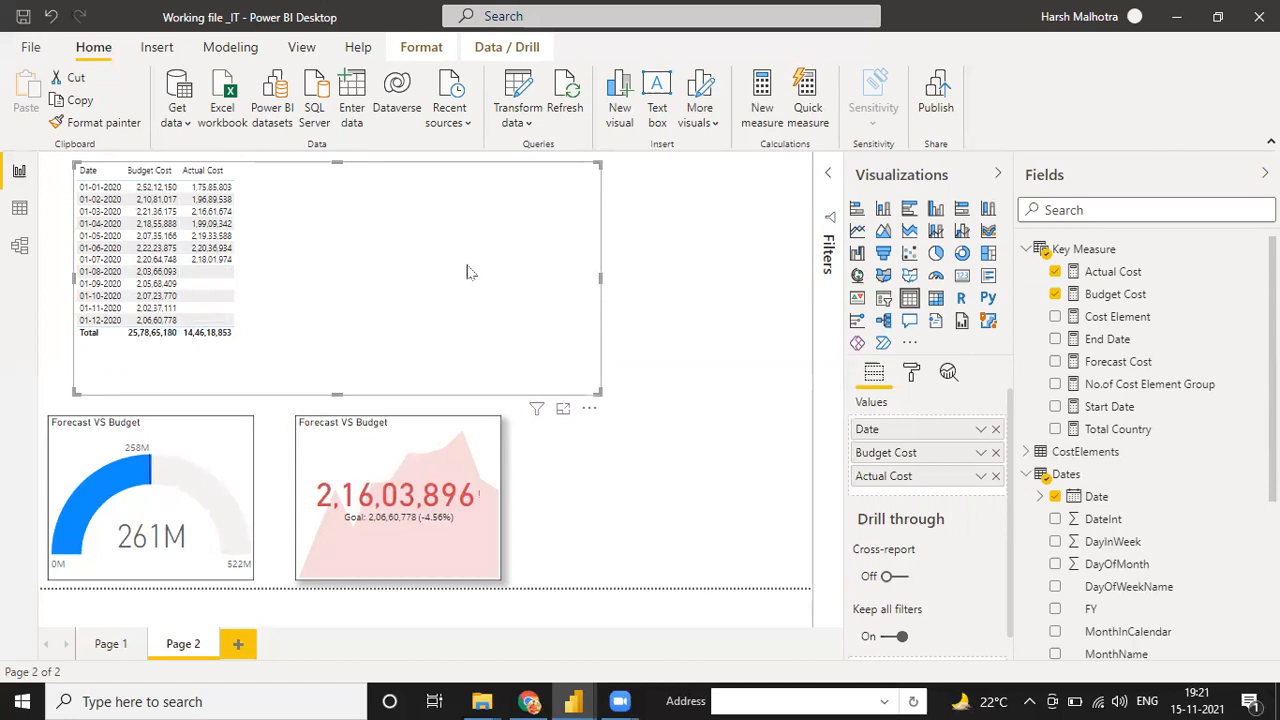
Step: Expand the report filters and open the new table's Date filter options
left_click(829, 177)
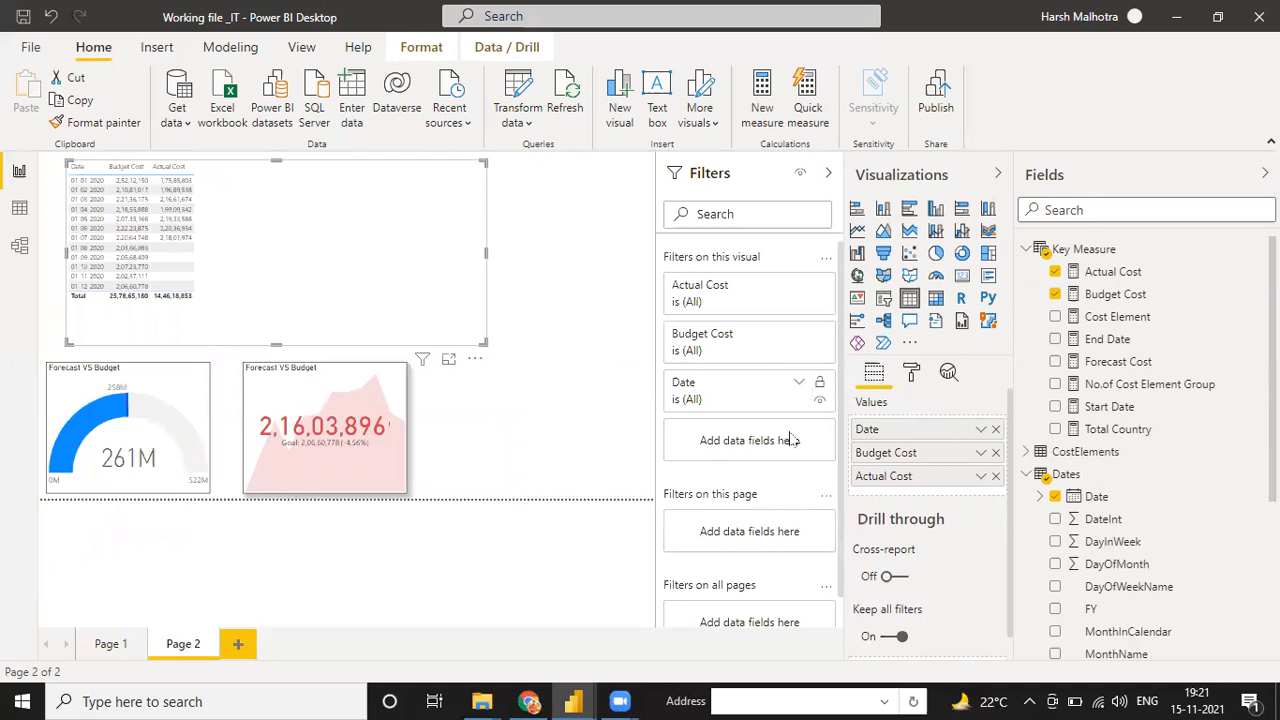
left_click(800, 384)
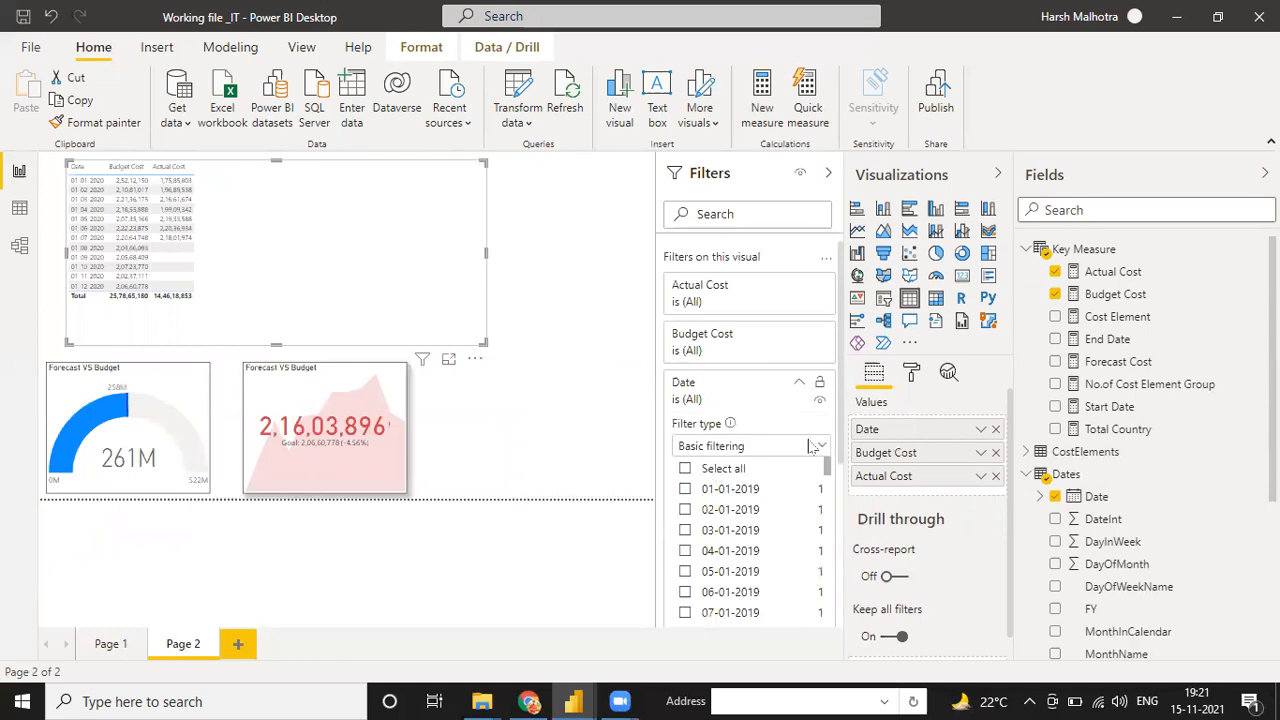
left_click_drag(786, 450, 590, 176)
double_click(590, 176)
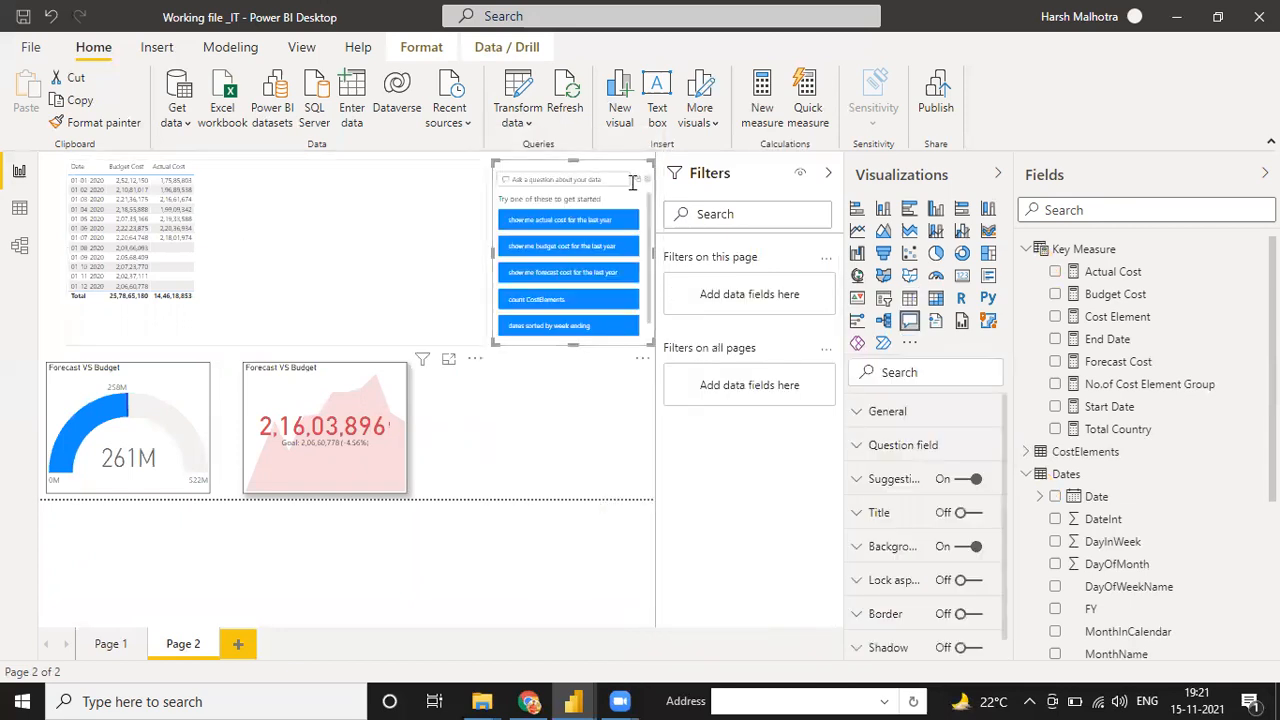
left_click(660, 378)
left_click(219, 268)
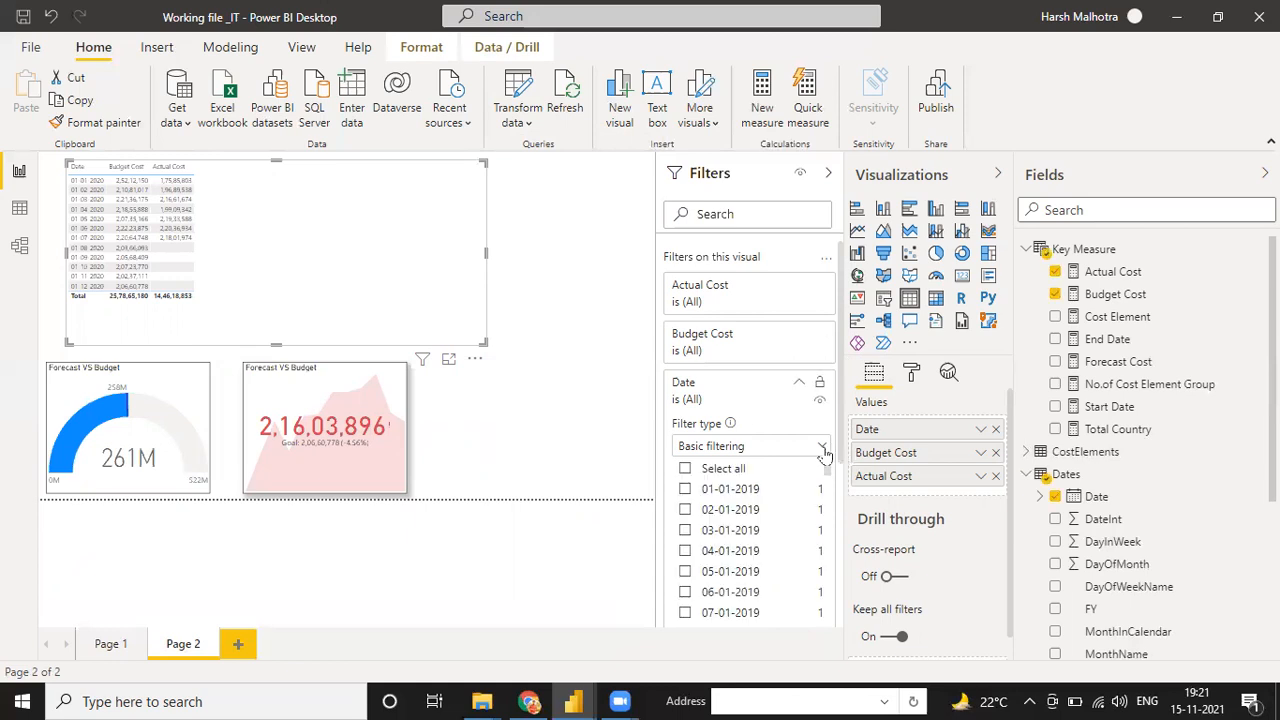
Step: Try a Top N filter on the table's Date field, showing the top 6 by First MonthName
left_click(825, 450)
left_click(722, 563)
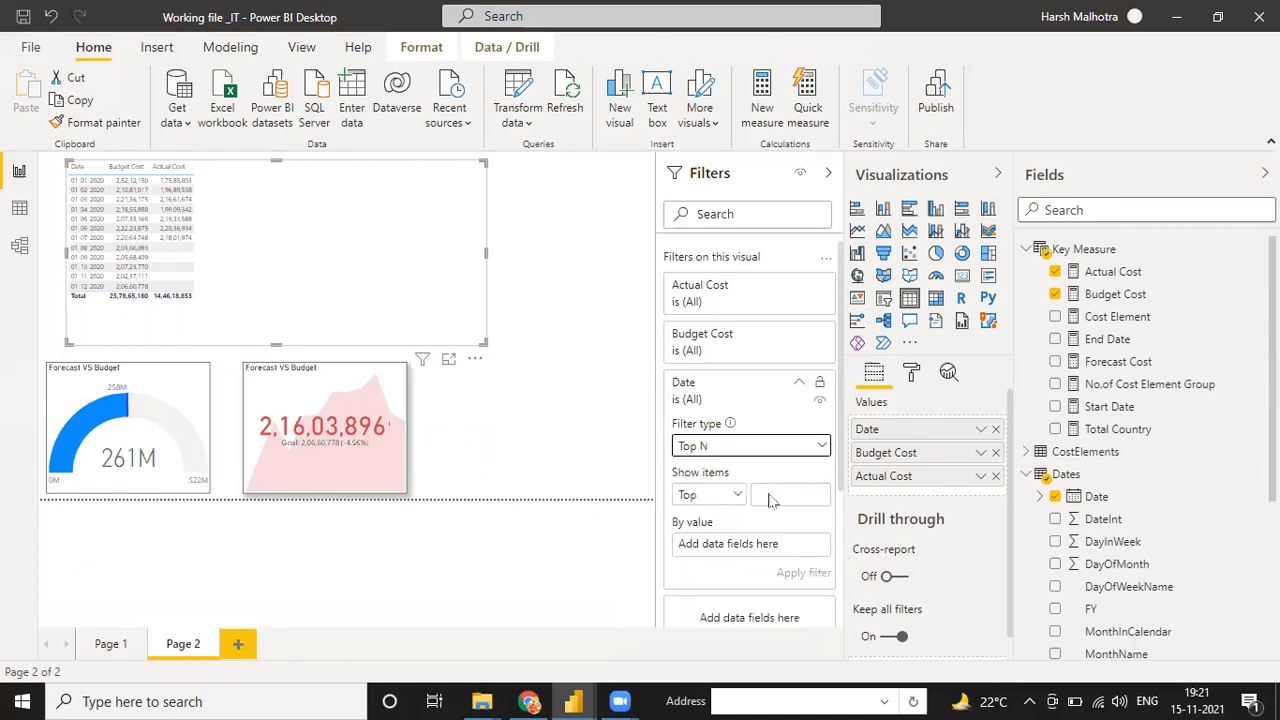
left_click(767, 494)
type("6")
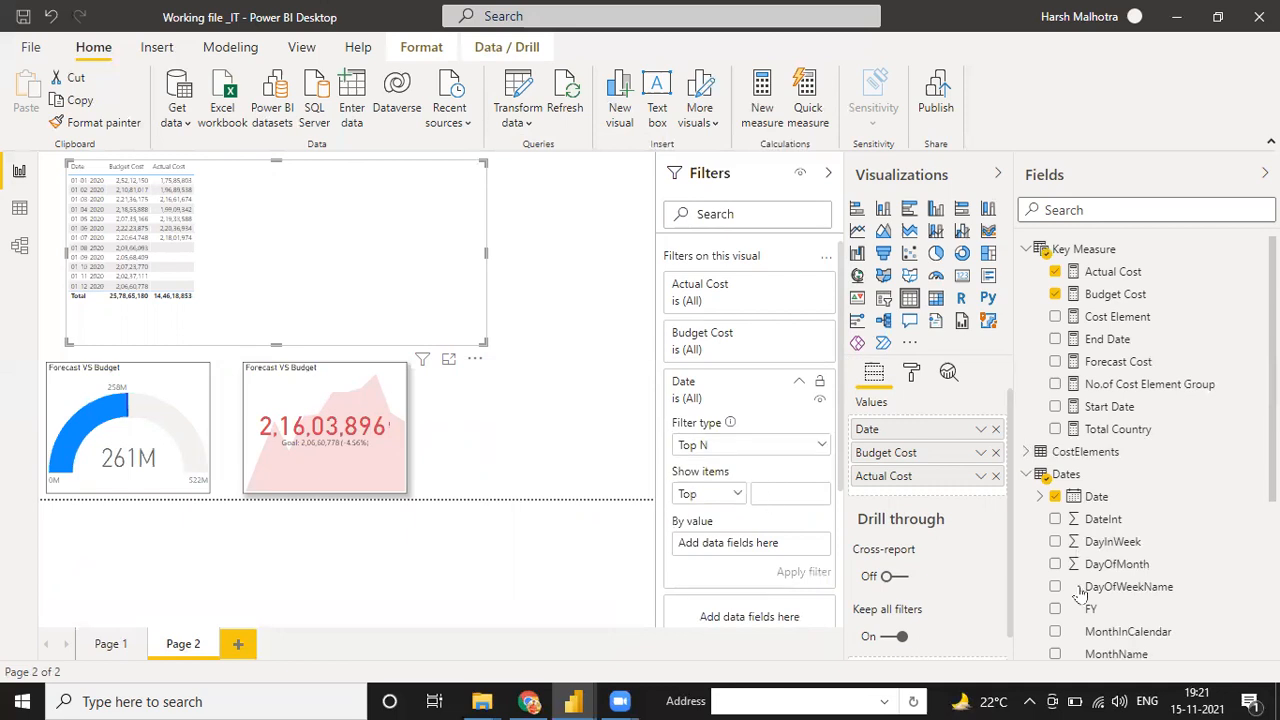
scroll(1110, 470, "down", 5)
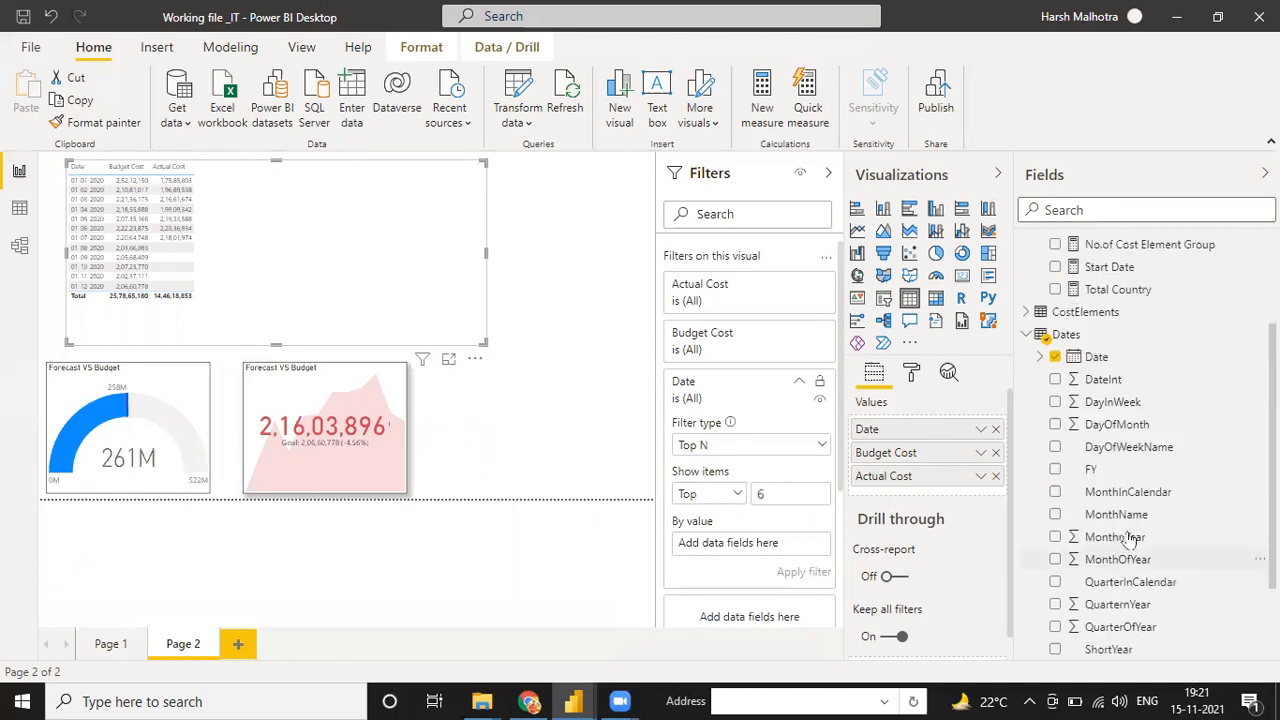
scroll(1132, 560, "down", 1)
left_click_drag(1120, 608, 801, 583)
scroll(1143, 470, "up", 1)
left_click(801, 578)
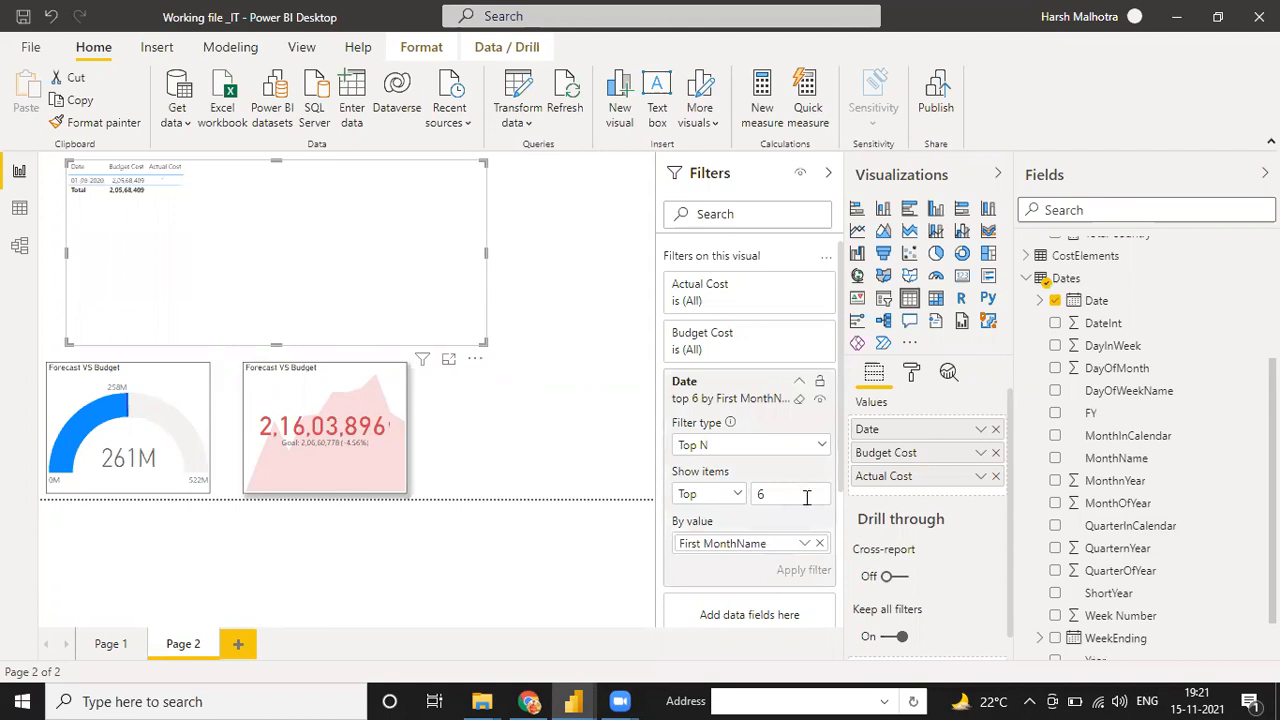
Step: Clear the item count in the Date filter and try Advanced filtering as its filter type, keeping the table selected
key("BackSpace")
left_click(735, 450)
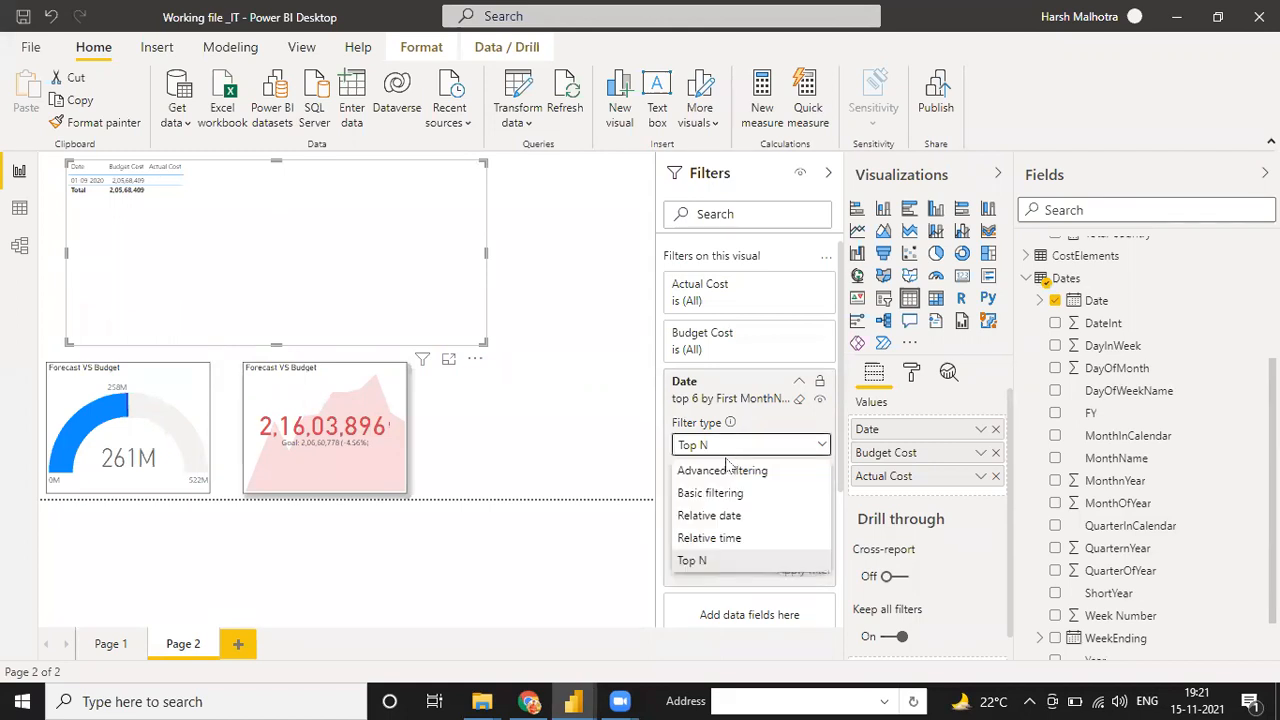
left_click(725, 475)
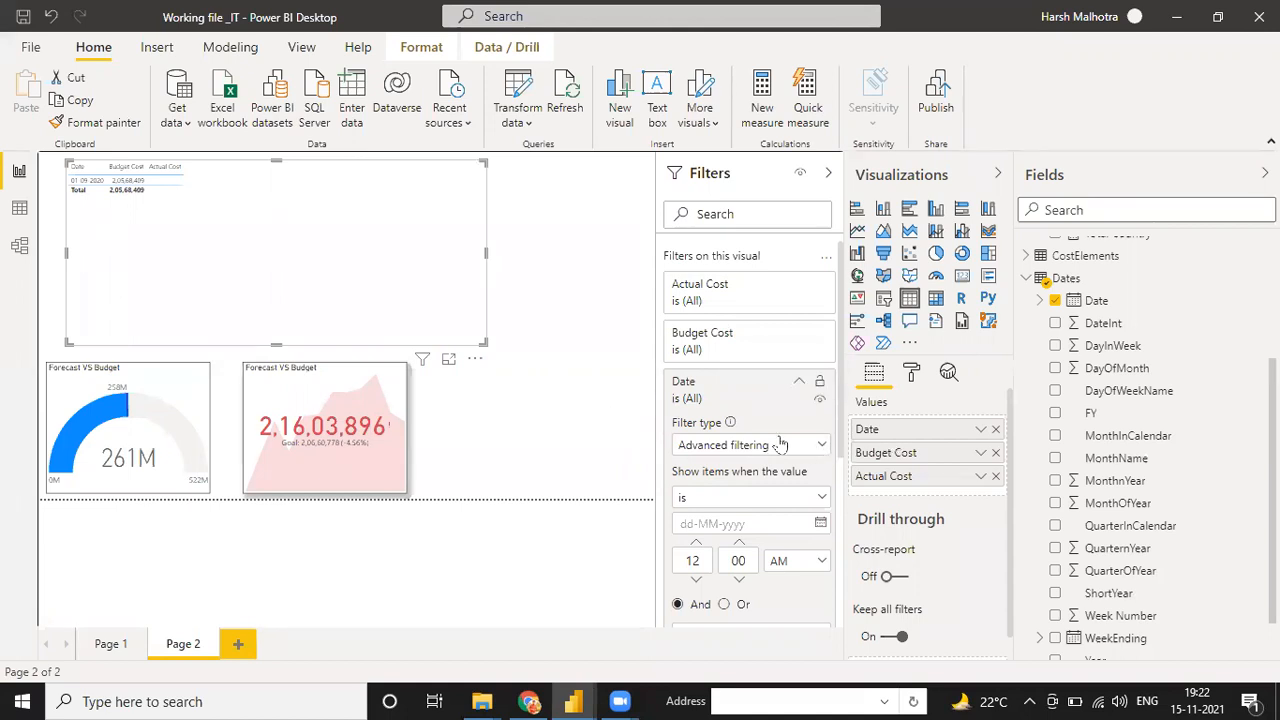
left_click(615, 409)
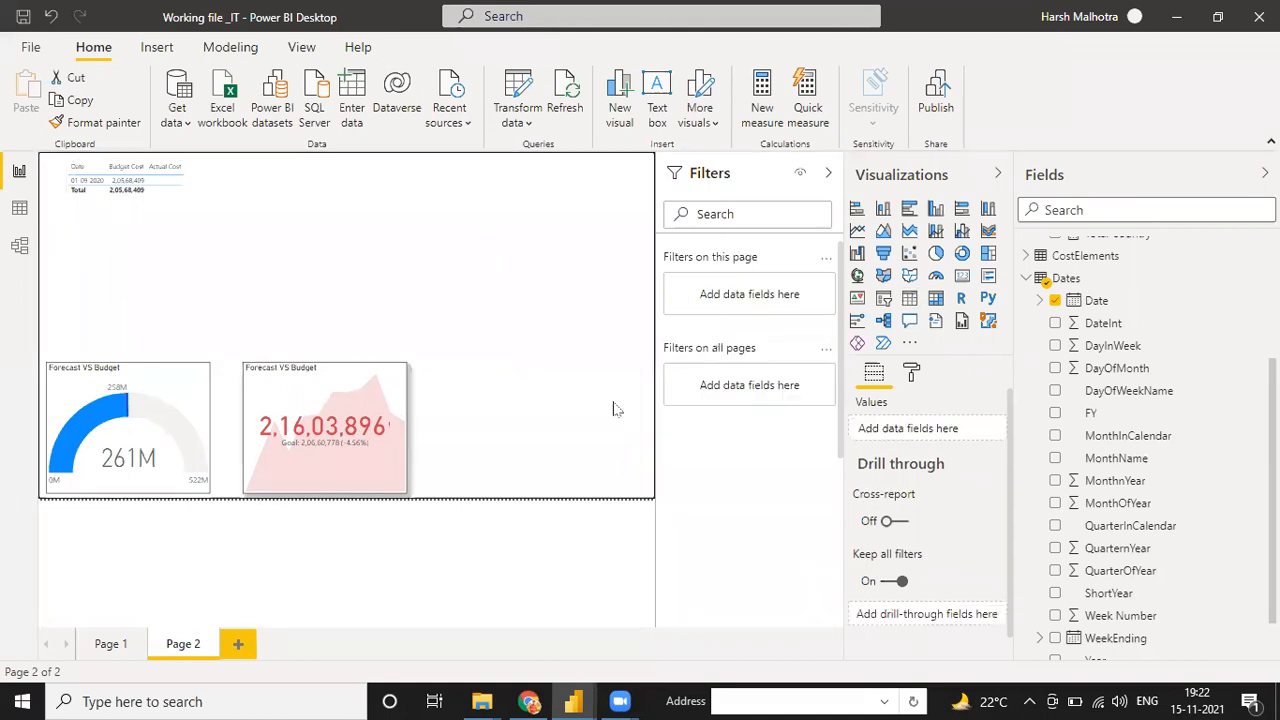
left_click(362, 264)
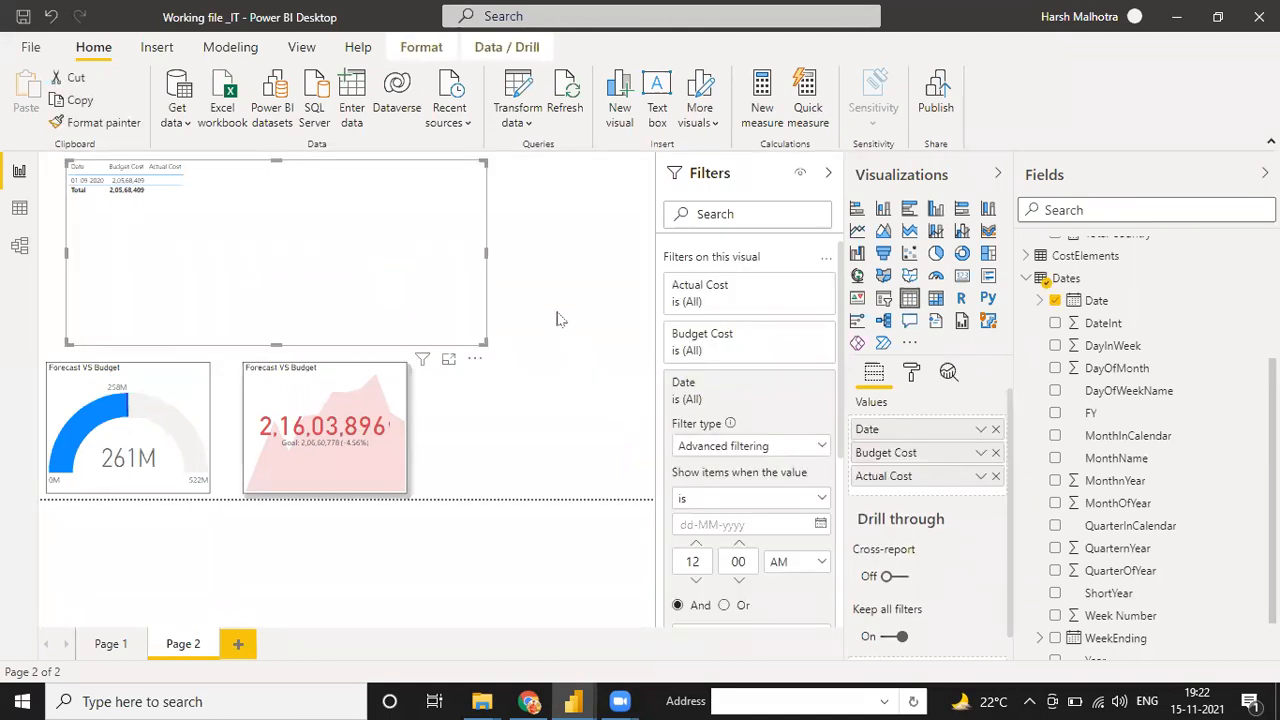
left_click_drag(779, 425, 495, 242)
left_click(603, 314)
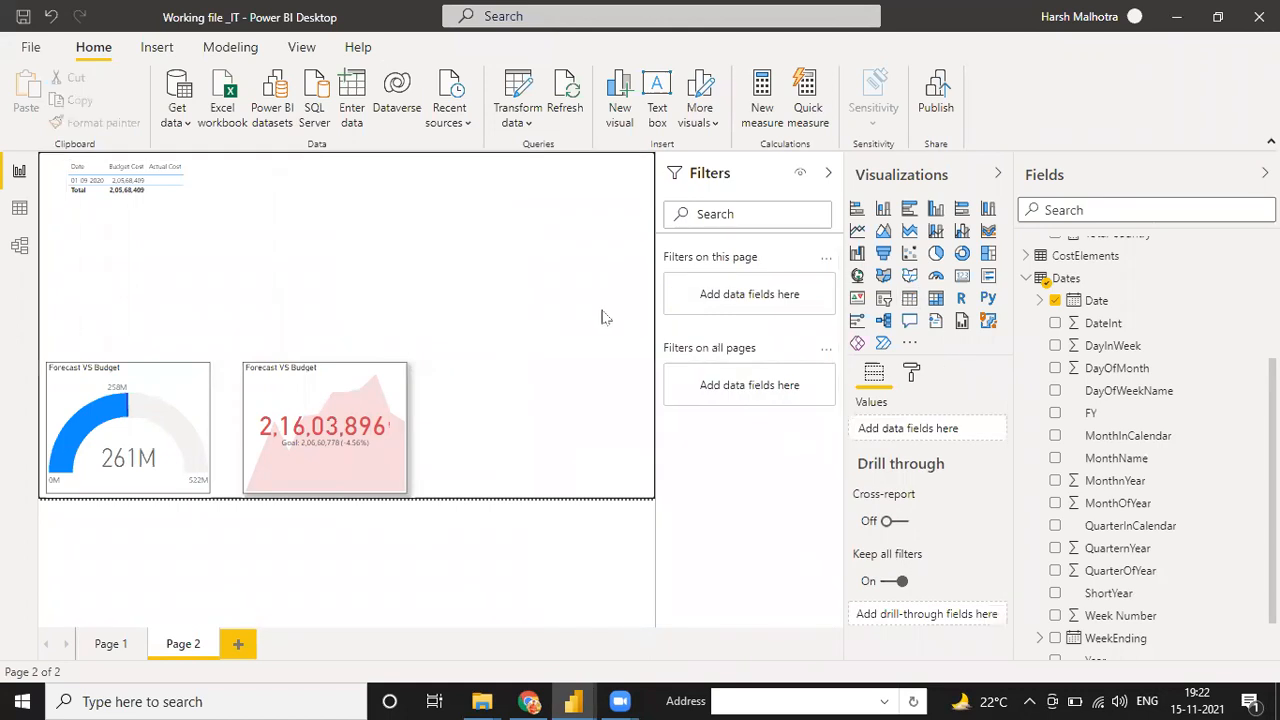
left_click(212, 254)
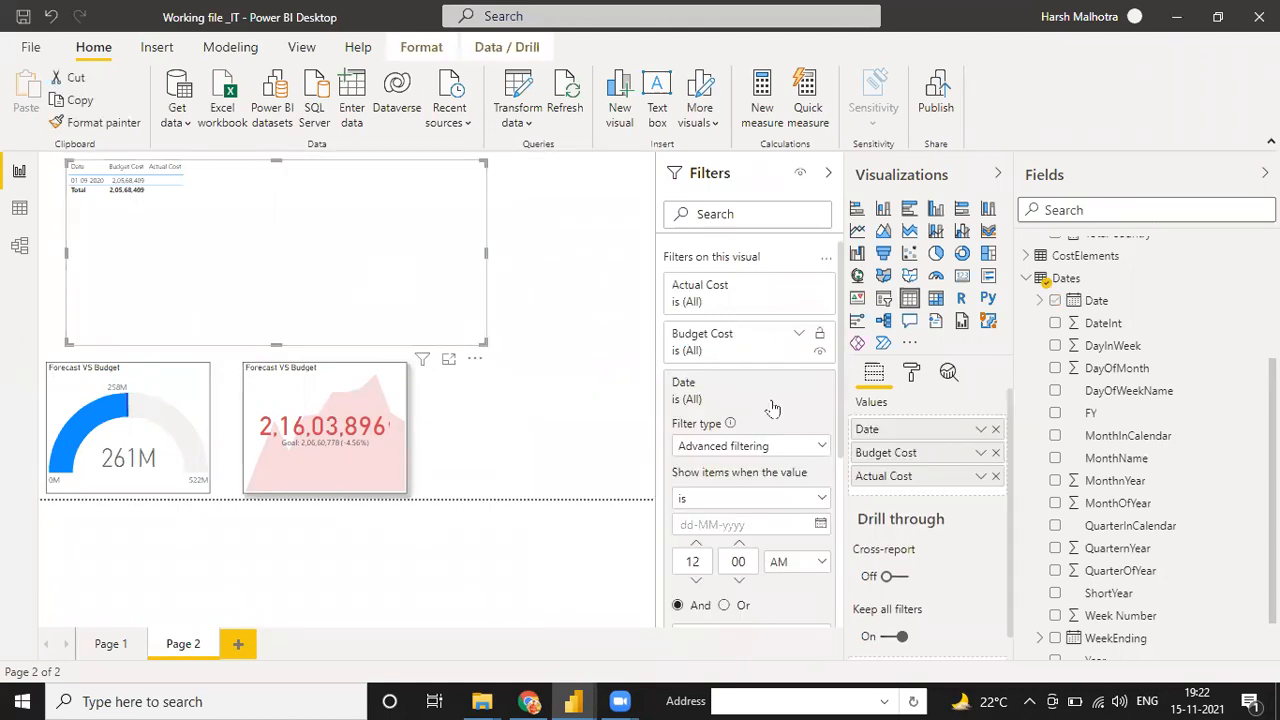
Step: Remove the Date field and its filter from the table and add Date again as plain dates
left_click(995, 429)
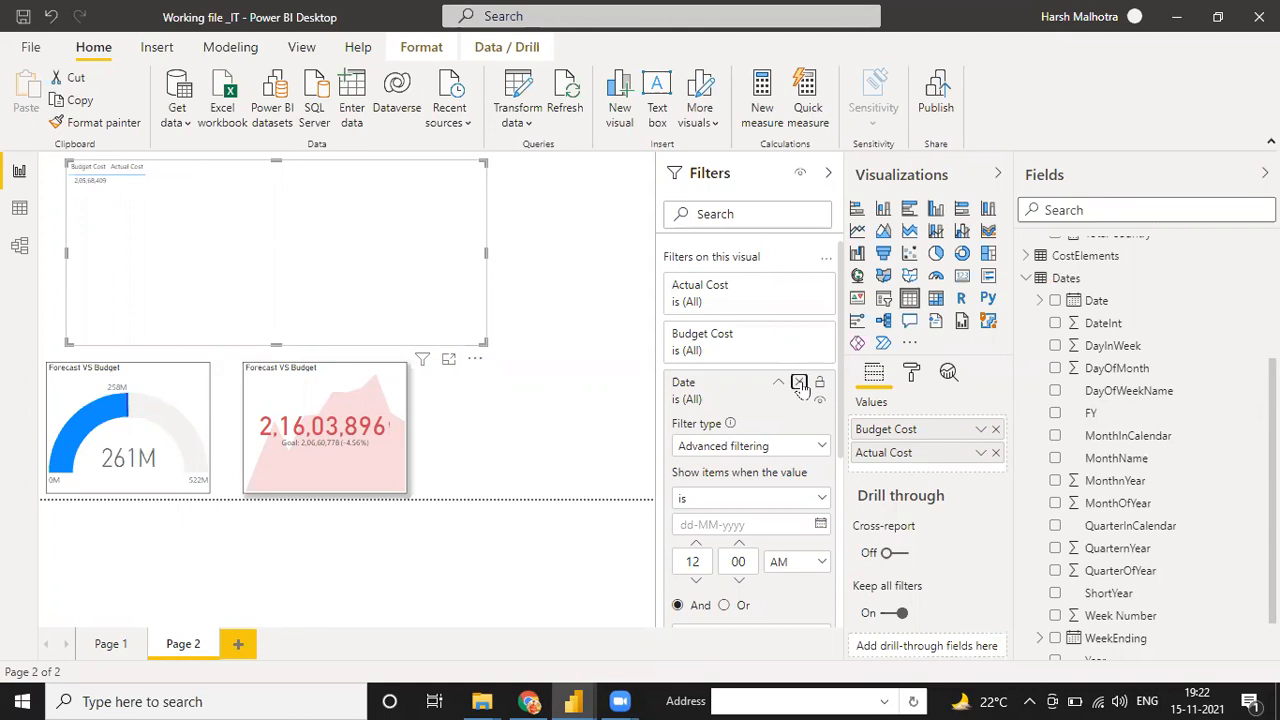
left_click(799, 383)
scroll(1112, 475, "down", 1)
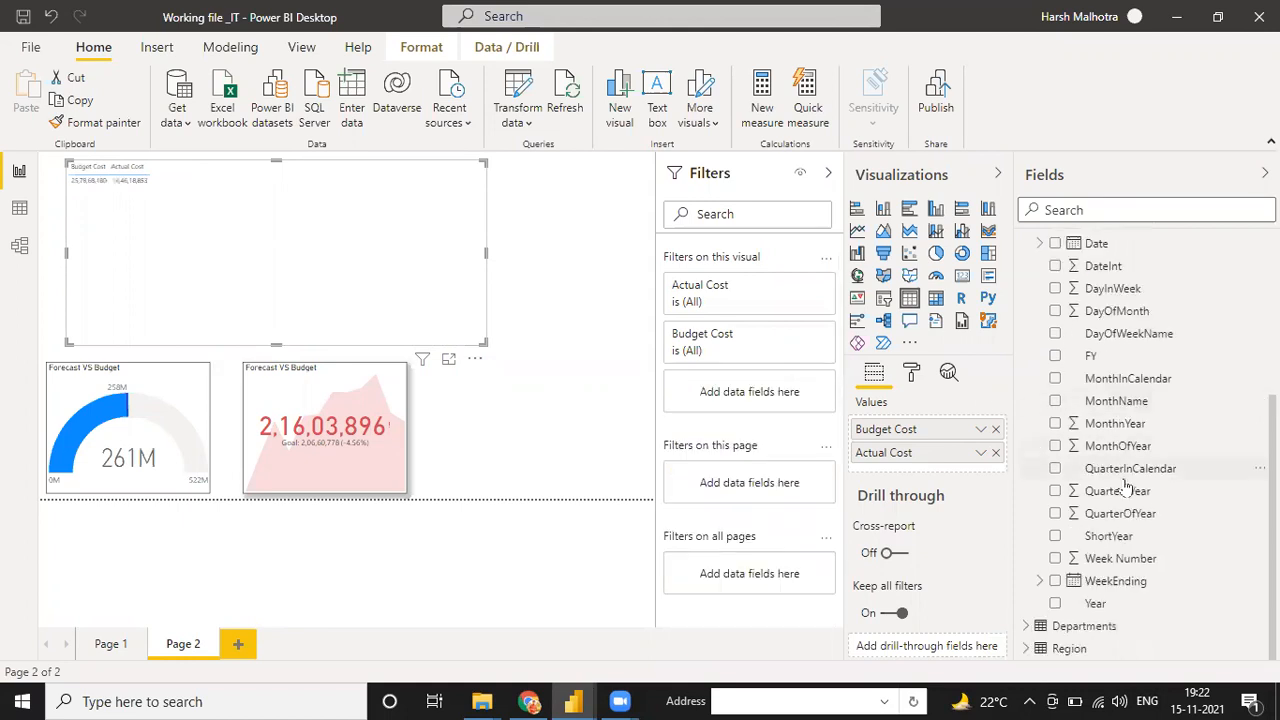
scroll(1125, 485, "up", 5)
left_click_drag(1155, 500, 918, 445)
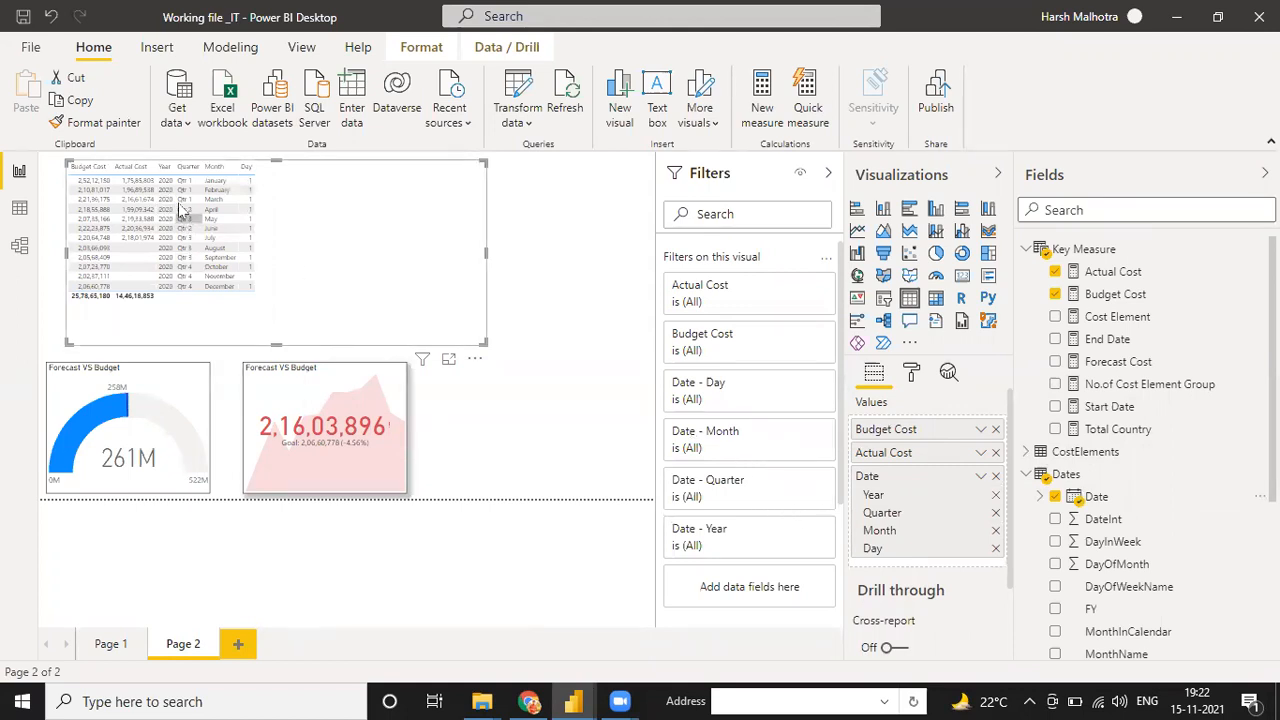
left_click(980, 477)
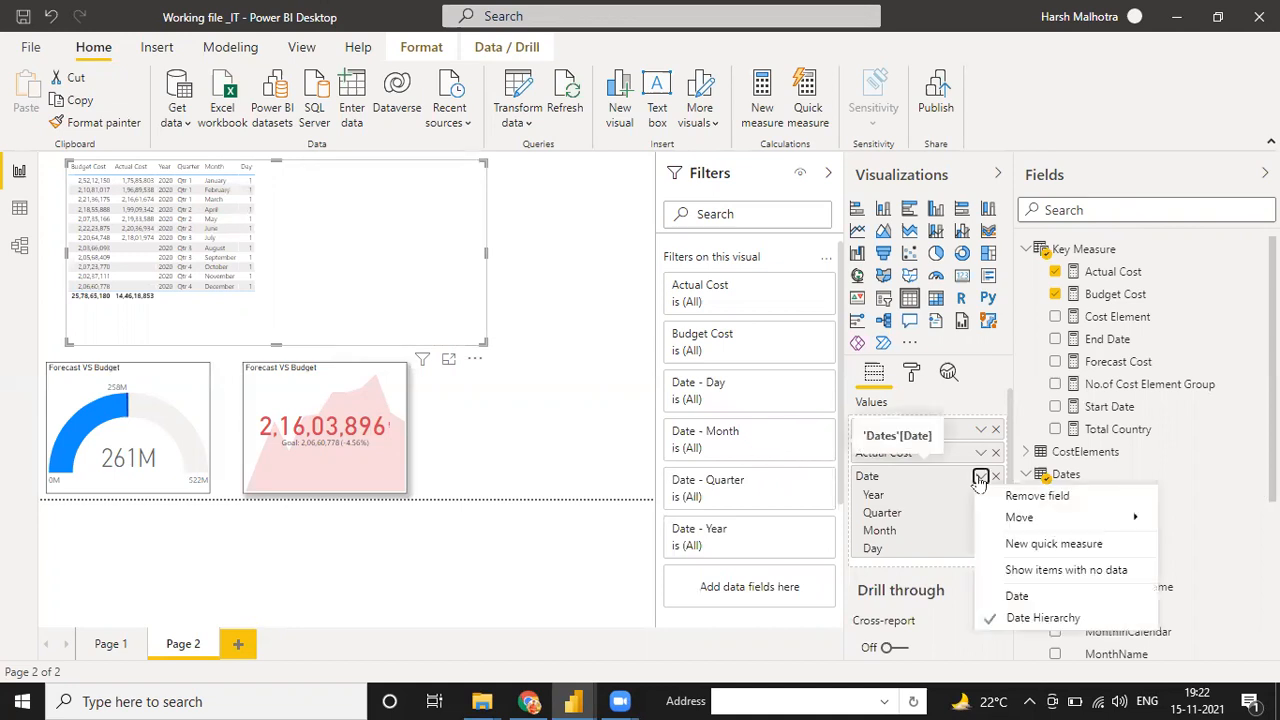
left_click(1016, 597)
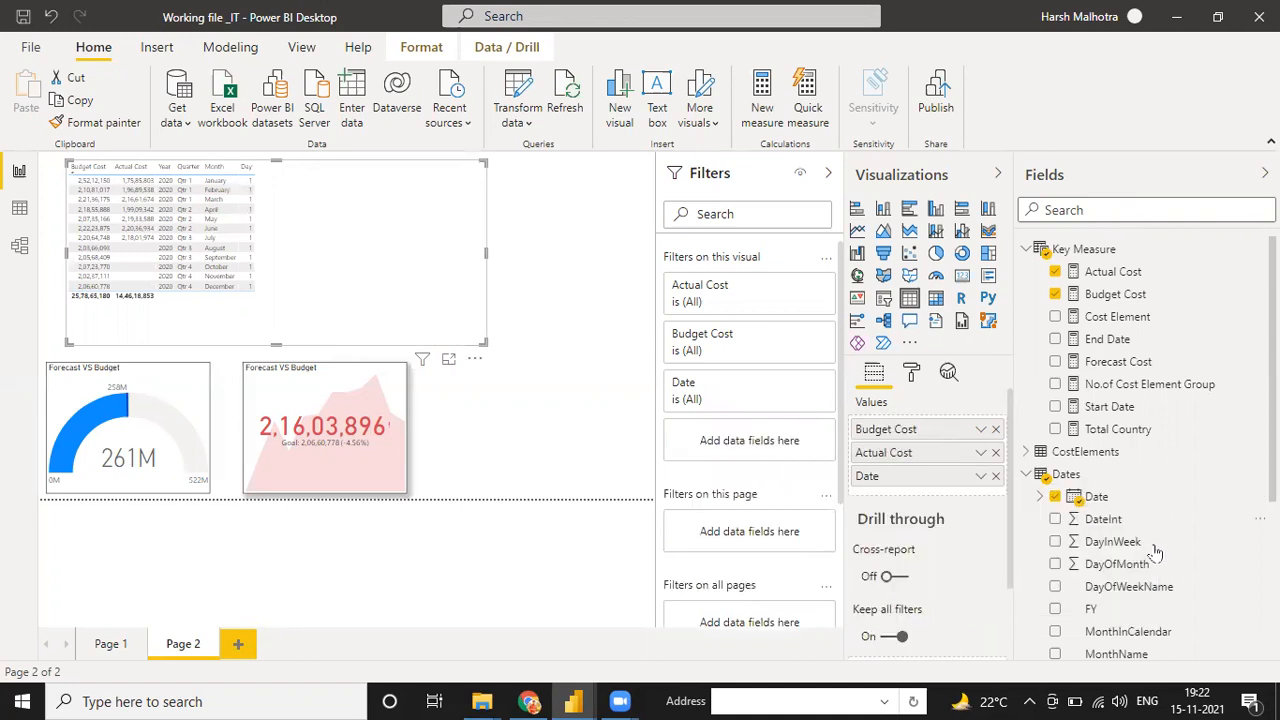
Step: Add the Year field to the table and place it between Date and Budget Cost
scroll(1155, 587, "down", 3)
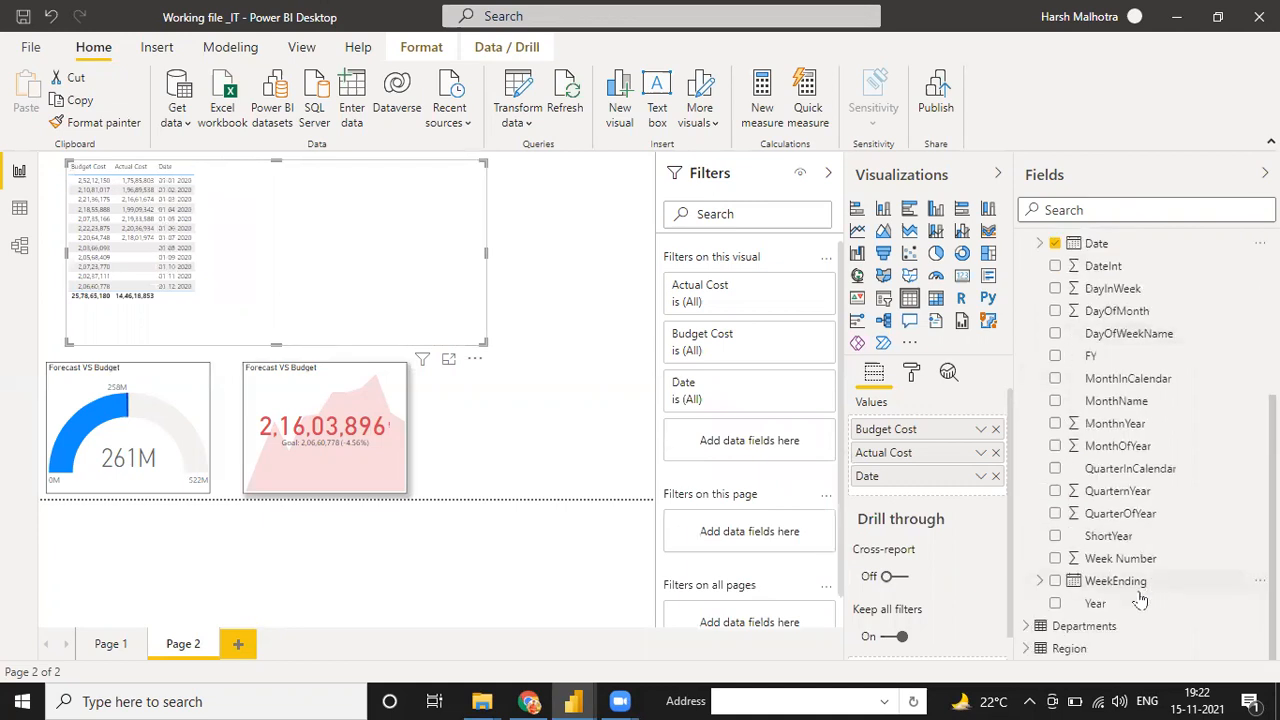
left_click_drag(1137, 603, 905, 428)
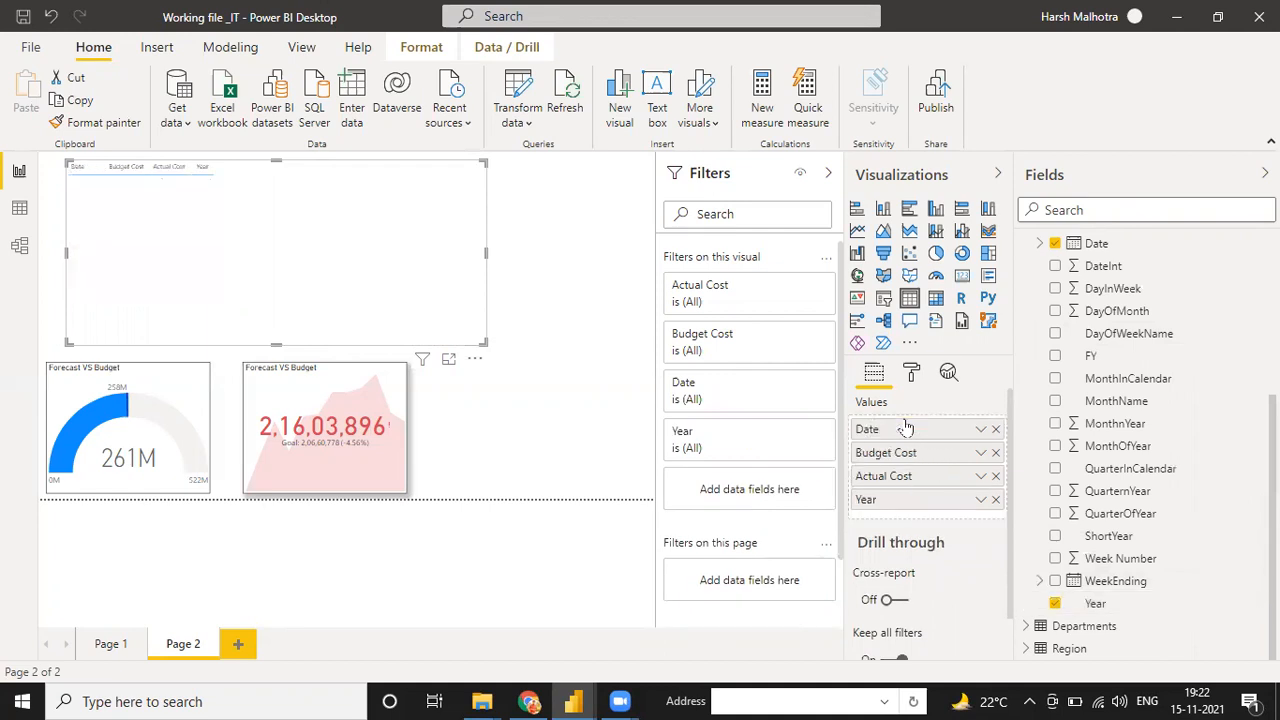
left_click_drag(890, 502, 889, 450)
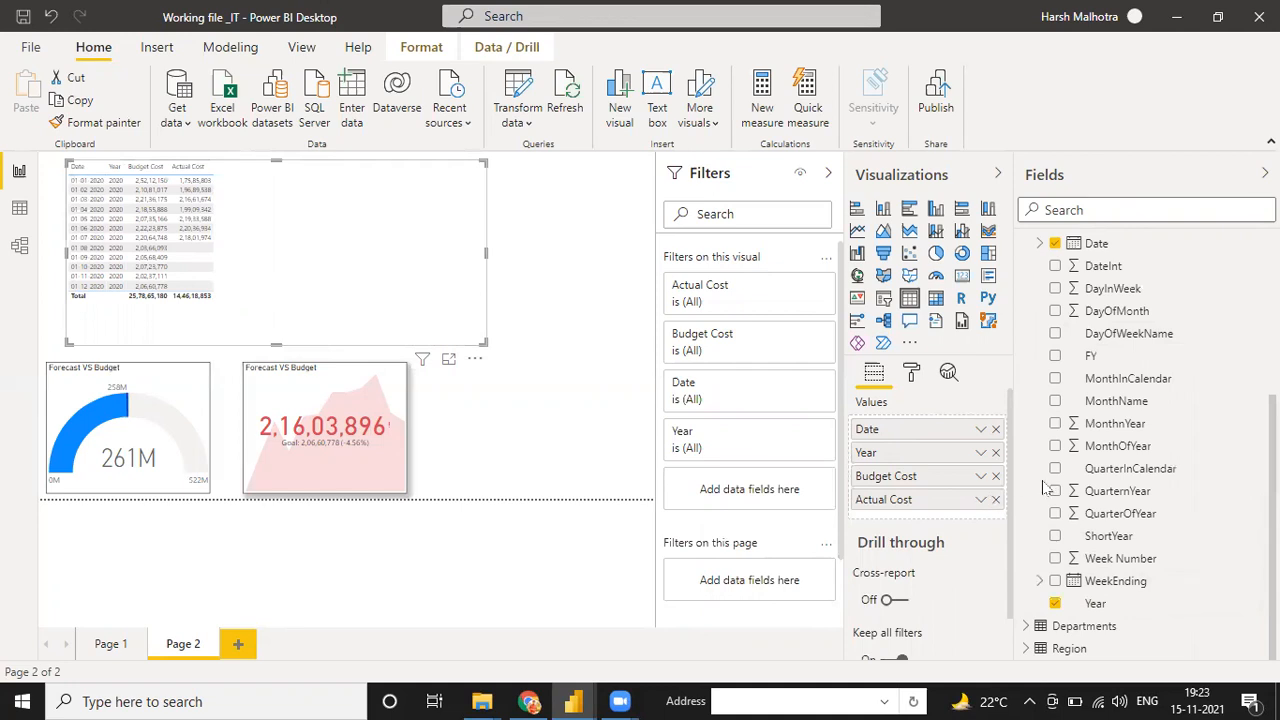
Step: Add MonthName to the table ahead of Budget Cost and remove the Year and Date fields
scroll(1134, 470, "up", 2)
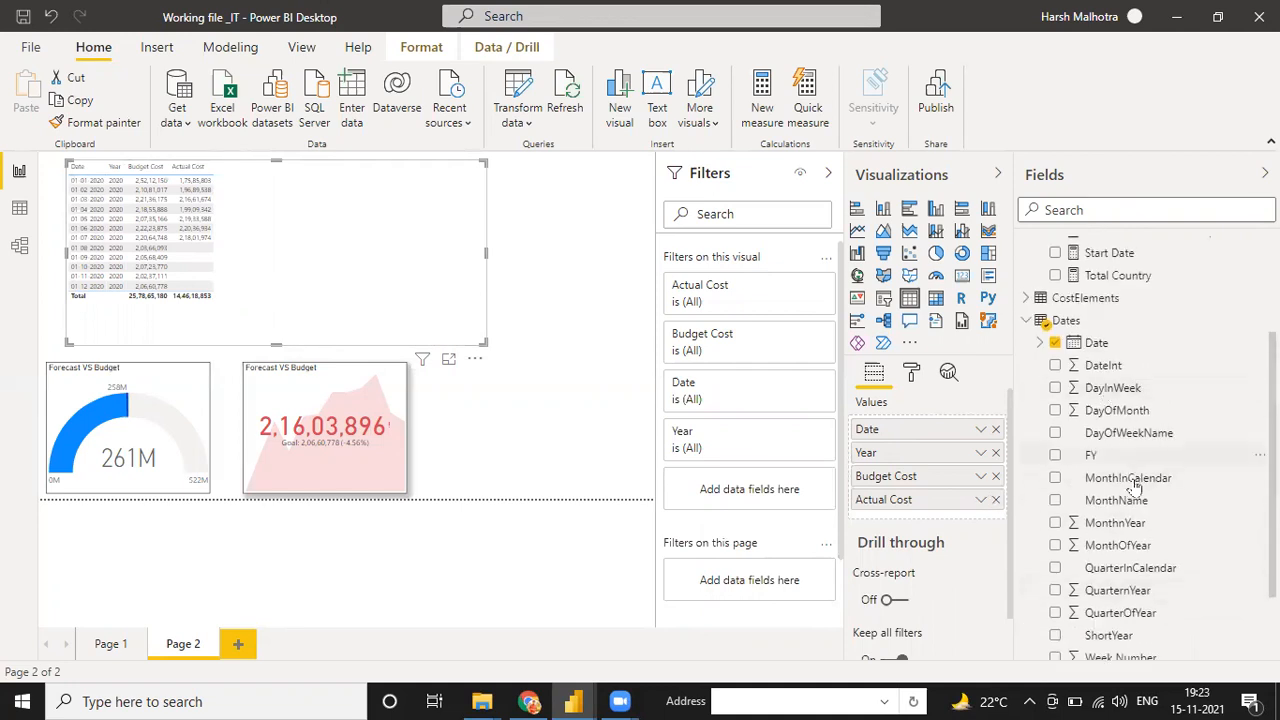
left_click_drag(1140, 502, 937, 465)
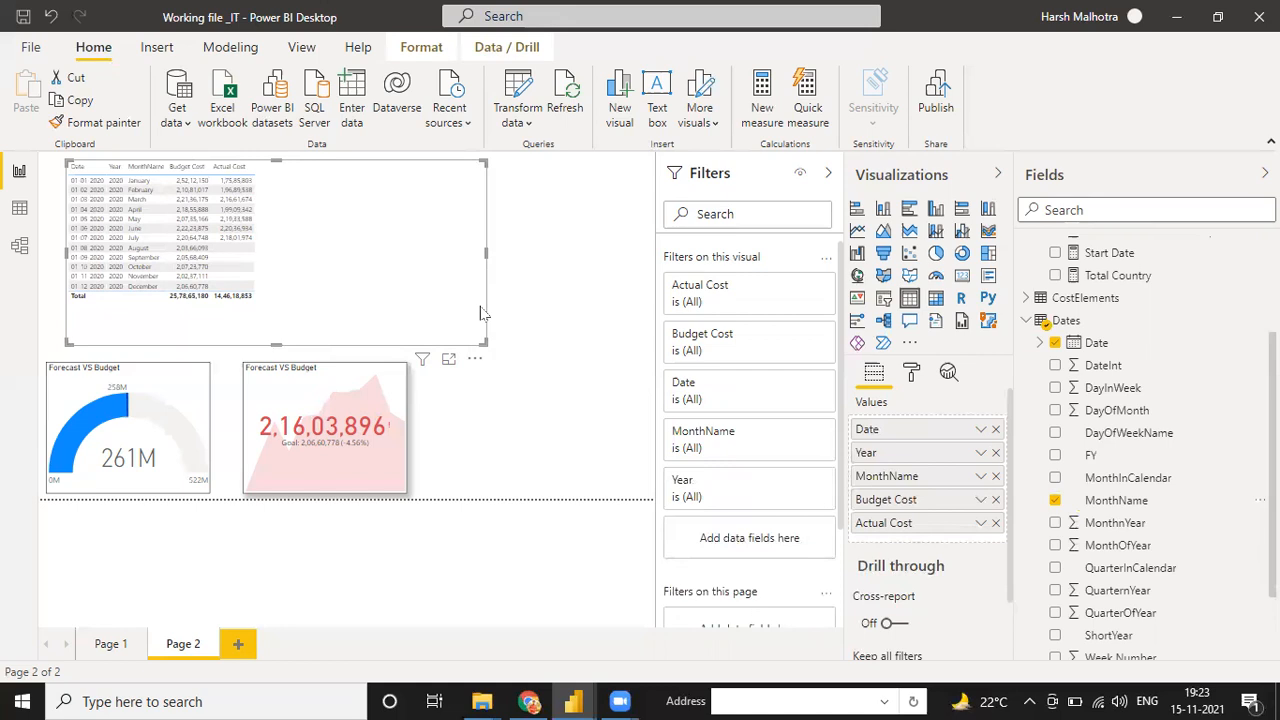
left_click(995, 453)
left_click(995, 430)
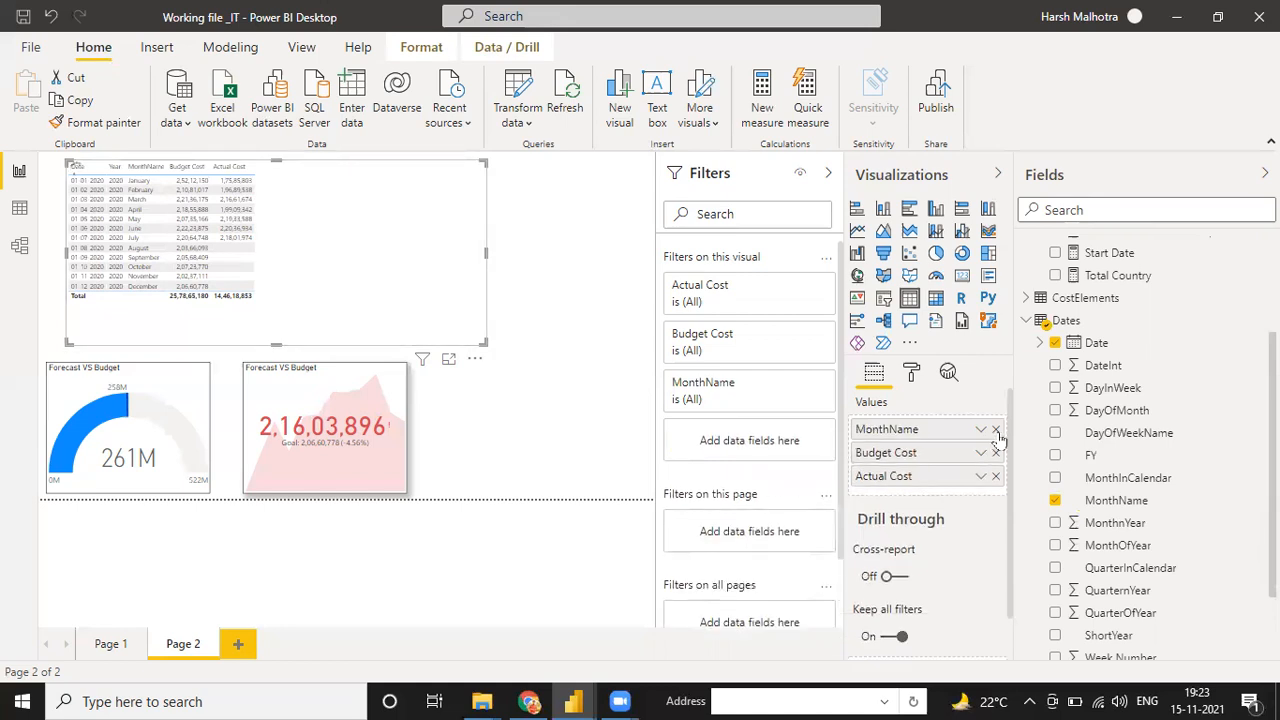
Step: Select all months in the table's MonthName filter and look through the available filter types, keeping Basic filtering
left_click(800, 386)
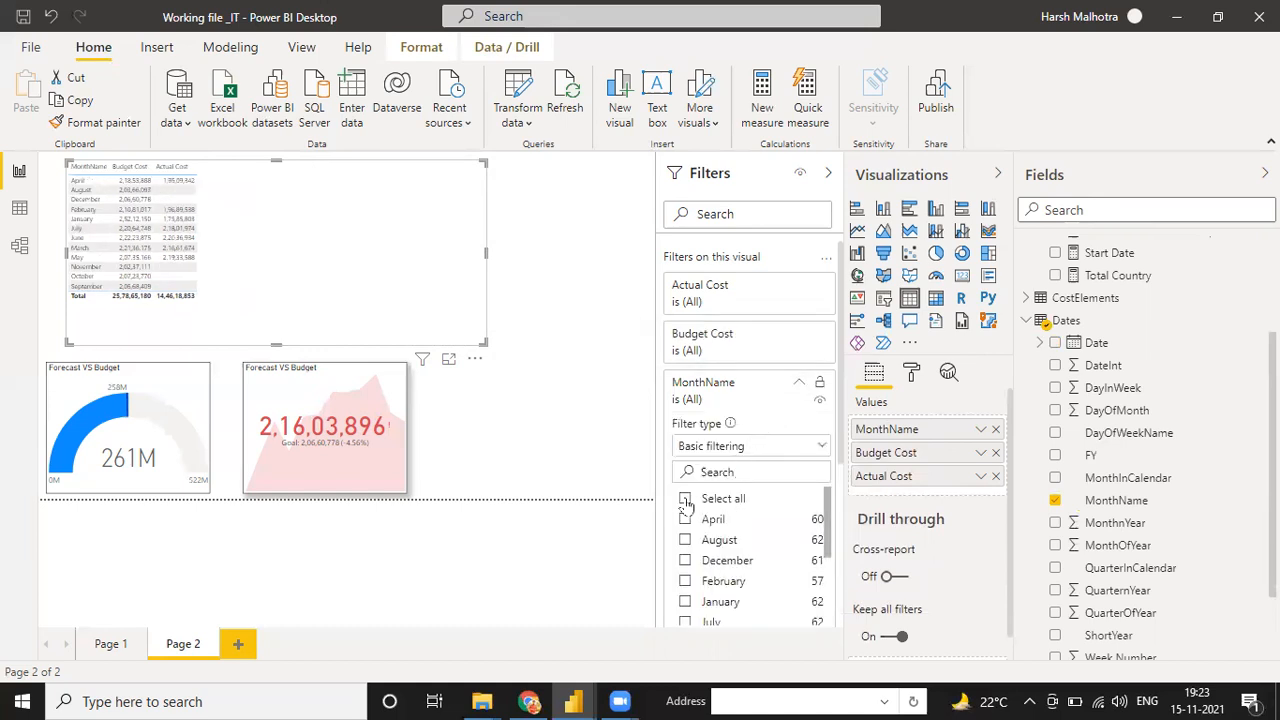
left_click(685, 499)
left_click_drag(700, 380, 816, 452)
left_click(818, 447)
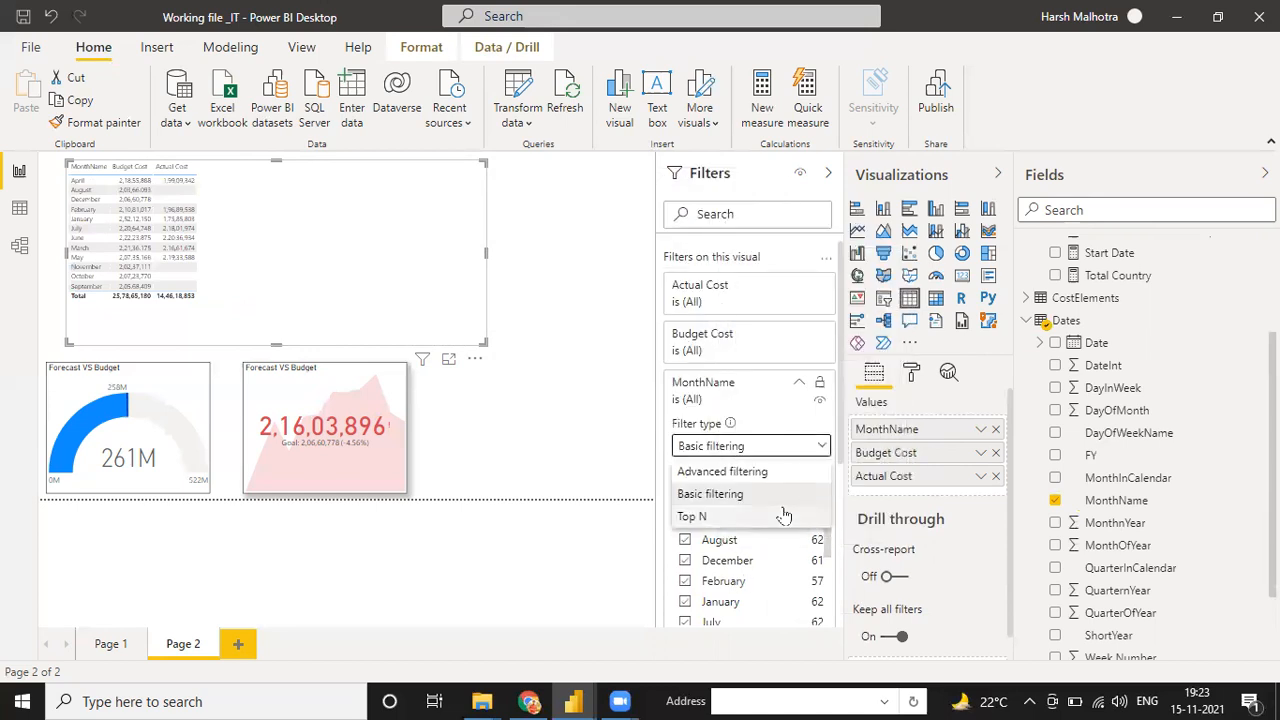
left_click(826, 590)
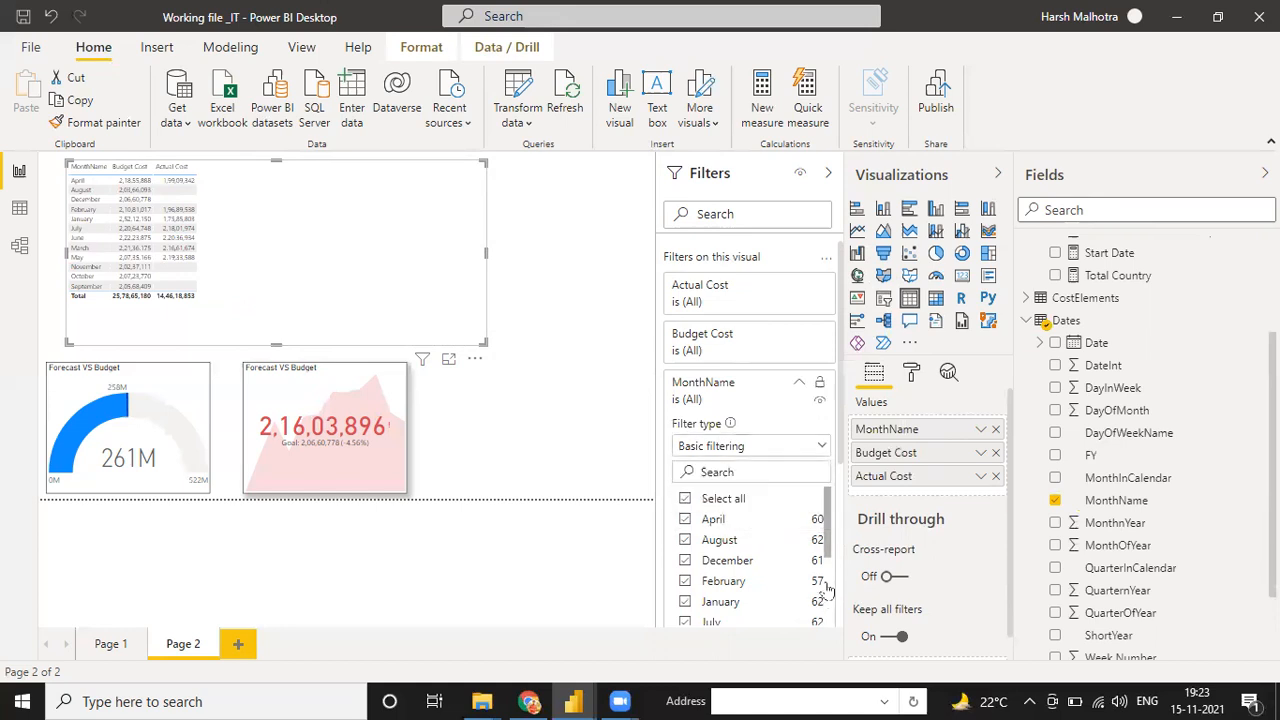
Step: Exclude August, December, June, November, October and September in the table's MonthName filter and shrink the table visual to fit its rows
left_click_drag(828, 578, 686, 540)
left_click(685, 540)
left_click(685, 561)
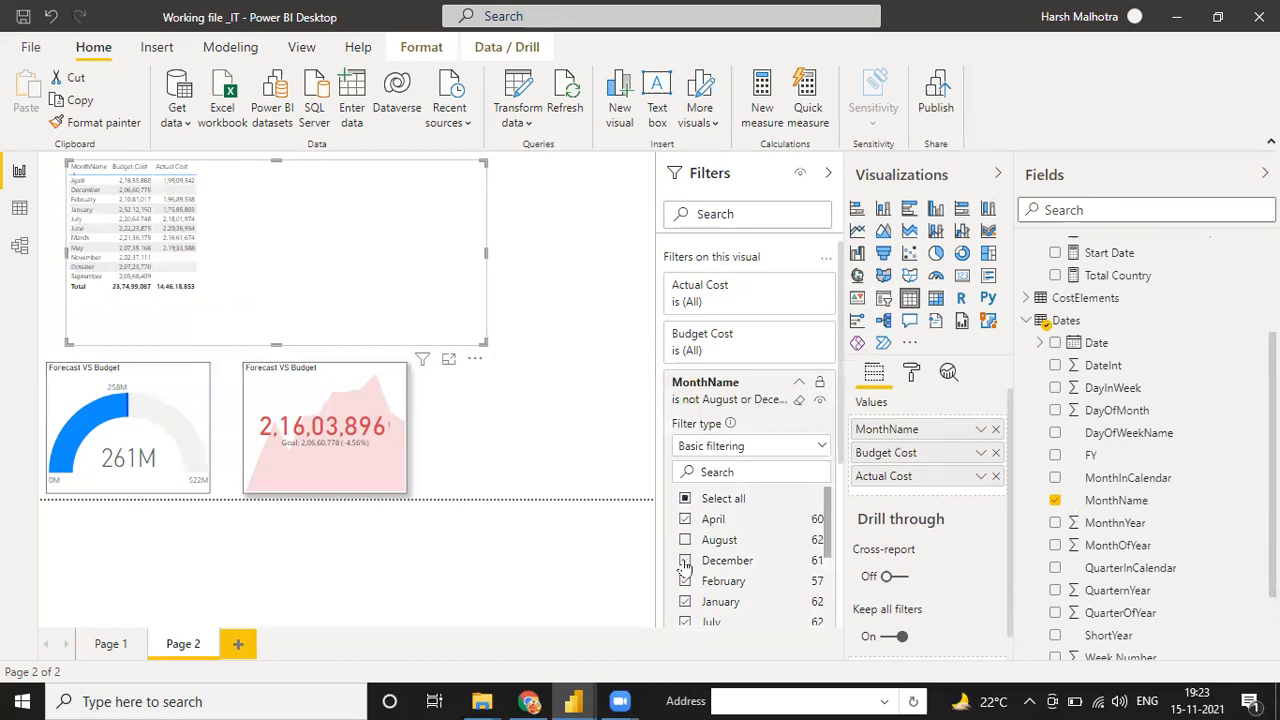
left_click_drag(826, 550, 826, 597)
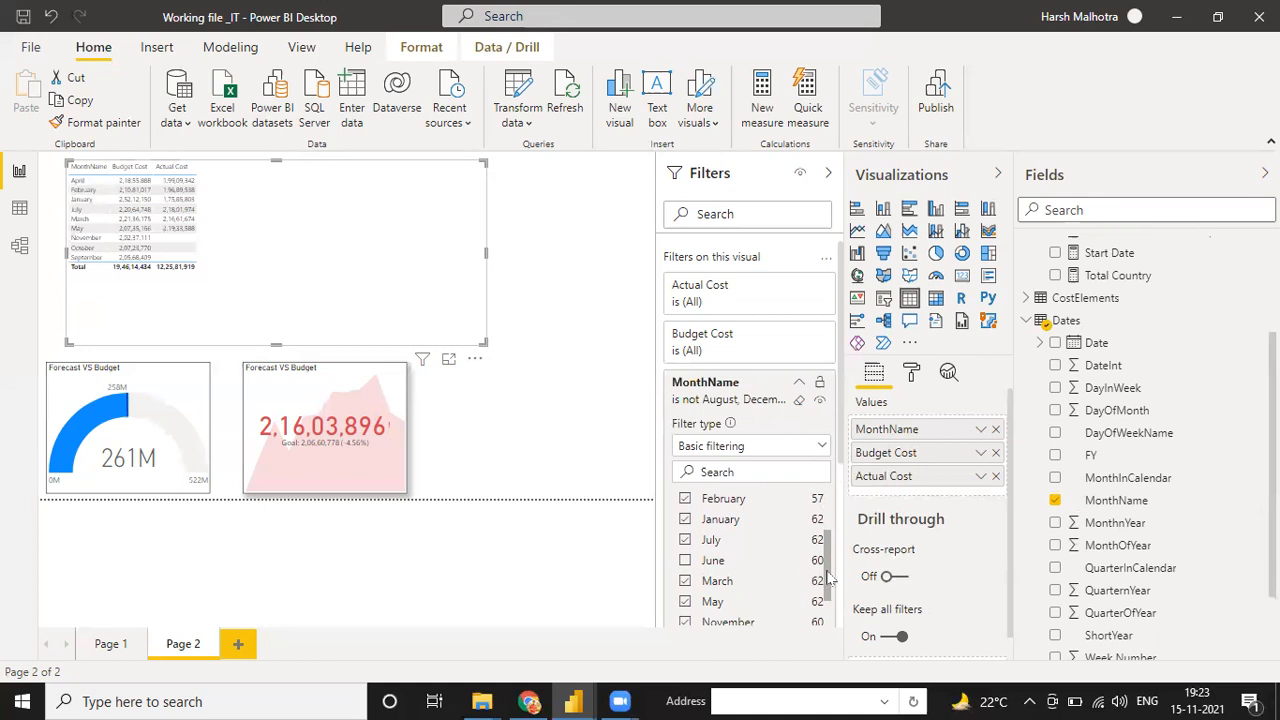
left_click_drag(828, 577, 829, 605)
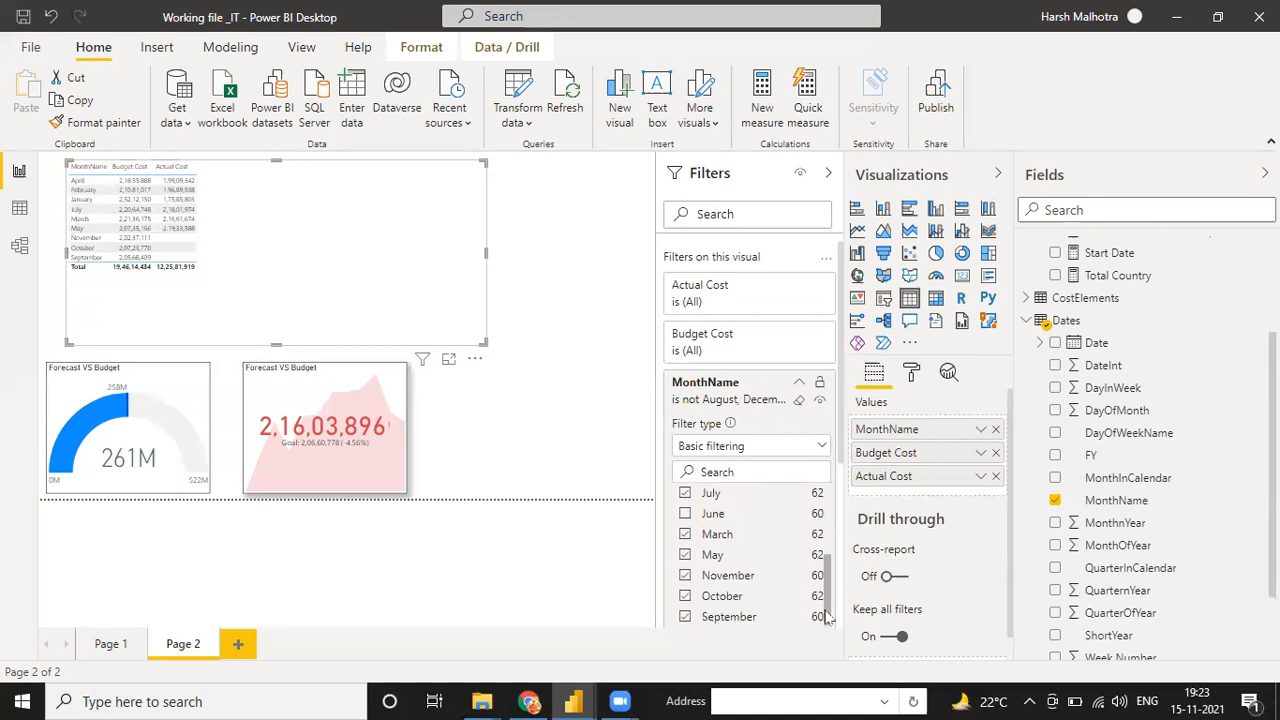
left_click(685, 577)
left_click(685, 597)
left_click(685, 617)
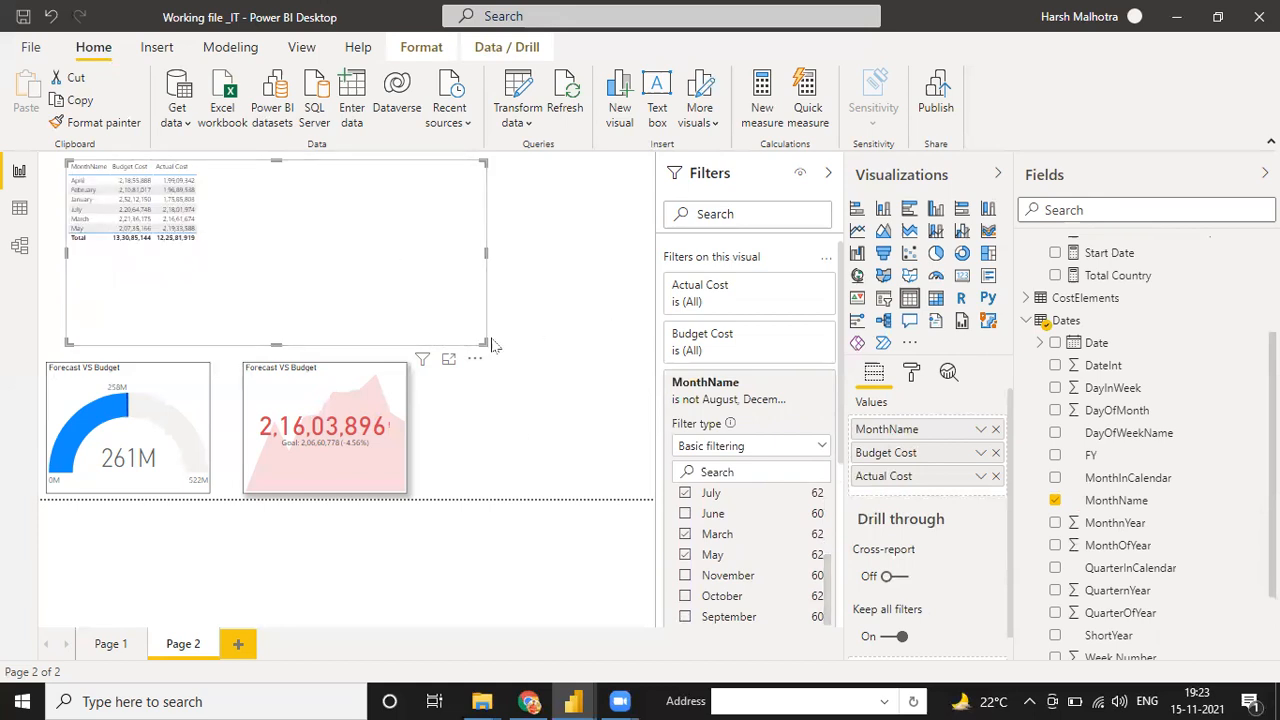
left_click_drag(486, 340, 379, 267)
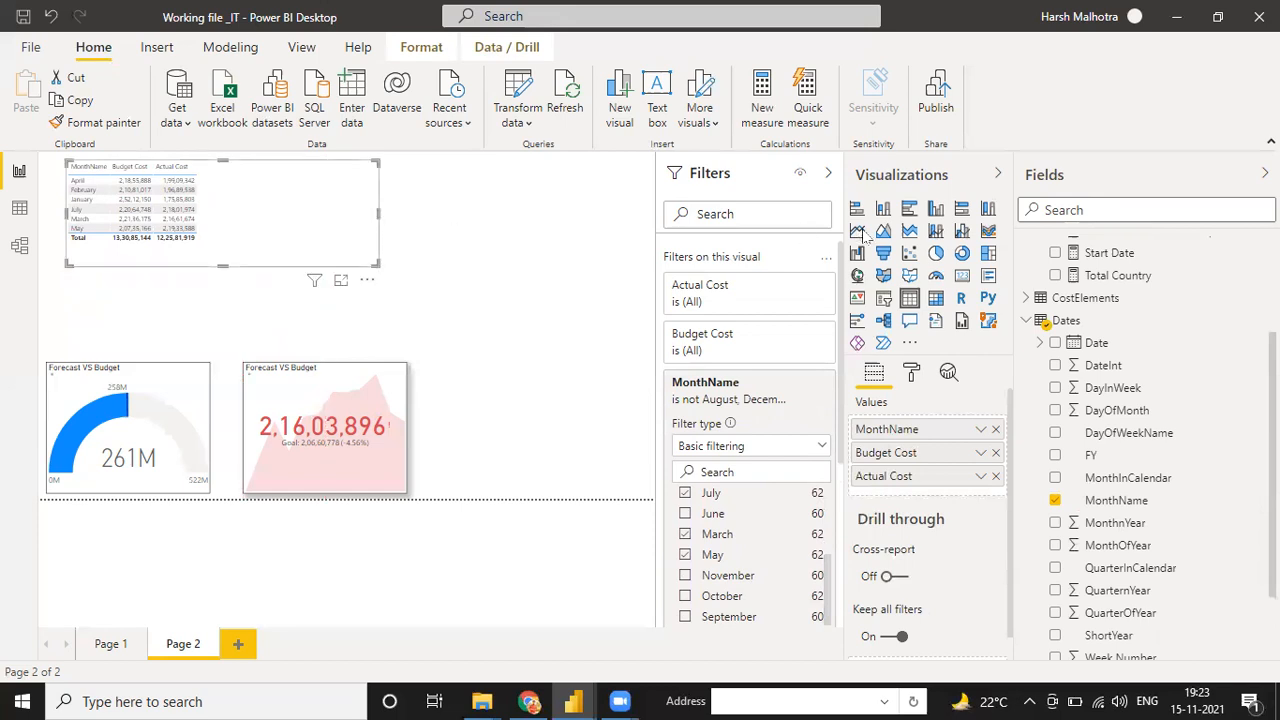
left_click(829, 177)
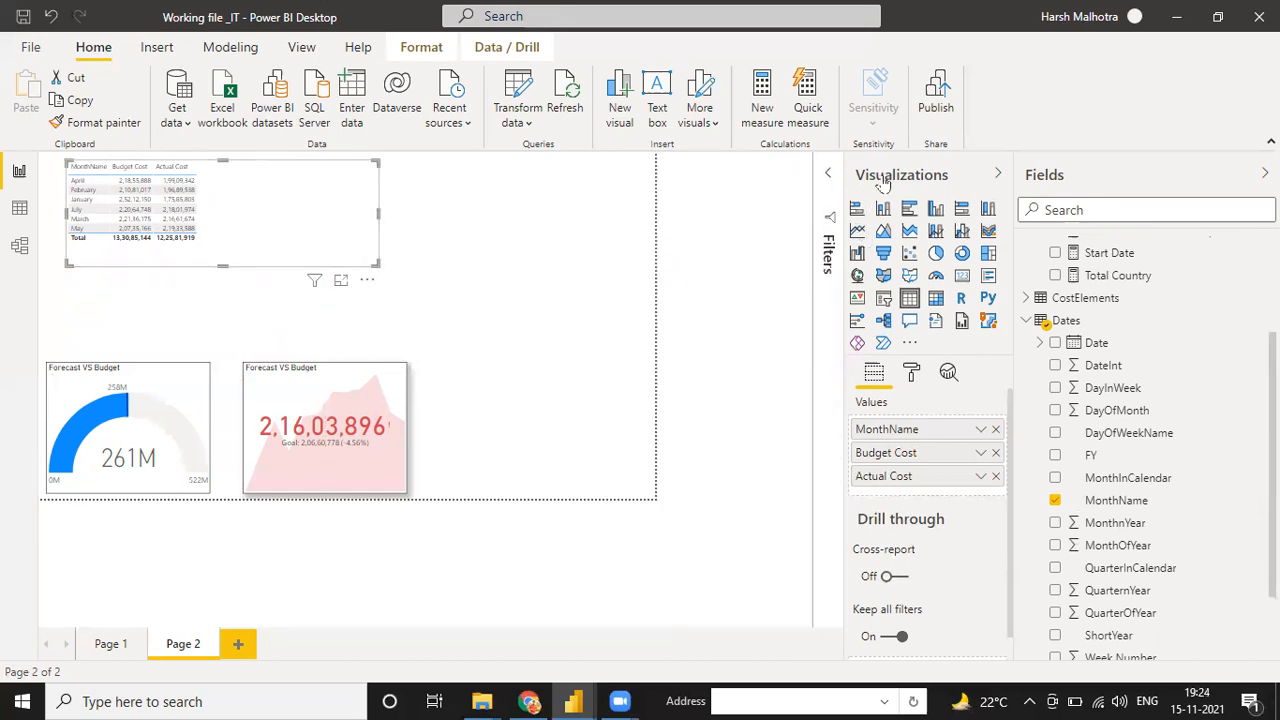
Step: Sort the MonthName column of the Dates table by MonthOfYear
scroll(1088, 415, "up", 3)
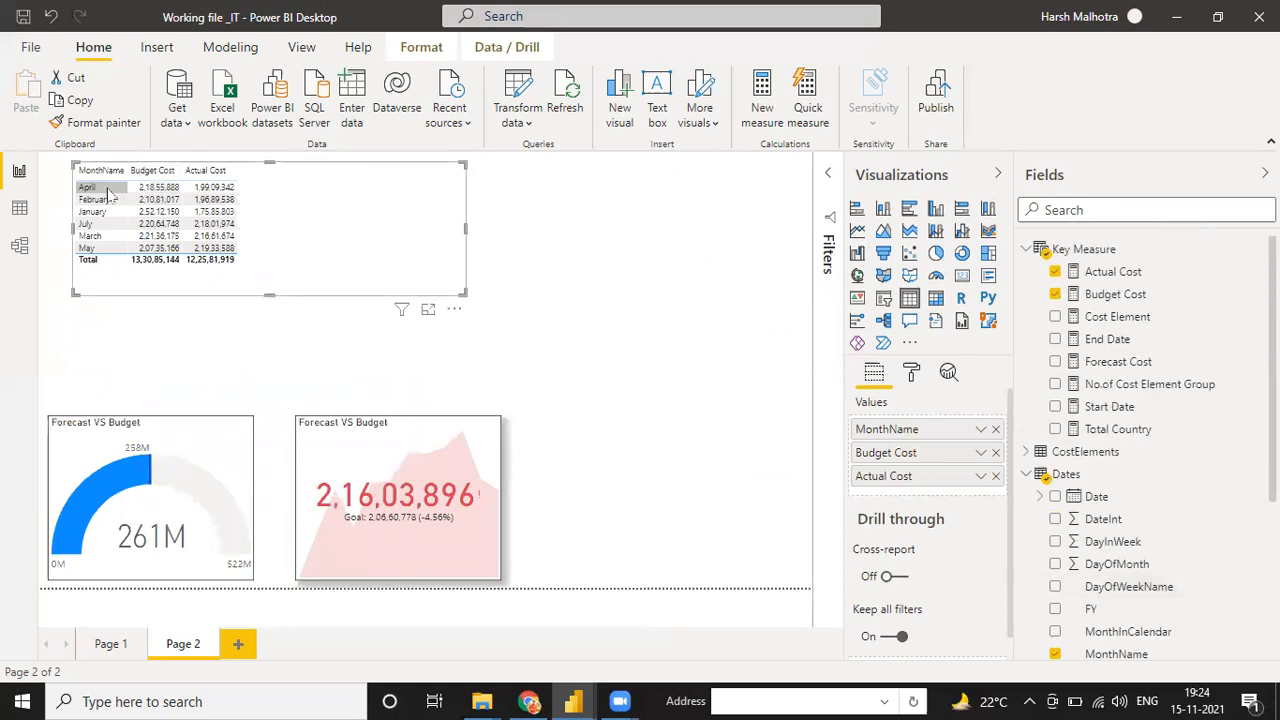
scroll(1136, 510, "down", 3)
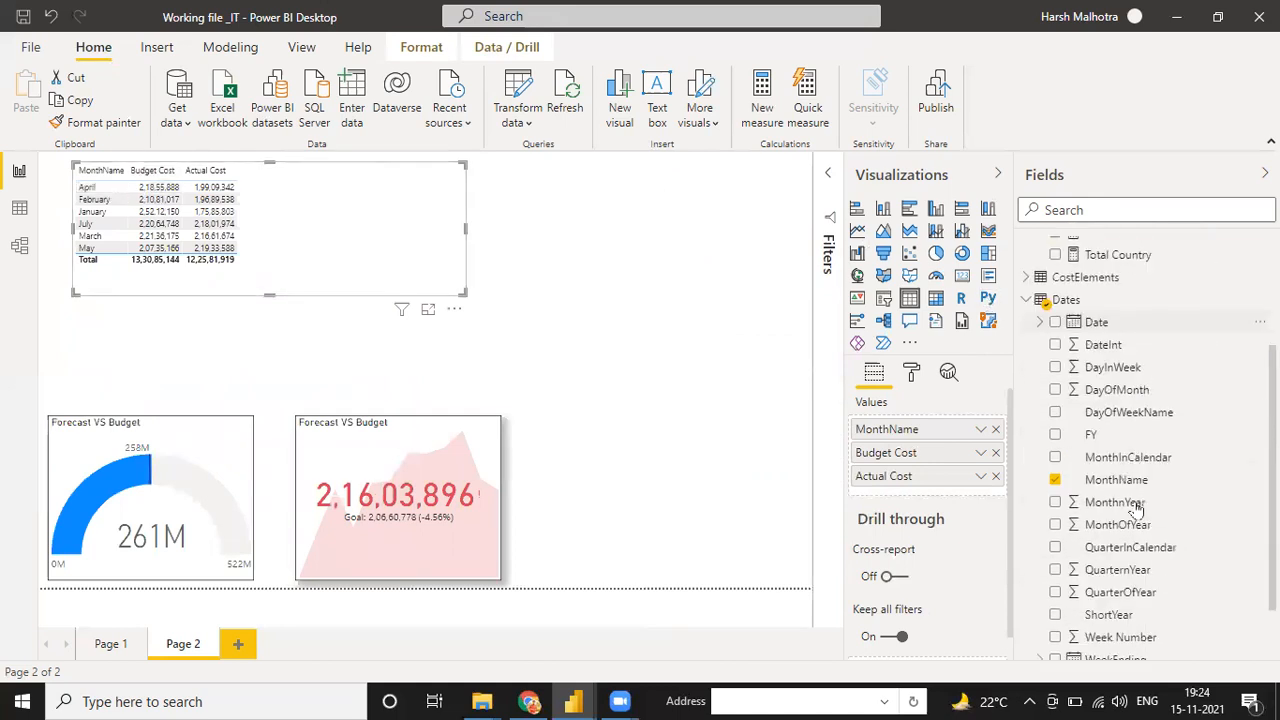
right_click(1138, 505)
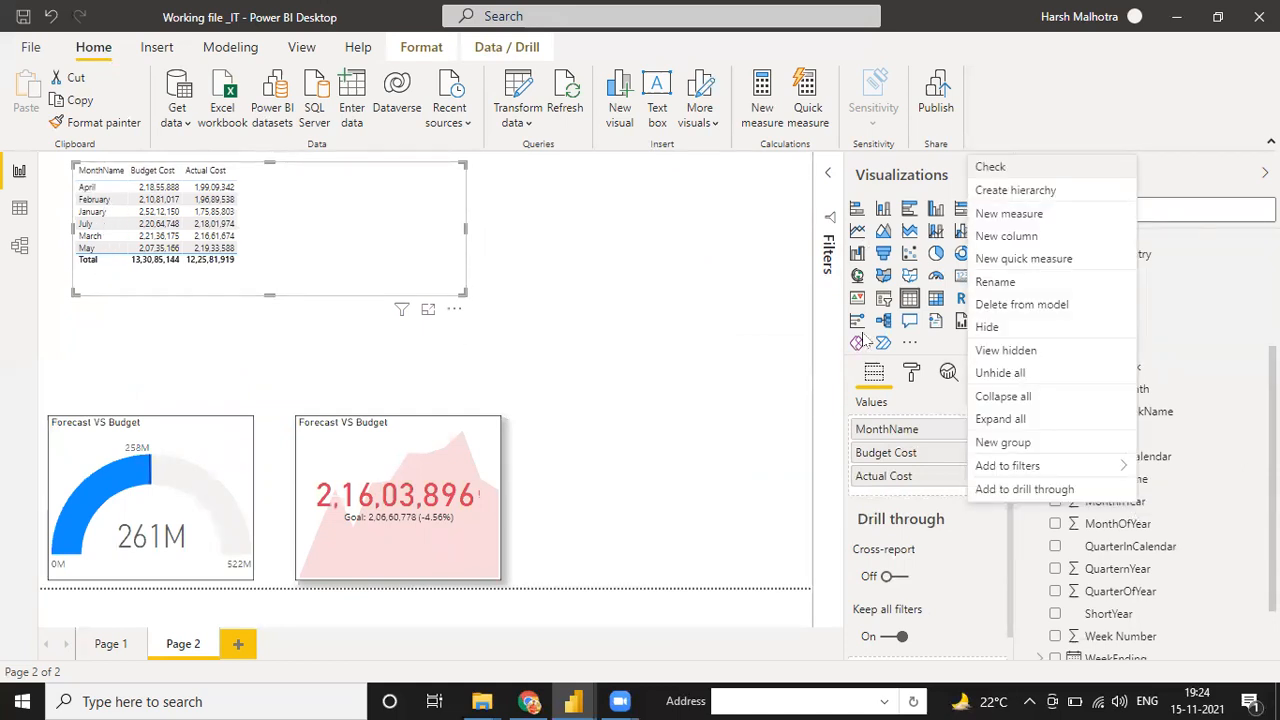
key("Escape")
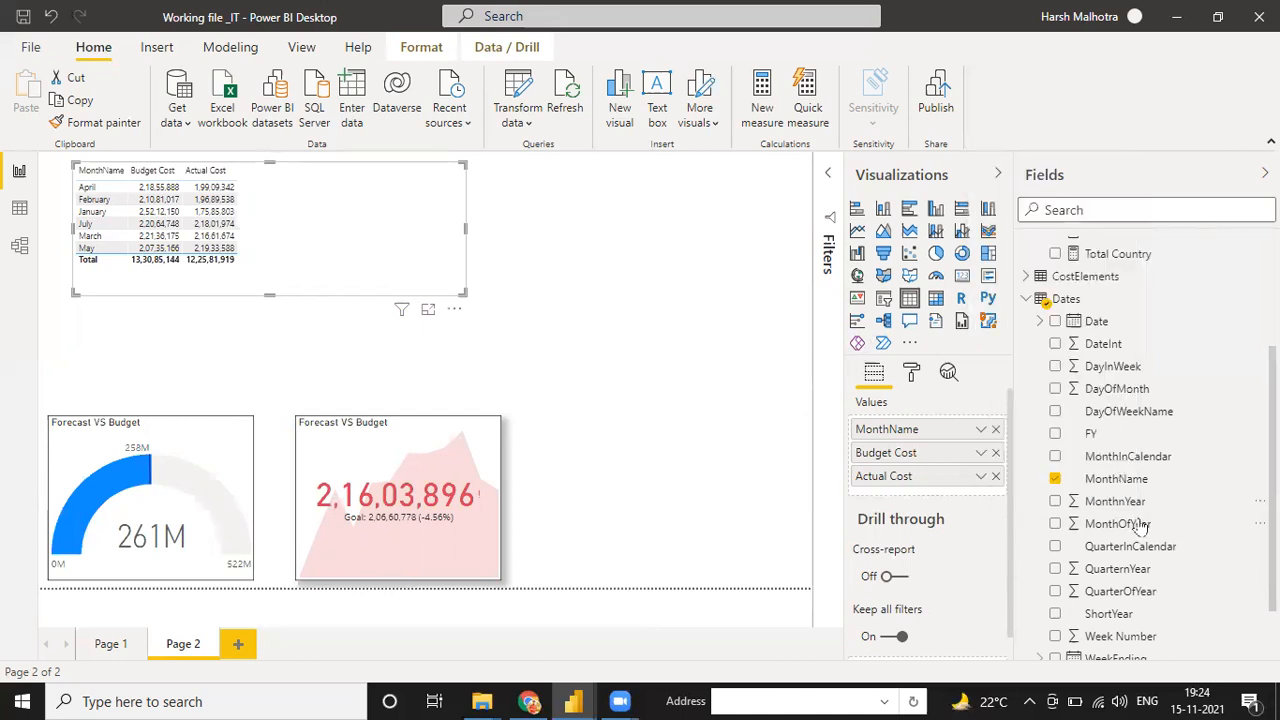
scroll(1140, 524, "down", 1)
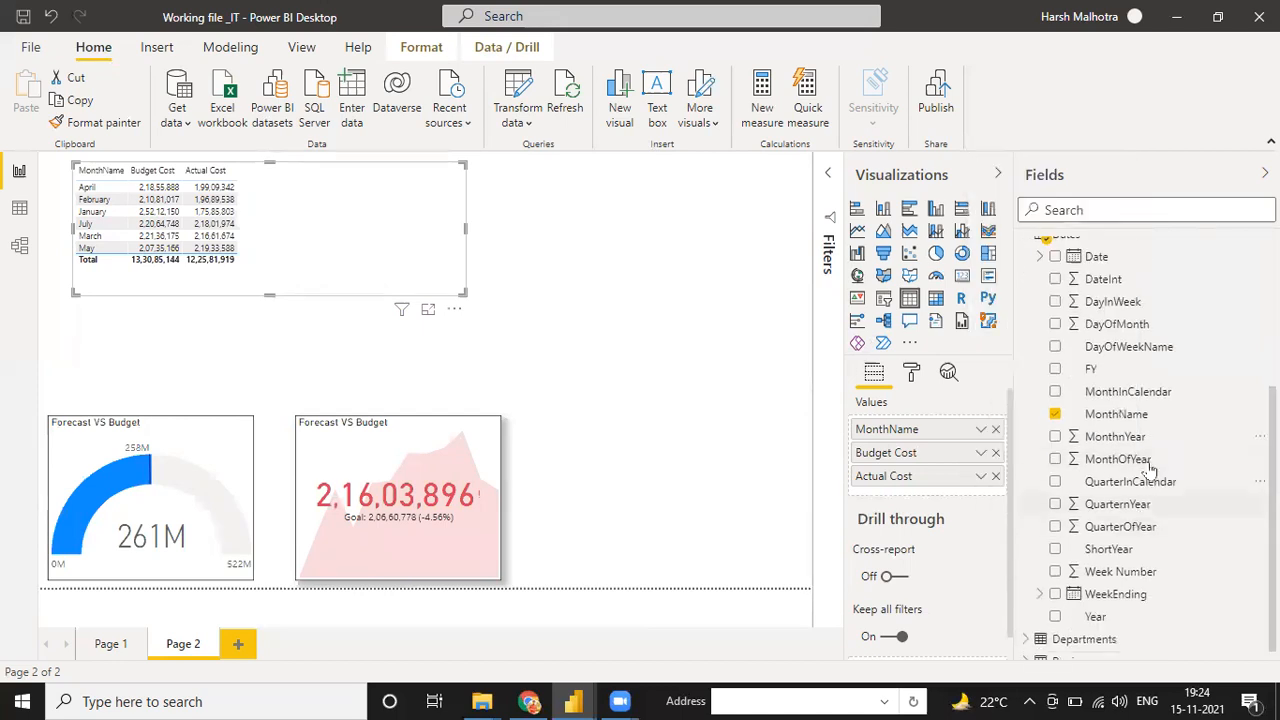
left_click(1125, 414)
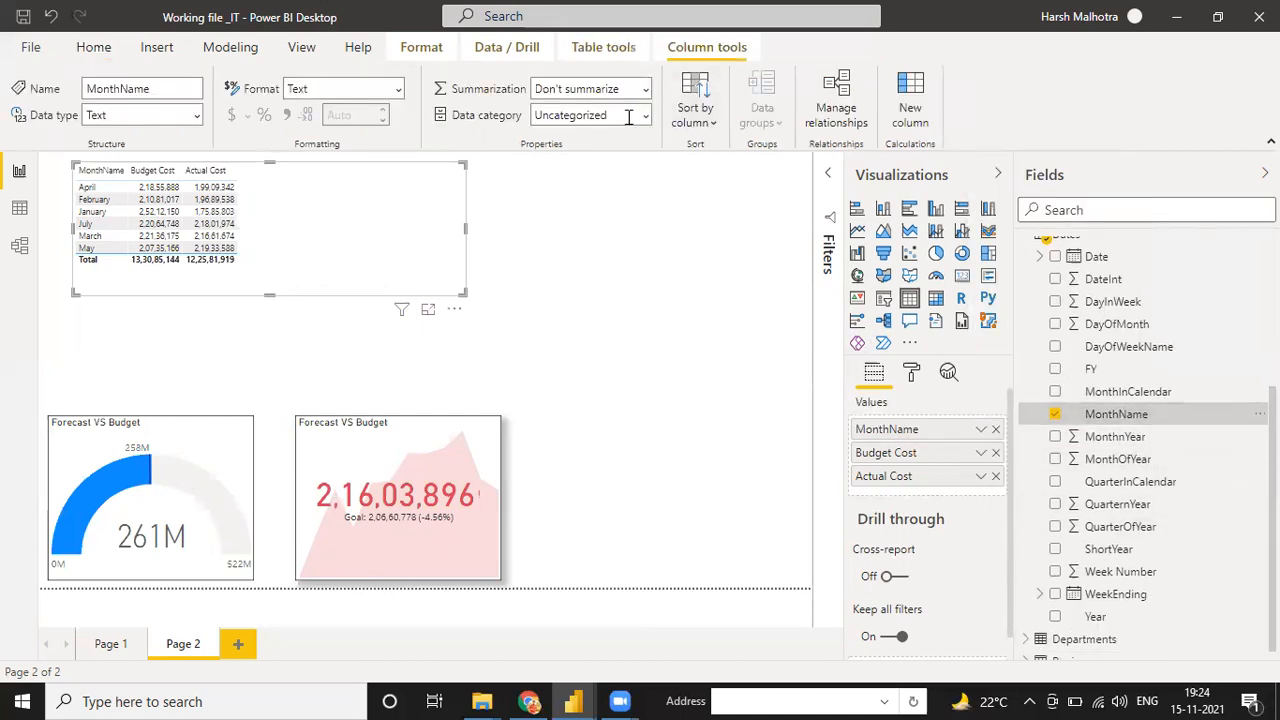
left_click(698, 120)
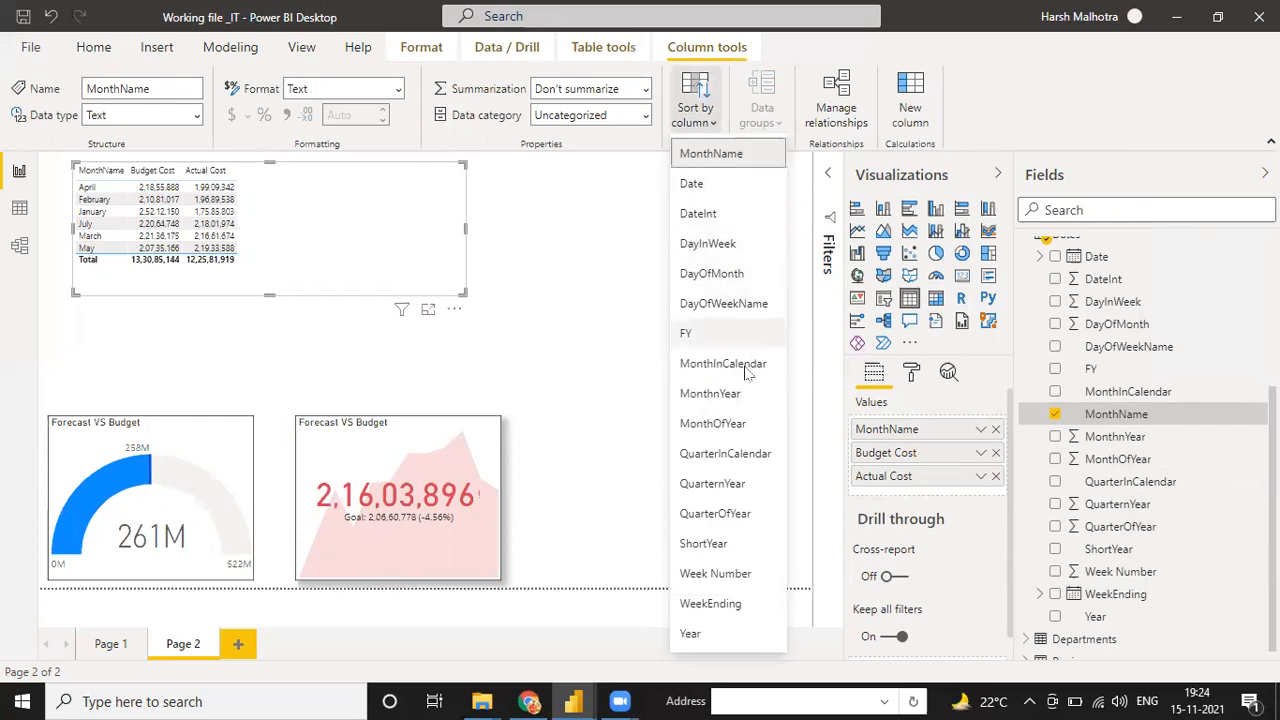
left_click(722, 425)
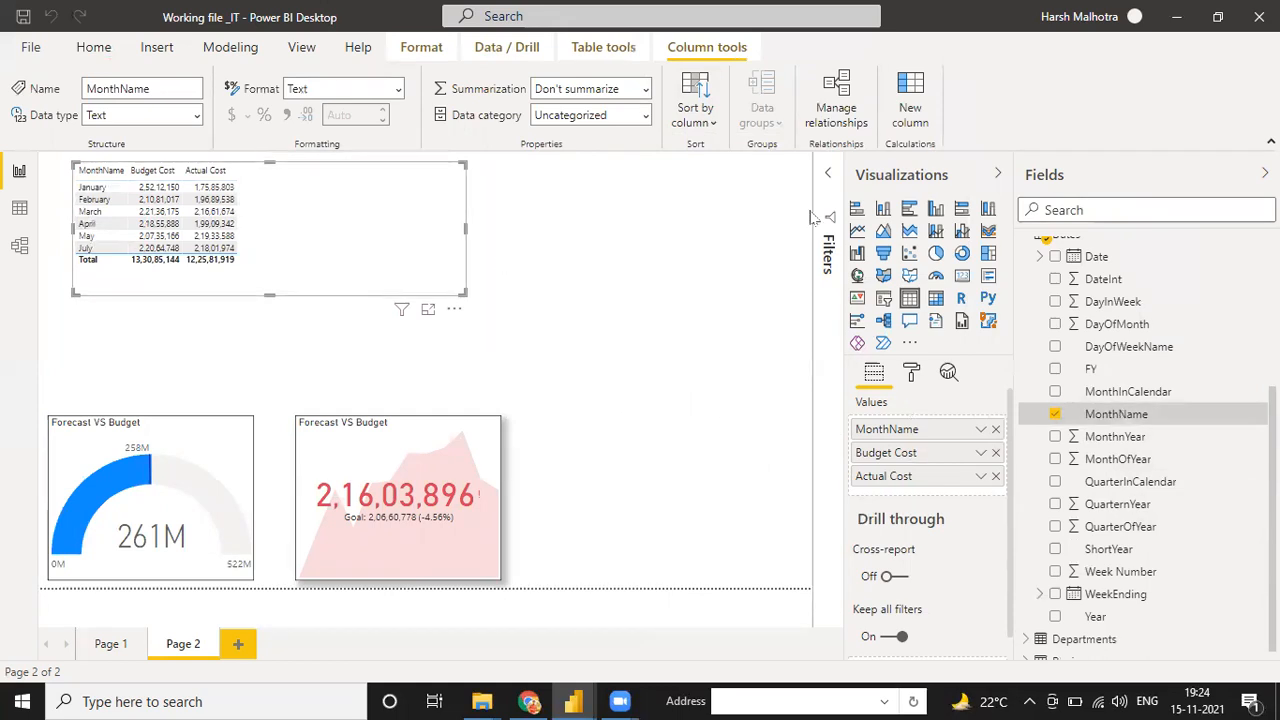
Step: Include June in the table's MonthName filter
left_click(826, 180)
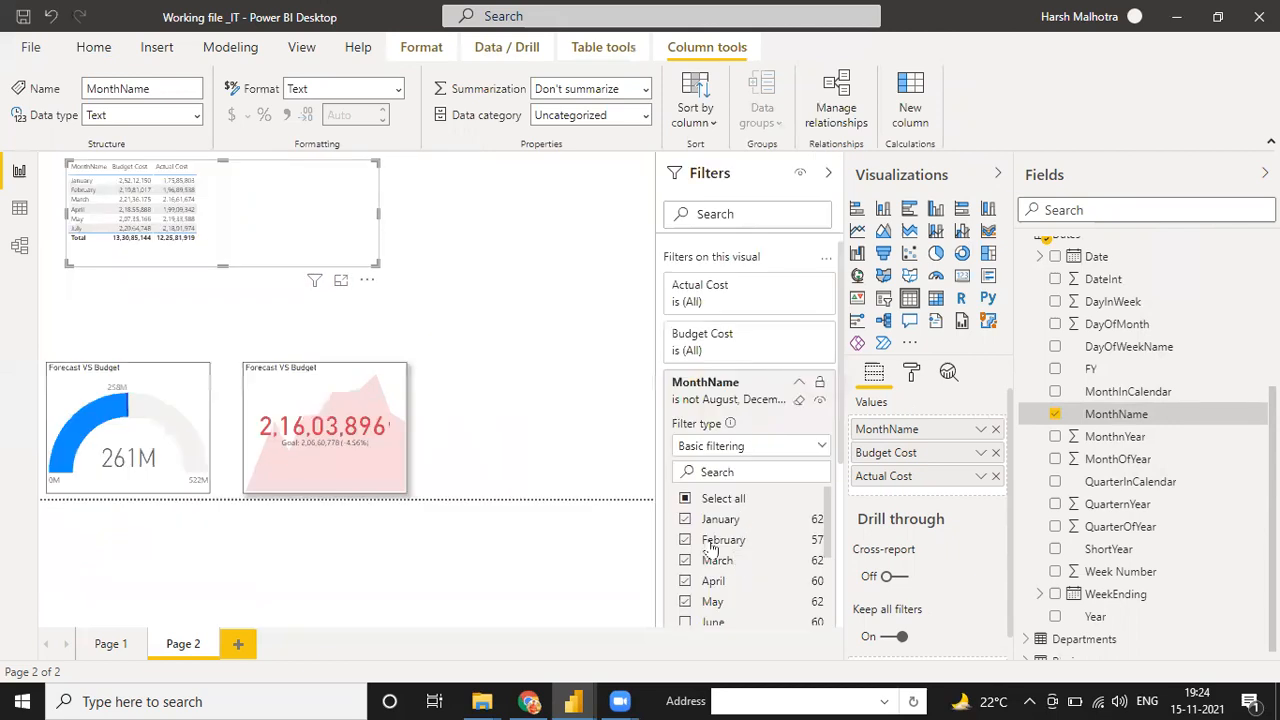
scroll(715, 550, "down", 2)
left_click(685, 523)
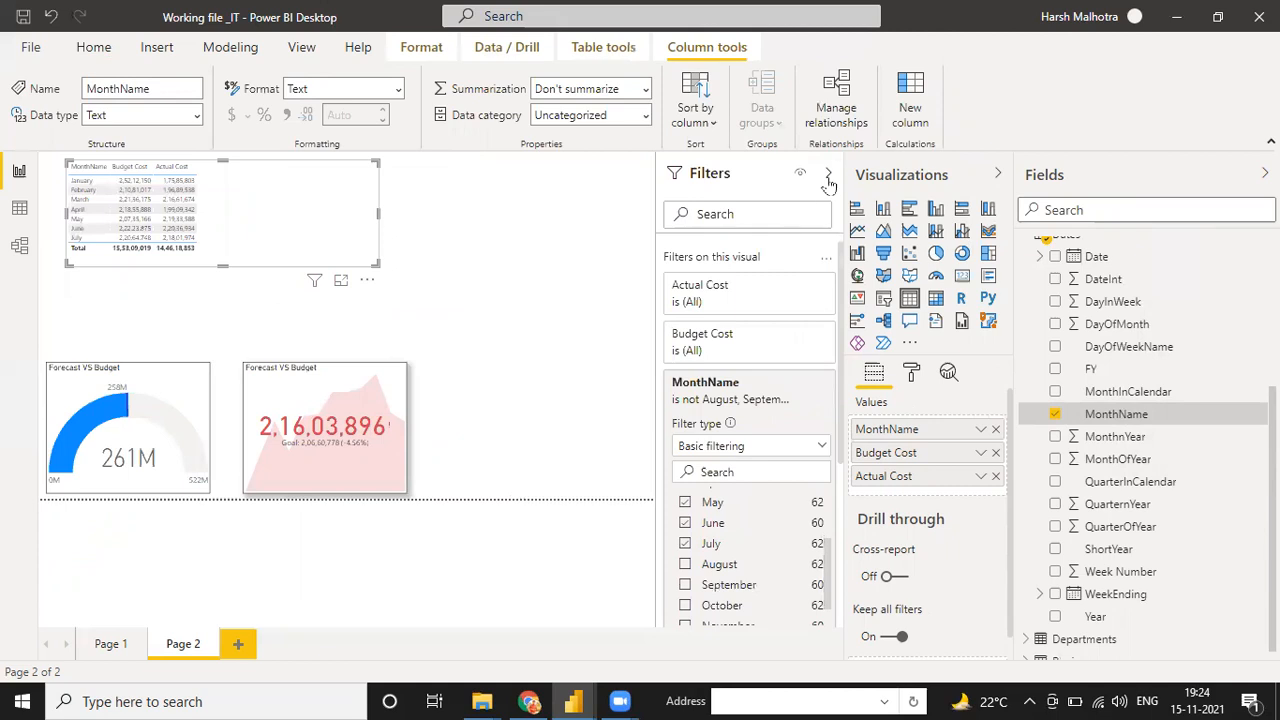
left_click(828, 176)
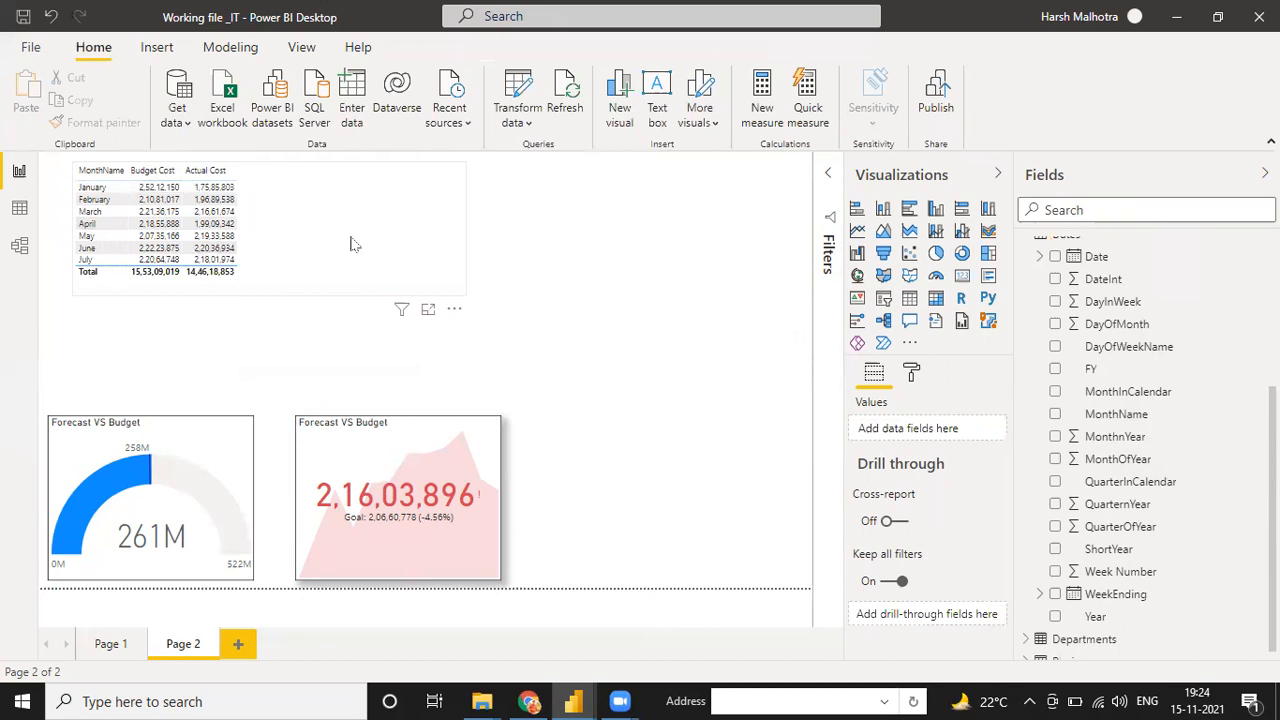
Step: Create a new measure in the Key Measure table and name it Budget Vs Actual
scroll(1080, 346, "up", 5)
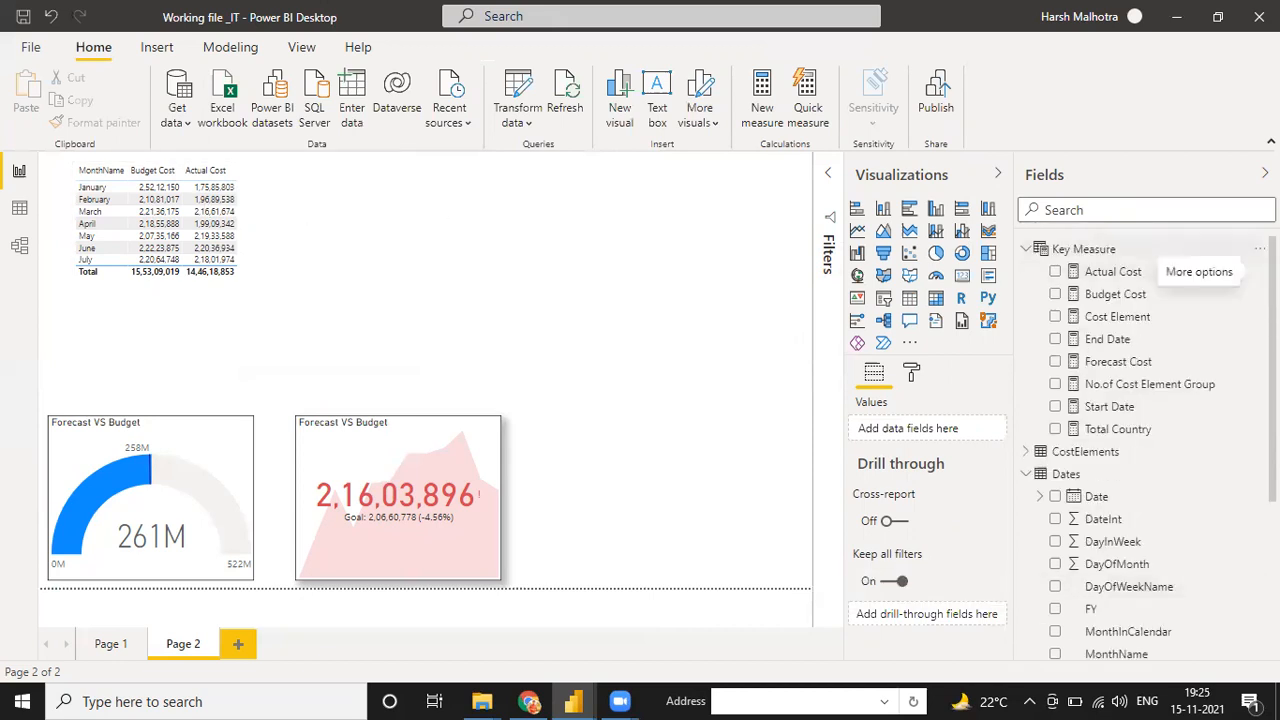
left_click(1256, 249)
left_click(1256, 258)
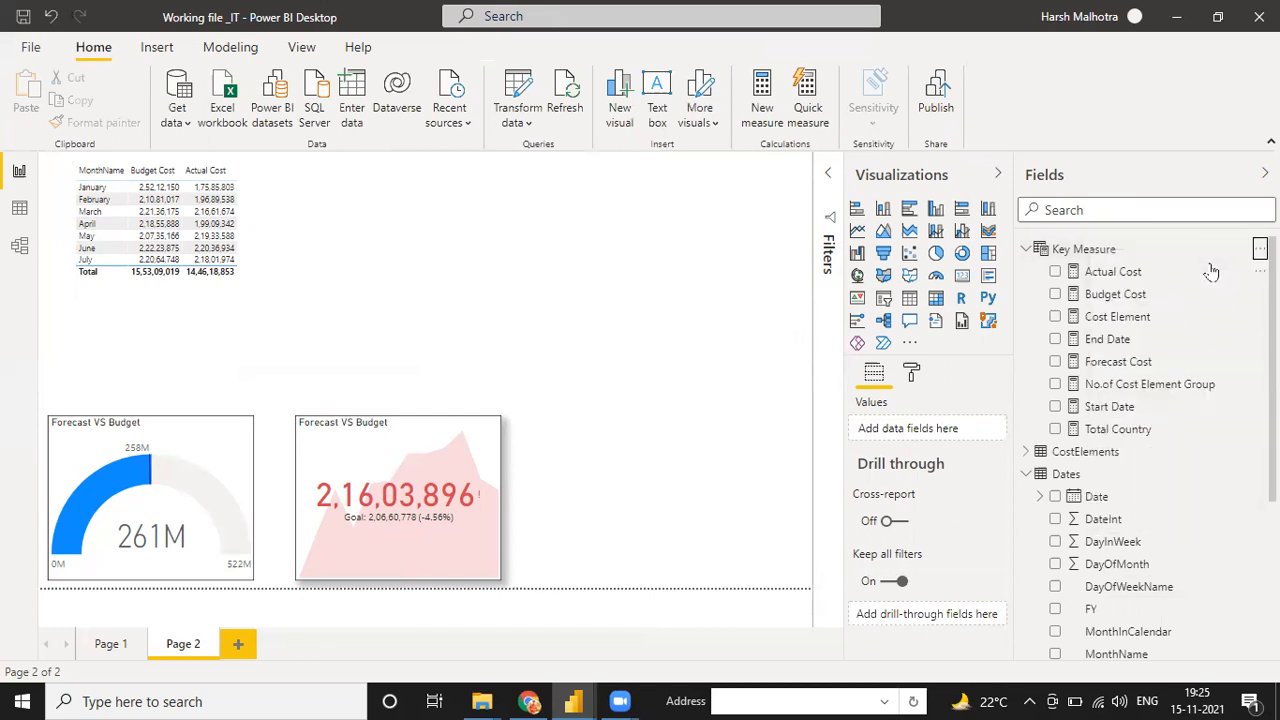
left_click(860, 232)
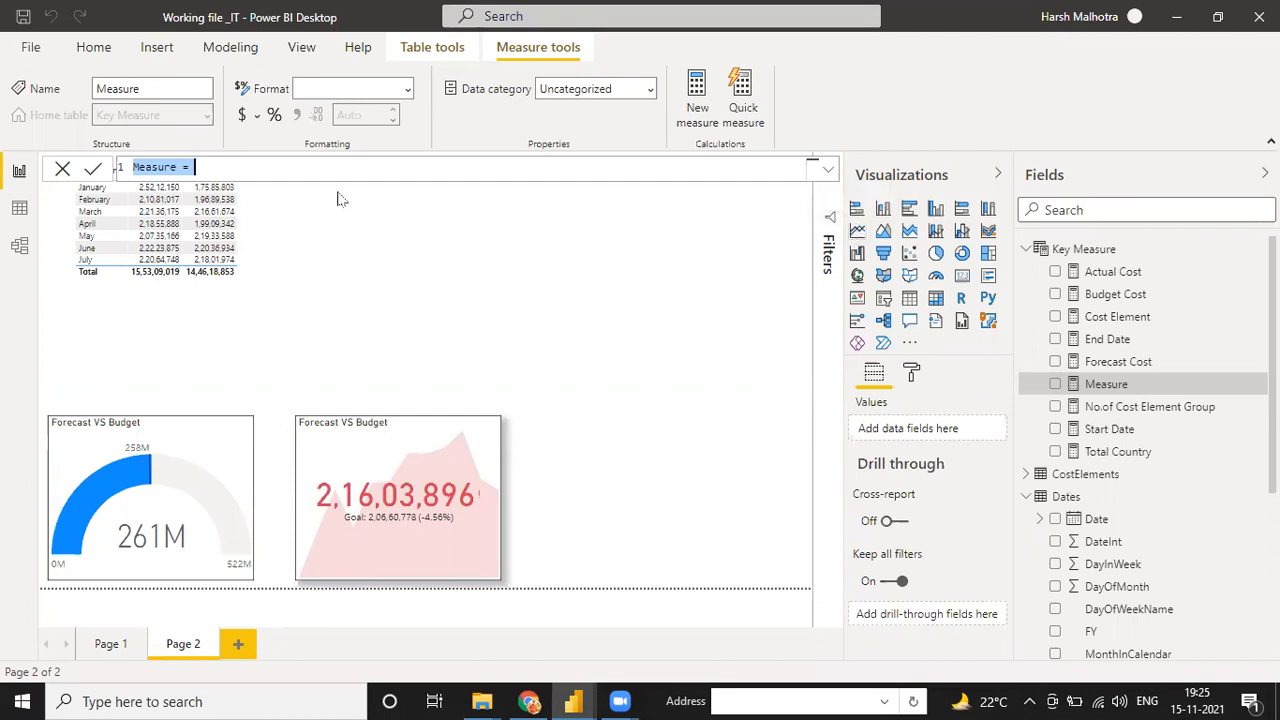
left_click(308, 167)
key("BackSpace")
key("BackSpace")
key("BackSpace")
key("BackSpace")
key("BackSpace")
key("BackSpace")
key("BackSpace")
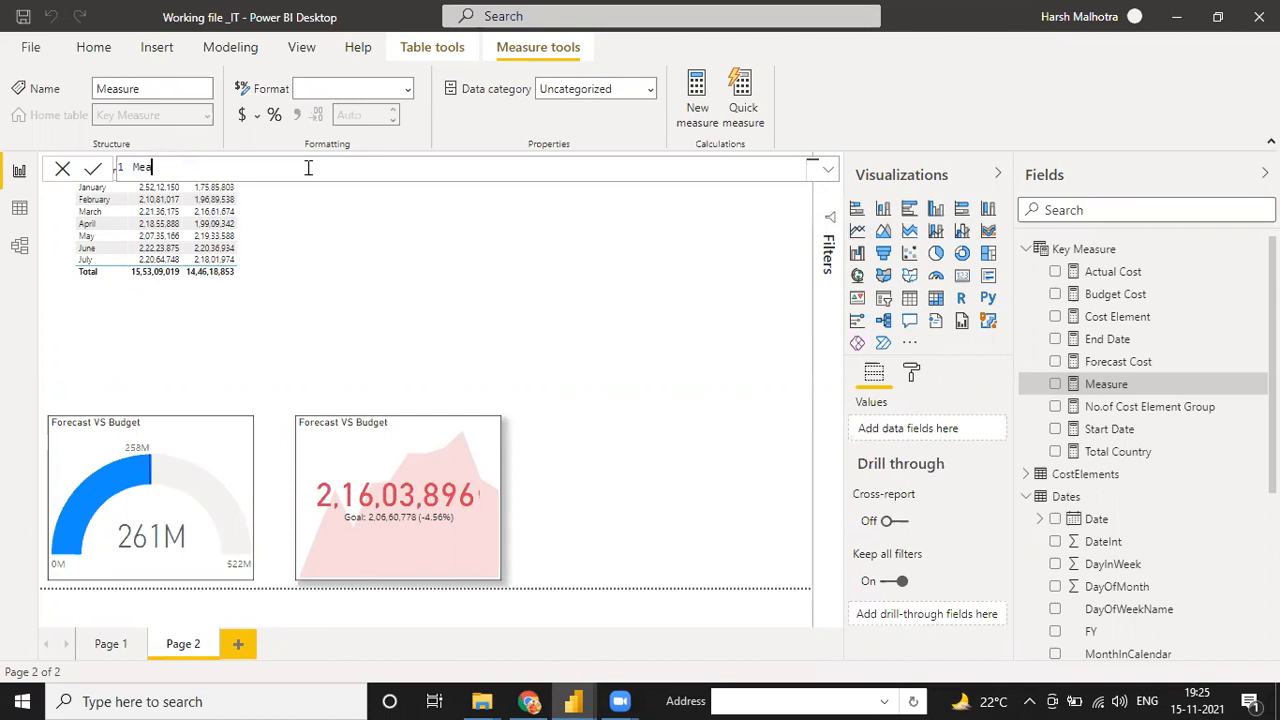
type("Va")
type("Budge")
type("t Vs Actual ")
type("=")
Step: Define the Budget Vs Actual measure on a second formula line as [Budget Cost]-'Key Measure'[Actual Cost]
key("shift+Return")
type("bud")
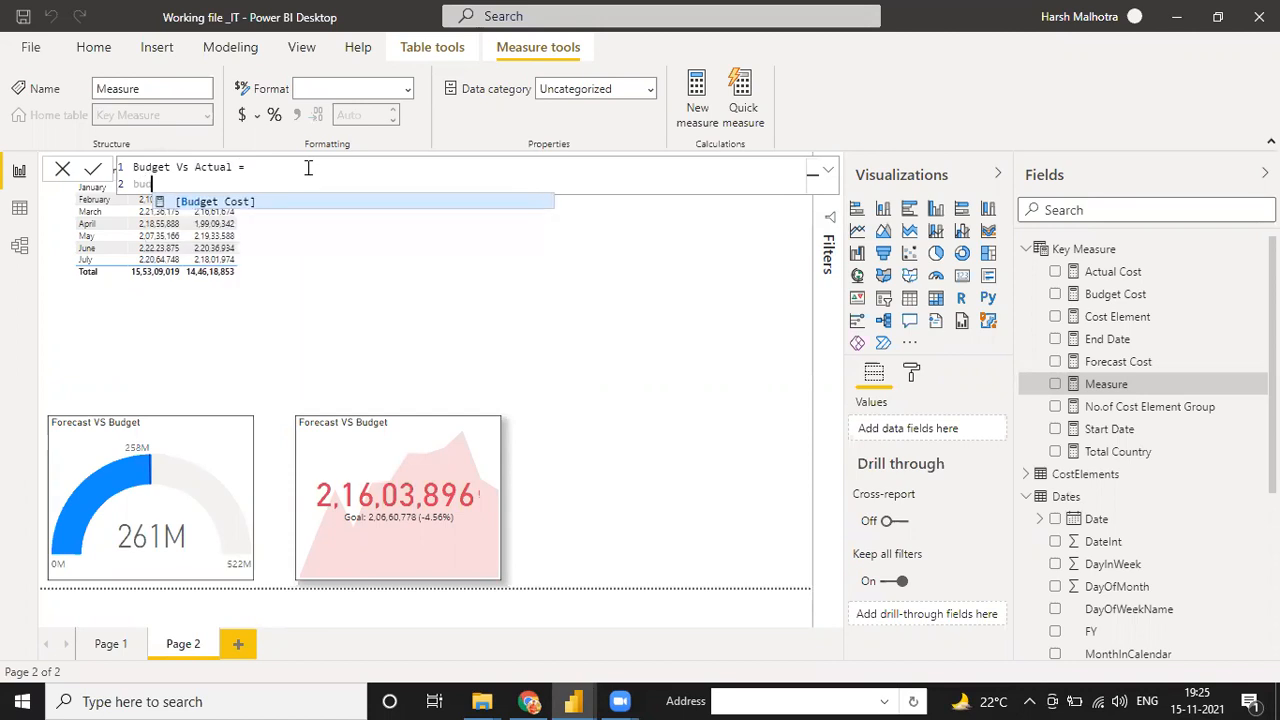
key("Tab")
type("-a")
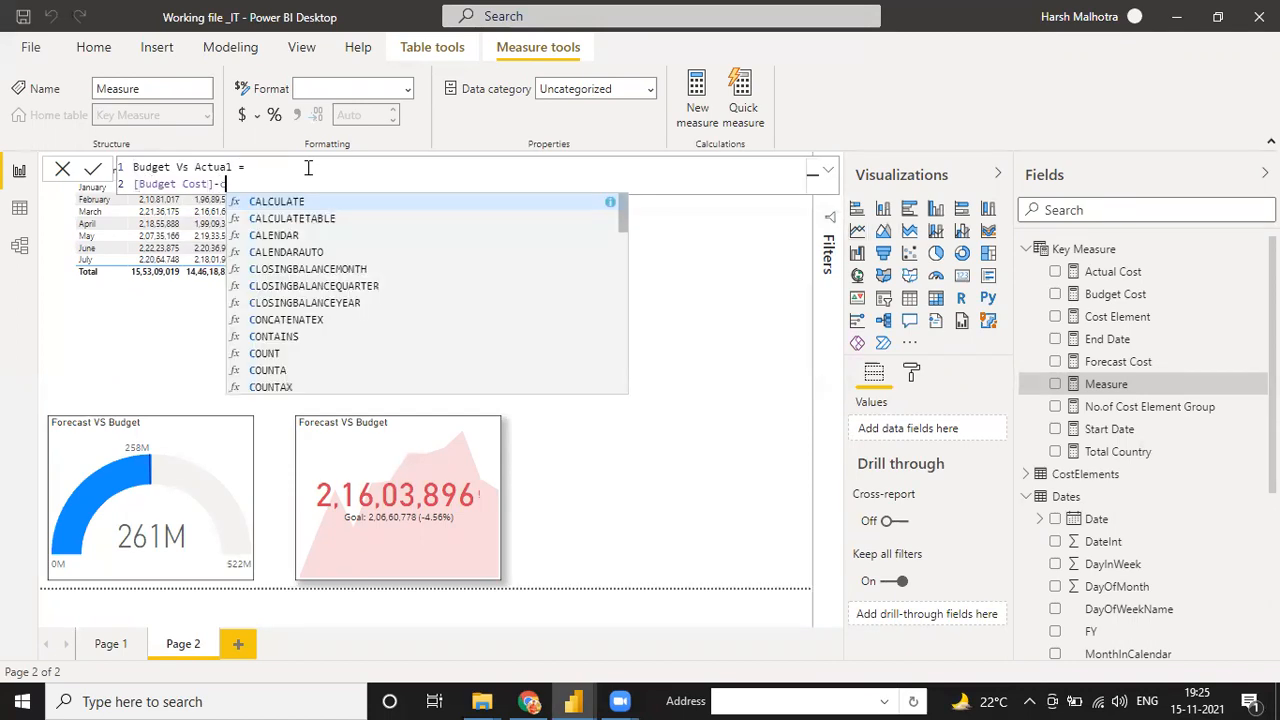
type("ctu")
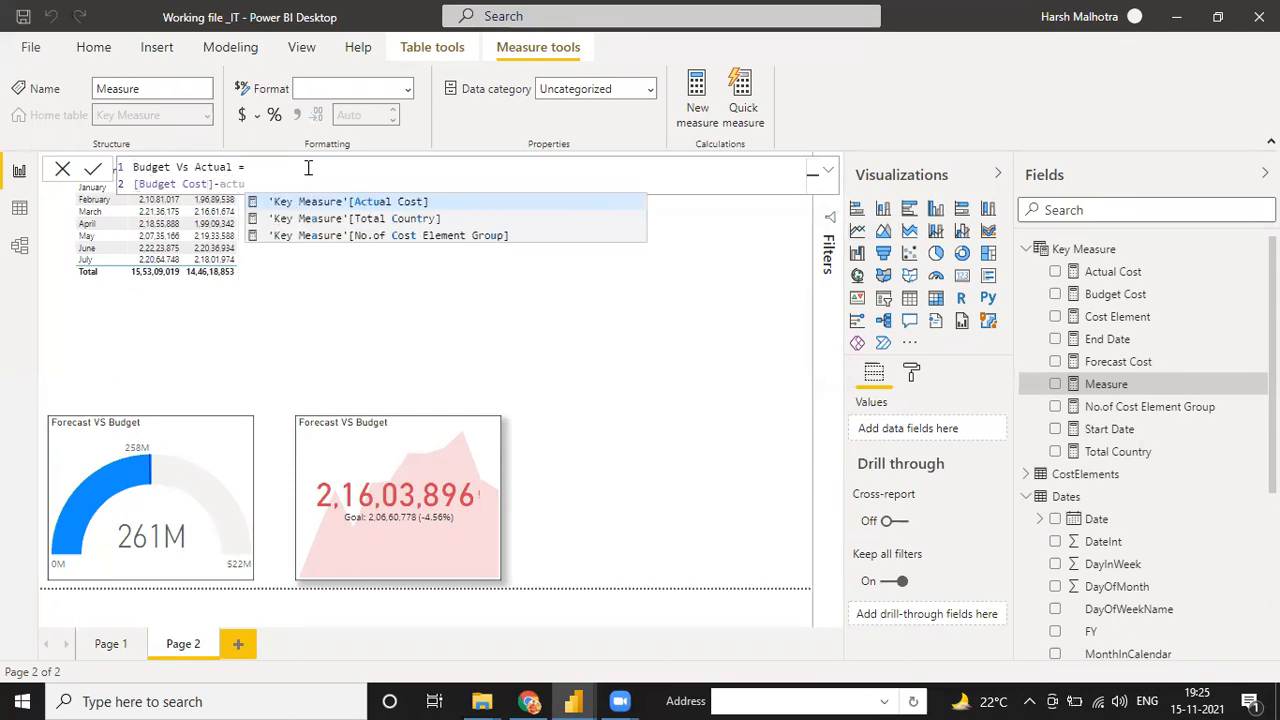
key("Tab")
key("BackSpace")
key("BackSpace")
key("BackSpace")
key("BackSpace")
key("BackSpace")
key("BackSpace")
key("BackSpace")
key("BackSpace")
key("BackSpace")
key("BackSpace")
key("BackSpace")
key("BackSpace")
key("BackSpace")
key("BackSpace")
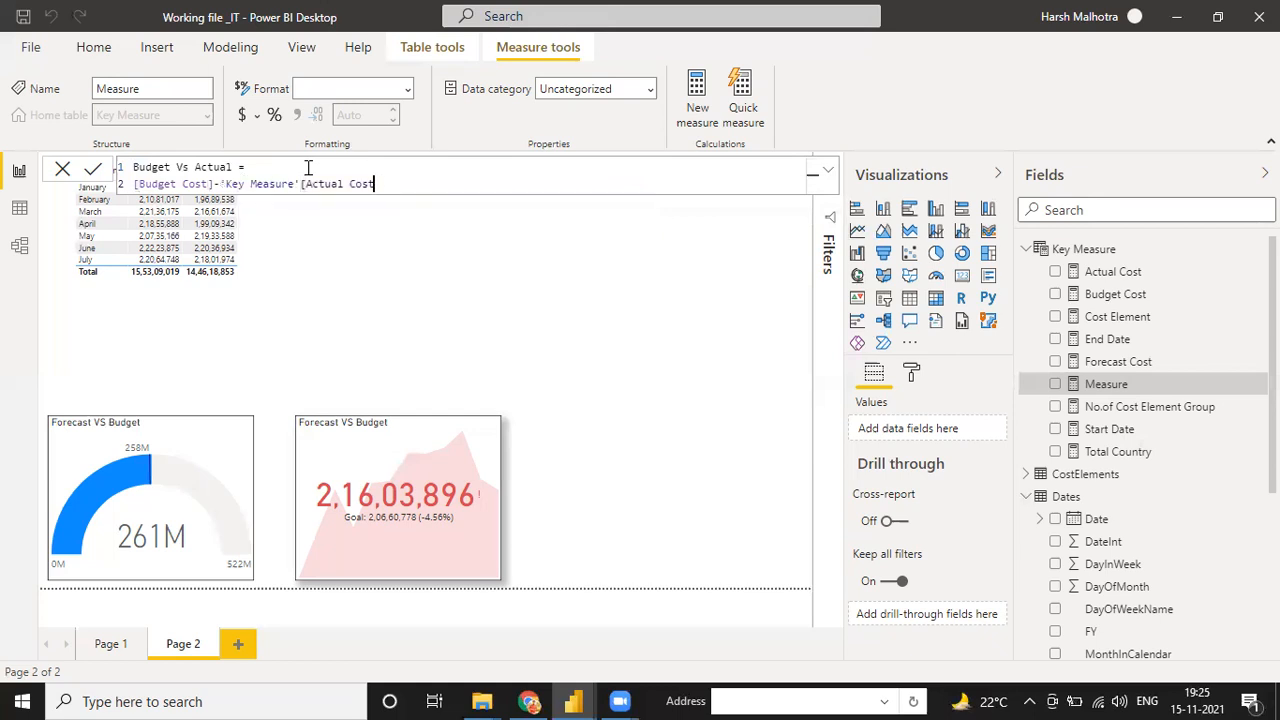
key("BackSpace")
key("BackSpace")
key("BackSpace")
key("BackSpace")
key("BackSpace")
key("BackSpace")
key("BackSpace")
key("BackSpace")
key("BackSpace")
key("BackSpace")
key("BackSpace")
key("BackSpace")
type("A")
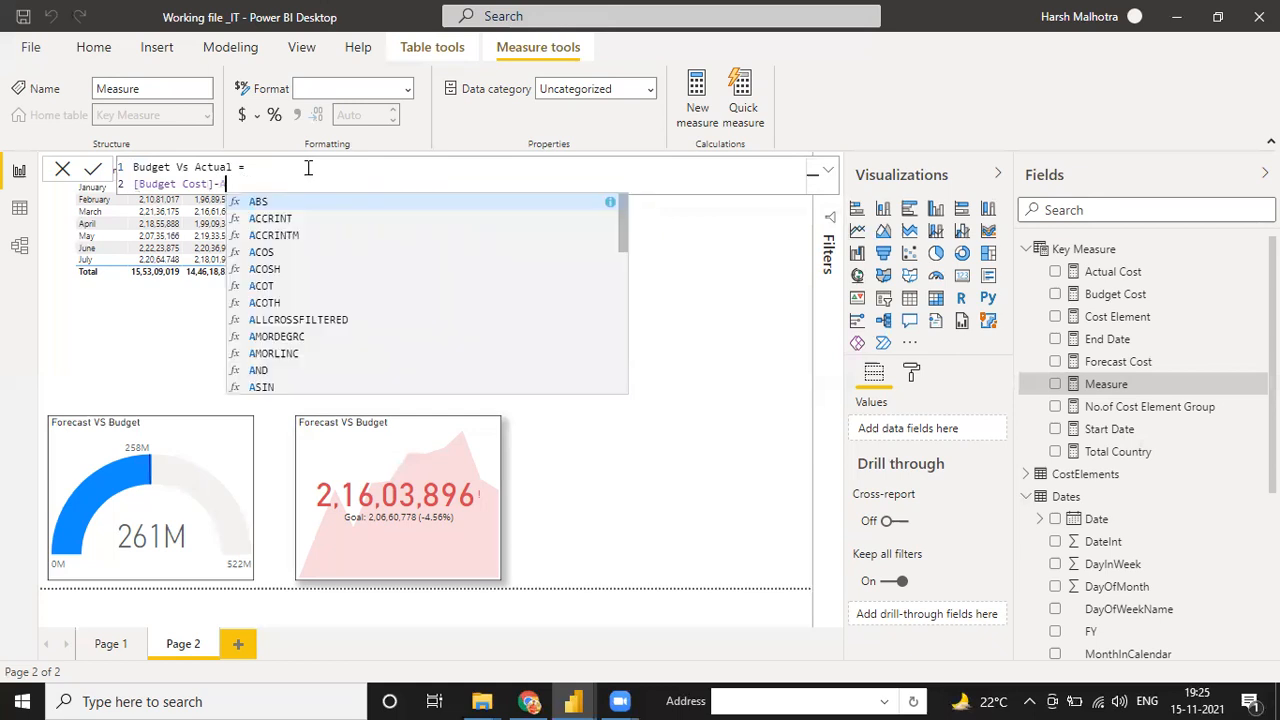
type("ctu")
key("Tab")
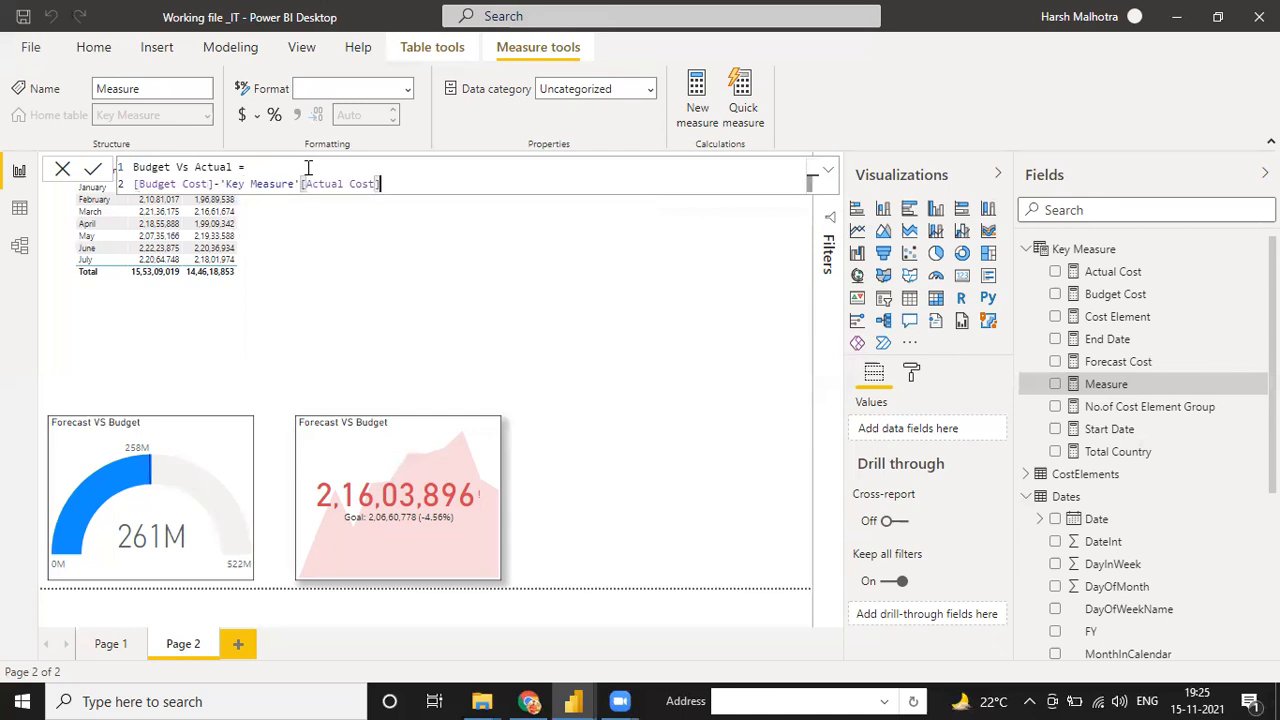
type(")")
key("BackSpace")
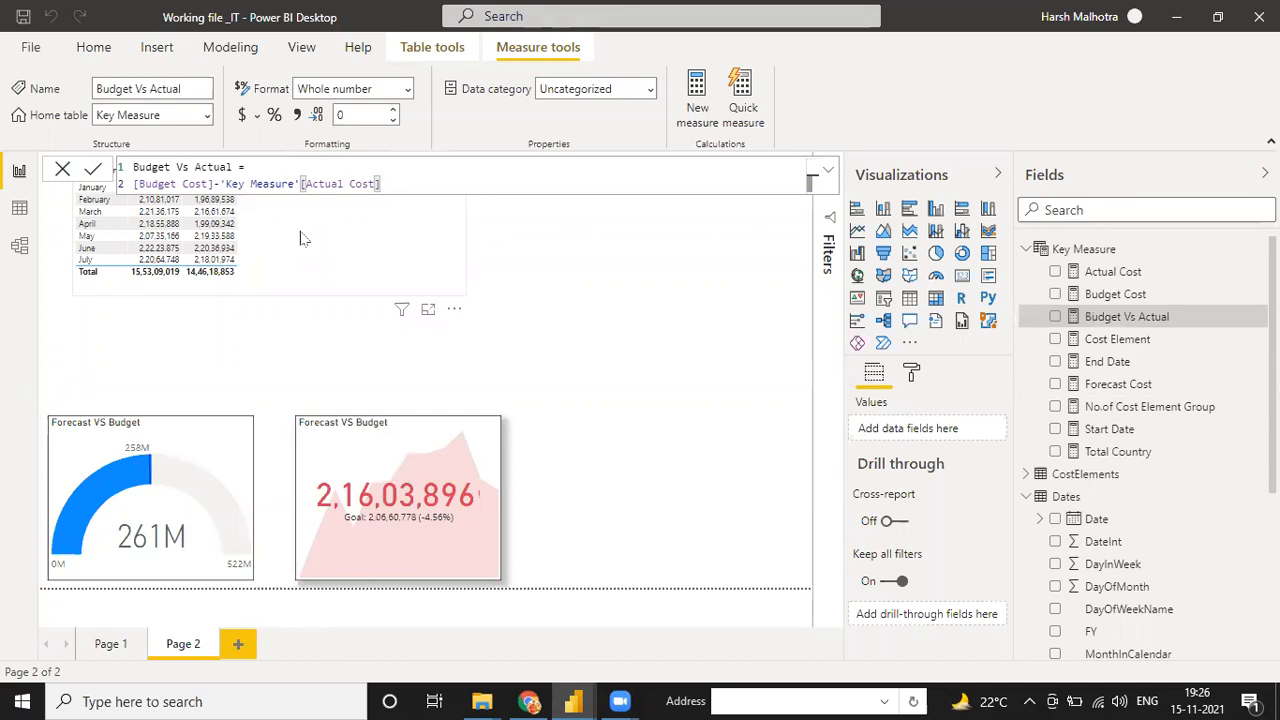
Step: Add the Budget Vs Actual measure to the monthly cost table and format it with a thousands separator
left_click(571, 354)
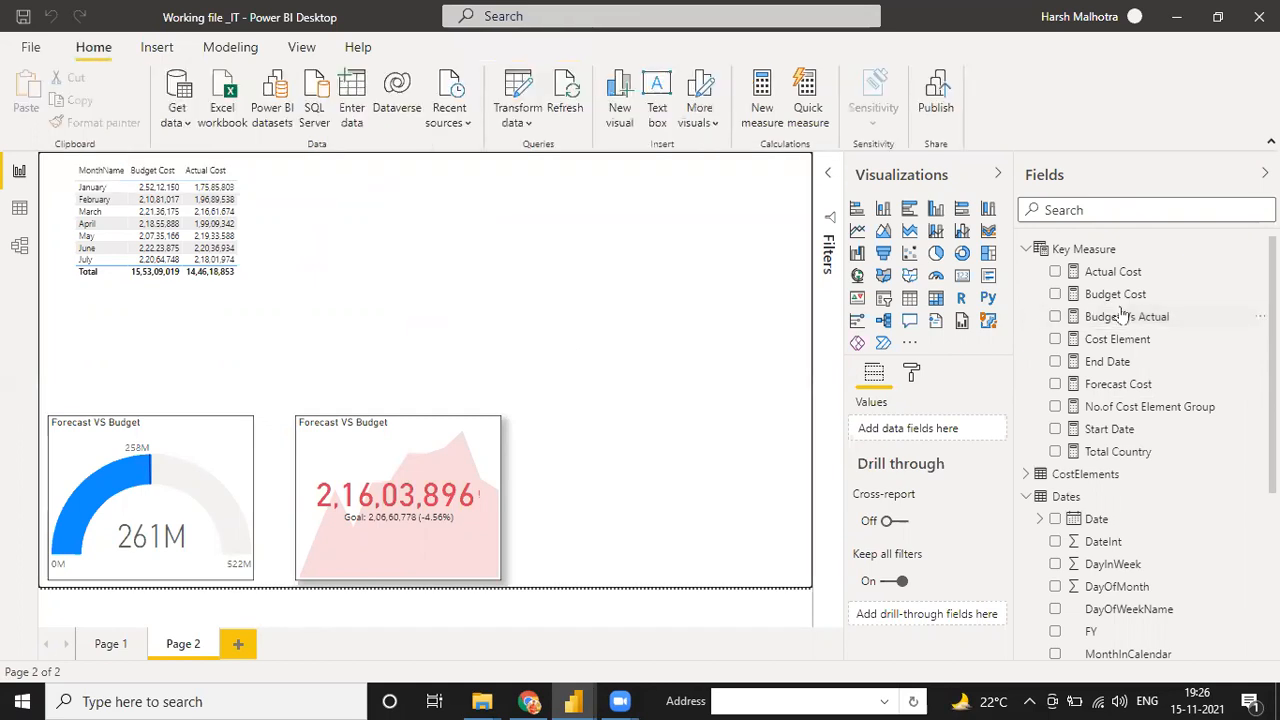
left_click_drag(1120, 318, 417, 226)
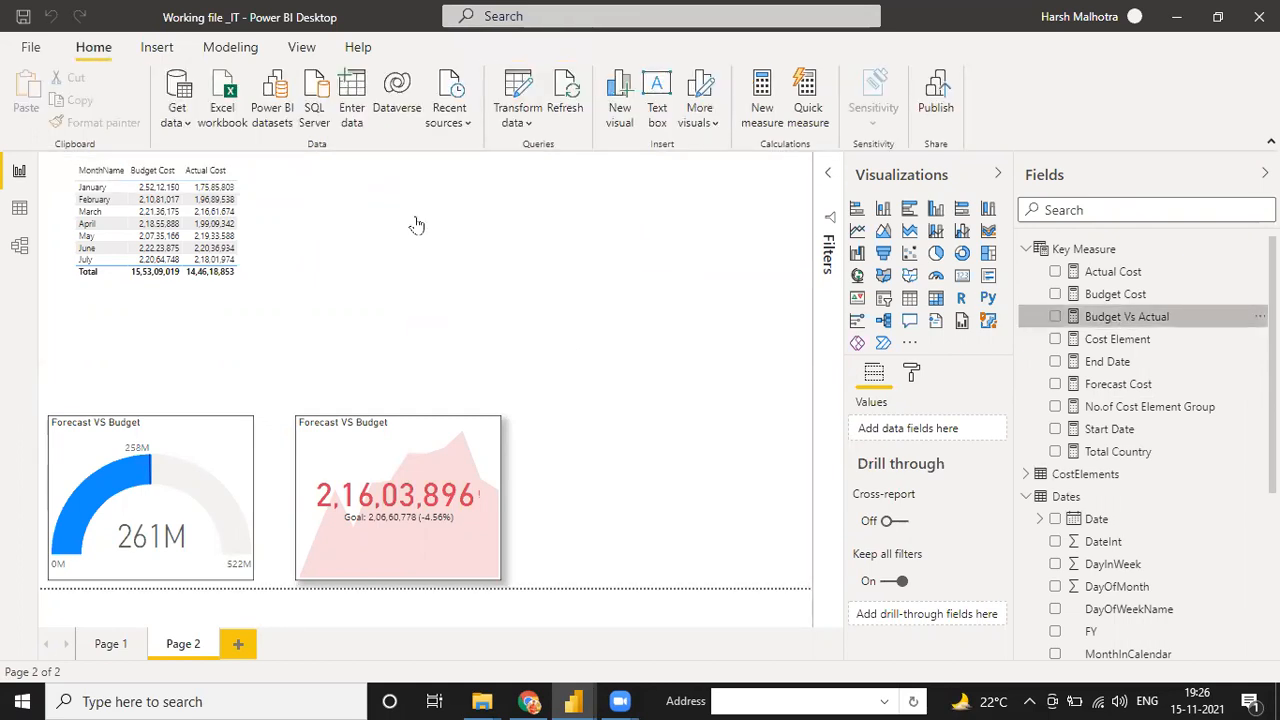
left_click_drag(487, 330, 470, 320)
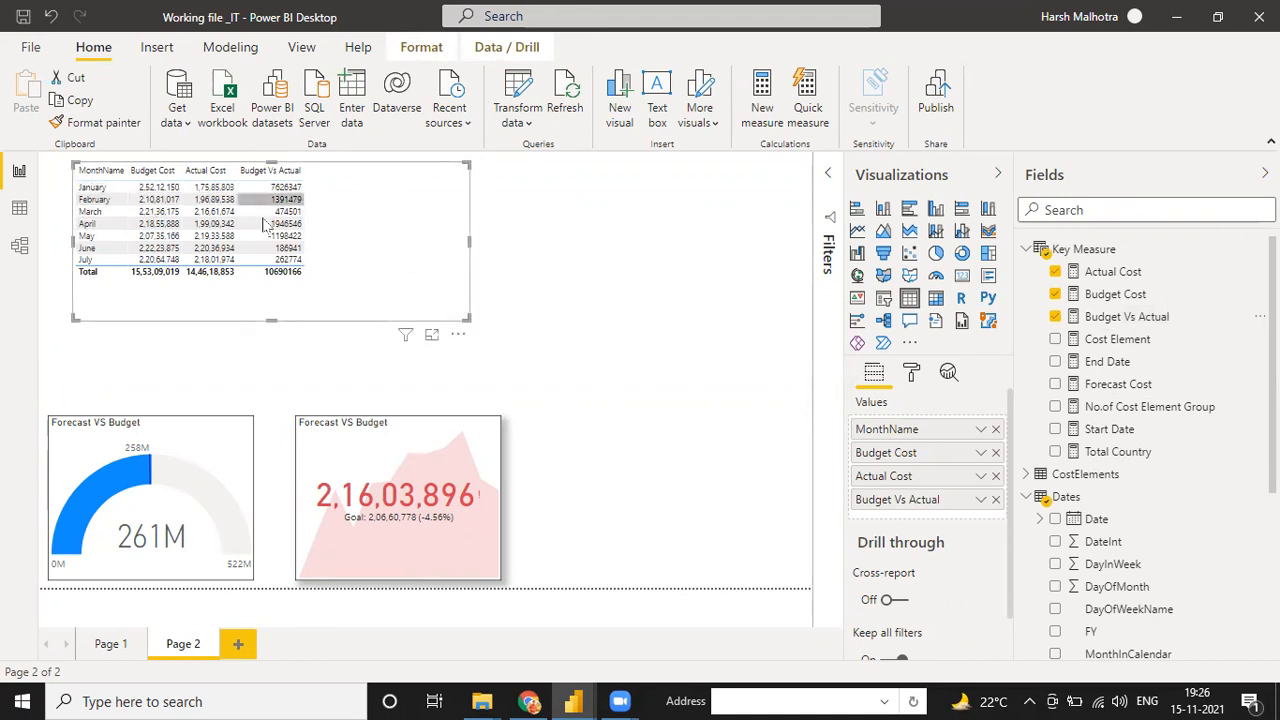
left_click(1122, 320)
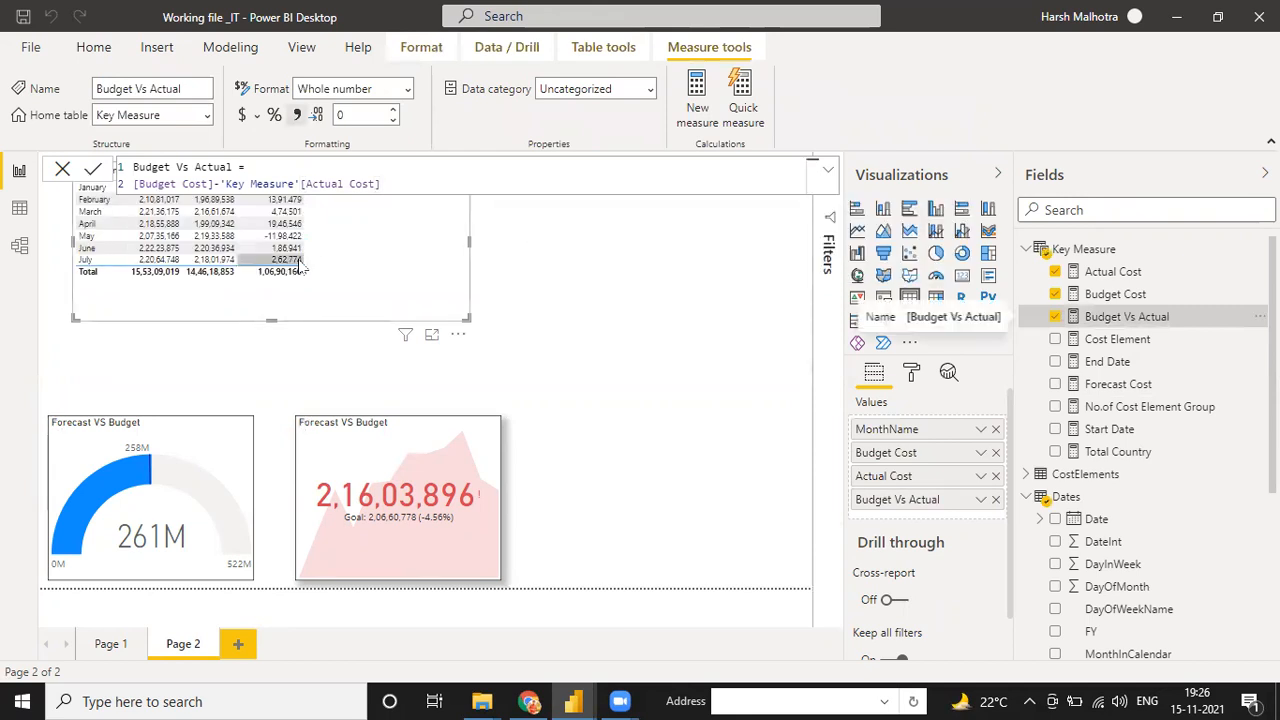
Step: Widen the monthly cost table to make room for another column
left_click(538, 281)
left_click(407, 286)
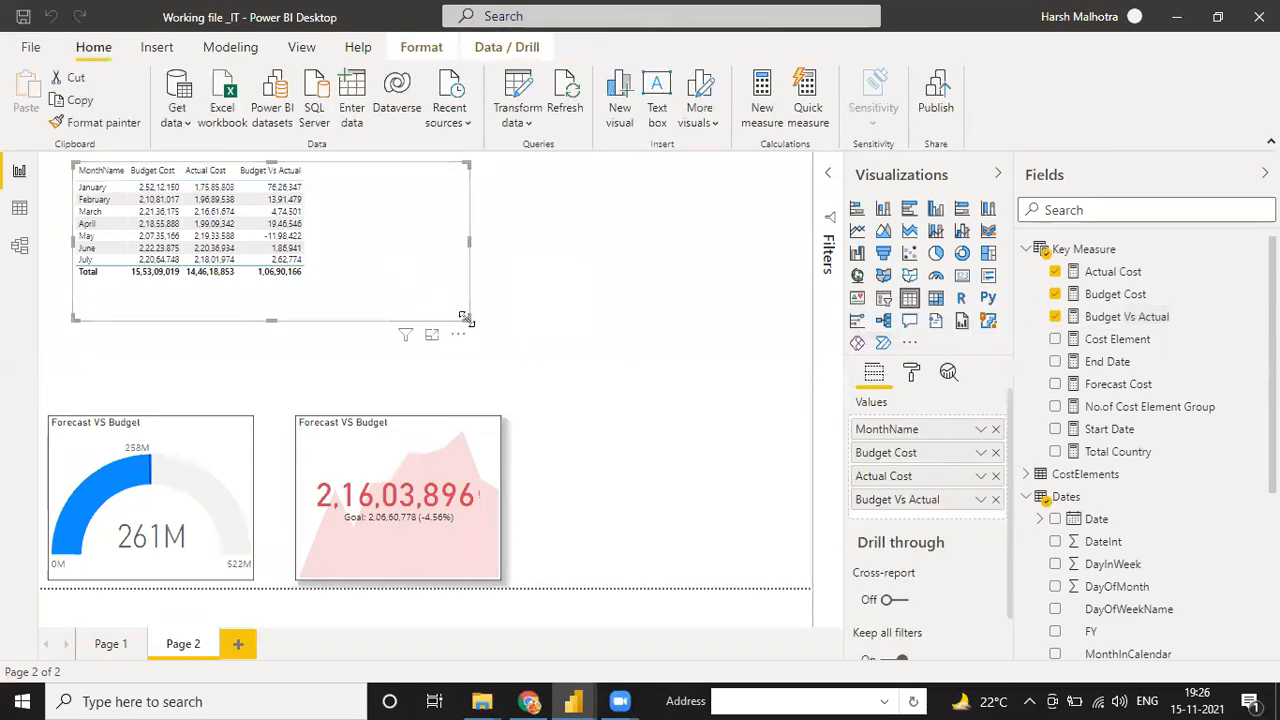
left_click_drag(484, 344, 560, 318)
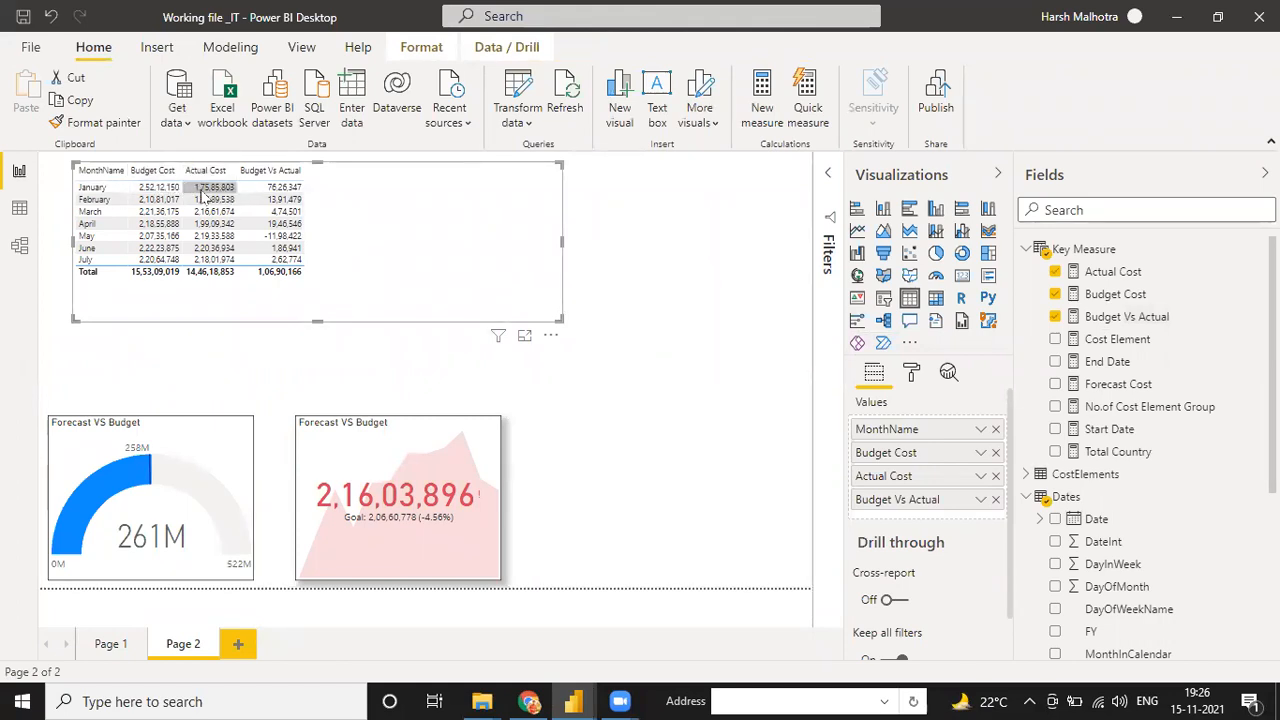
left_click(180, 189)
left_click(271, 189)
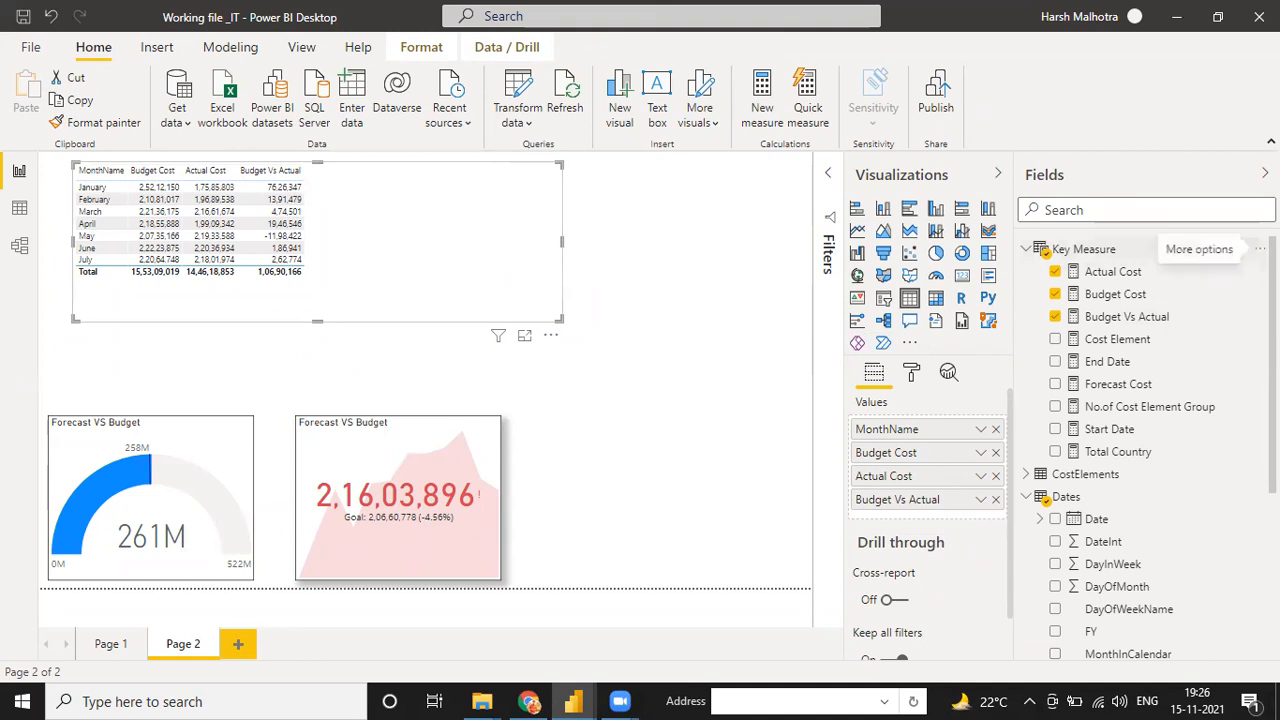
Step: Create a new measure in the Key Measure table, name it Budget Vs Actual %, and start a second formula line
left_click(1260, 249)
key("Escape")
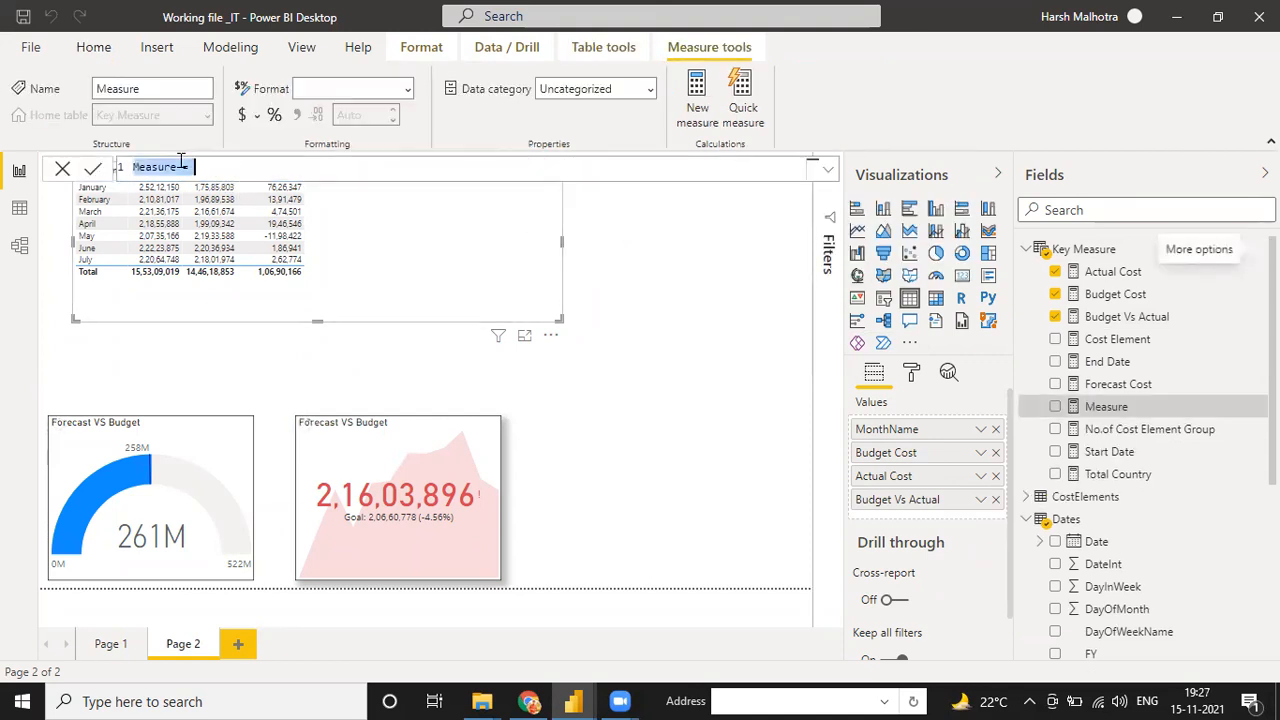
left_click(184, 167)
key("BackSpace")
key("BackSpace")
key("BackSpace")
key("BackSpace")
key("BackSpace")
key("BackSpace")
key("BackSpace")
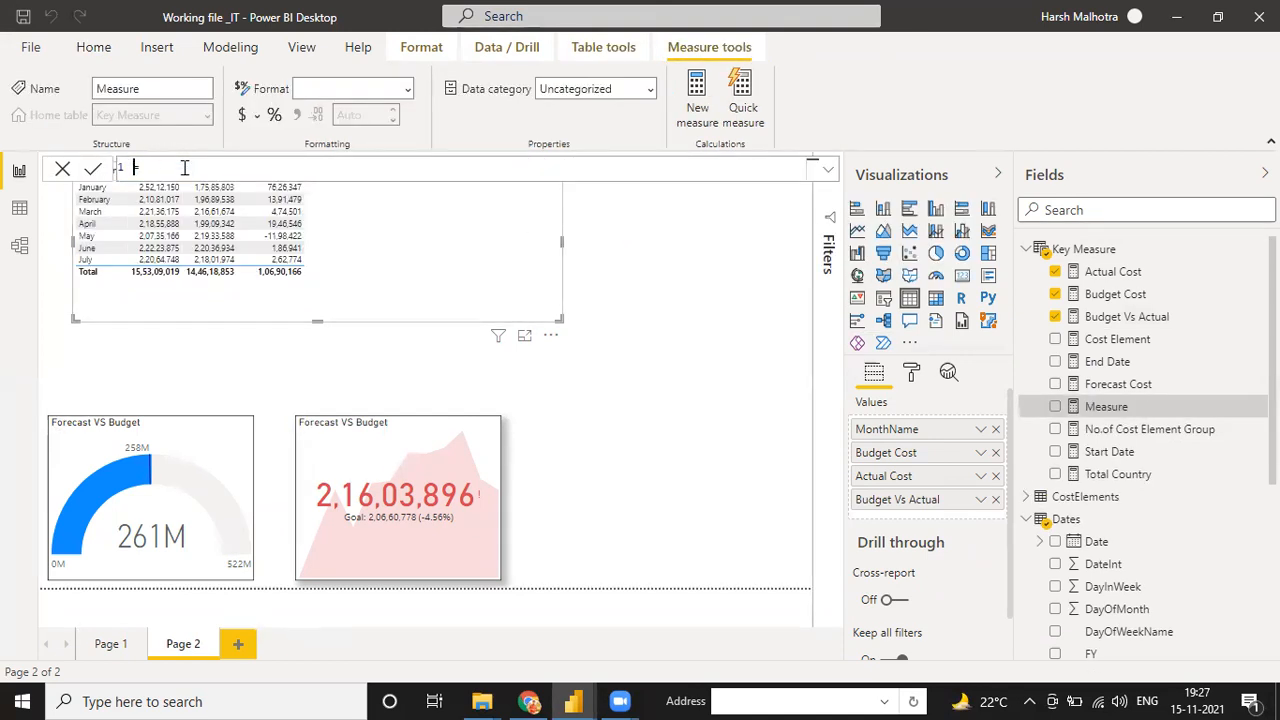
type("Budget Vs Actual =% =")
key("End")
key("shift+Return")
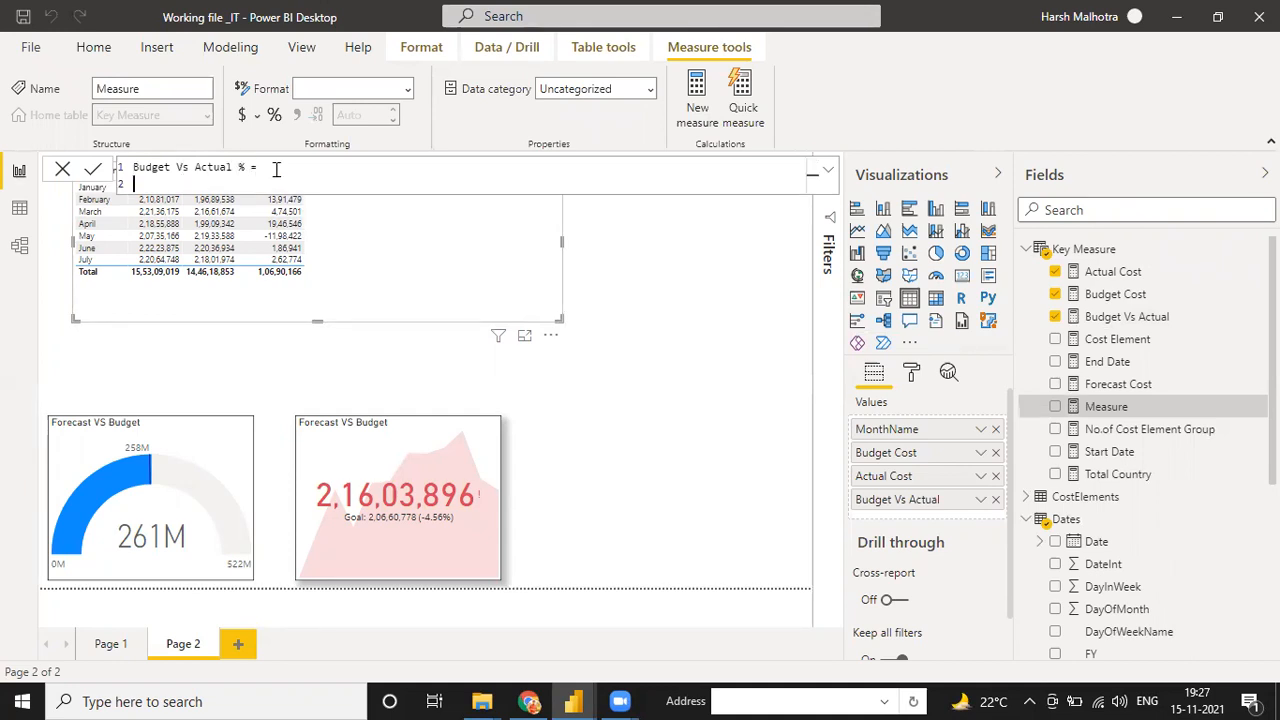
Step: Begin the Budget Vs Actual % formula with the DIVIDE function, using [Budget Vs Actual] as the numerator
type("divi")
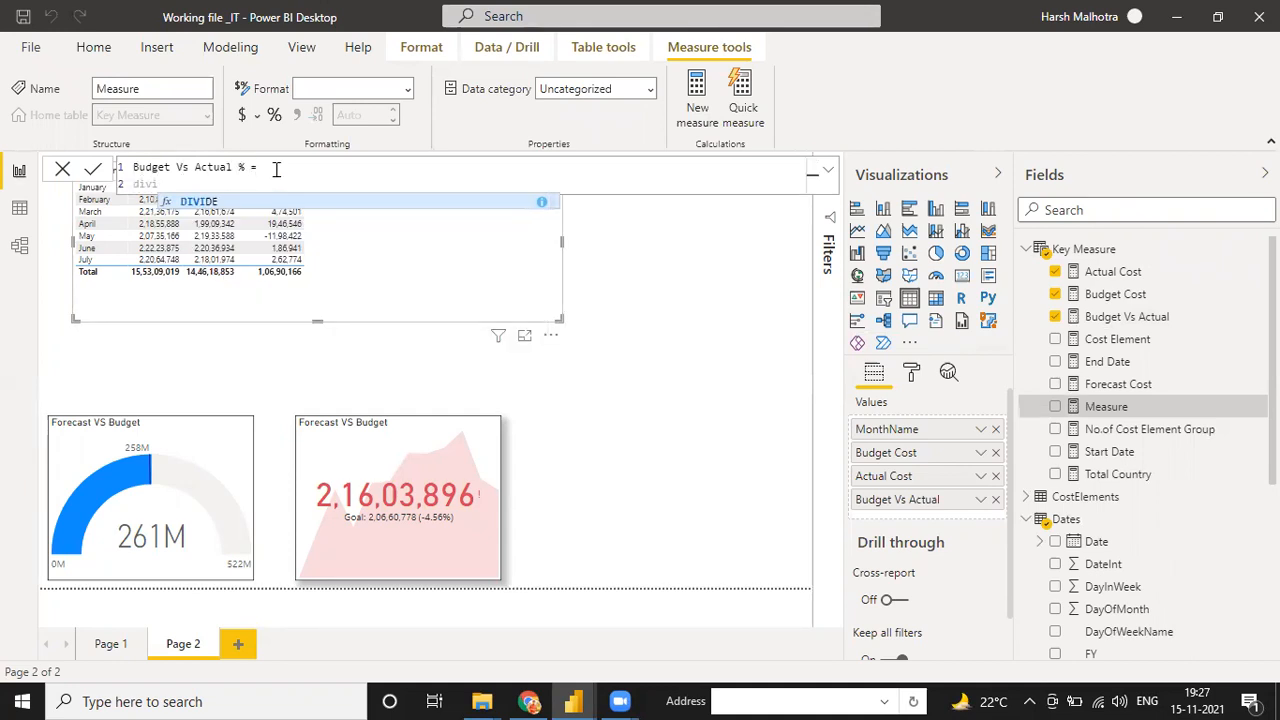
left_click(230, 203)
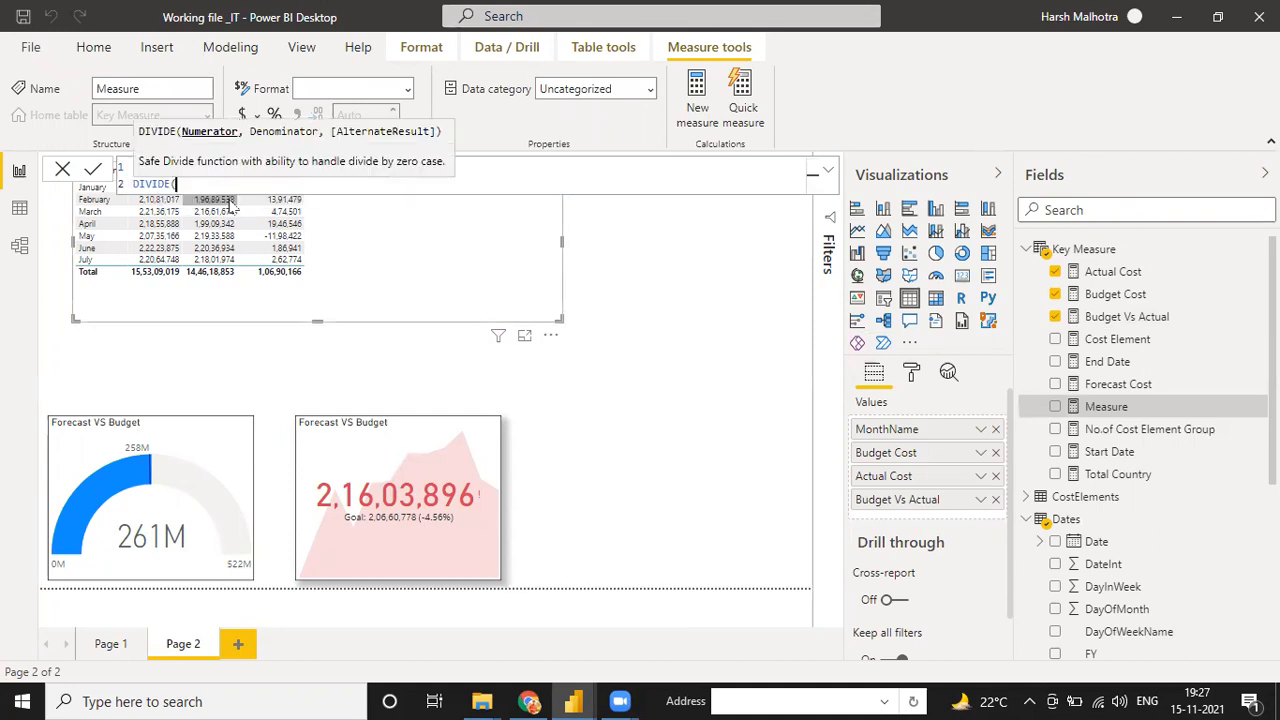
type("bud")
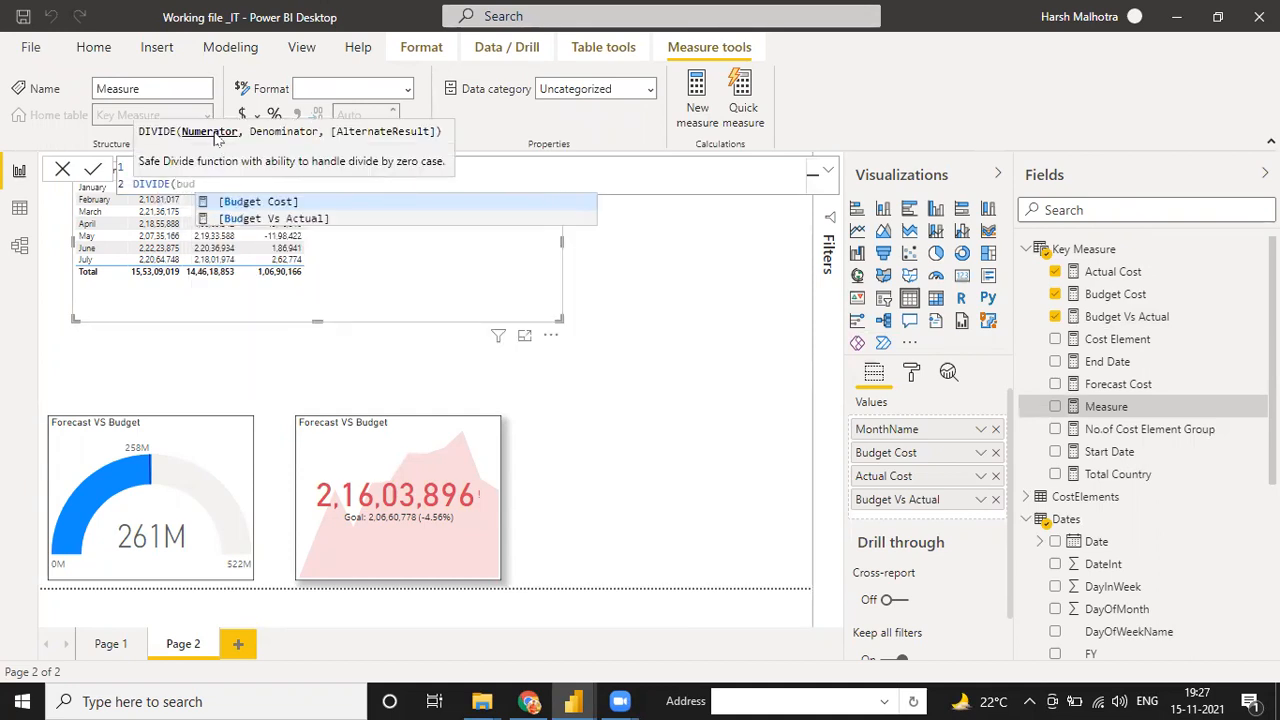
key("Down")
key("Tab")
type(",")
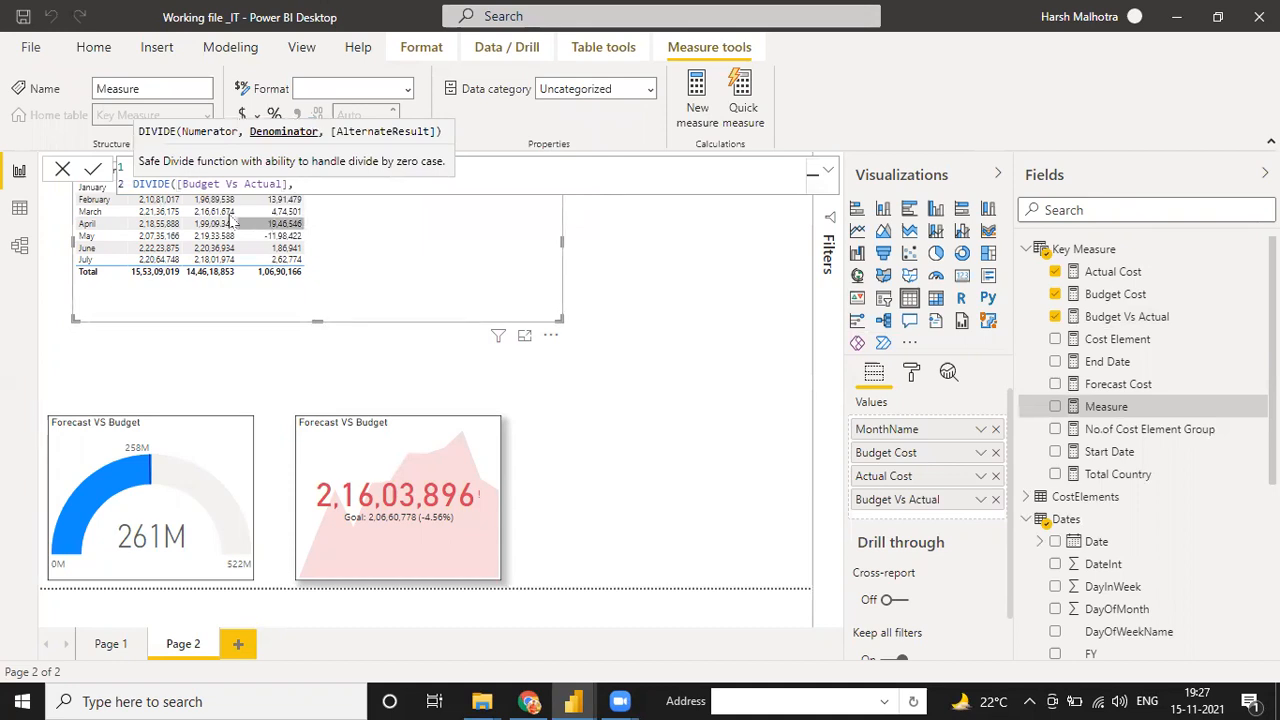
Step: Complete the DIVIDE formula with 'Key Measure'[Actual Cost] as the denominator and 0 as the alternate result, and commit the measure
type("act")
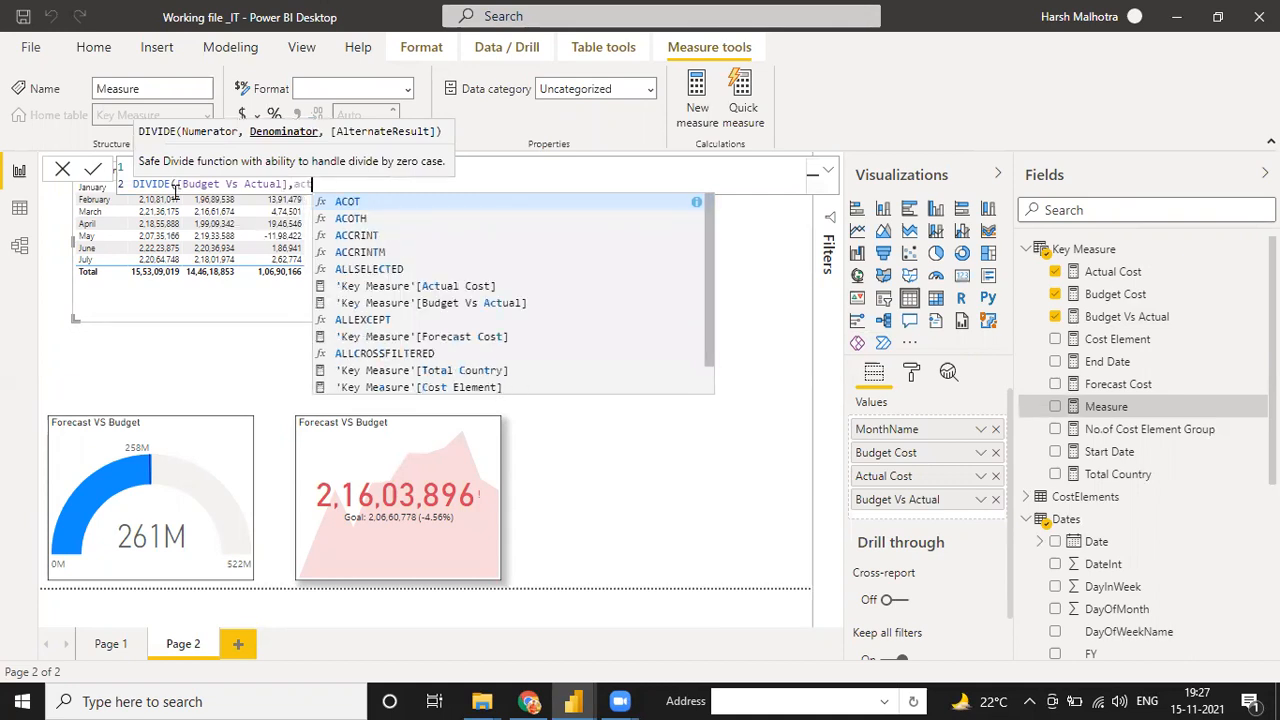
key("Down")
key("Down")
key("Down")
key("Down")
key("Down")
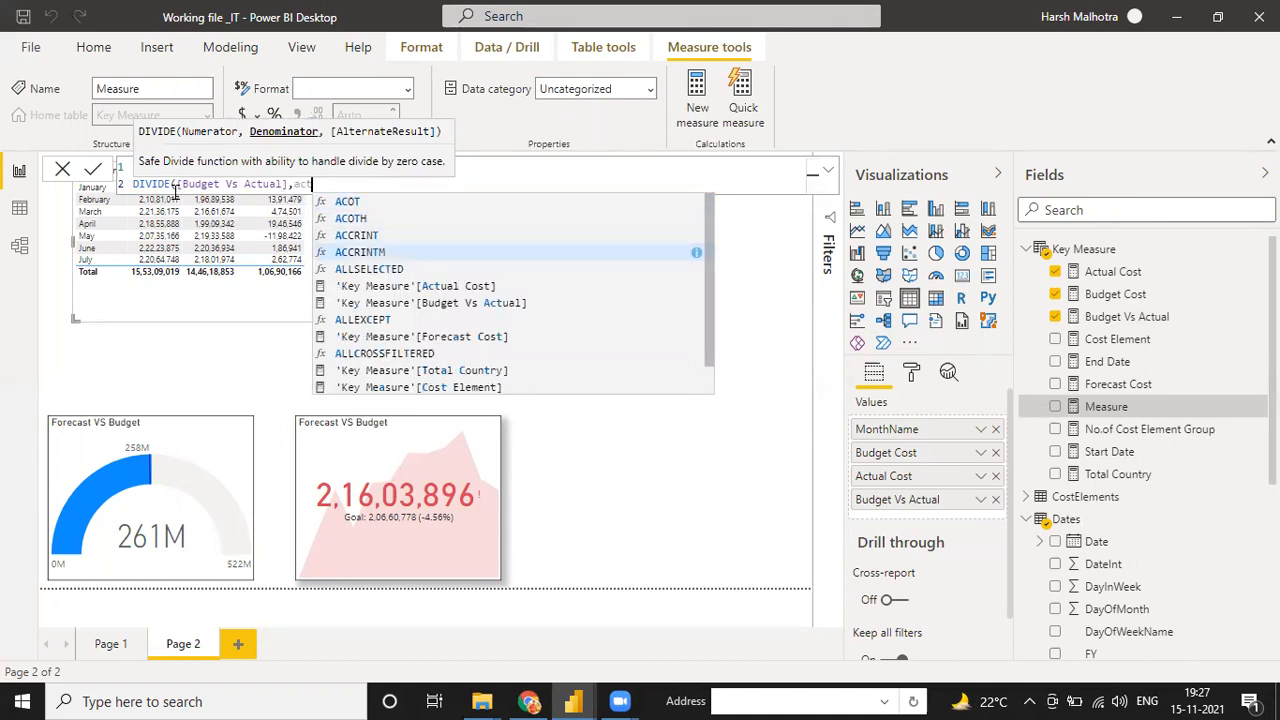
key("Tab")
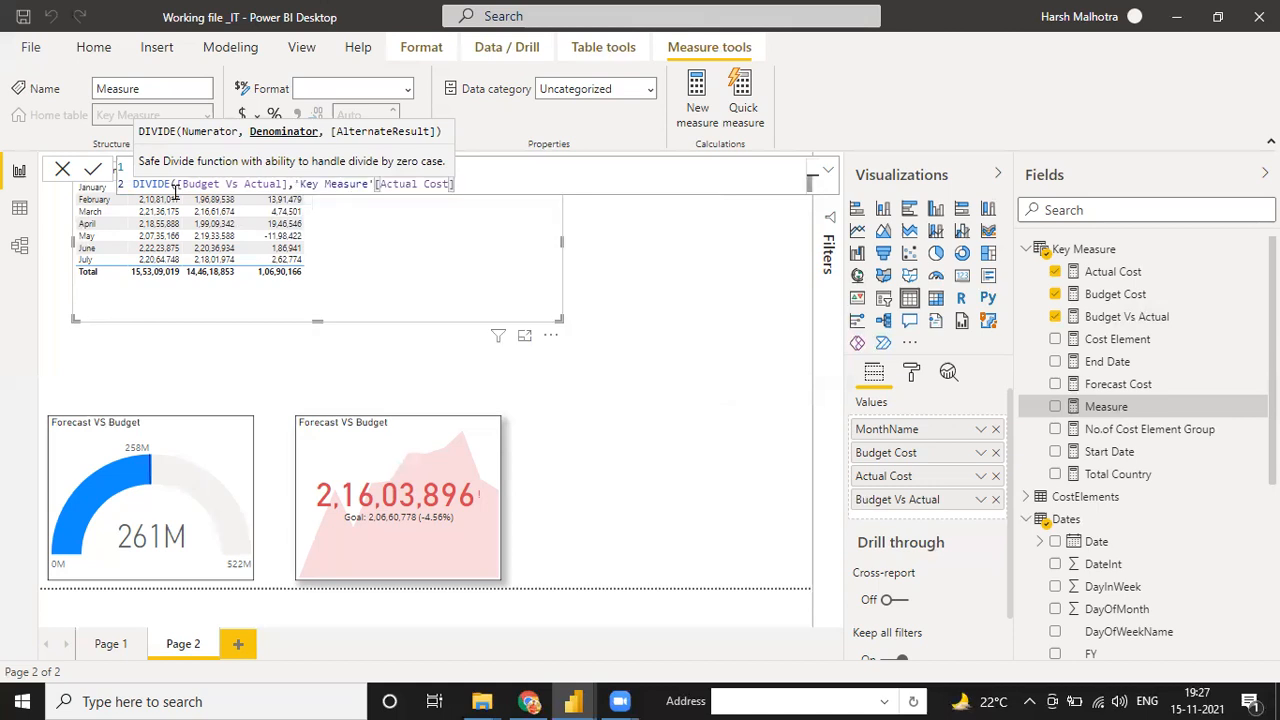
type(",")
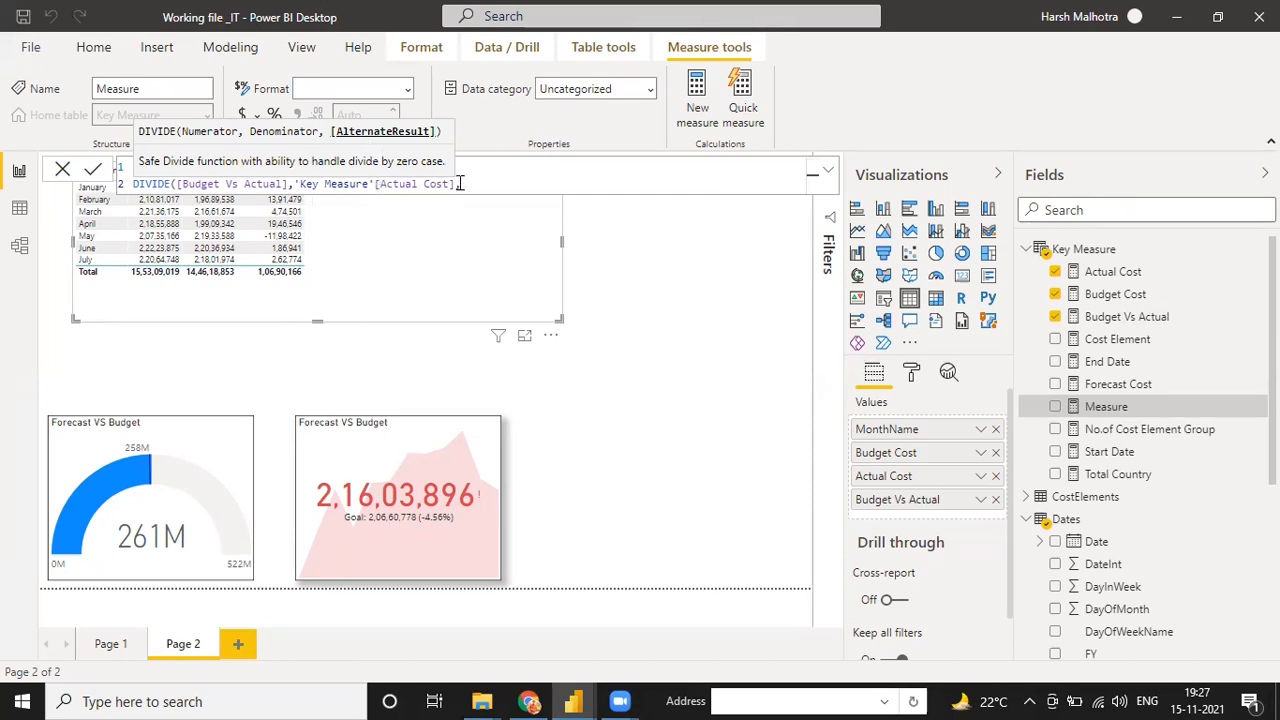
type(")")
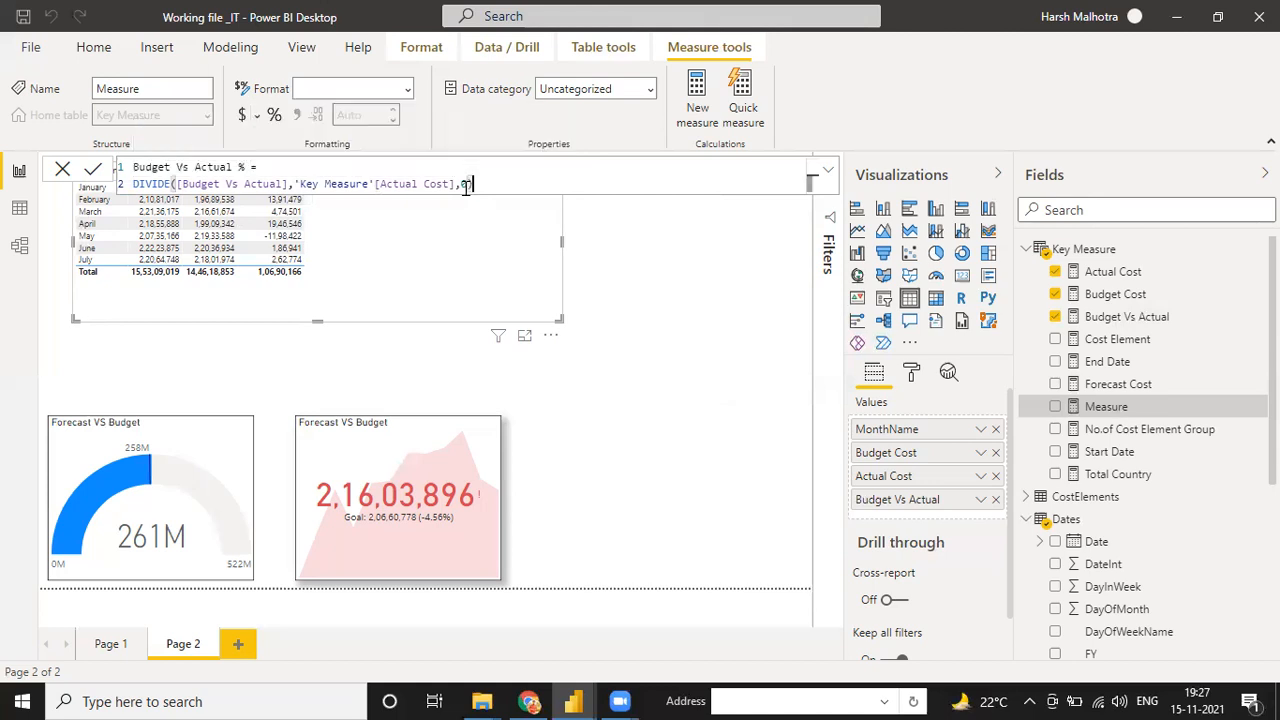
key("Return")
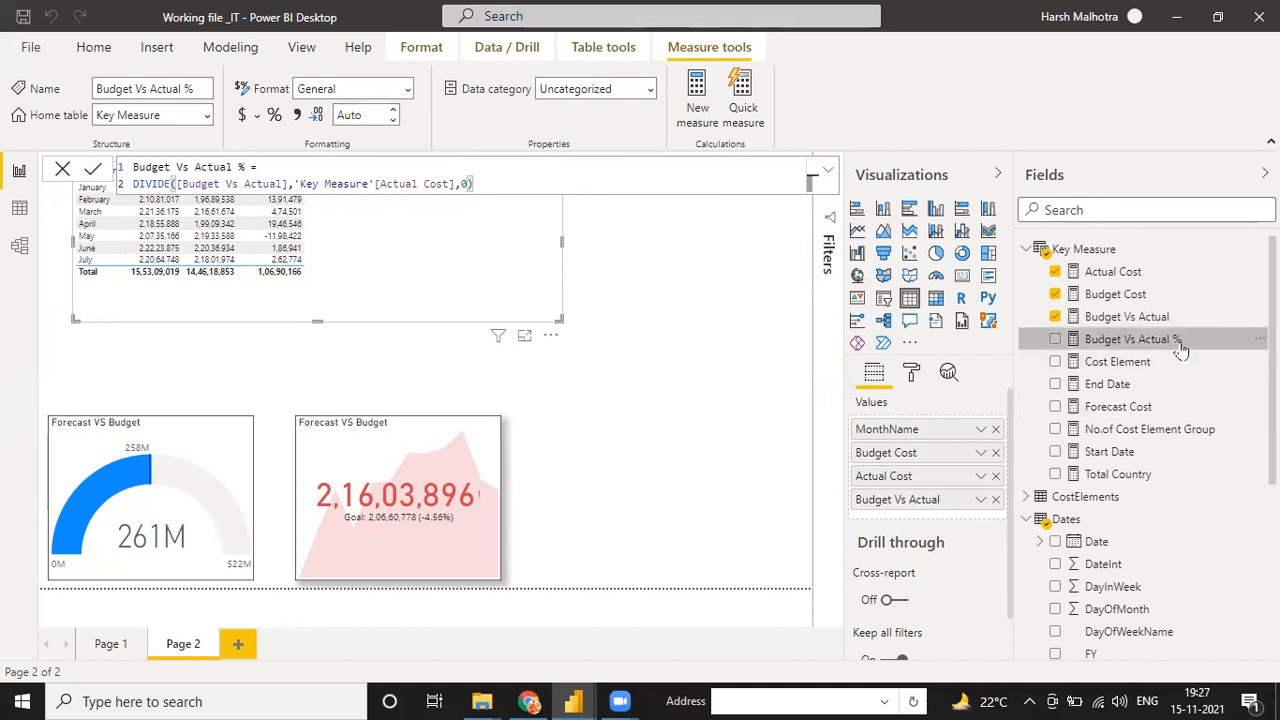
Step: Format the Budget Vs Actual % measure as a percentage and add it to the monthly cost table
left_click(275, 116)
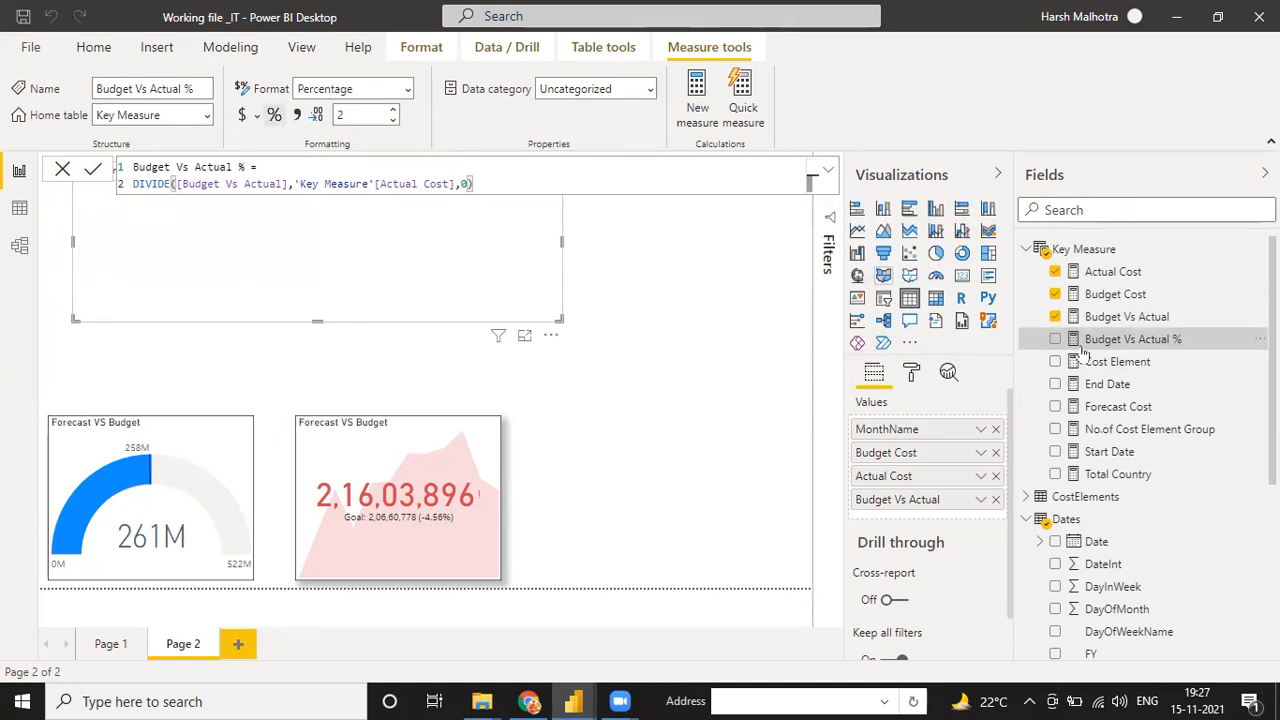
left_click_drag(1114, 348, 434, 285)
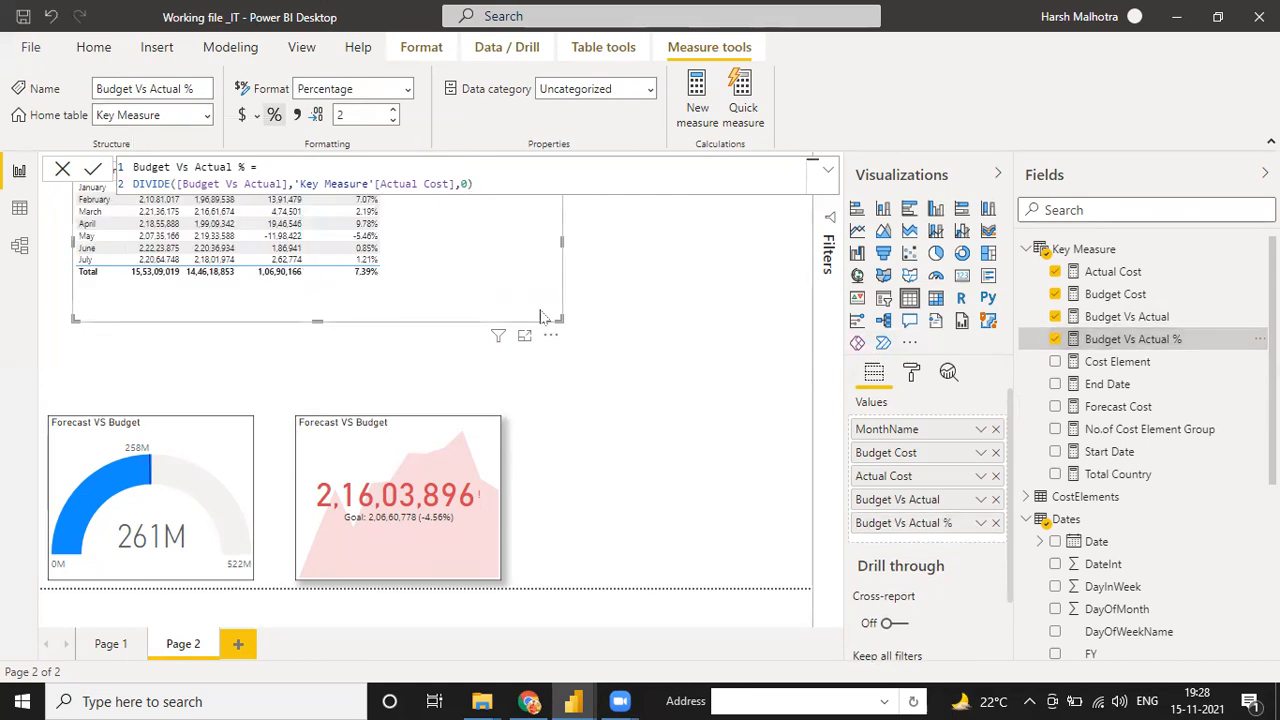
left_click(615, 298)
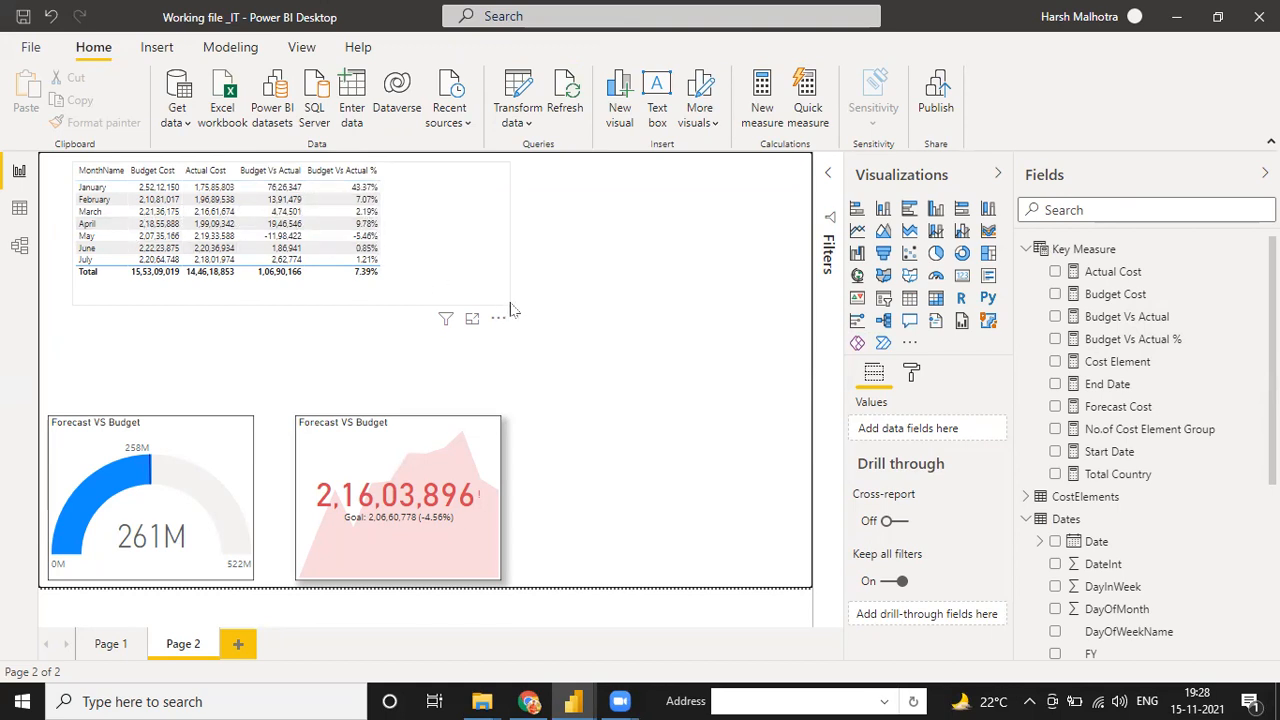
Step: Clear the MonthName filter on the monthly cost table and resize the table taller and narrower to fit all months
left_click(388, 249)
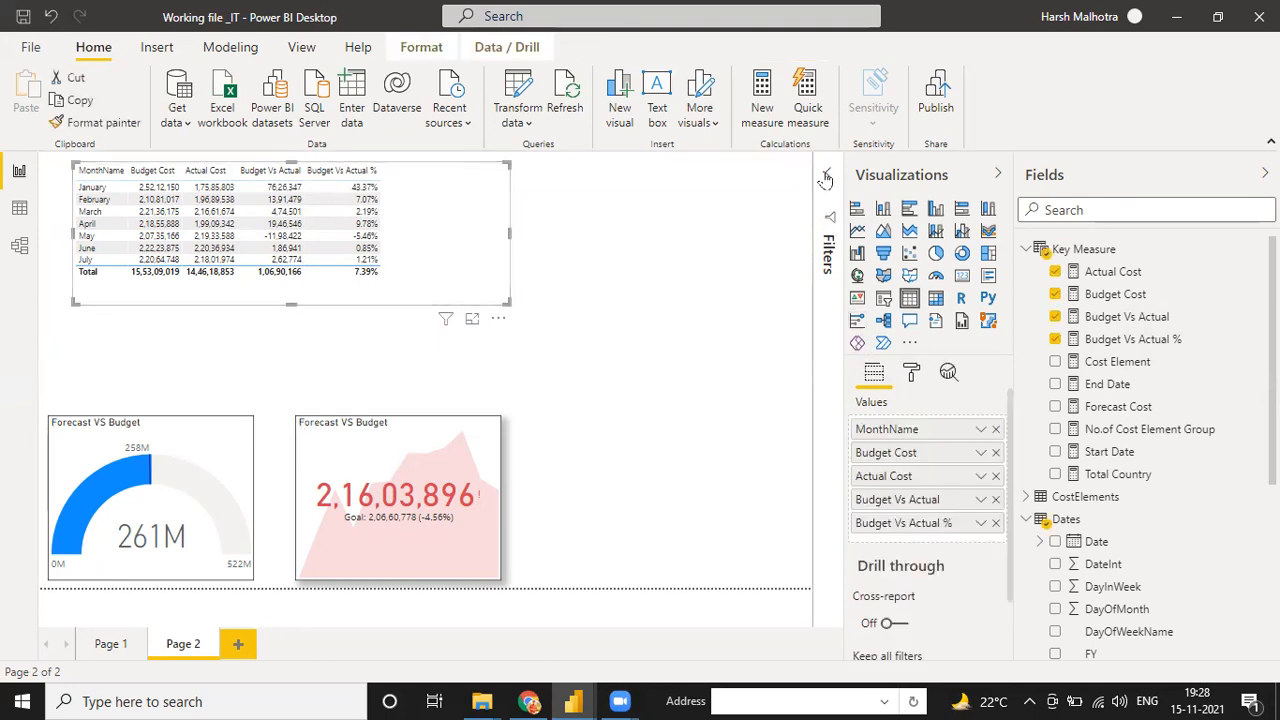
left_click(826, 178)
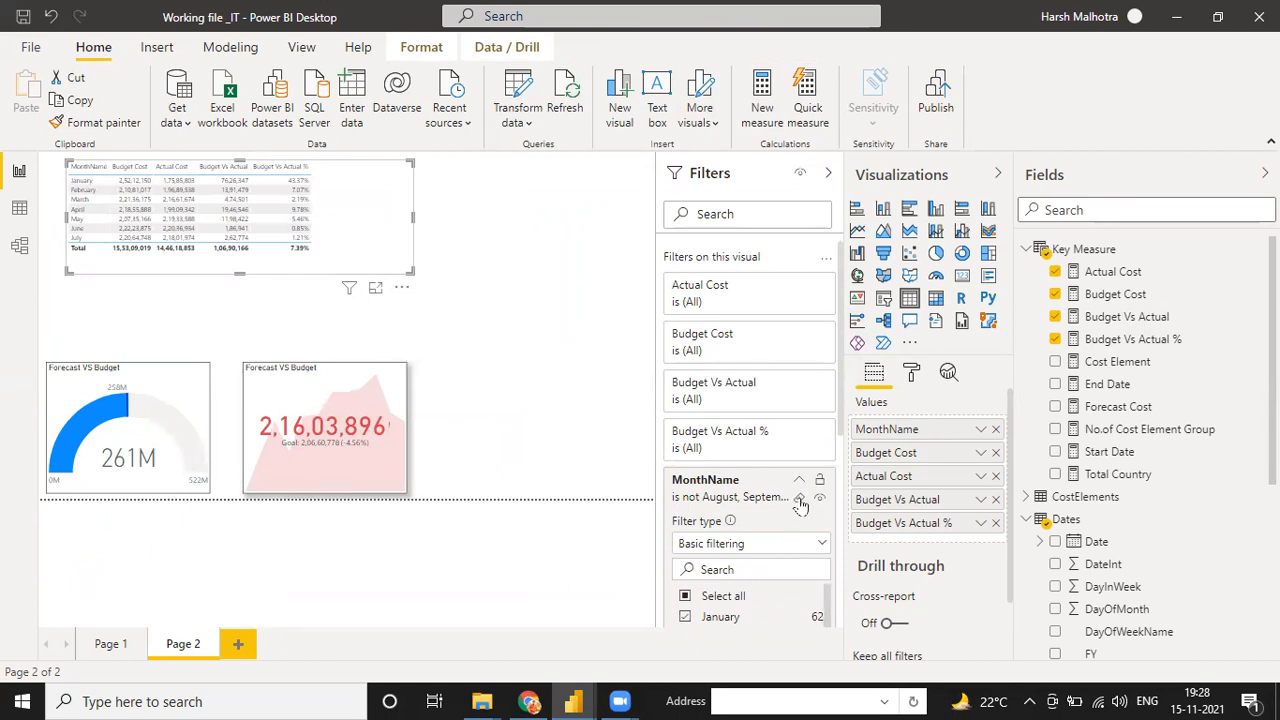
left_click(799, 498)
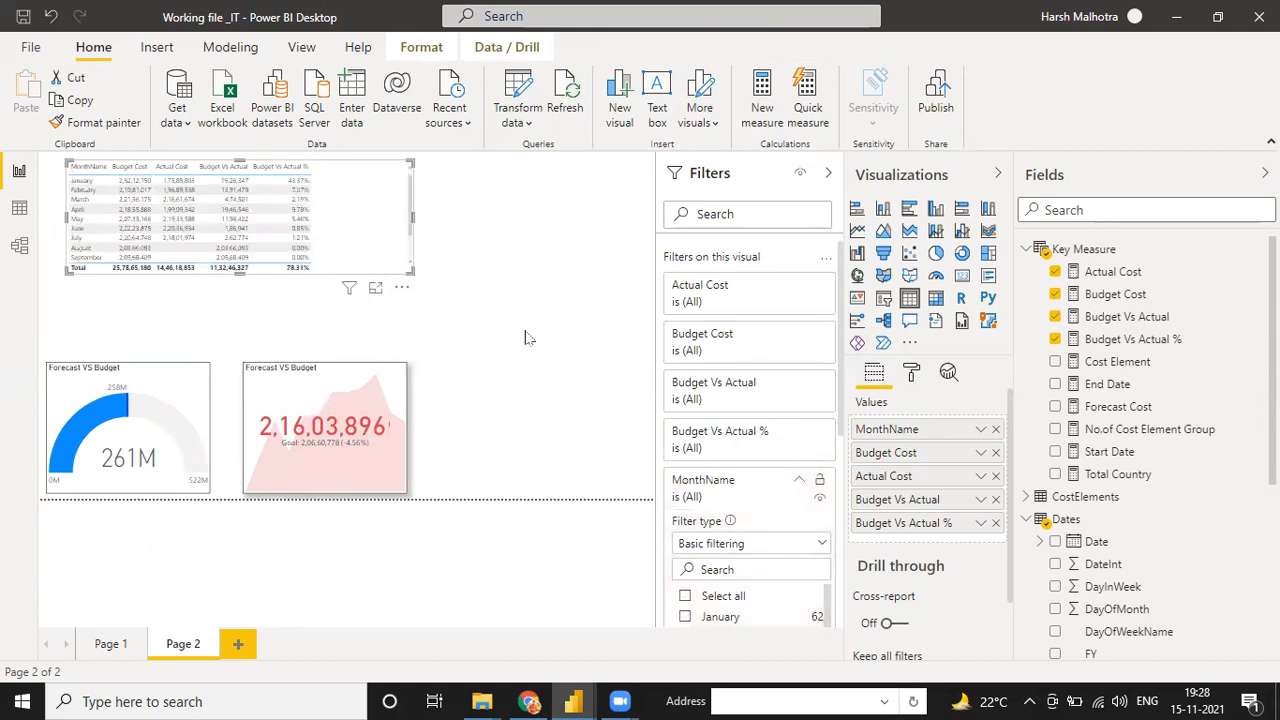
left_click_drag(411, 271, 351, 334)
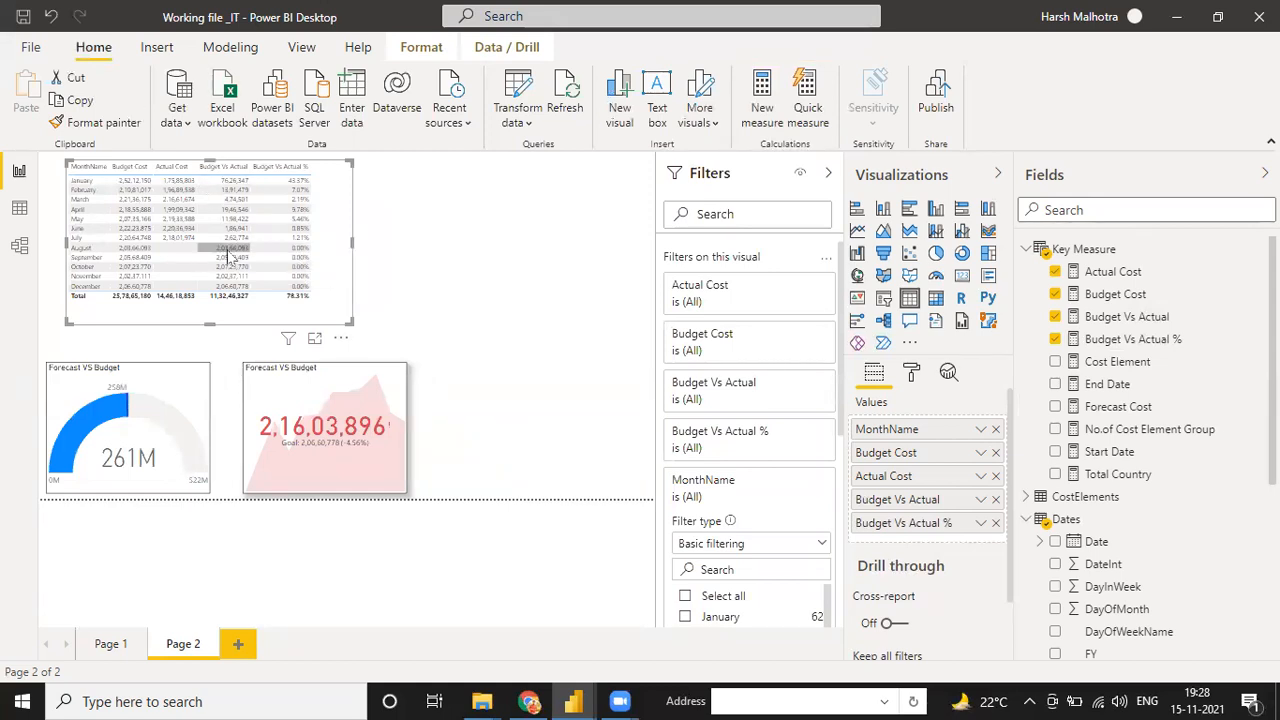
Step: Insert a line in the Budget Vs Actual formula, before the subtraction, with the condition IF(ISBLANK('Key Measure'[Actual Cost])
left_click(1130, 318)
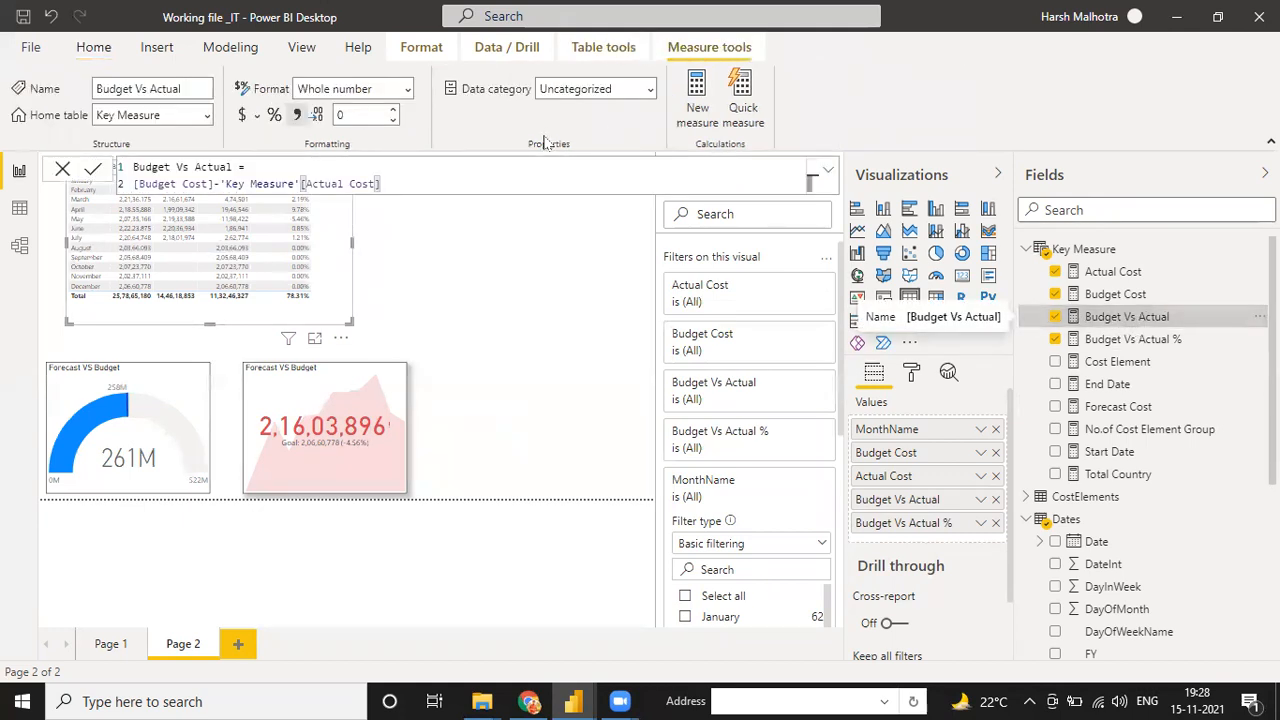
key("shift+Return")
type("IF(")
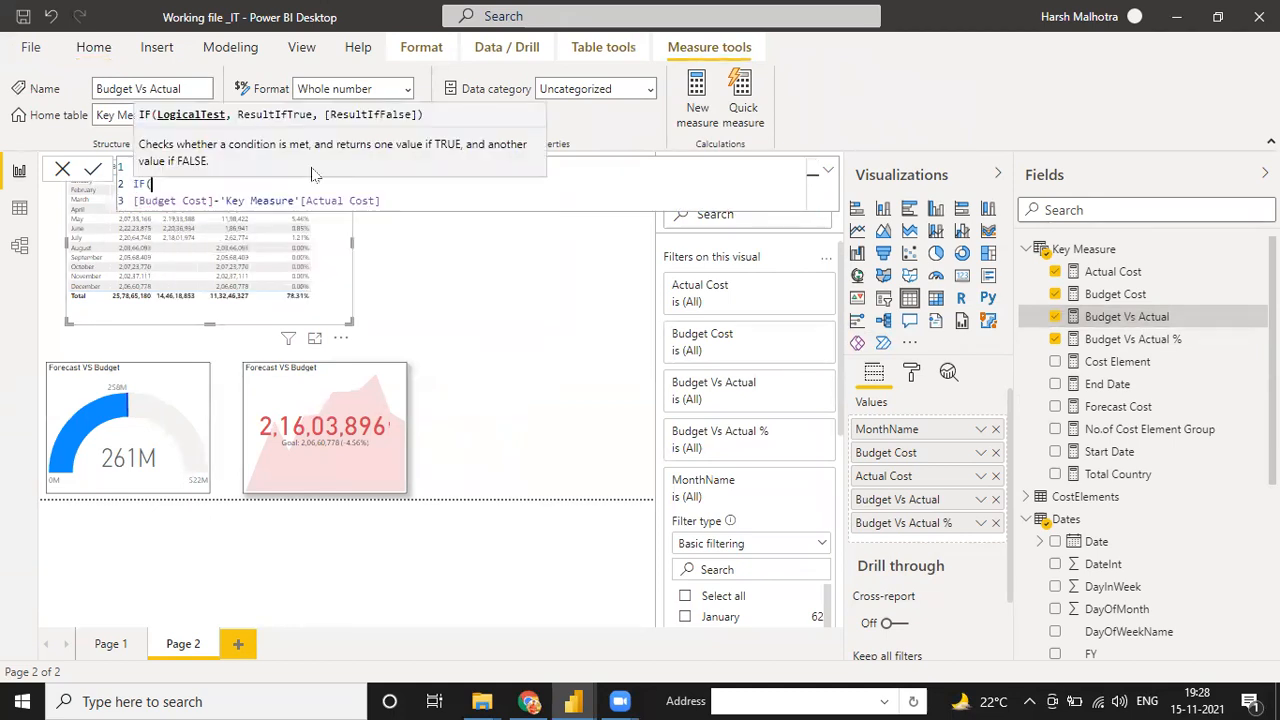
type("is")
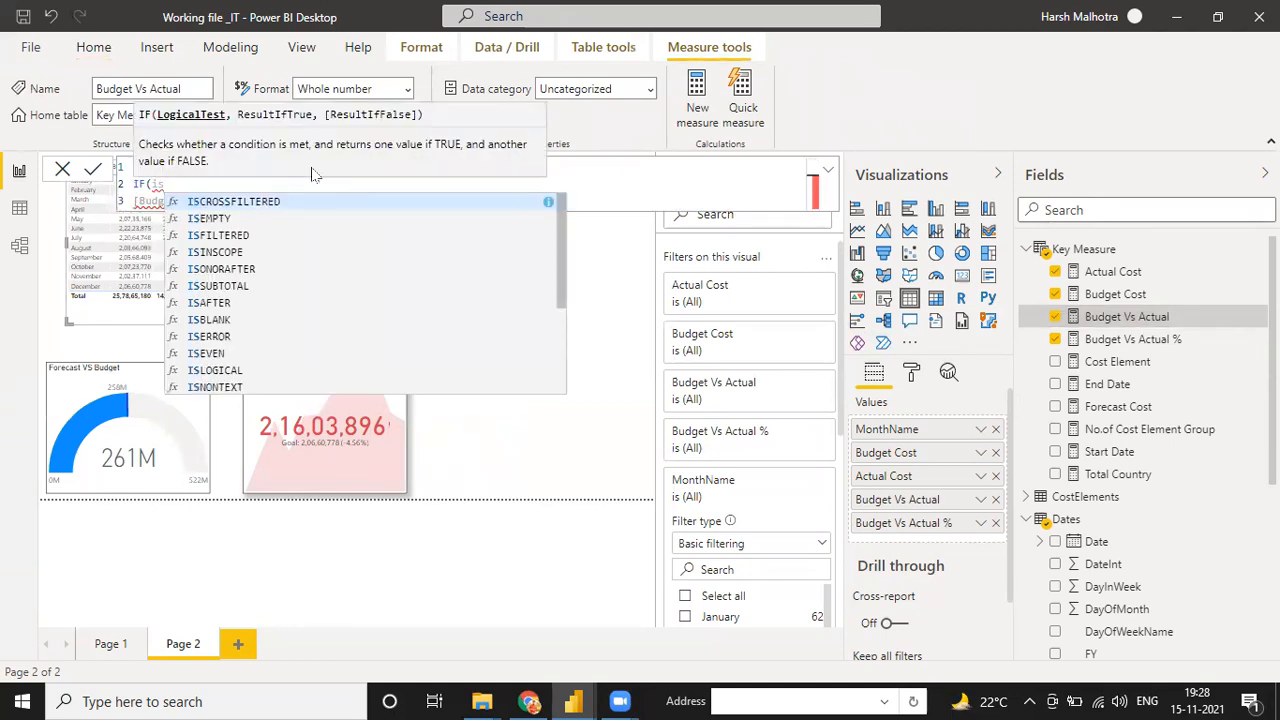
type("blank")
key("Tab")
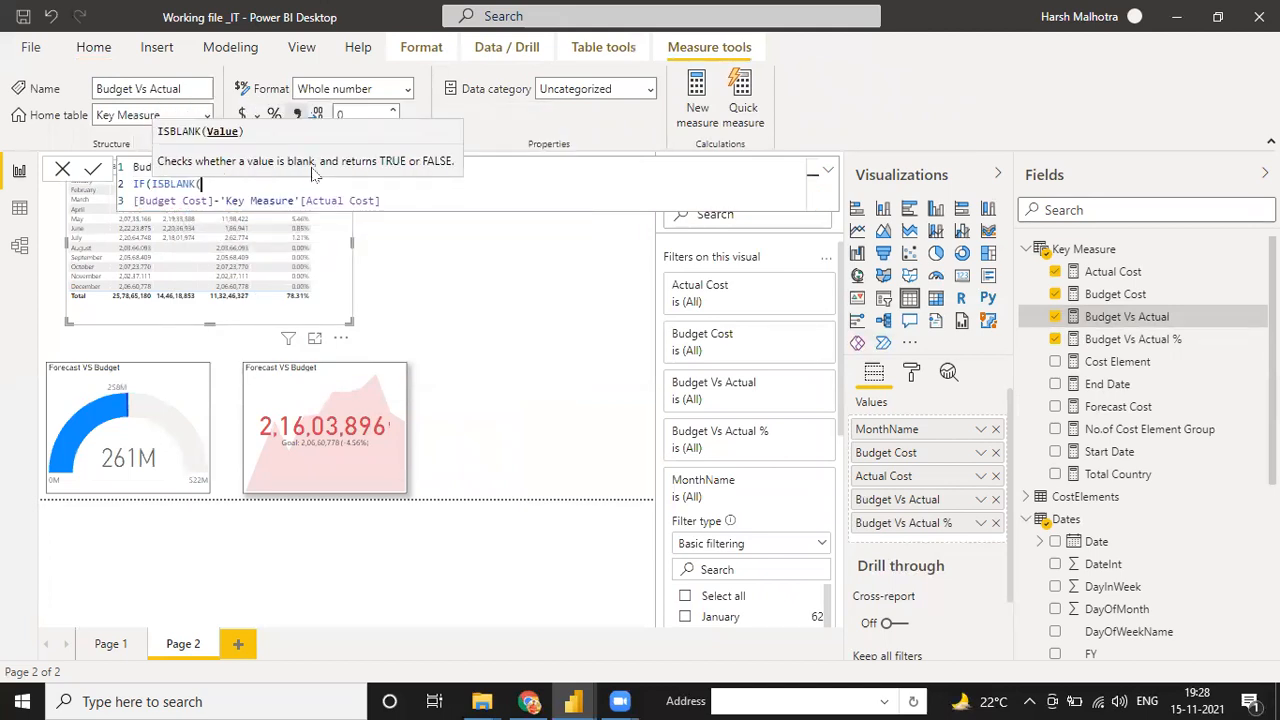
type("Act")
key("Down")
key("Down")
key("Down")
key("Down")
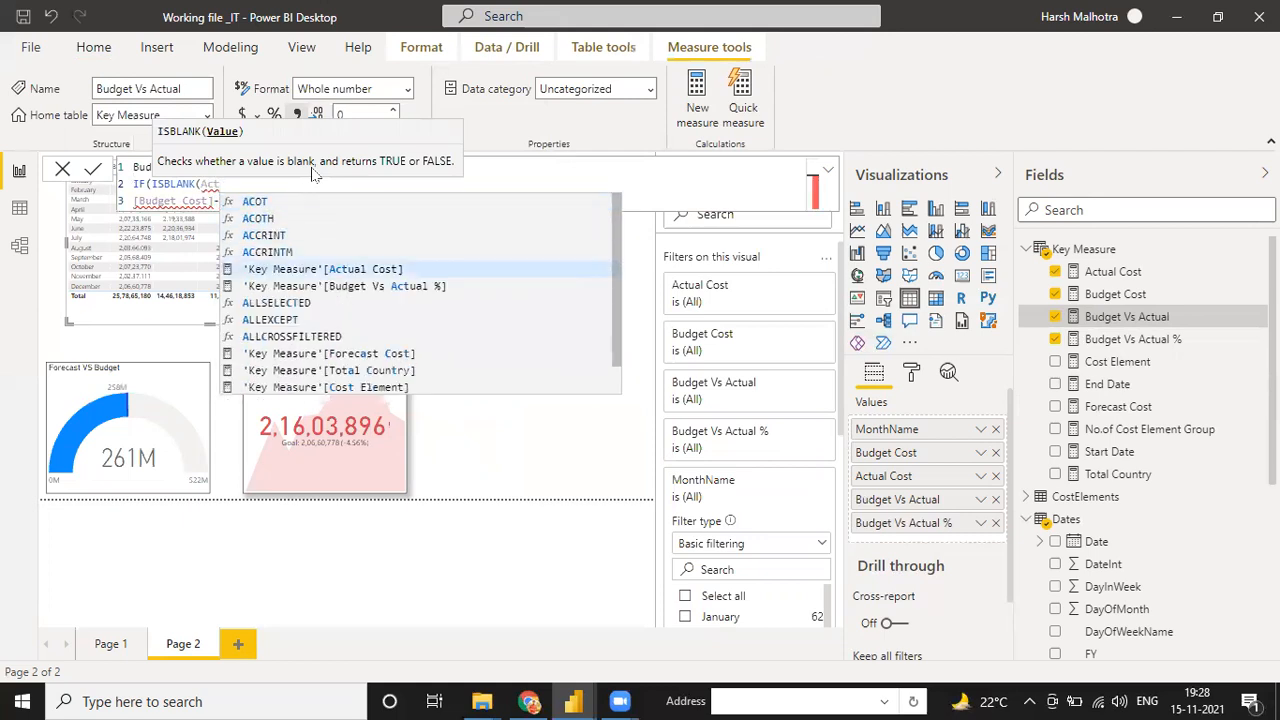
key("Tab")
type(")")
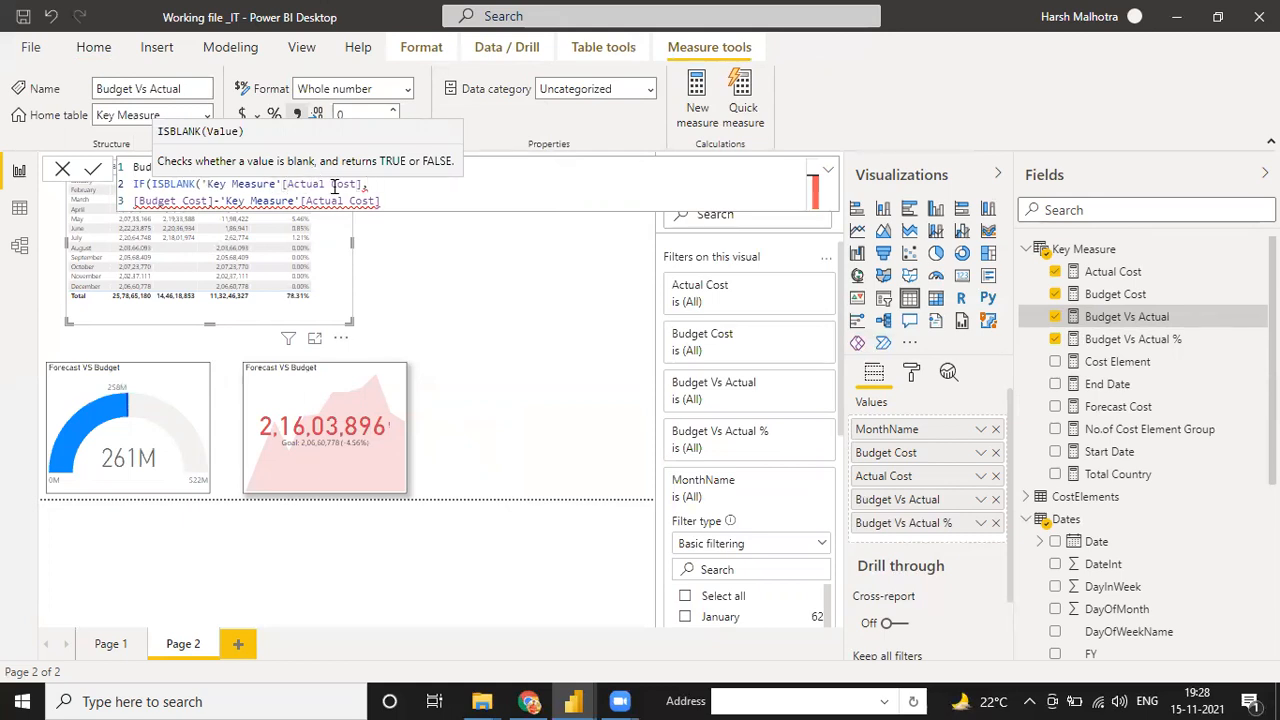
Step: Make the IF return Blank() when true and the existing subtraction otherwise, close the parenthesis, and commit the Budget Vs Actual measure
type(",")
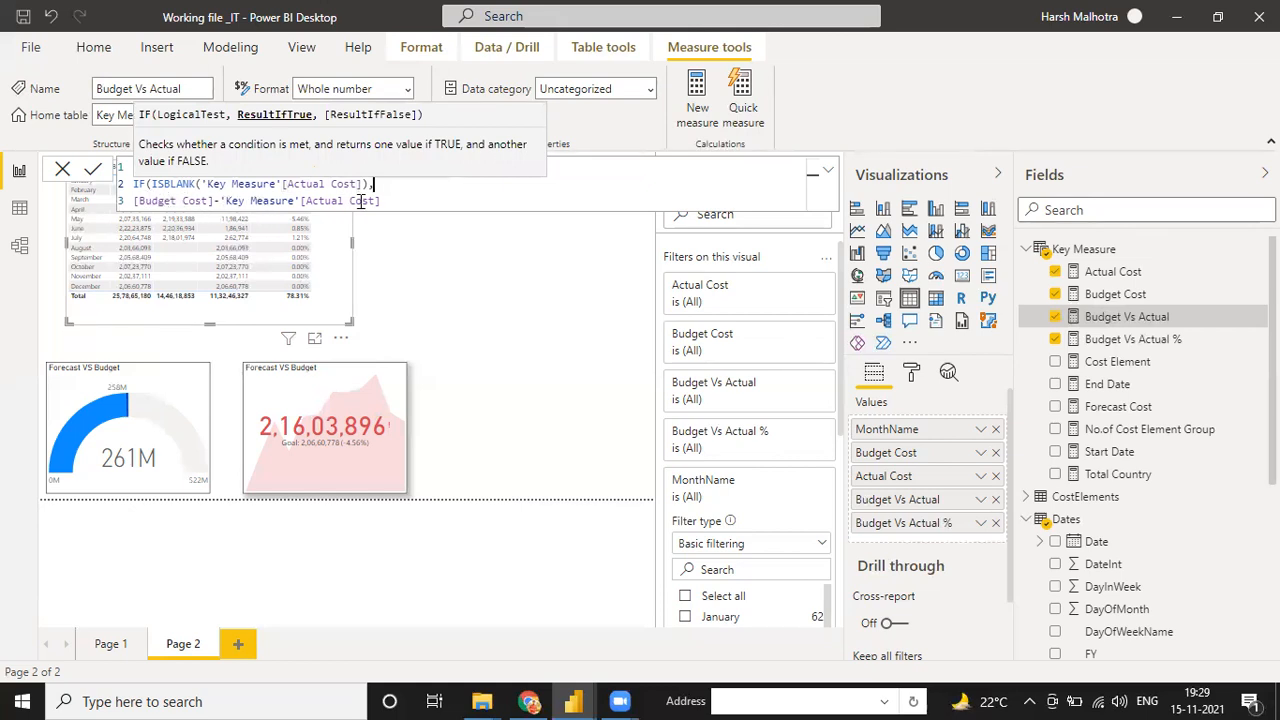
type("Blan")
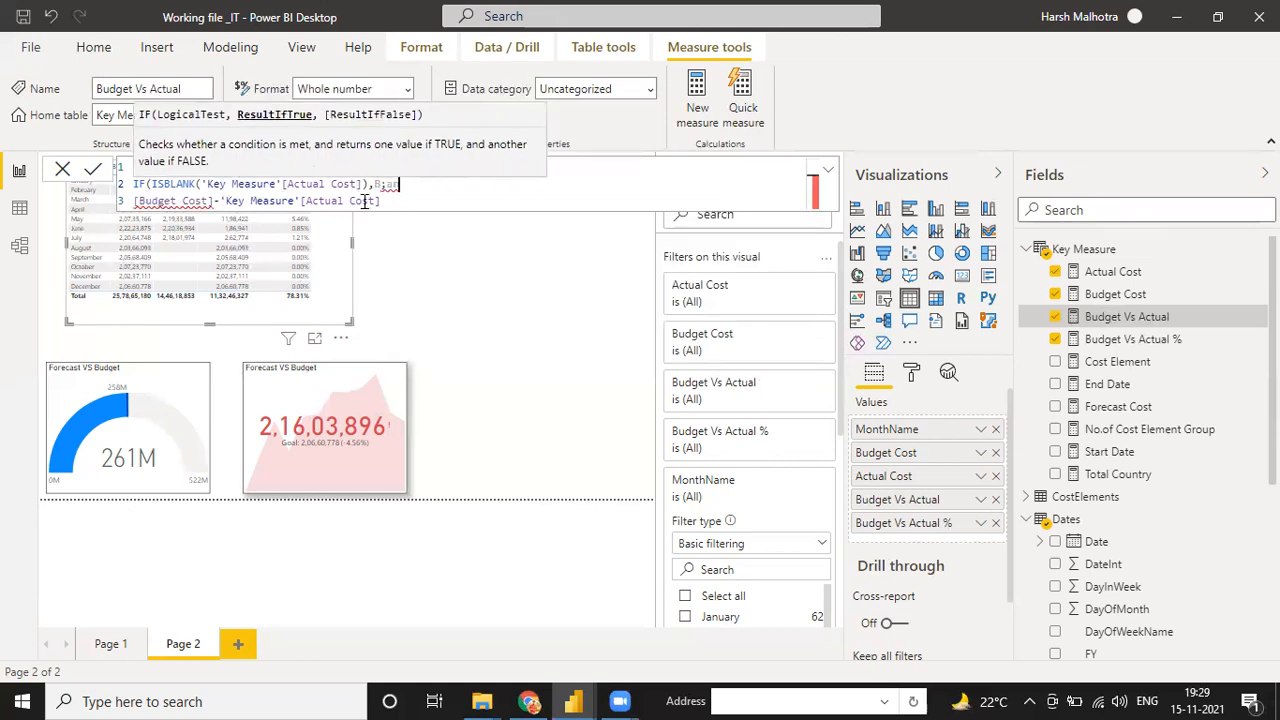
type("k")
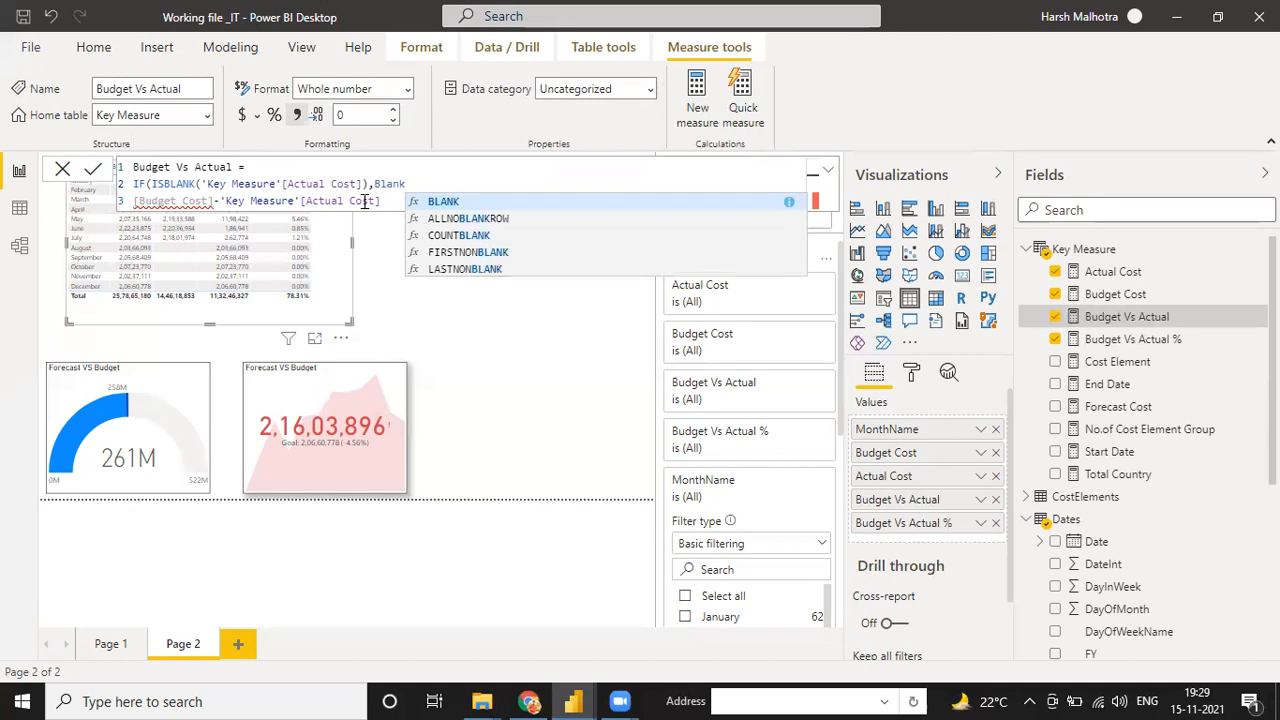
type("k(),")
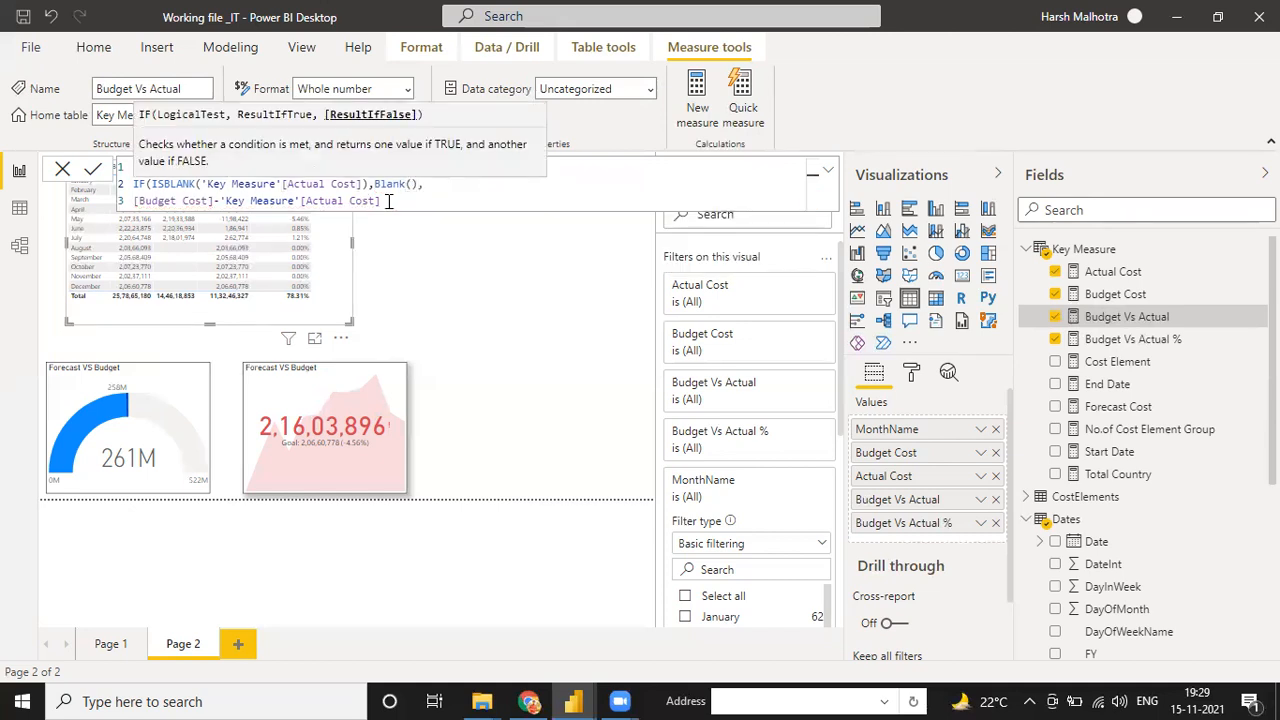
left_click(389, 201)
type(")")
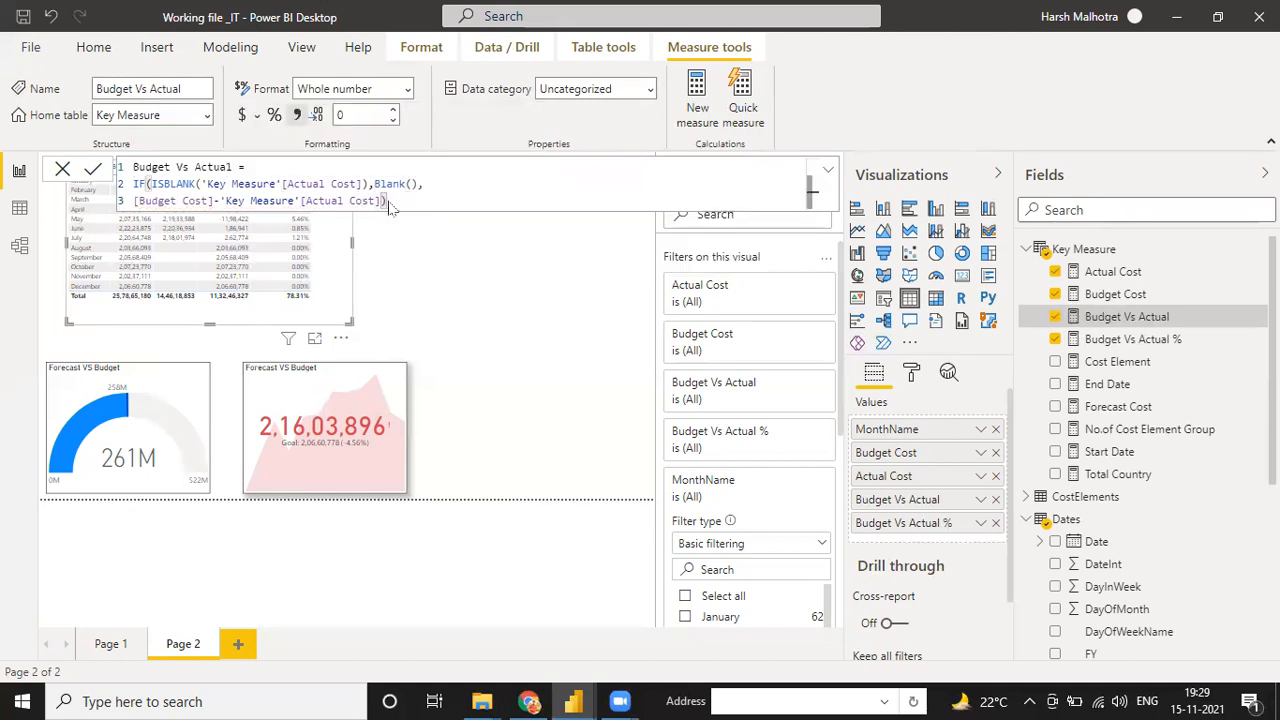
key("Return")
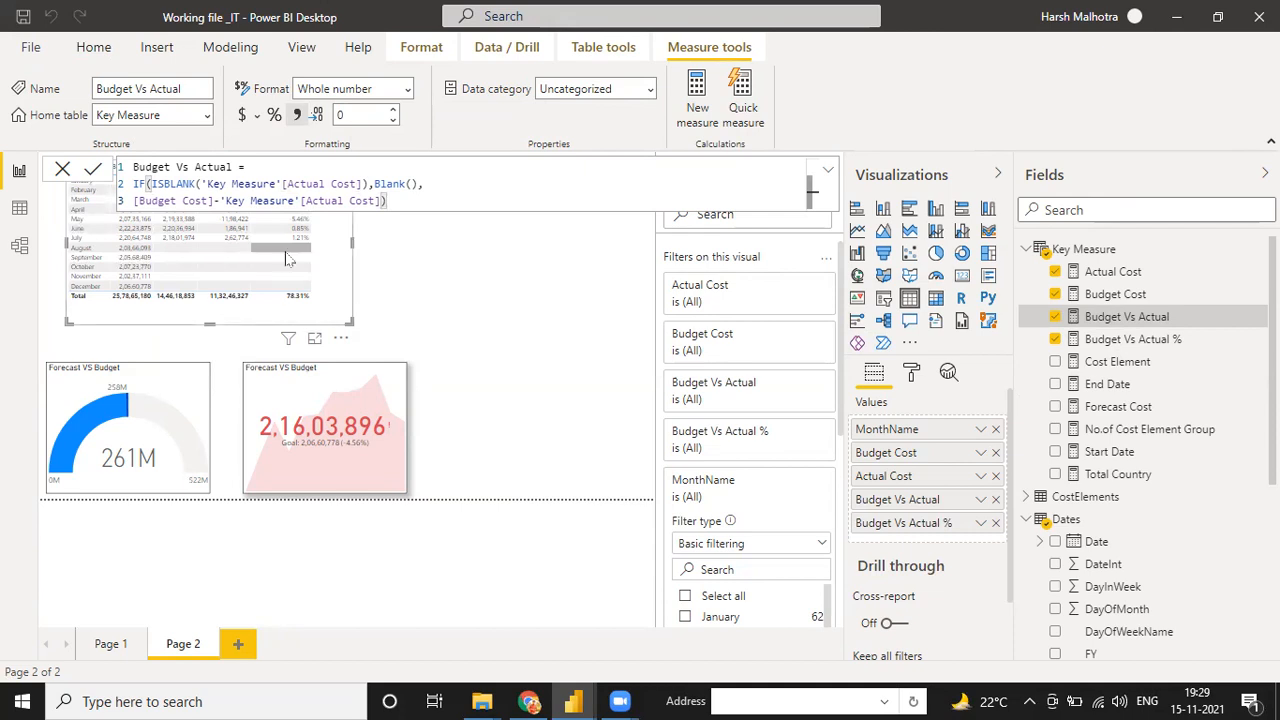
Step: Collapse the Filters pane to enlarge the report canvas and adjust the size of the monthly cost table
left_click(453, 298)
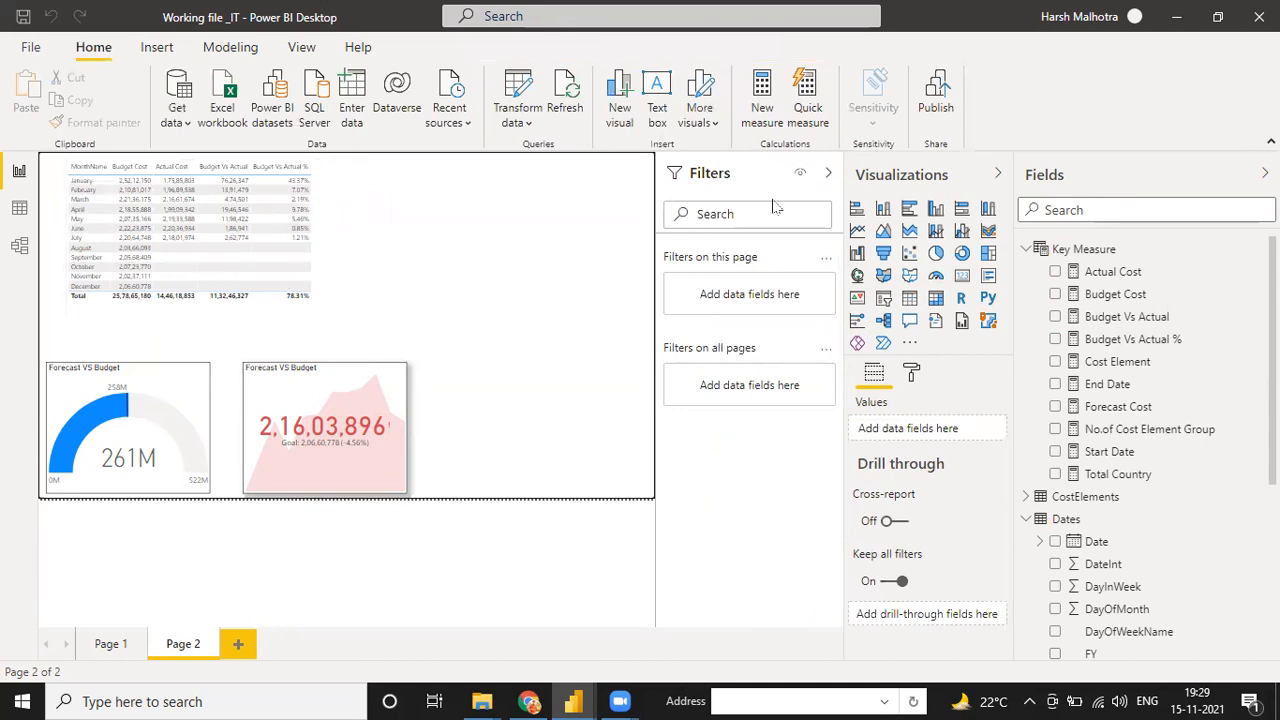
left_click(828, 175)
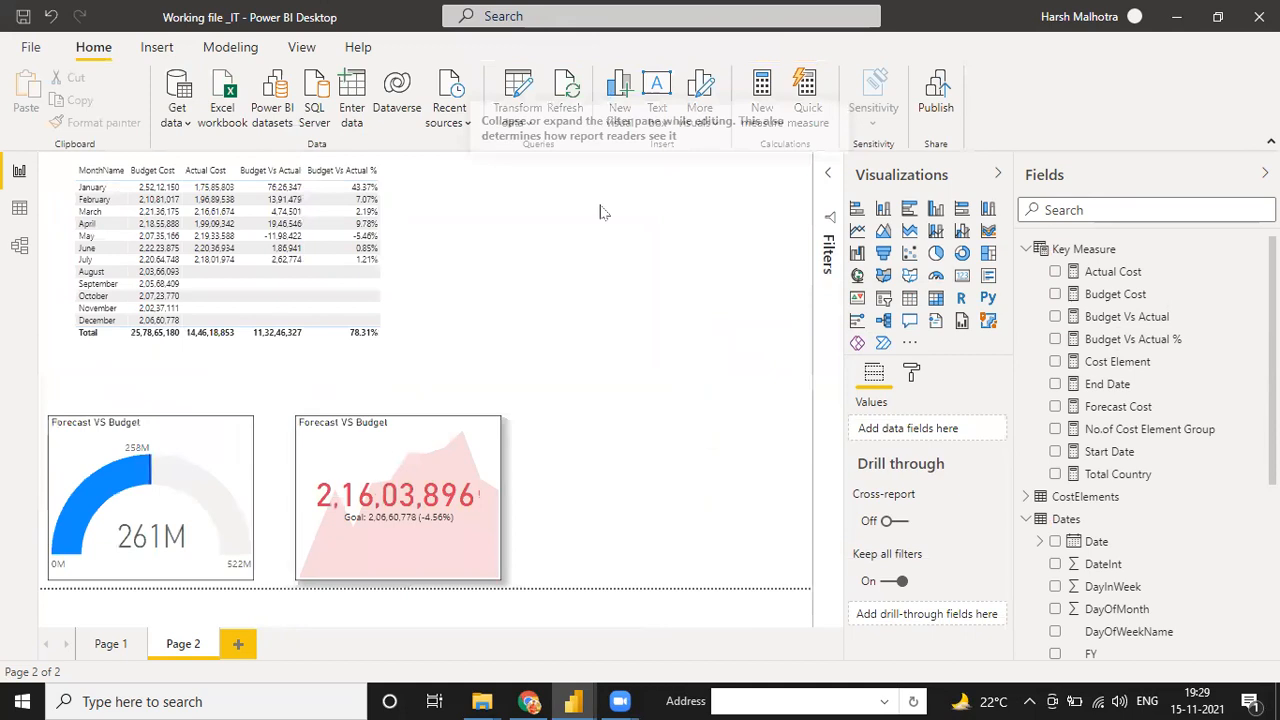
left_click(420, 298)
left_click_drag(430, 366, 407, 388)
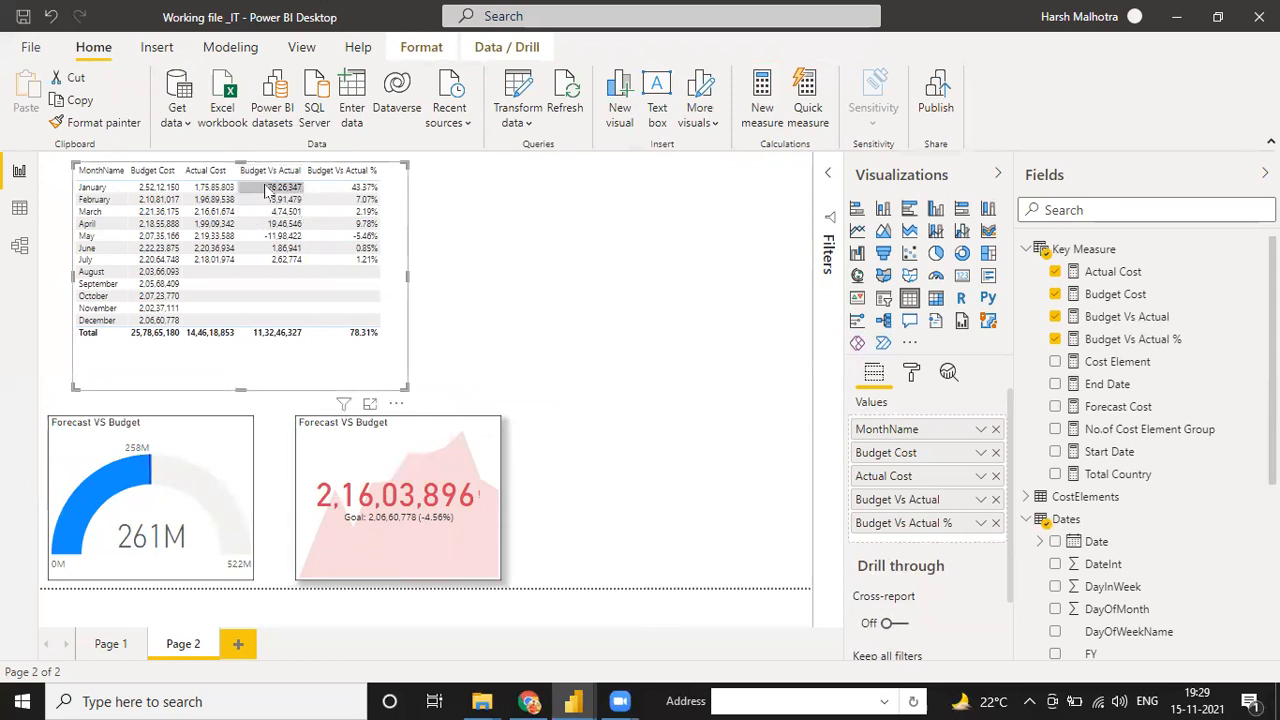
Step: Break the Budget Vs Actual formula so Blank() starts its own line, with extra blank lines after the condition and at the end
left_click(1130, 300)
left_click(1126, 316)
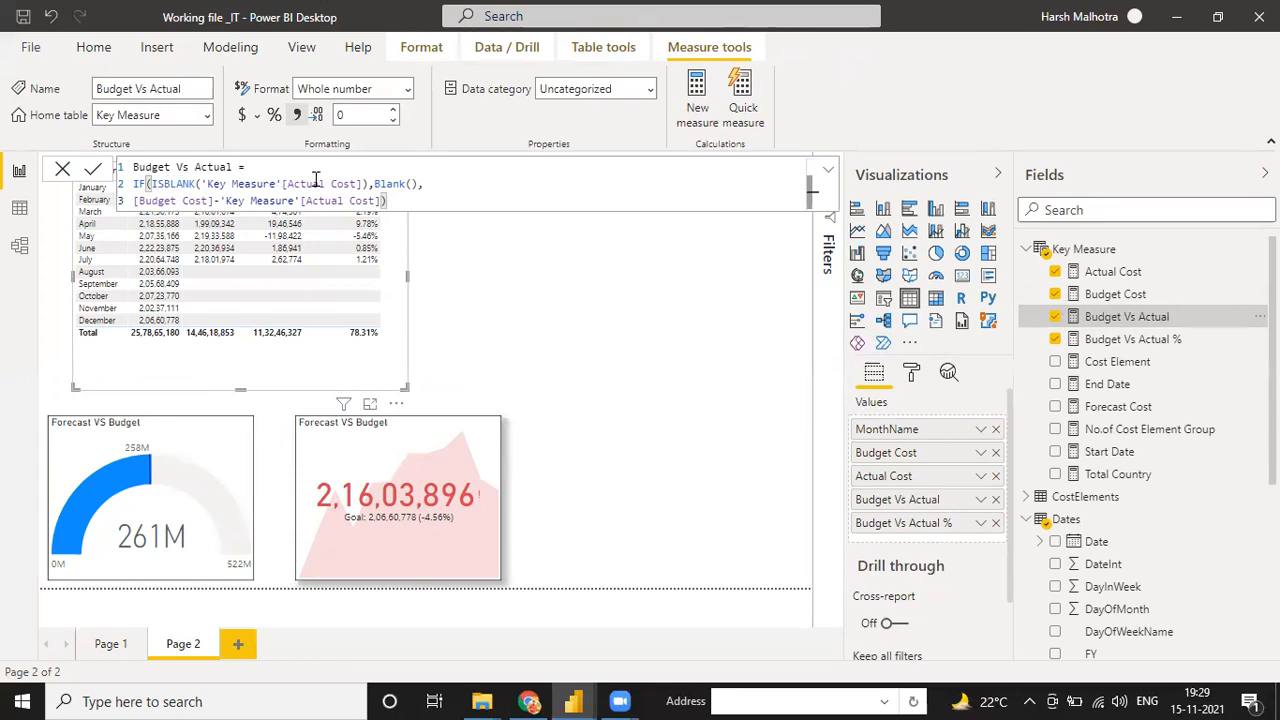
type(",")
left_click(372, 184)
key("shift+Return")
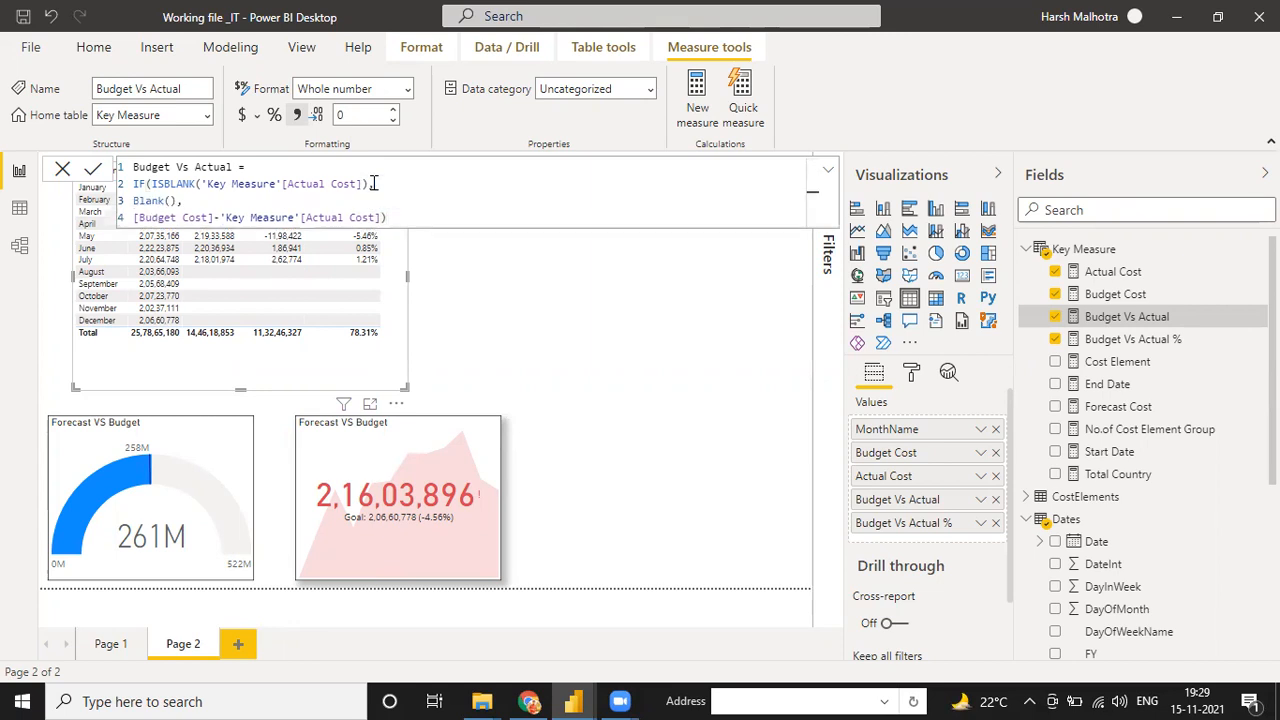
left_click(396, 218)
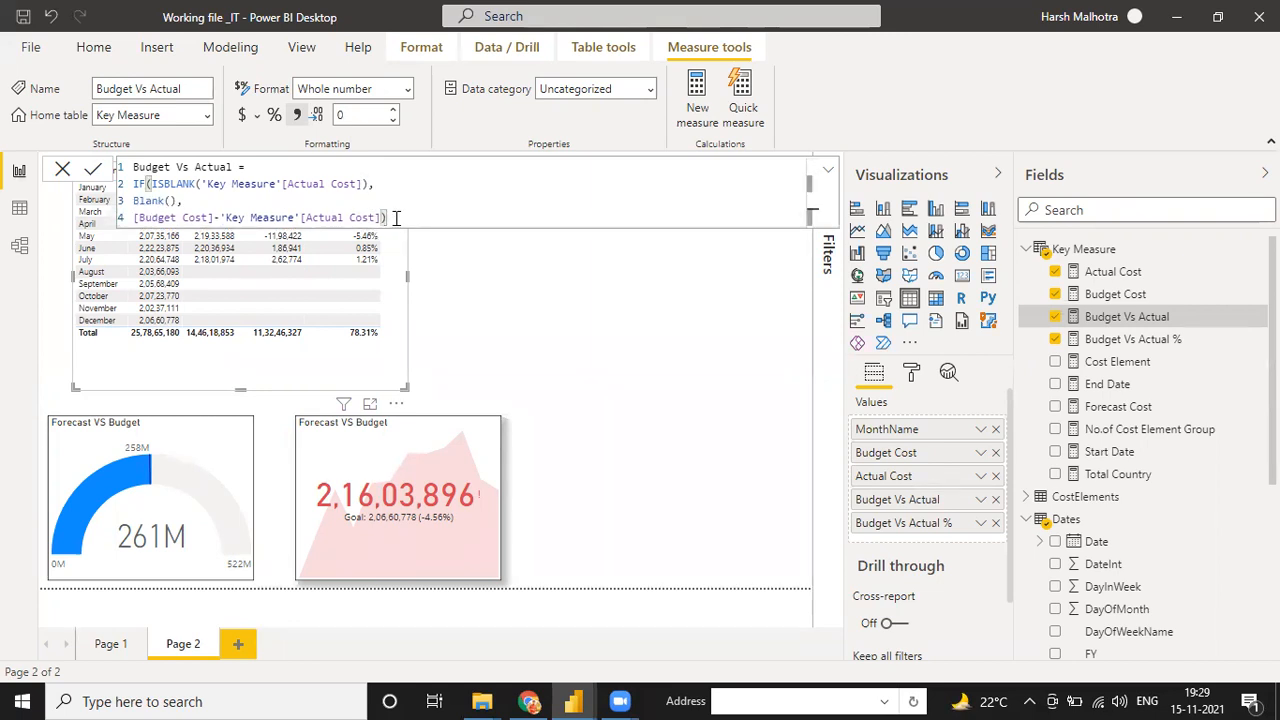
key("shift+Return")
left_click(380, 184)
key("shift+Return")
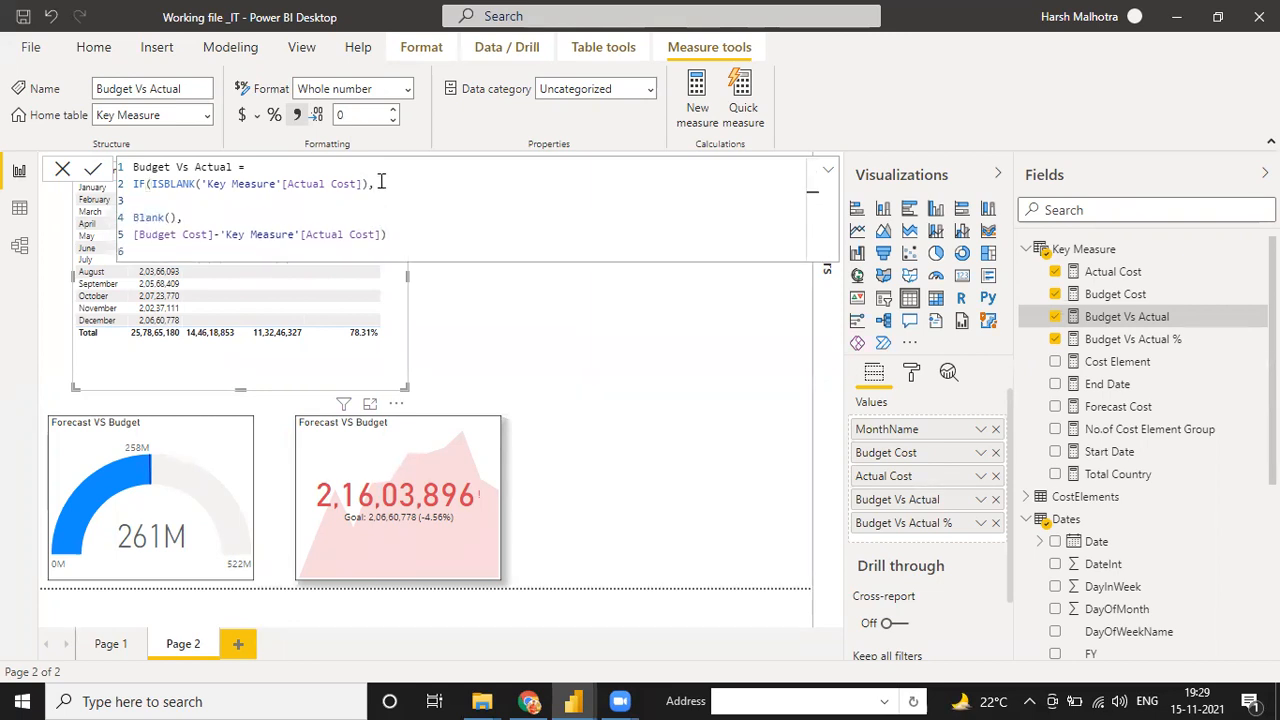
Step: Insert the comment "//If actual Value is Blank" above the IF line of the Budget Vs Actual formula, with a blank line before it
left_click(336, 170)
key("shift+Return")
key("shift+Return")
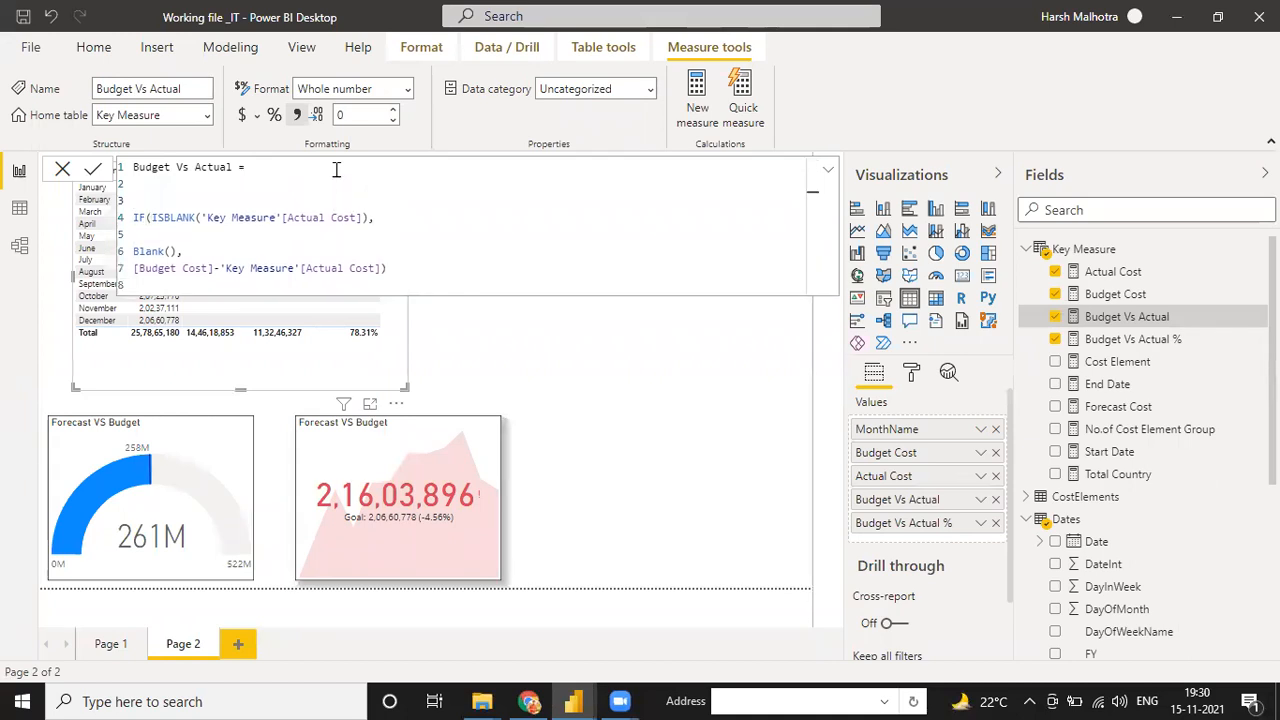
type("//If actual")
key("BackSpace")
type("Value is Blank")
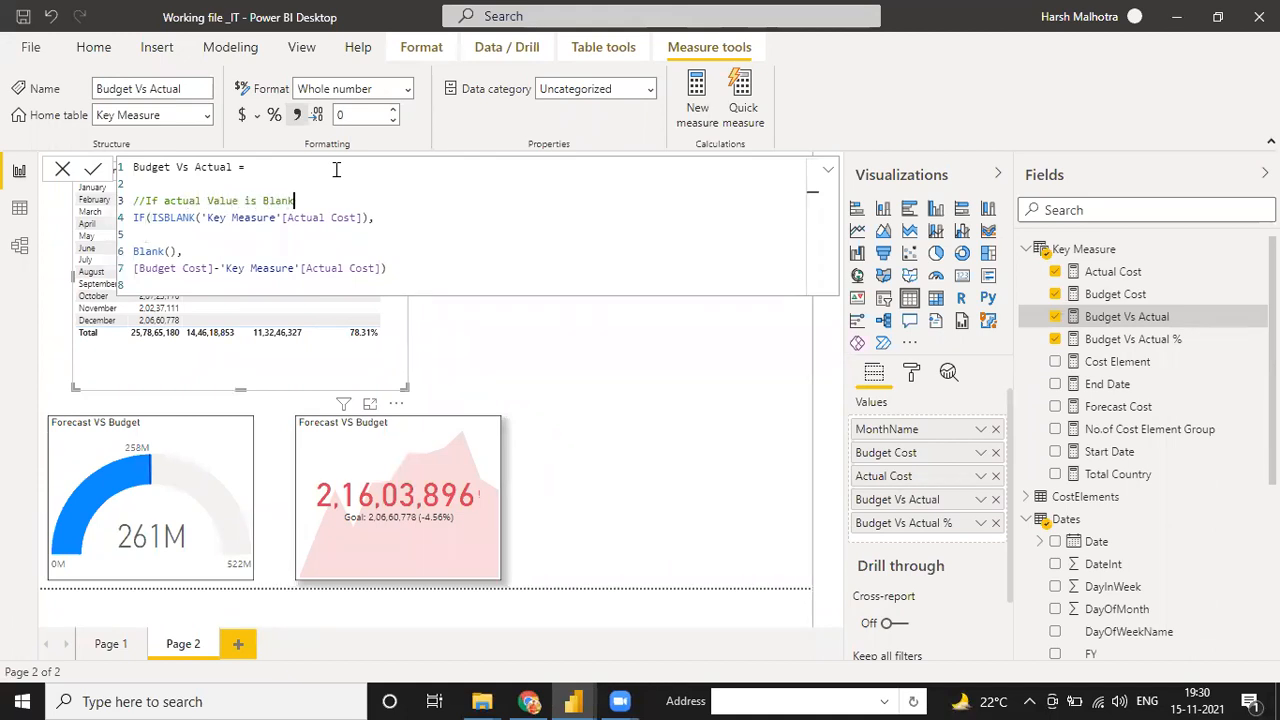
Step: Add the comment "//Result if true" between the ISBLANK condition and Blank() in the Budget Vs Actual formula
left_click(380, 219)
key("Return")
type("Reu")
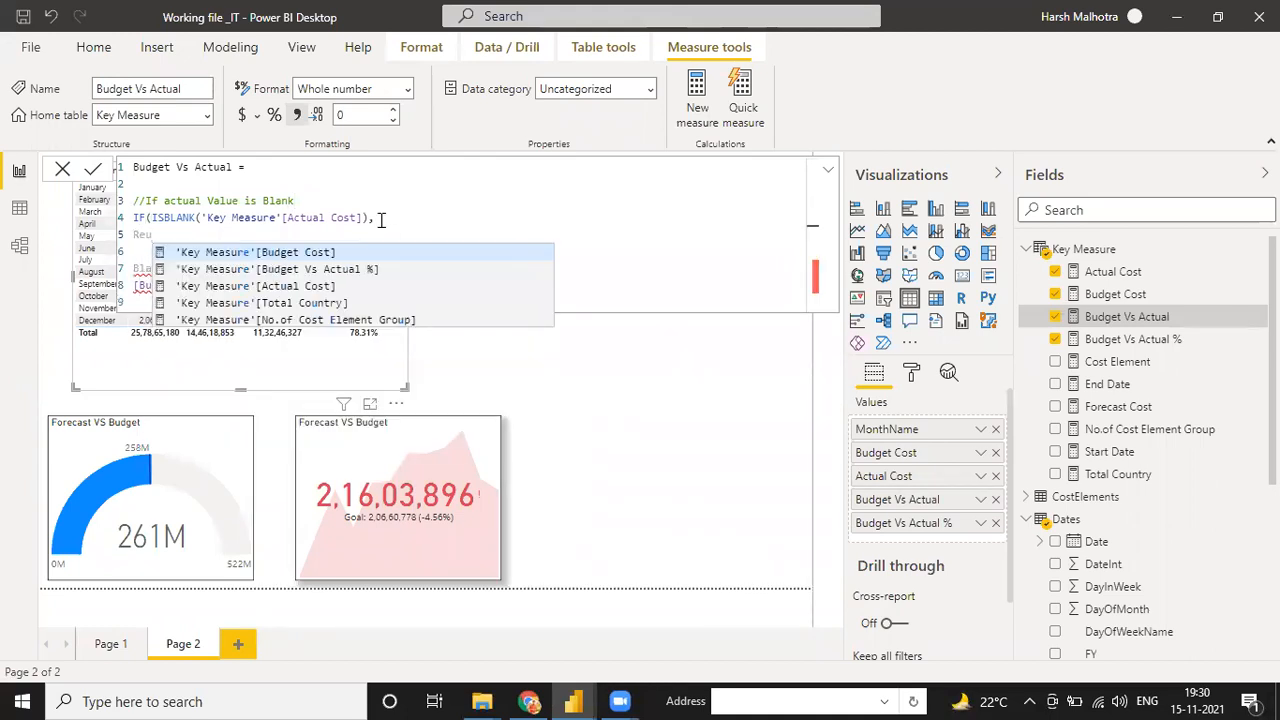
key("BackSpace")
type("sult")
key("BackSpace")
key("BackSpace")
key("BackSpace")
key("BackSpace")
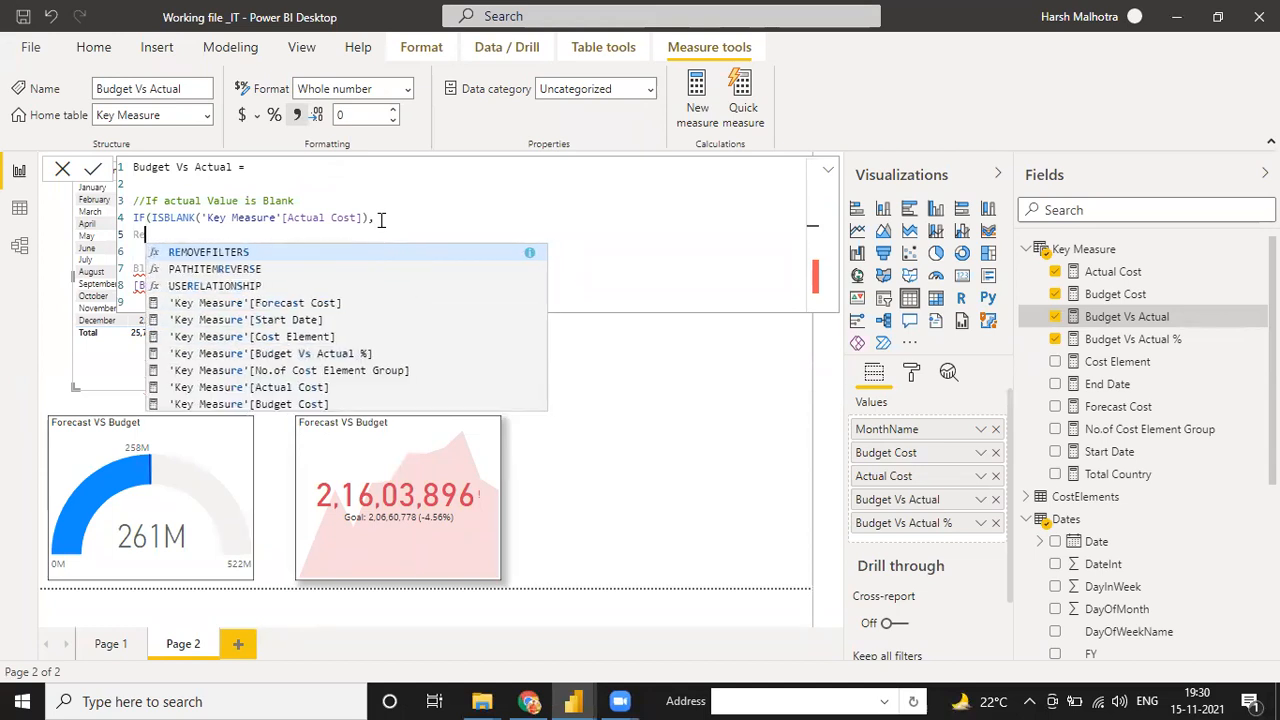
key("BackSpace")
key("BackSpace")
type("//Rey")
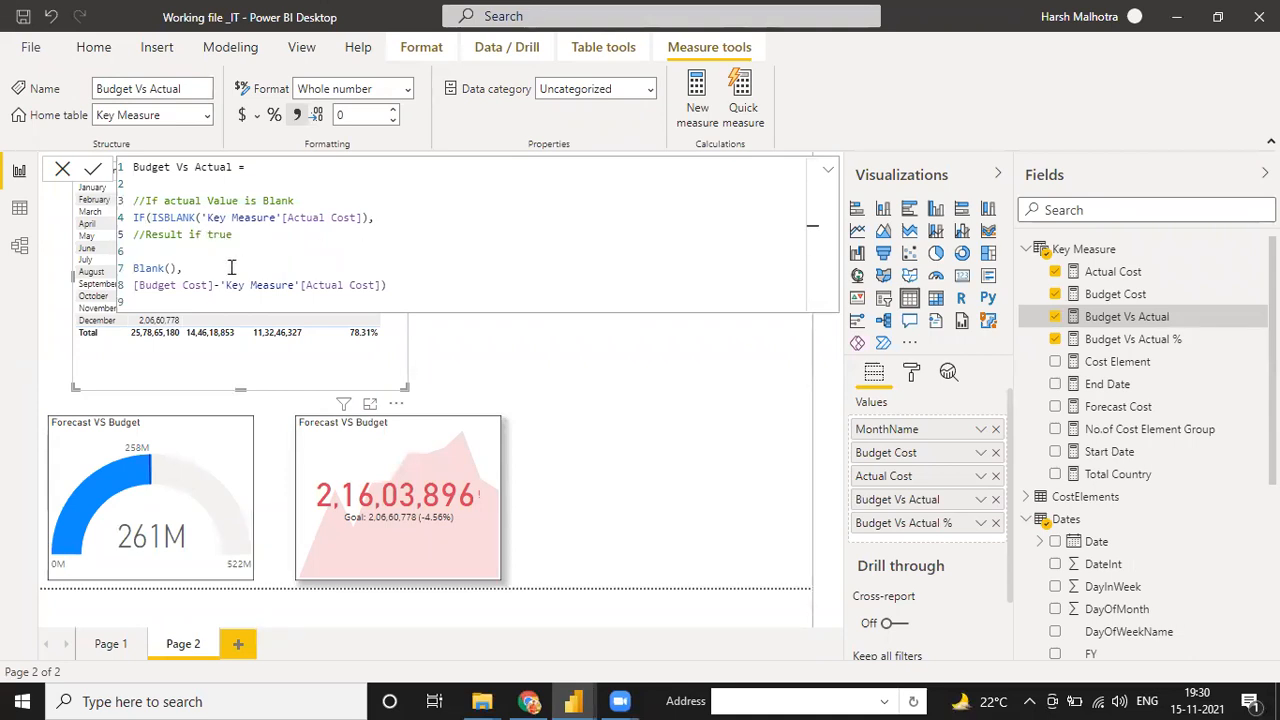
Step: Add the comment "//Result if False" above the subtraction line and commit the Budget Vs Actual measure
key("Return")
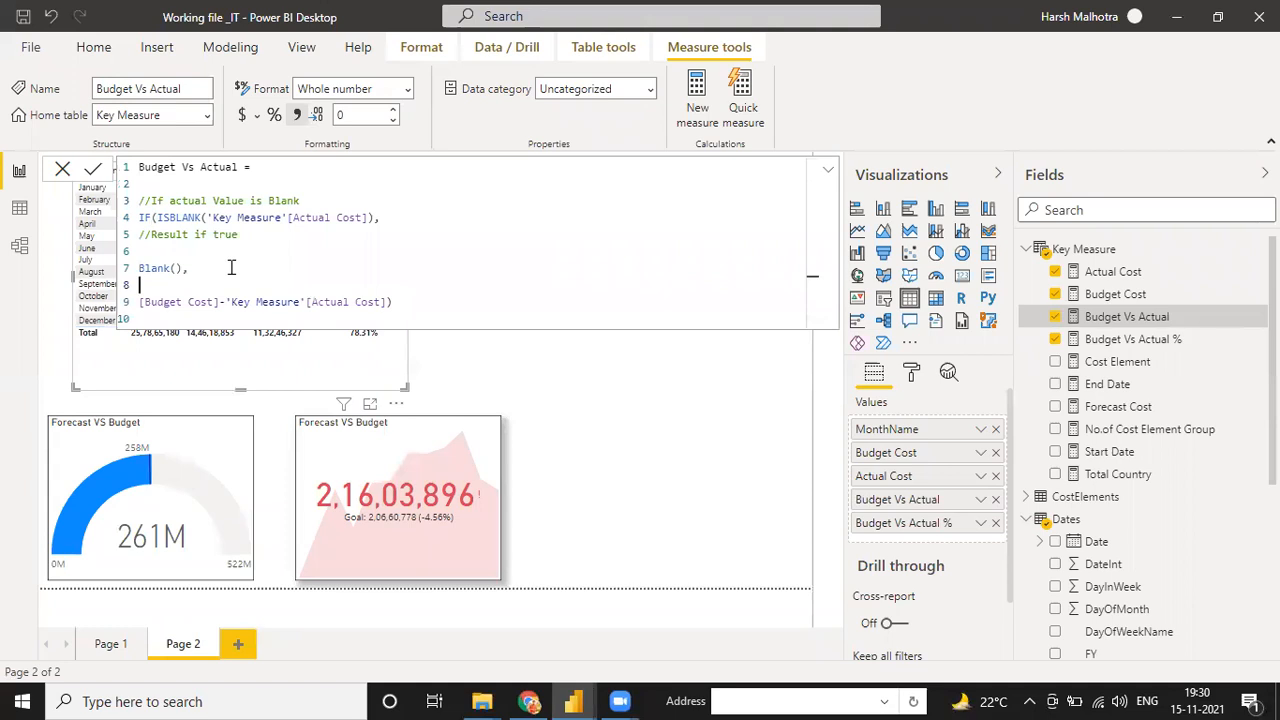
type("//Result if False")
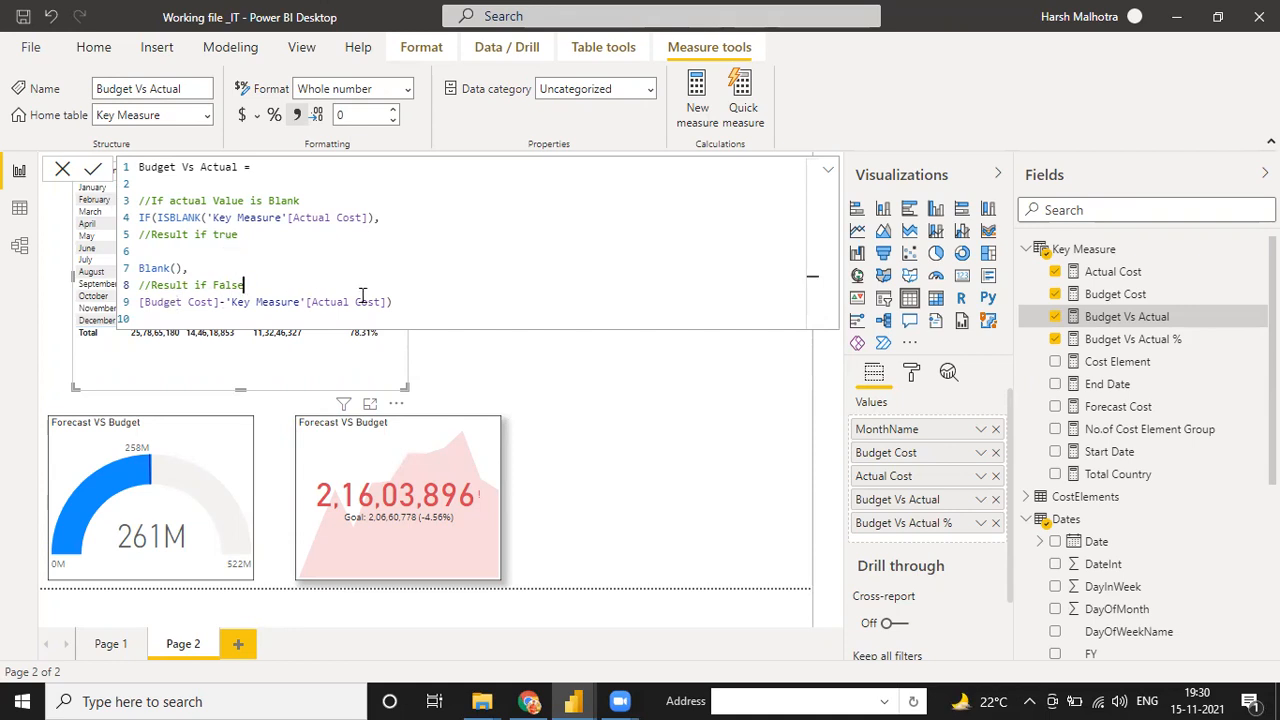
left_click(396, 301)
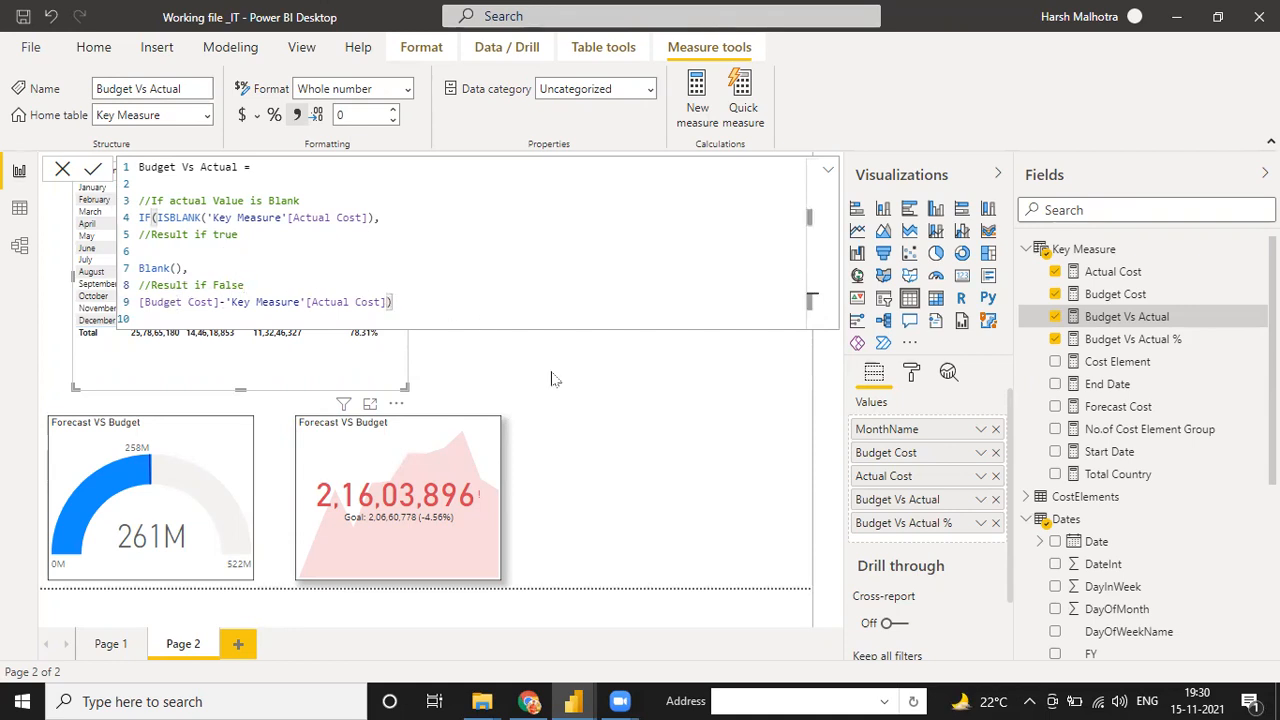
key("Return")
left_click(491, 366)
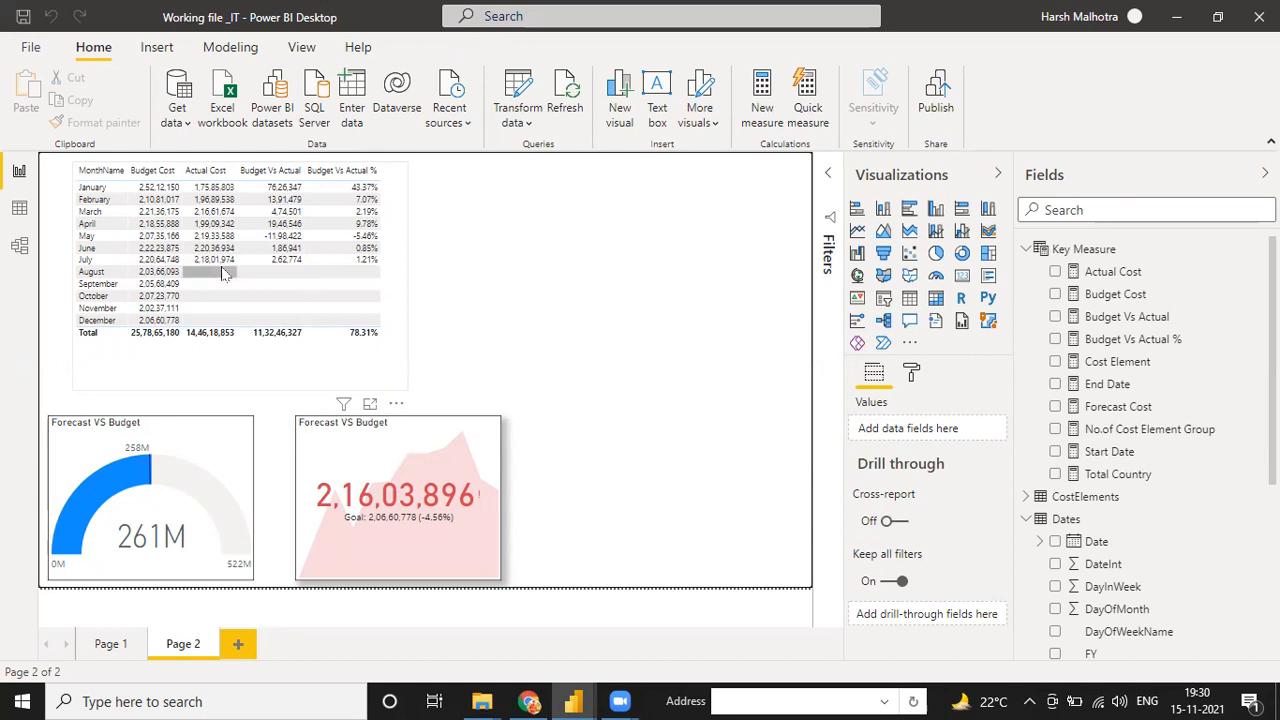
Step: Make the monthly cost table wider and slightly shorter, and copy the full formula of the Budget Vs Actual % measure
left_click(400, 306)
left_click_drag(403, 386, 624, 367)
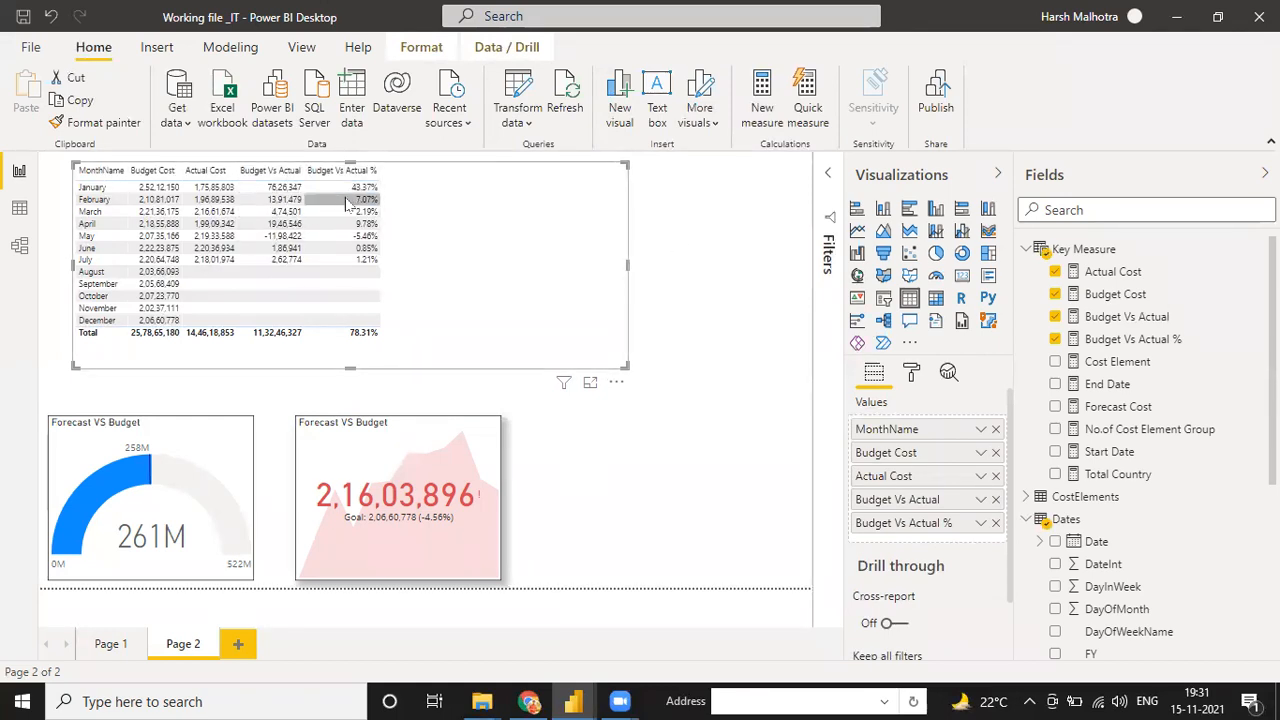
left_click(1152, 318)
left_click(1155, 339)
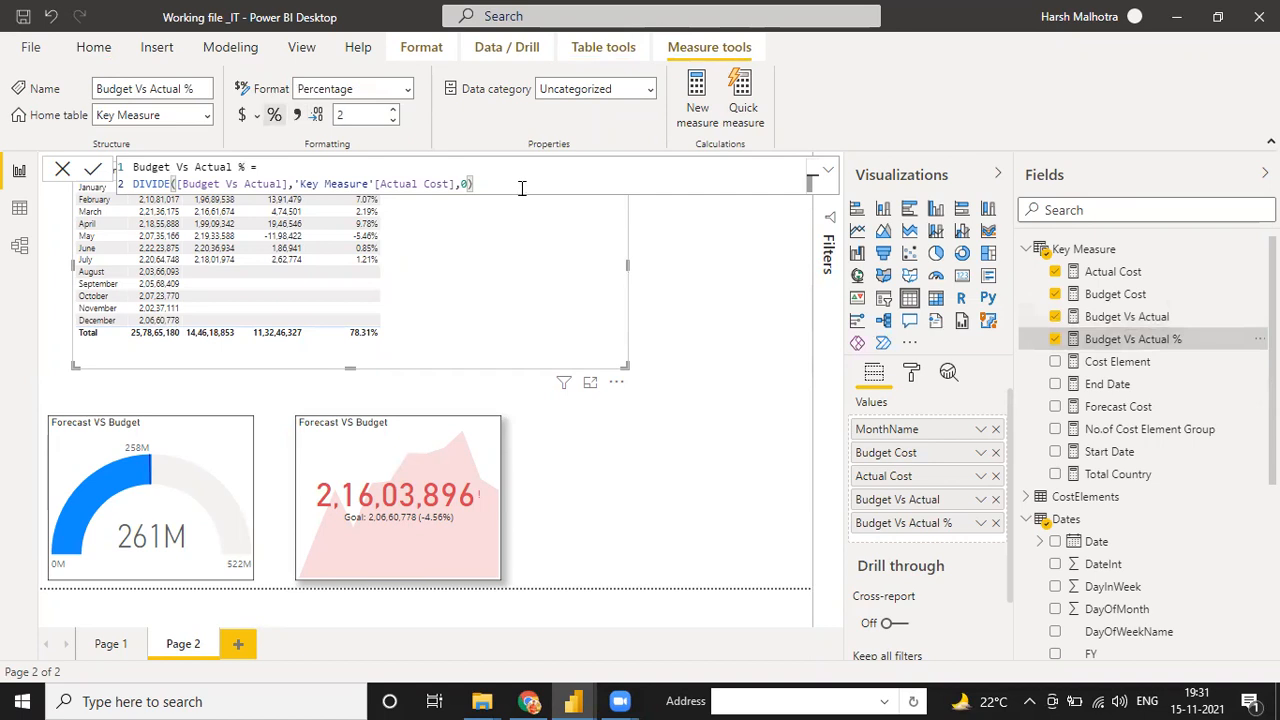
key("ctrl+a")
key("ctrl+c")
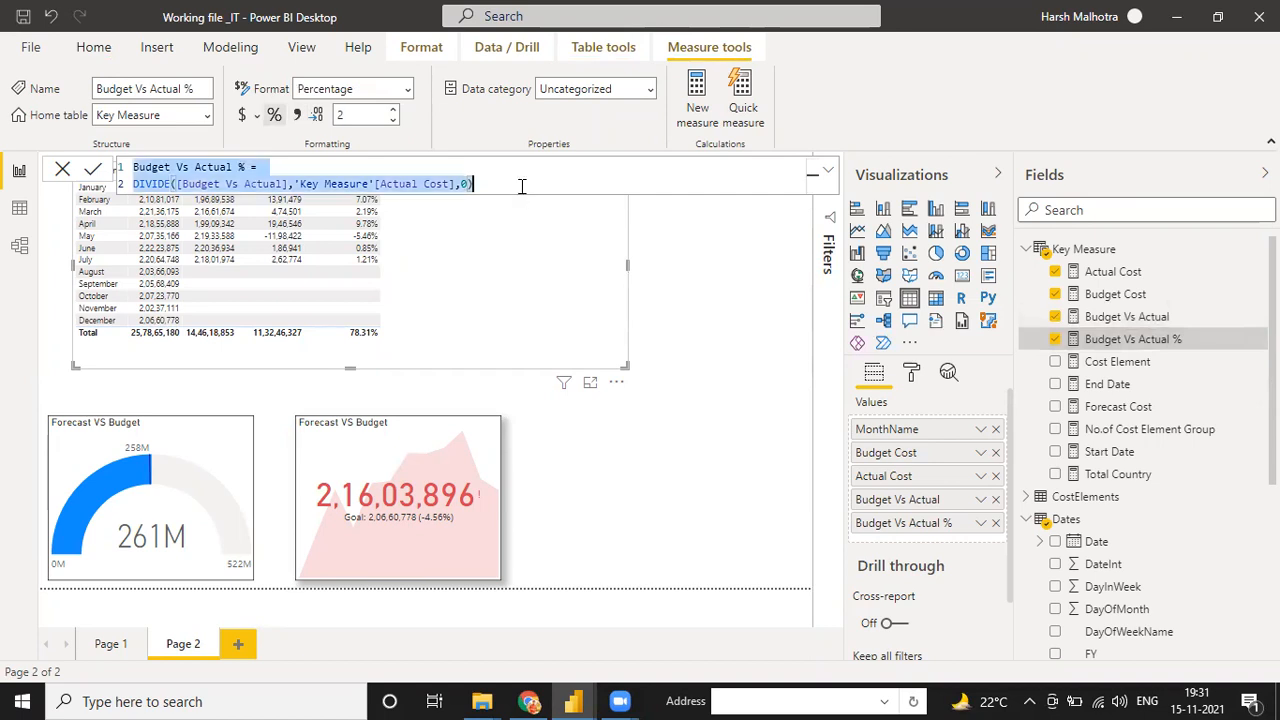
Step: Create a new measure named "Actual VS Budget %" and paste the copied Budget Vs Actual % formula below its name
left_click(697, 108)
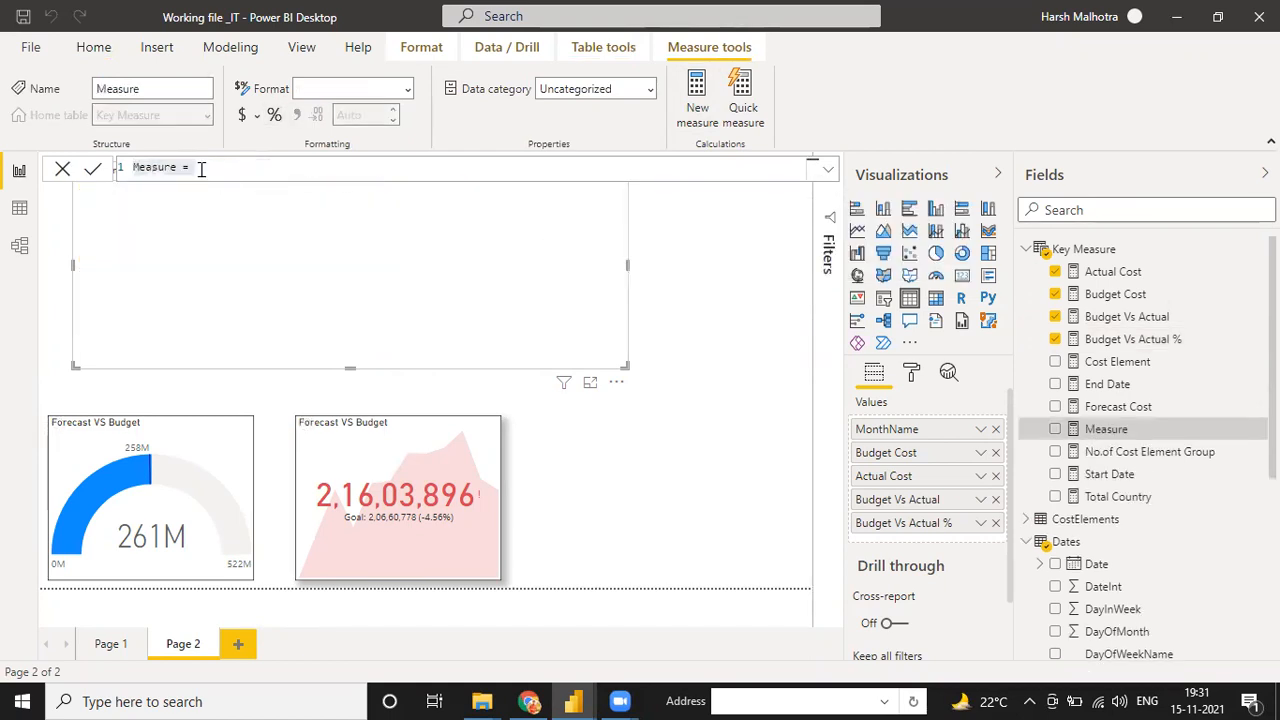
type("Act")
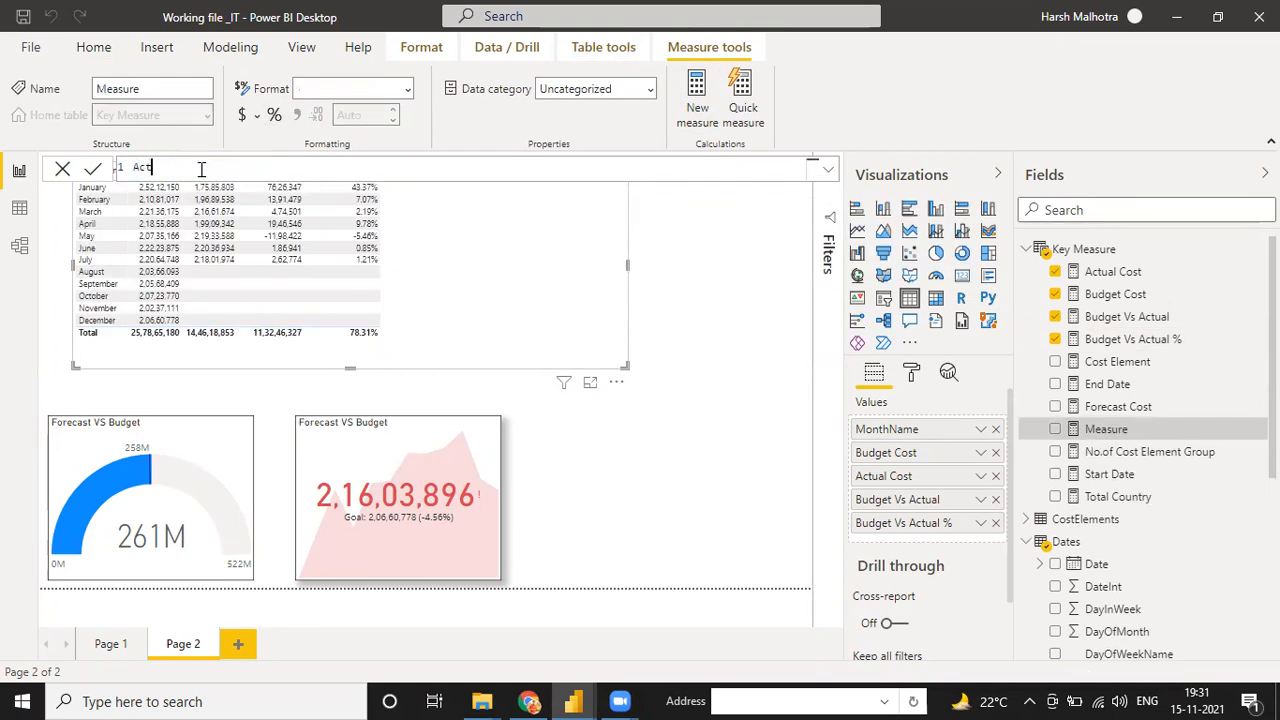
type("ual VS Budget % =")
key("shift+Return")
key("shift+Return")
key("ctrl+v")
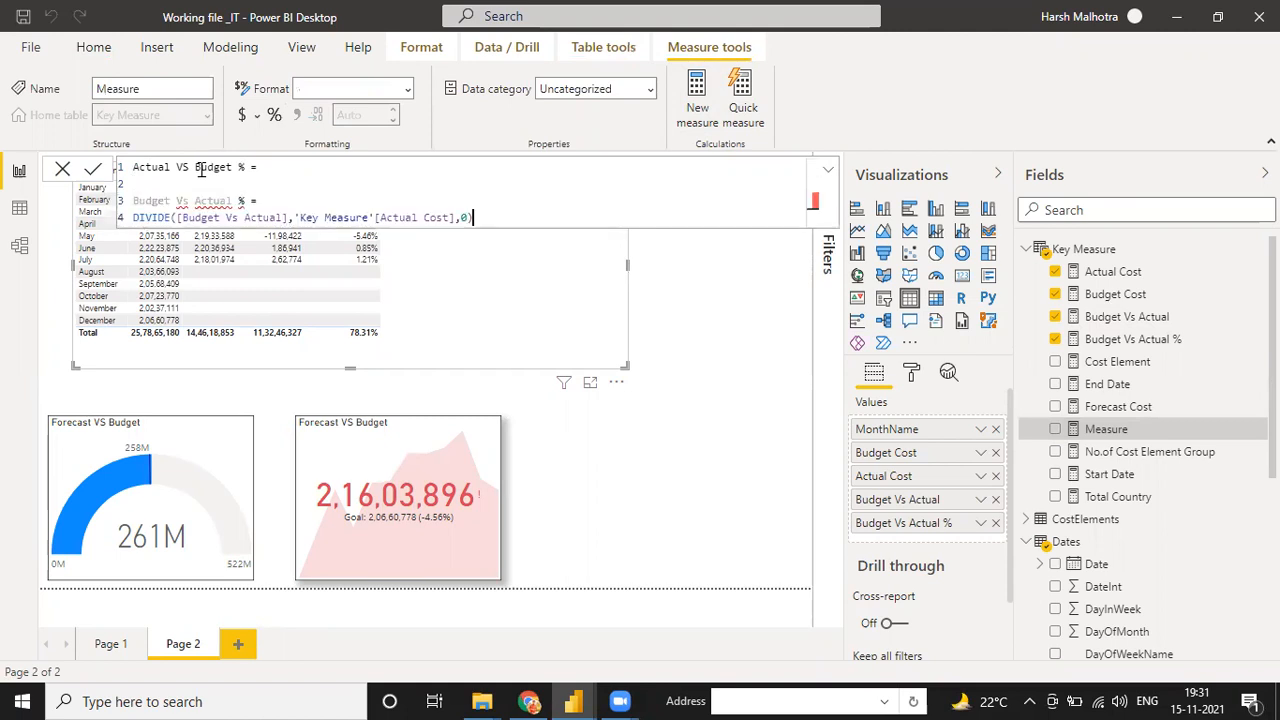
Step: Replace the DIVIDE denominator in the Actual VS Budget % formula with 'Key Measure'[Budget Cost], removing the remaining arguments and closing parenthesis
key("BackSpace")
key("BackSpace")
key("BackSpace")
key("BackSpace")
key("BackSpace")
key("BackSpace")
key("BackSpace")
key("BackSpace")
key("BackSpace")
key("BackSpace")
key("BackSpace")
key("BackSpace")
key("BackSpace")
key("BackSpace")
key("BackSpace")
key("BackSpace")
key("BackSpace")
key("BackSpace")
key("BackSpace")
key("BackSpace")
key("BackSpace")
key("BackSpace")
key("BackSpace")
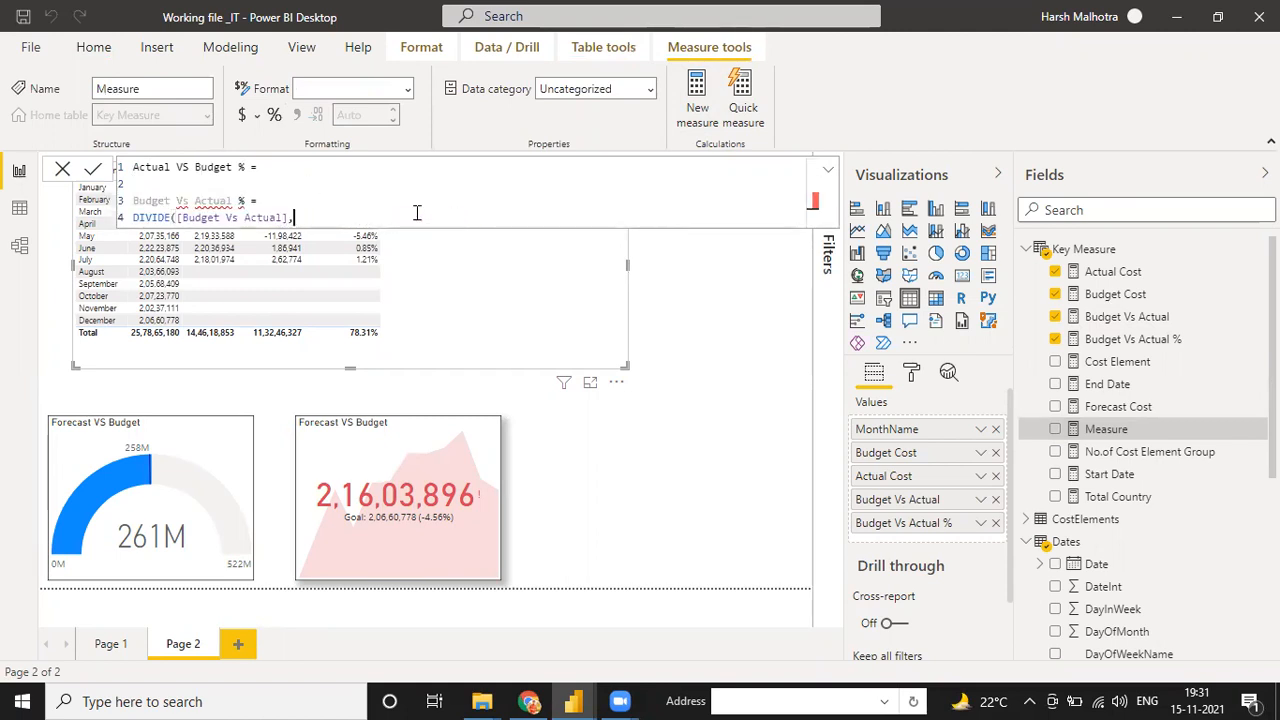
type("'")
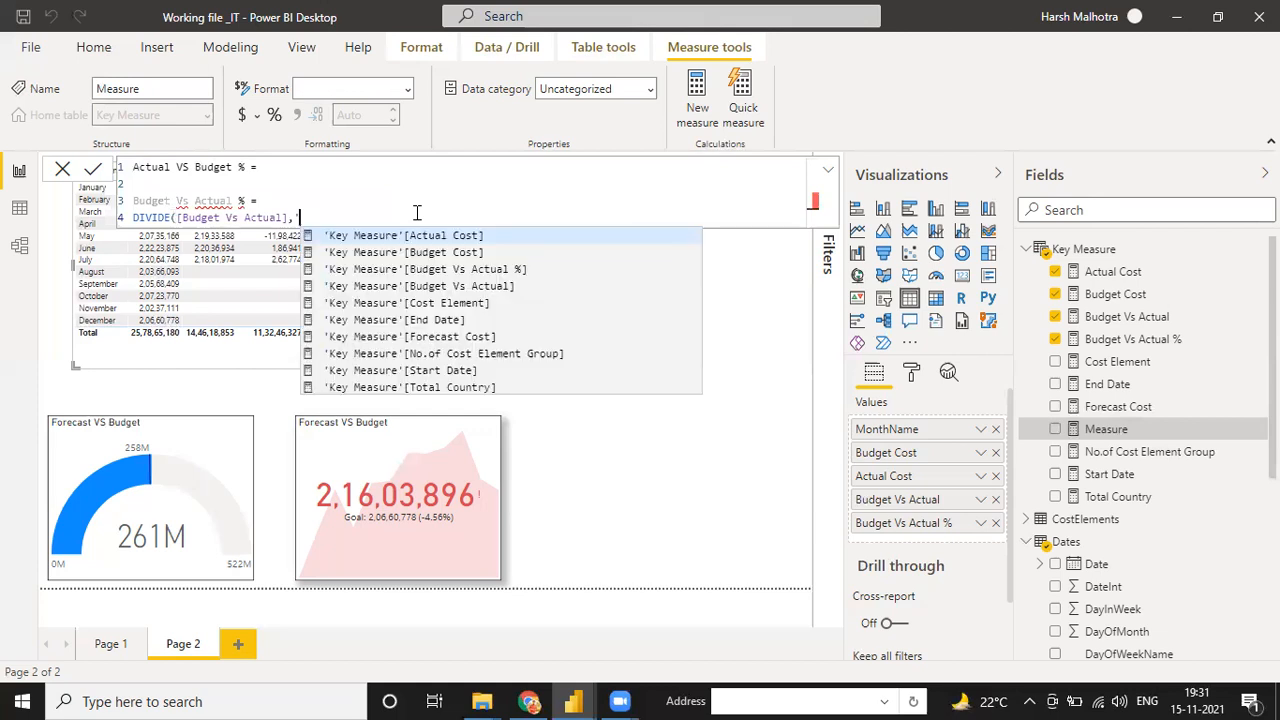
key("Down")
key("Tab")
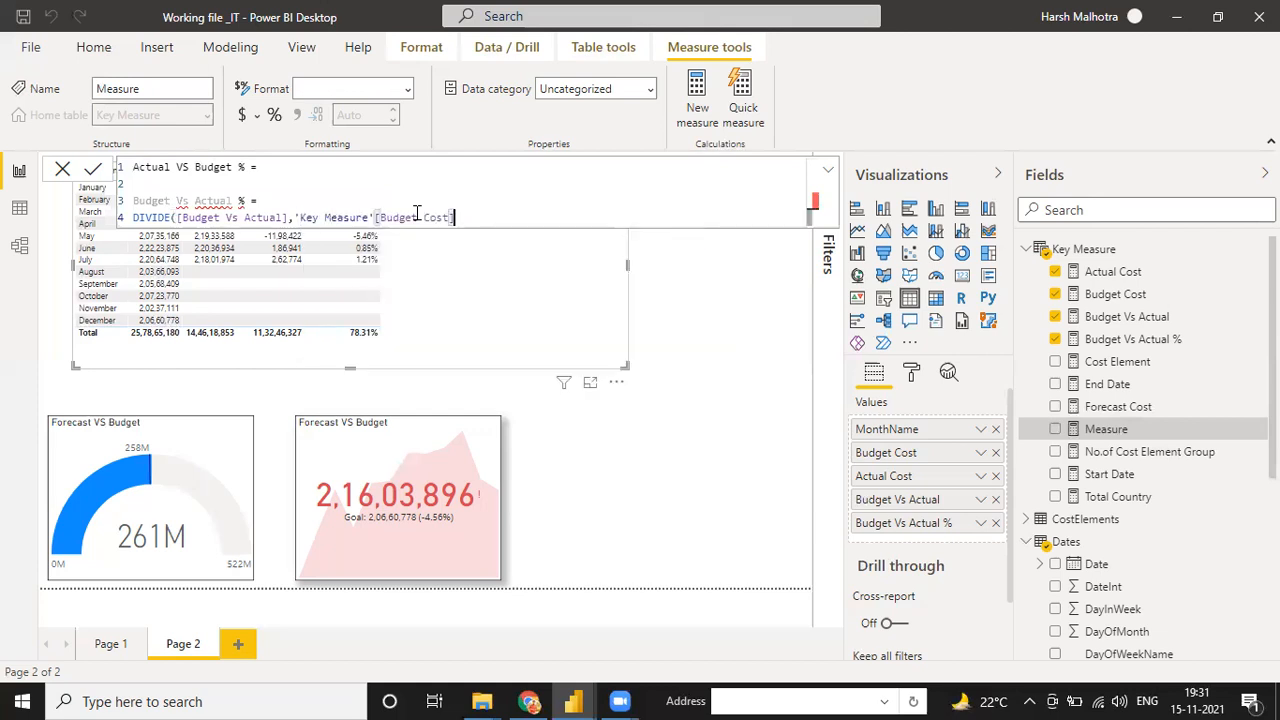
Step: Remove the pasted "Budget Vs Actual % =" line and the blank line, end the DIVIDE with ",0)", and commit the measure
left_click(264, 201)
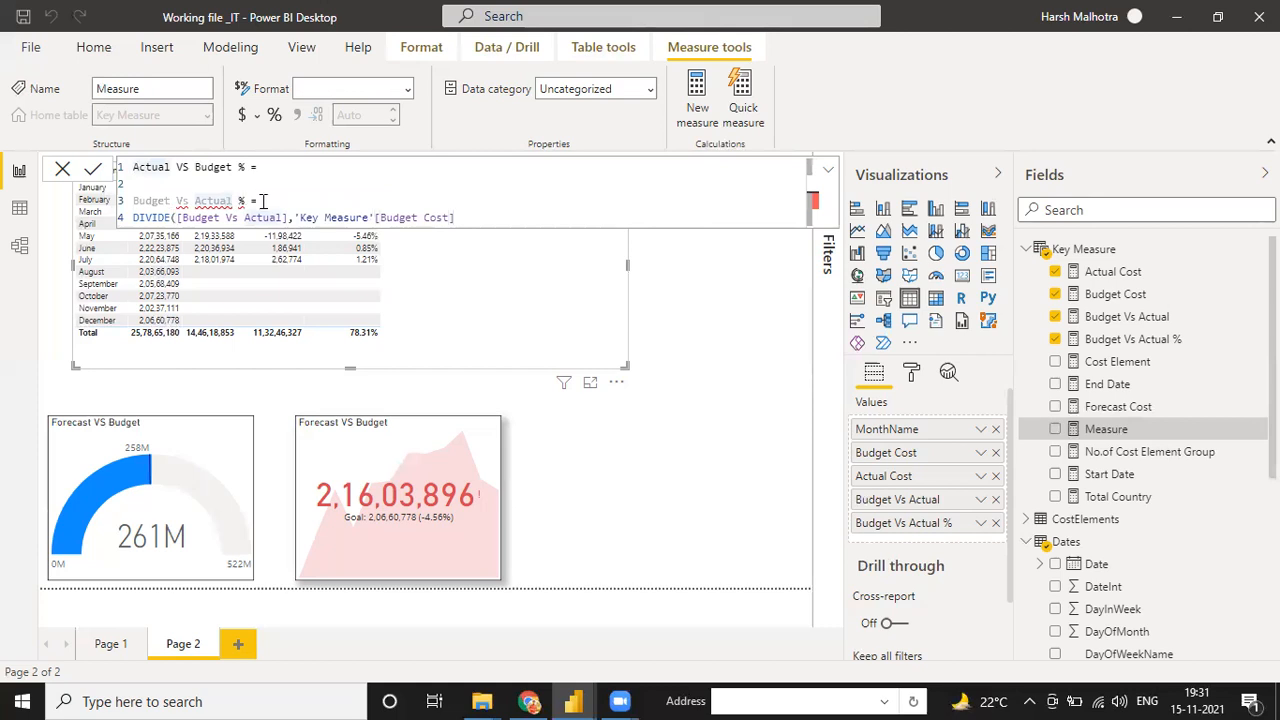
key("BackSpace")
key("BackSpace")
key("BackSpace")
key("BackSpace")
key("BackSpace")
key("BackSpace")
key("BackSpace")
key("BackSpace")
key("BackSpace")
key("BackSpace")
key("BackSpace")
key("BackSpace")
key("BackSpace")
key("BackSpace")
key("BackSpace")
key("BackSpace")
key("BackSpace")
key("BackSpace")
key("BackSpace")
key("BackSpace")
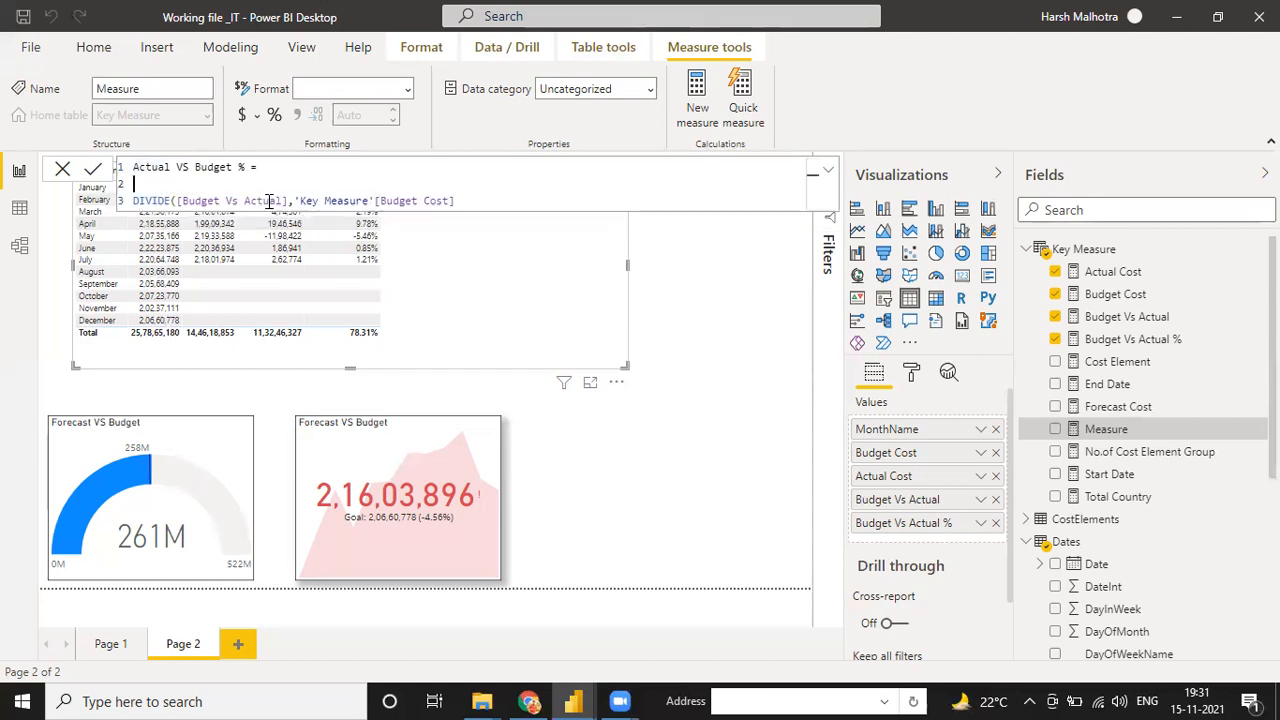
left_click(476, 183)
type(",0)")
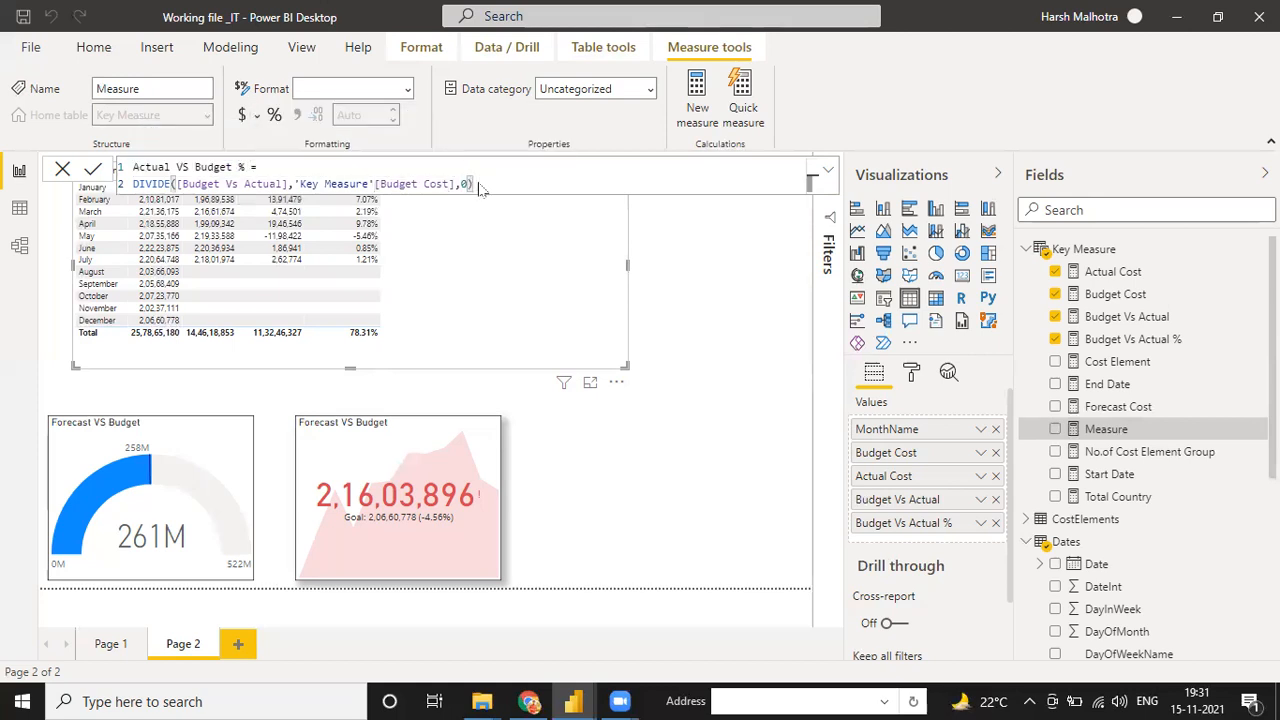
key("Return")
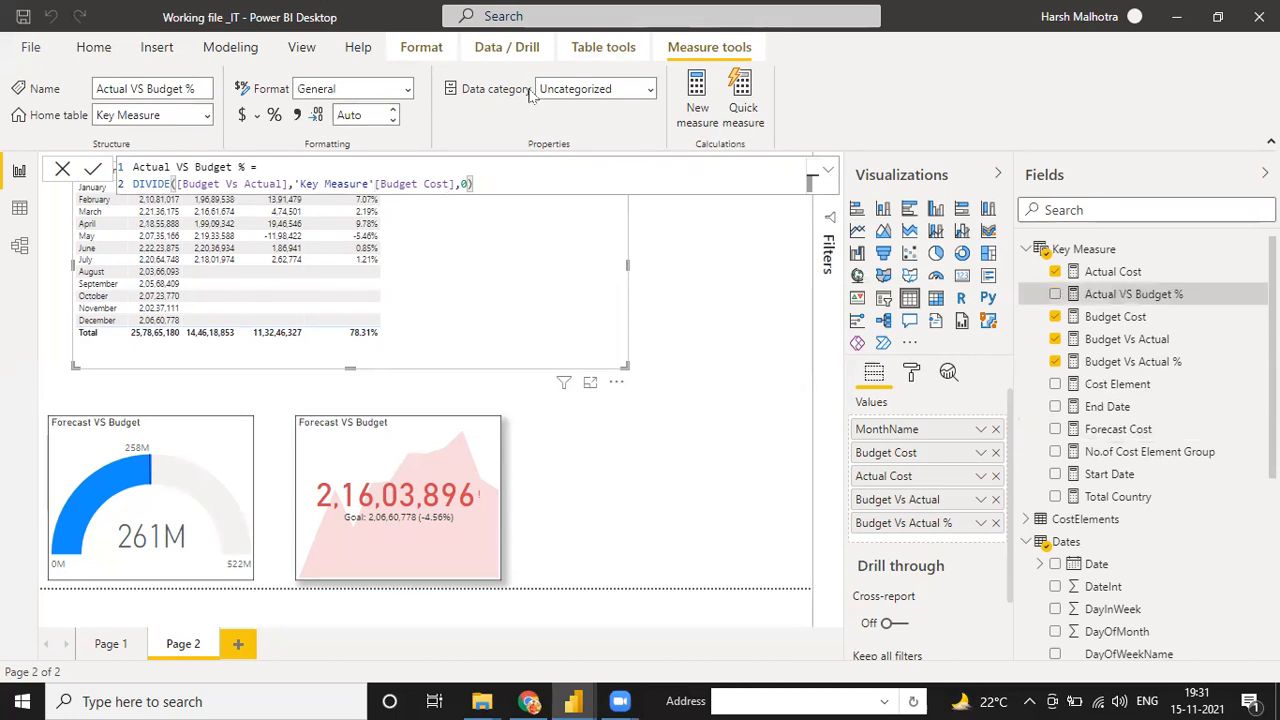
Step: Add the Actual VS Budget % measure to the monthly cost table and widen the table slightly
left_click(771, 289)
left_click_drag(1127, 291, 495, 214)
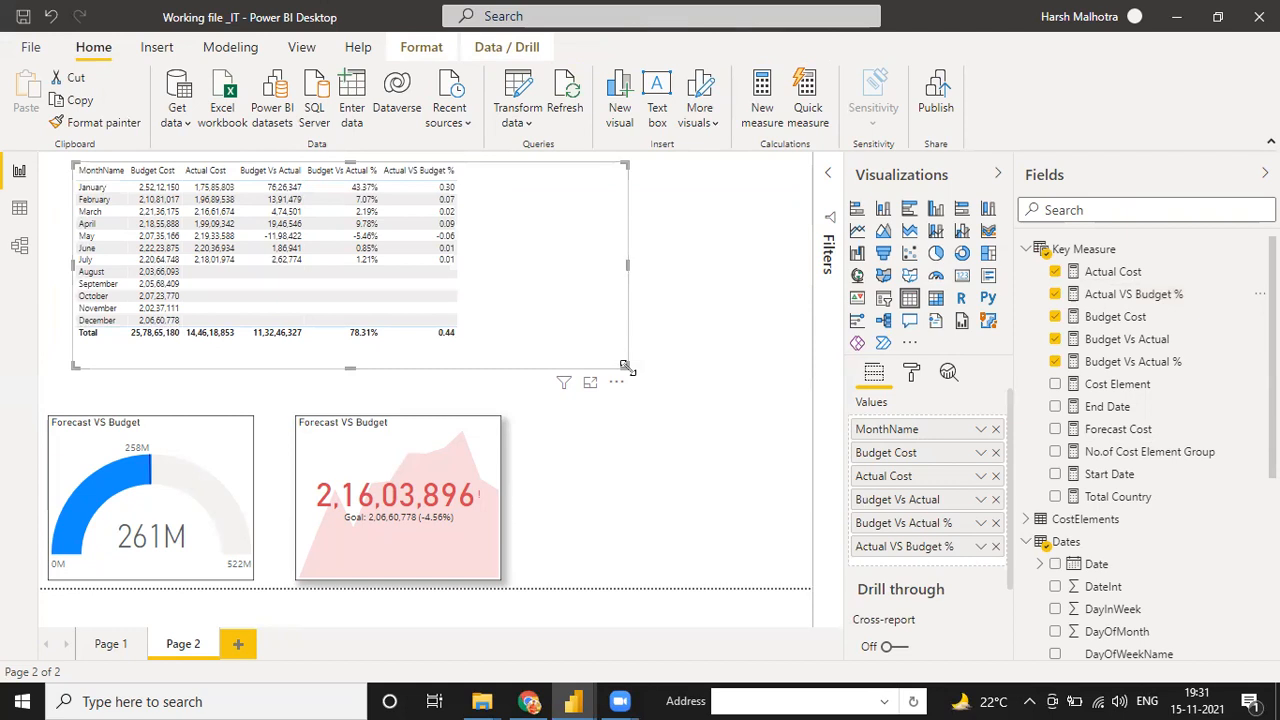
left_click_drag(627, 366, 662, 368)
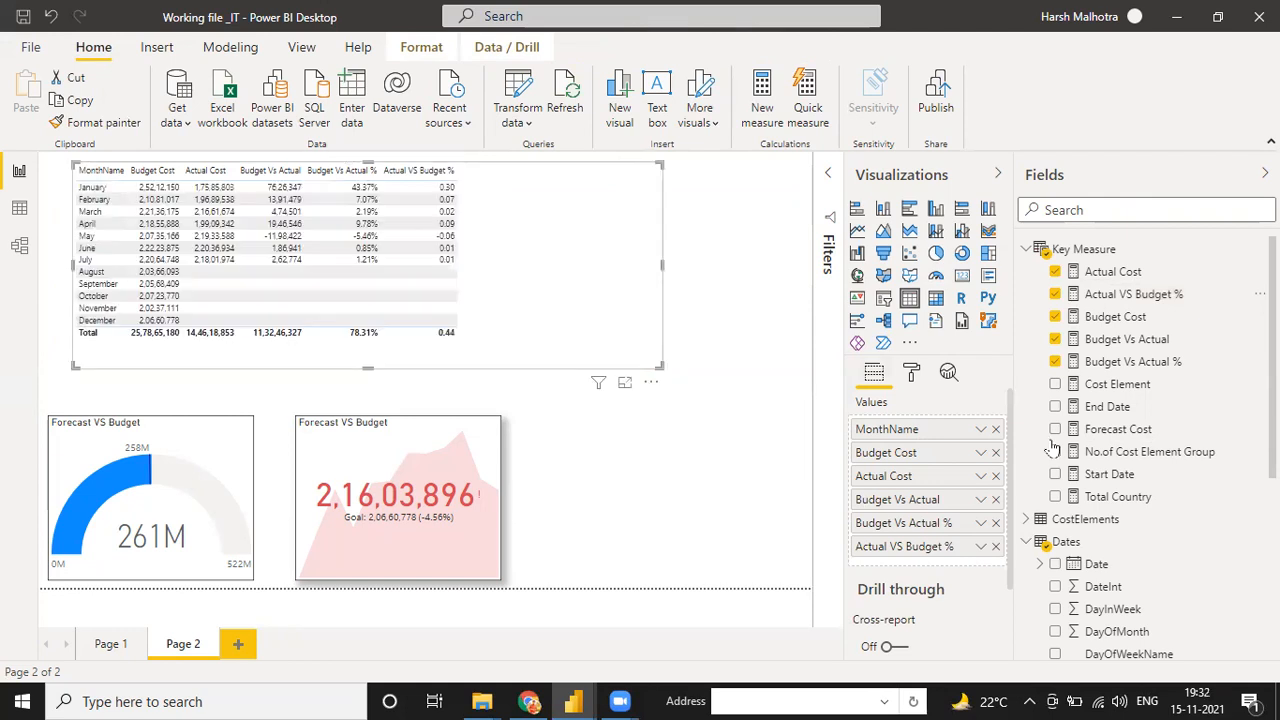
Step: Format the Actual VS Budget % measure as a percentage and deselect the table
left_click(1137, 296)
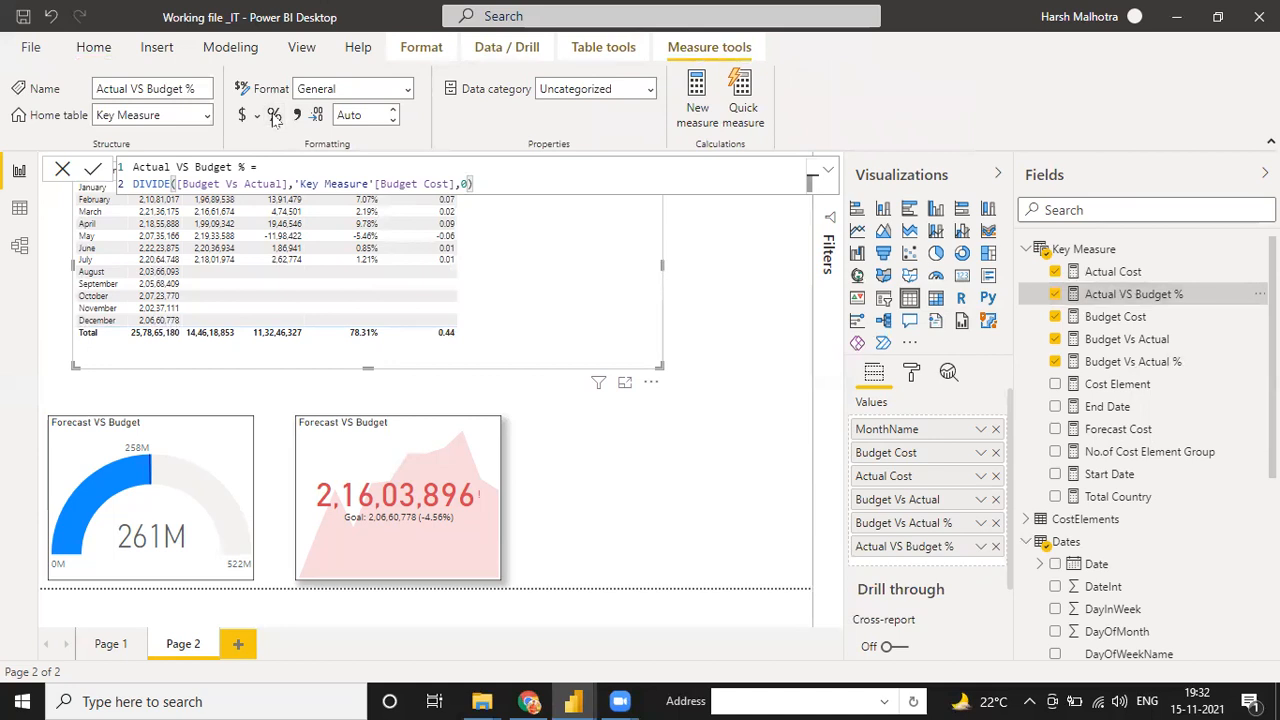
left_click(274, 115)
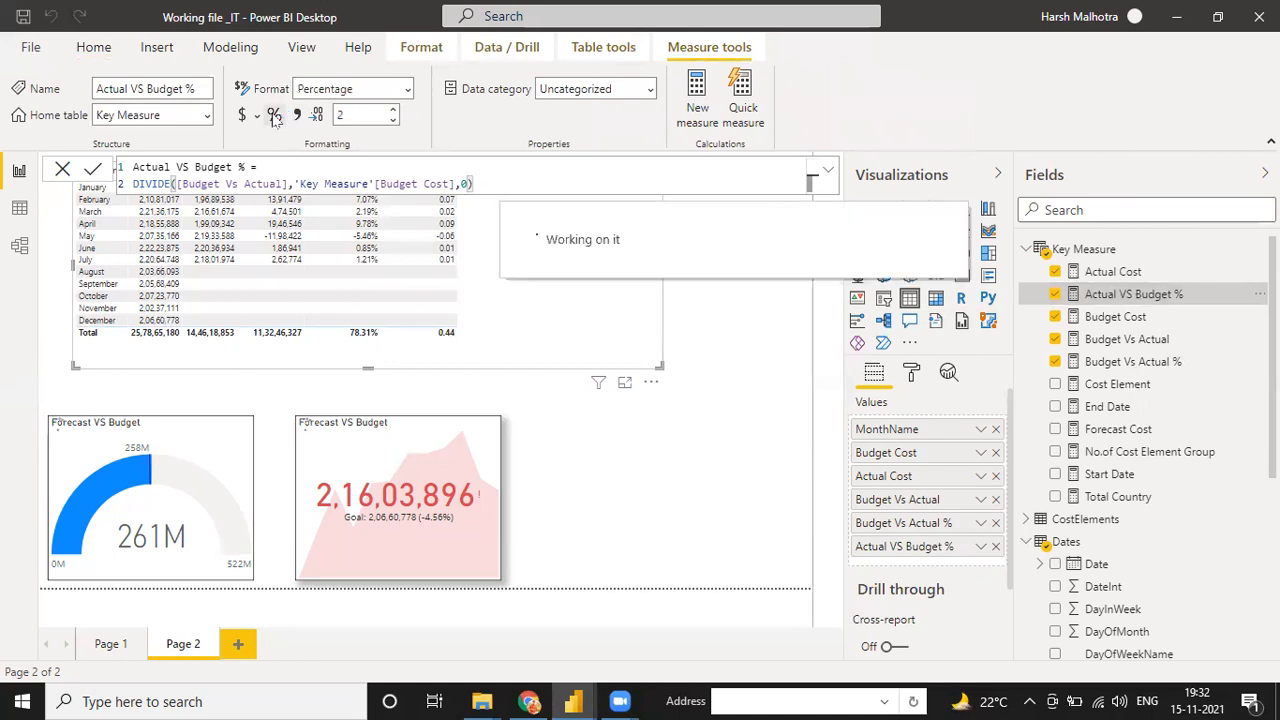
left_click(738, 329)
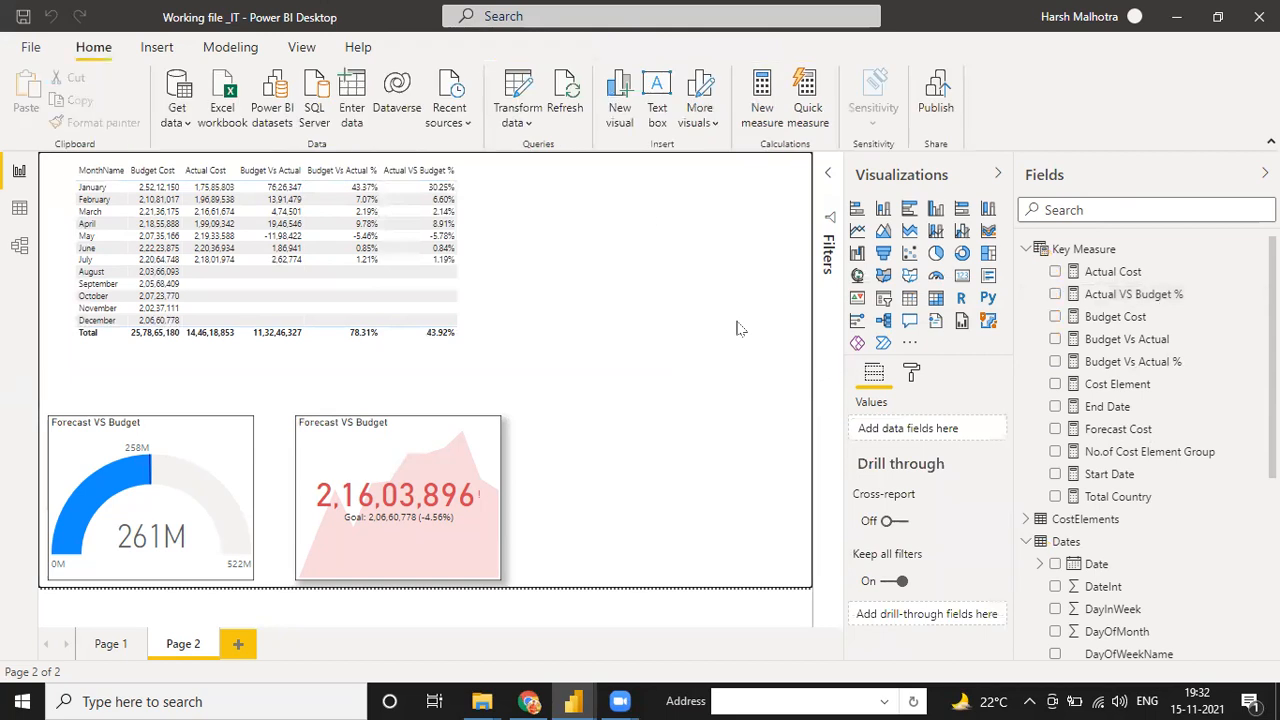
Step: Check the Budget Vs Actual and Budget Vs Actual % formulas, and start a new measure named "Budget VS Actual % 1" with blank formula lines
left_click(1122, 345)
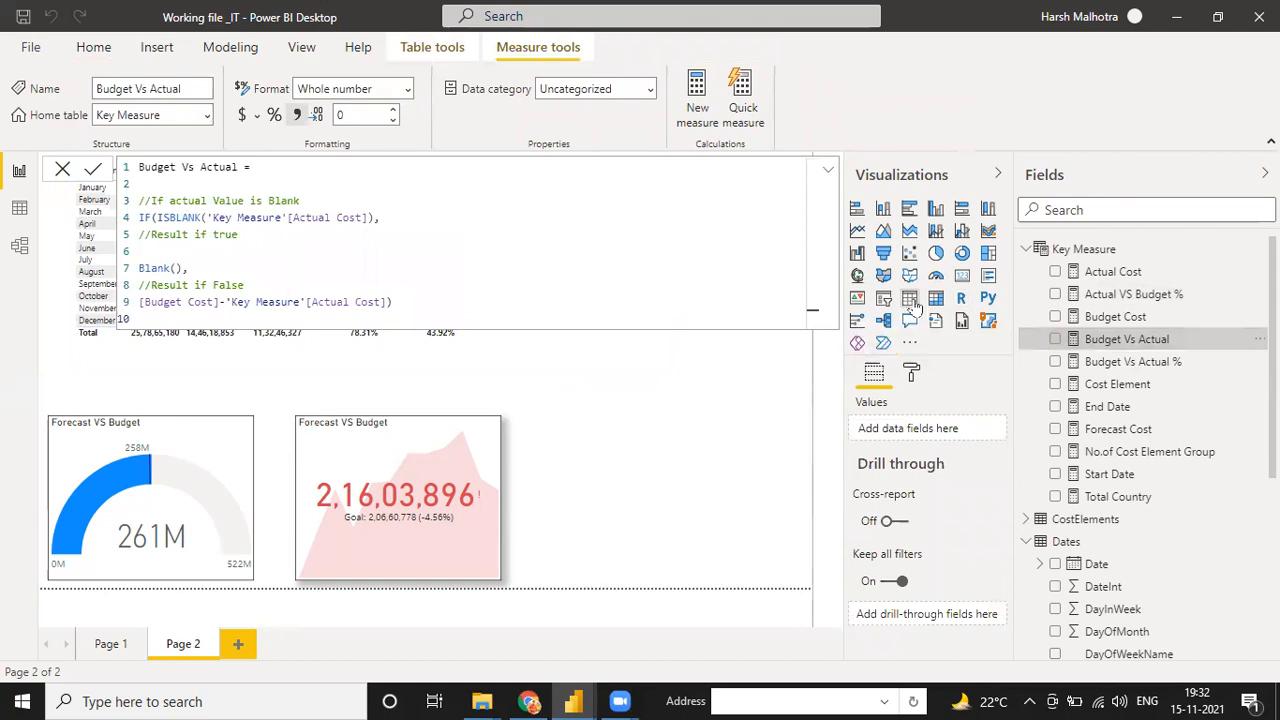
left_click(1106, 363)
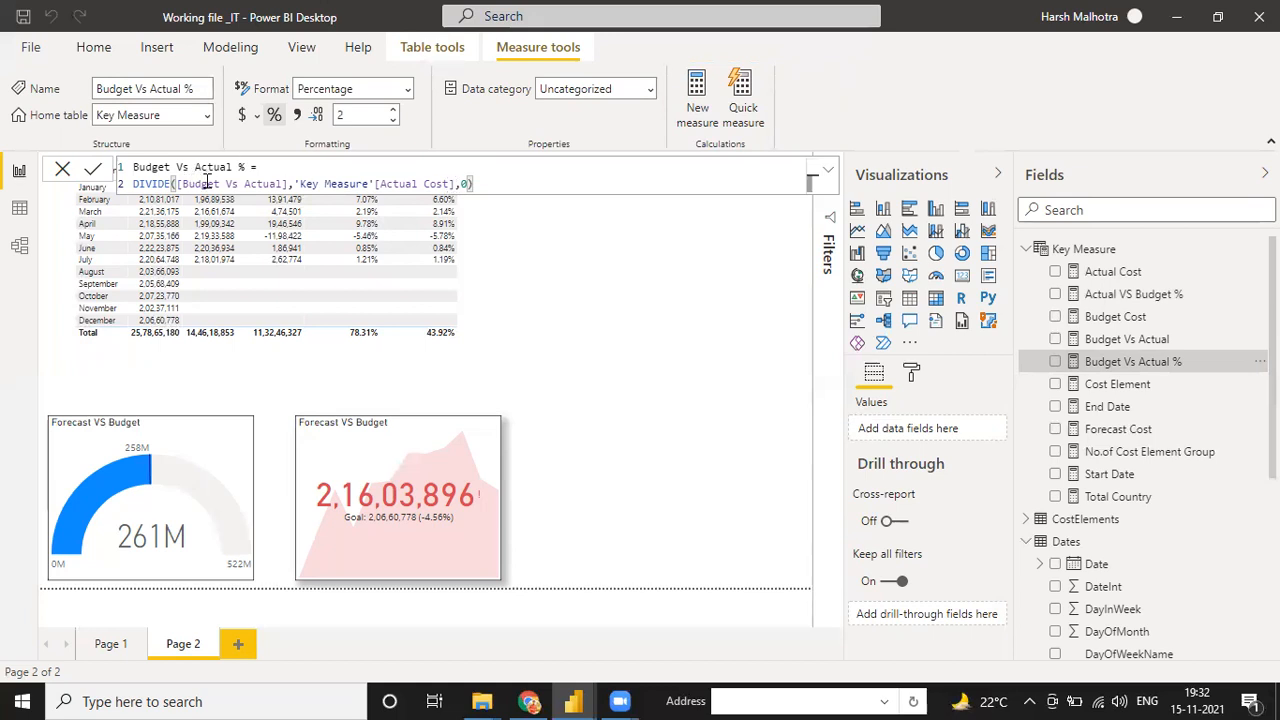
left_click(698, 113)
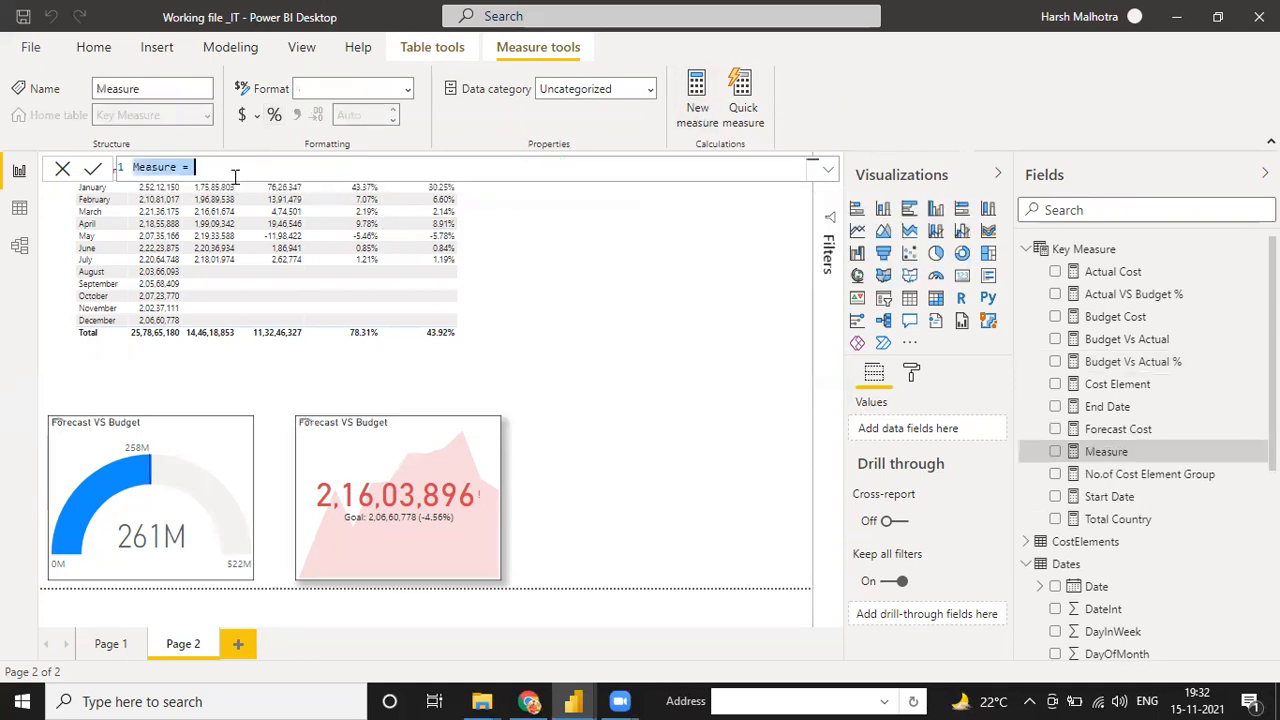
key("BackSpace")
type("Bu")
key("BackSpace")
key("BackSpace")
type("Budher")
key("BackSpace")
key("BackSpace")
key("BackSpace")
key("BackSpace")
type("dget VS Actual % 1 ")
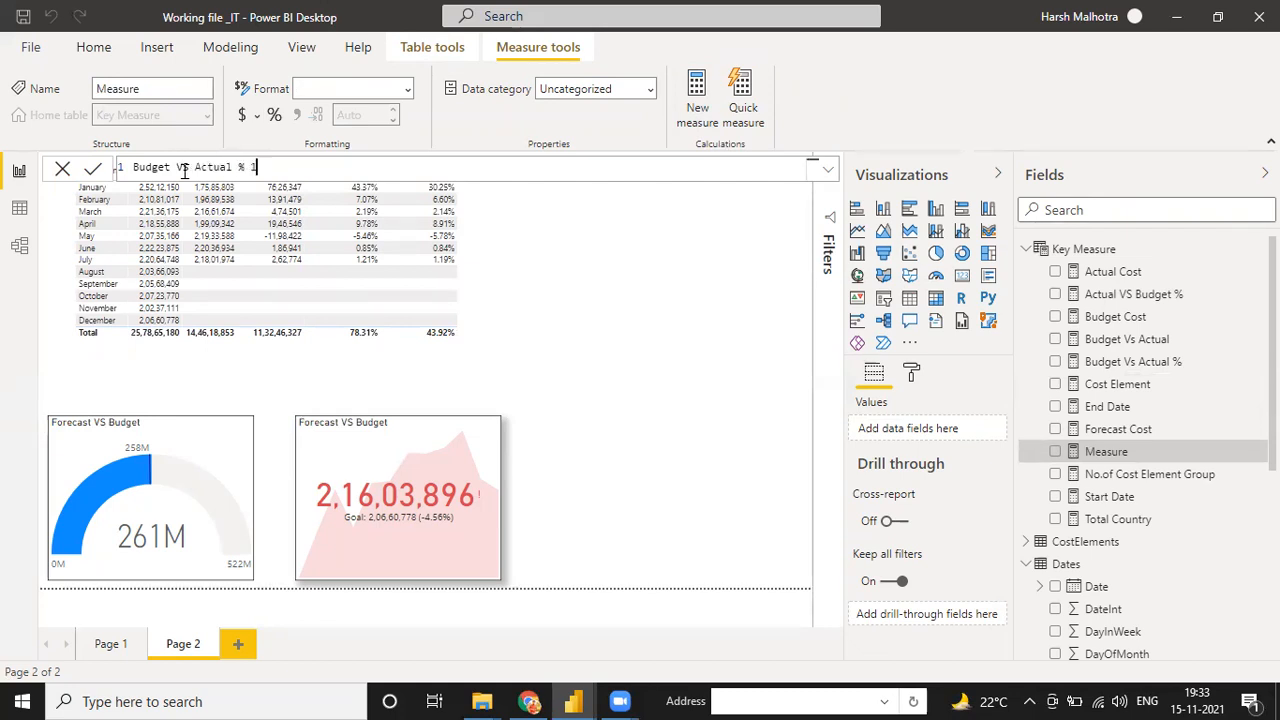
type("=")
key("shift+Return")
key("shift+Return")
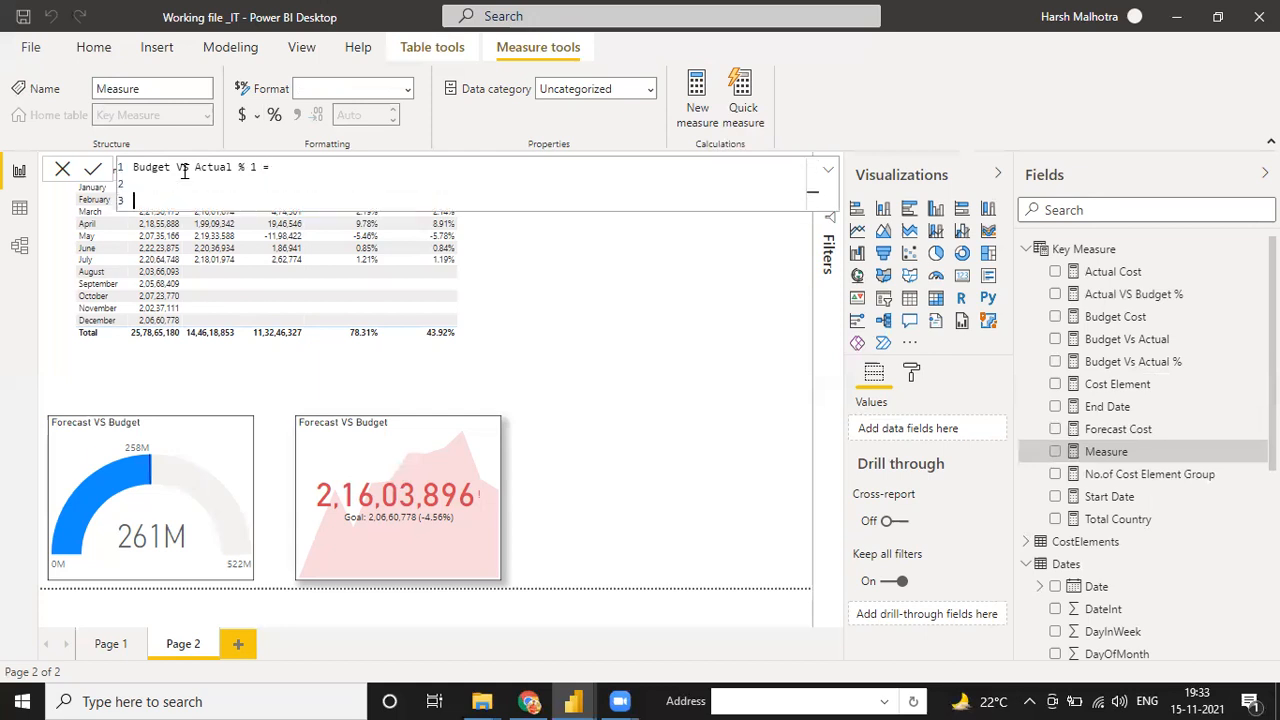
Step: Begin the measure's formula with DIVIDE, using [Budget Vs Actual] as the numerator
type("divid")
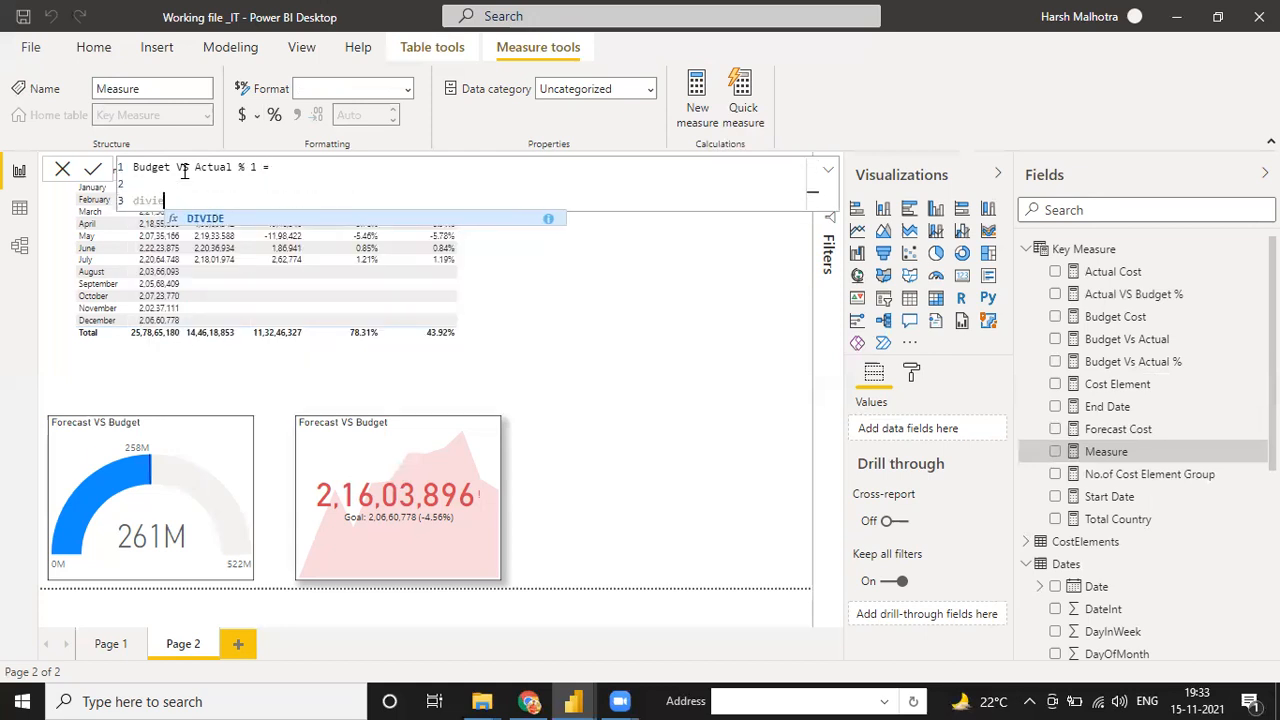
key("Tab")
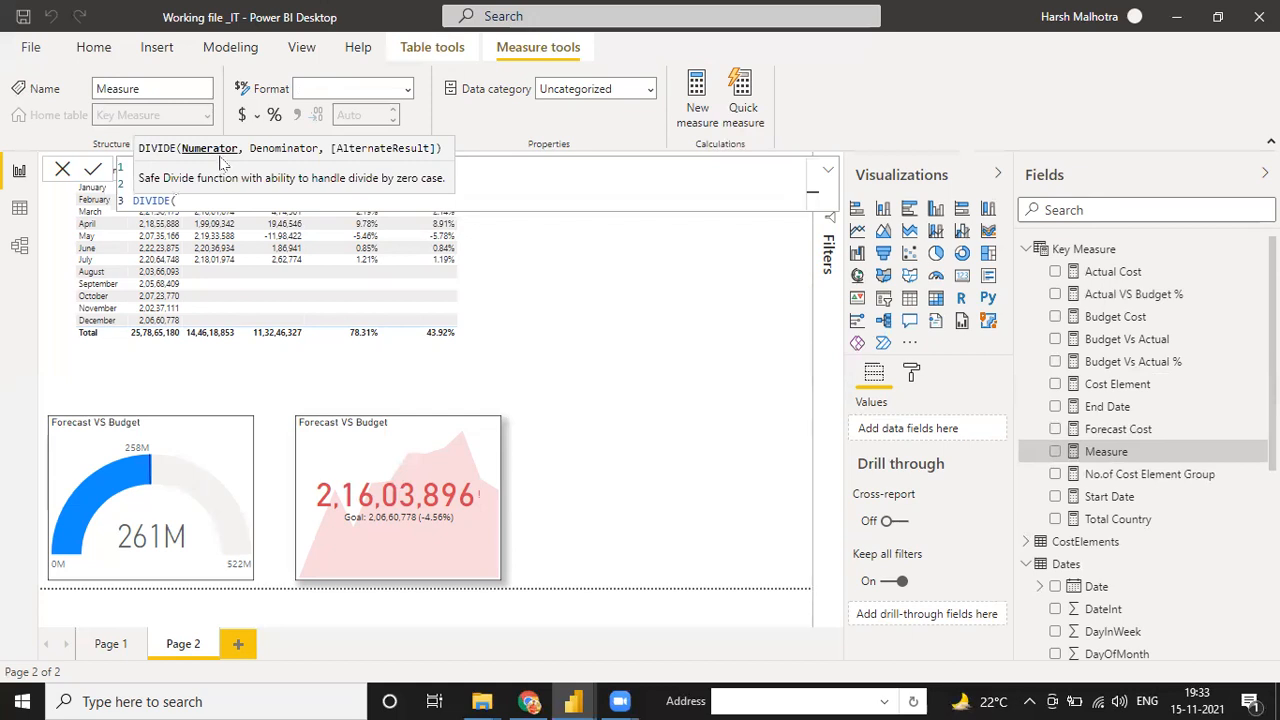
type("'")
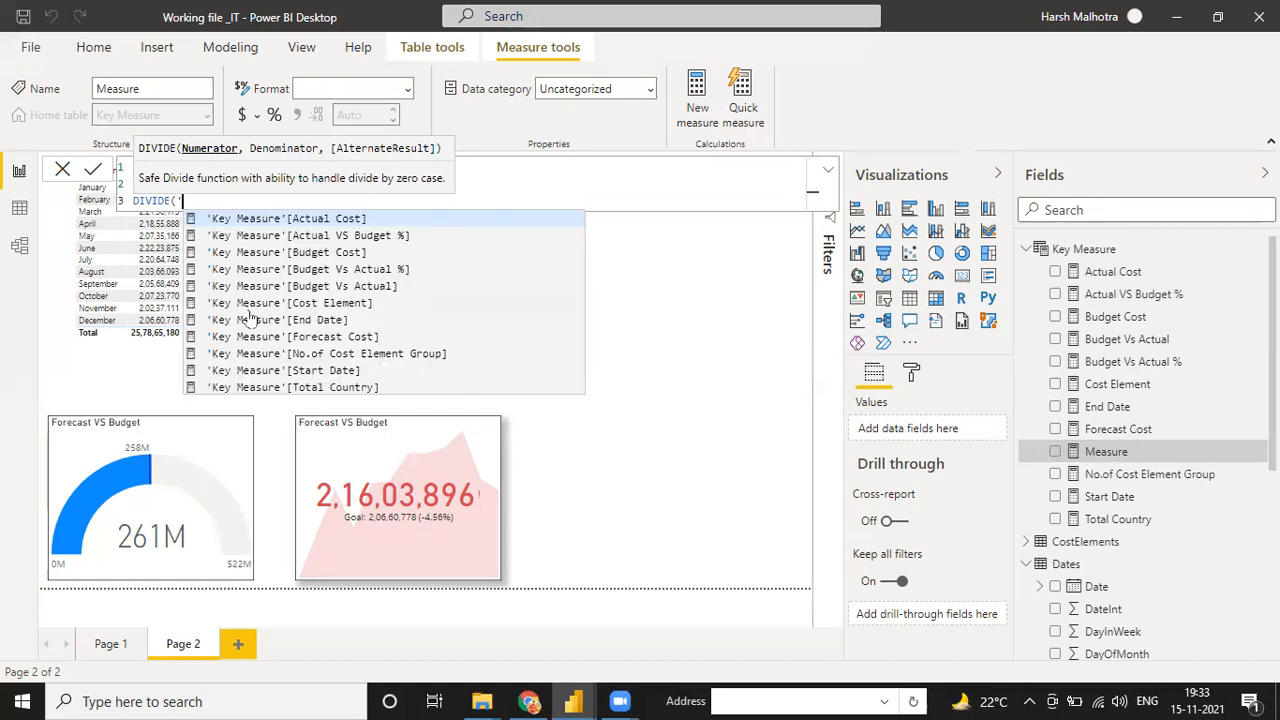
key("BackSpace")
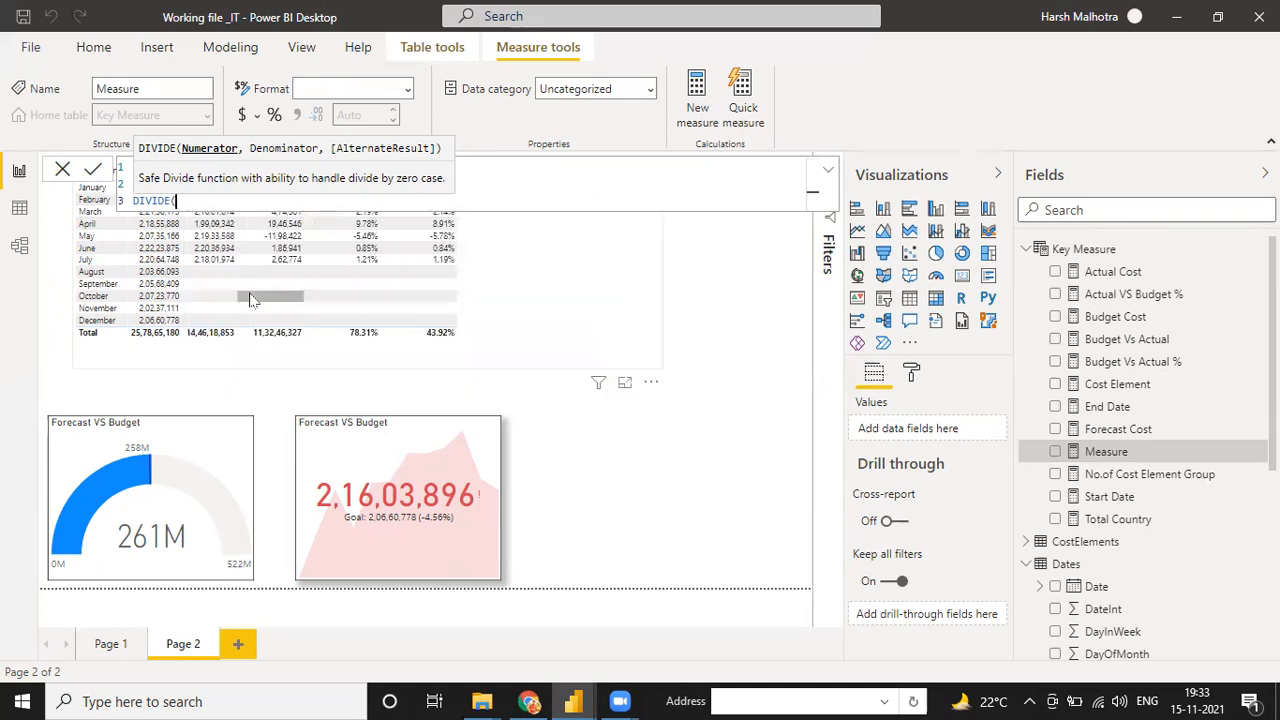
type("bu")
key("Down")
key("Down")
key("Up")
key("Down")
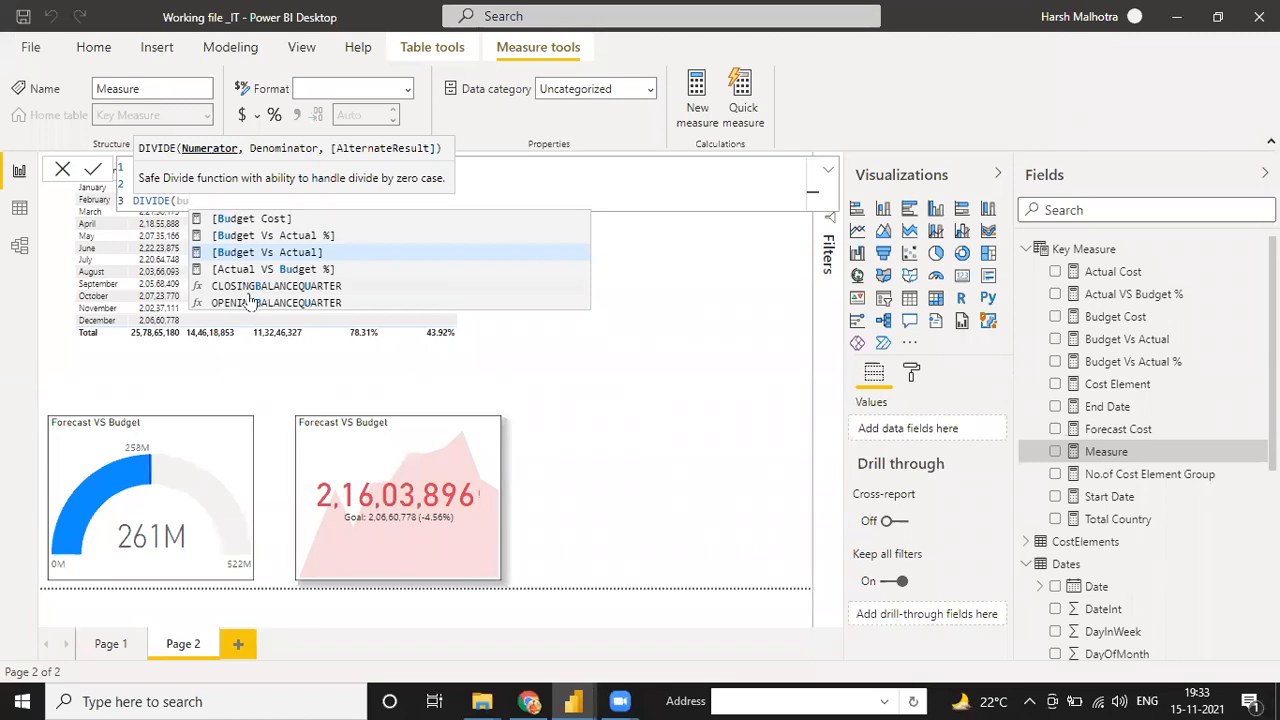
key("Tab")
type(",")
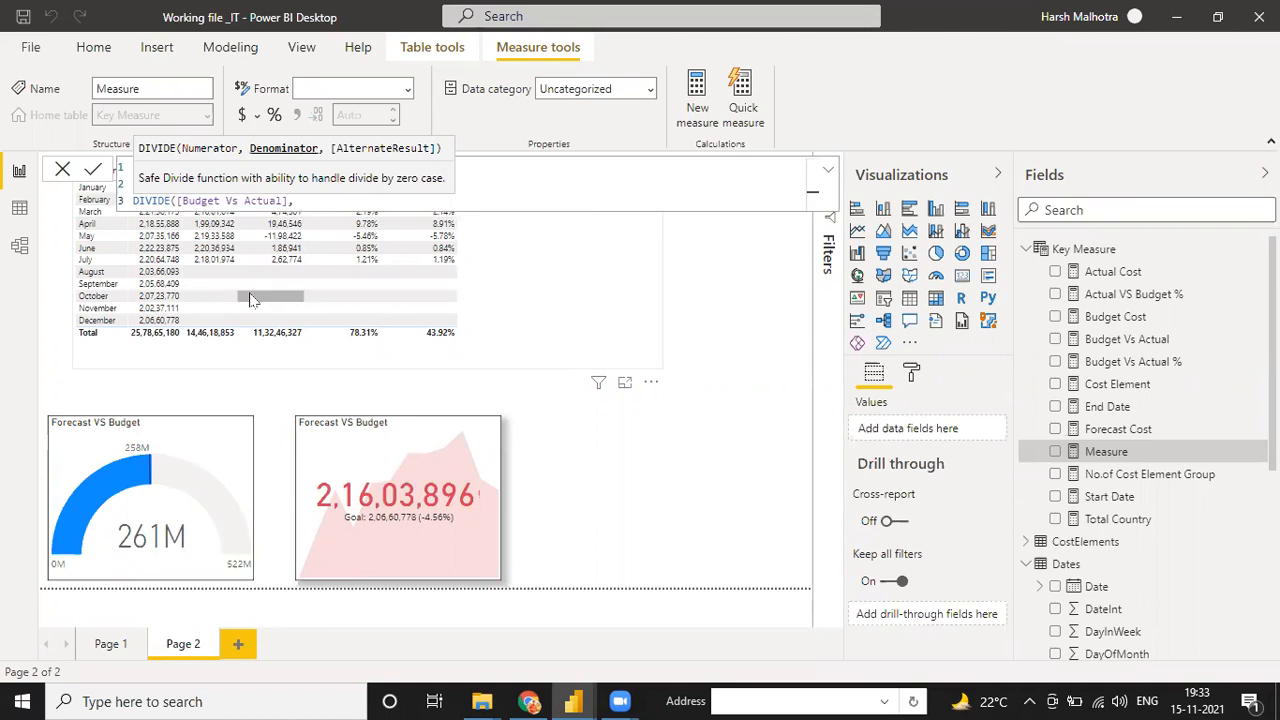
Step: Complete DIVIDE with 'Key Measure'[Actual Cost] as the denominator and 0 as the alternate result, and commit the measure
type("act")
key("Down")
key("Down")
key("Down")
key("Down")
key("Down")
key("Down")
key("Up")
key("Up")
key("Up")
key("Down")
key("Up")
key("Down")
key("Up")
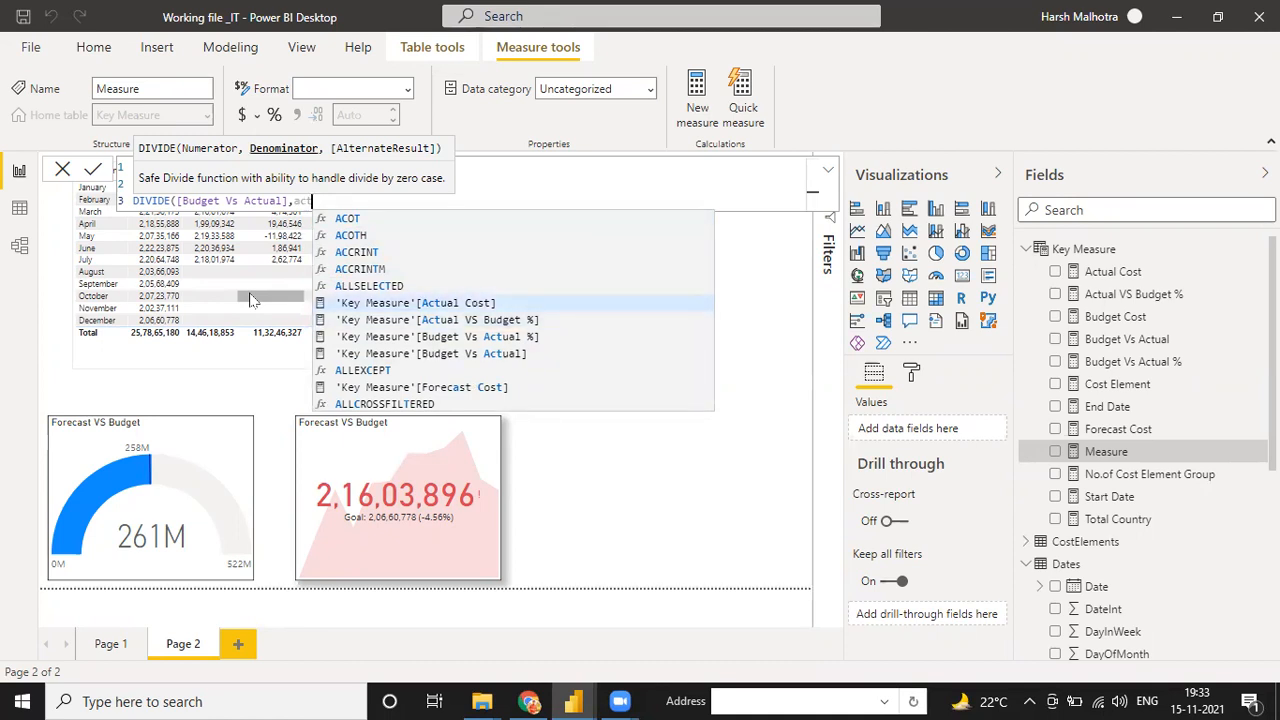
key("Tab")
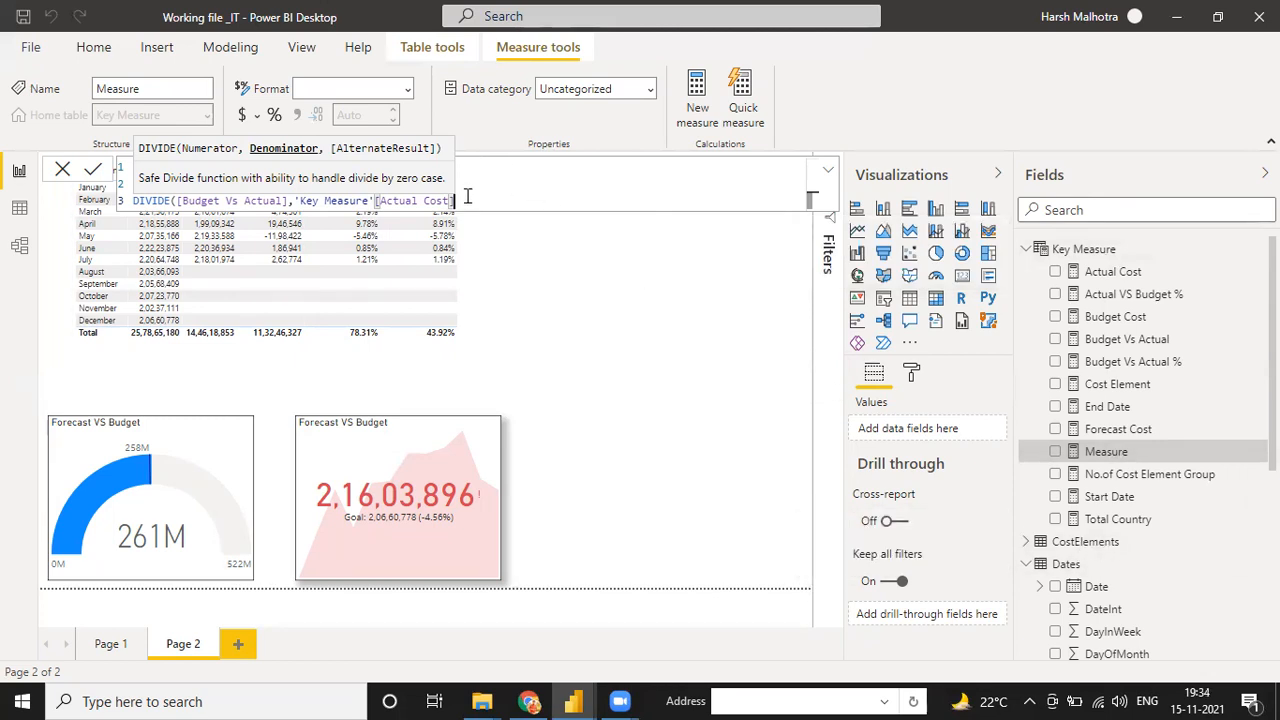
type("0")
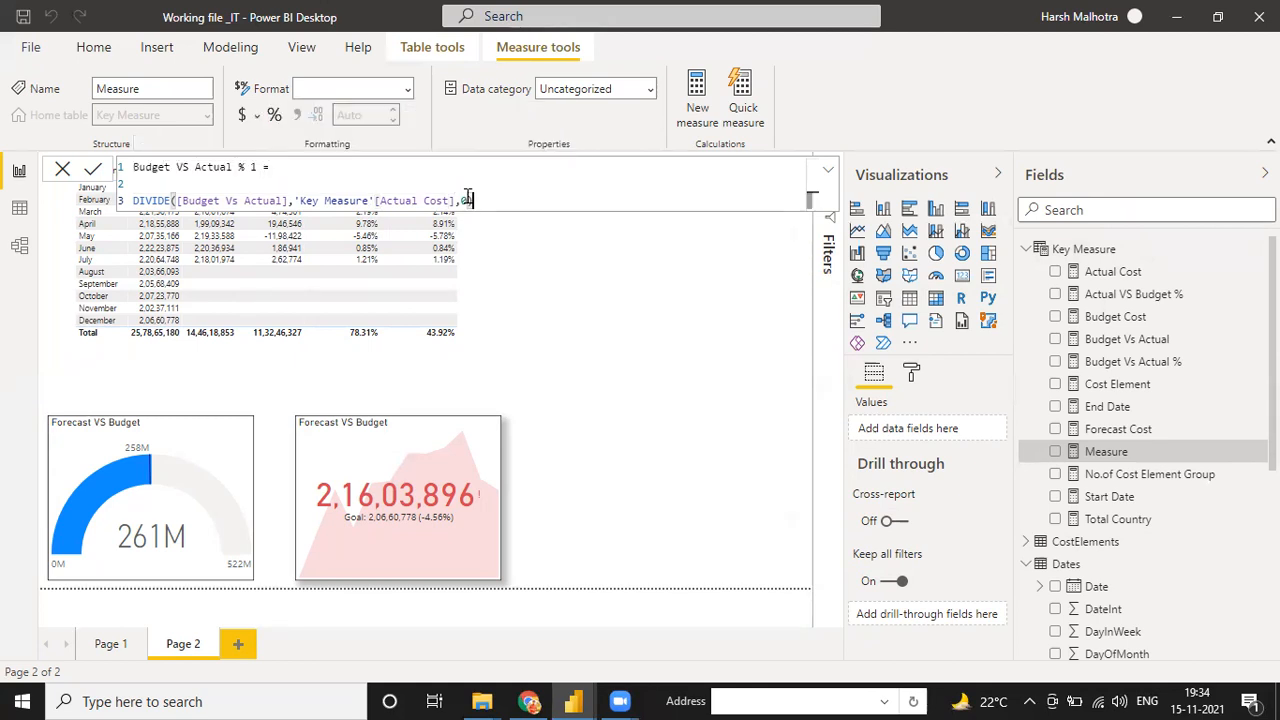
type(")")
key("Return")
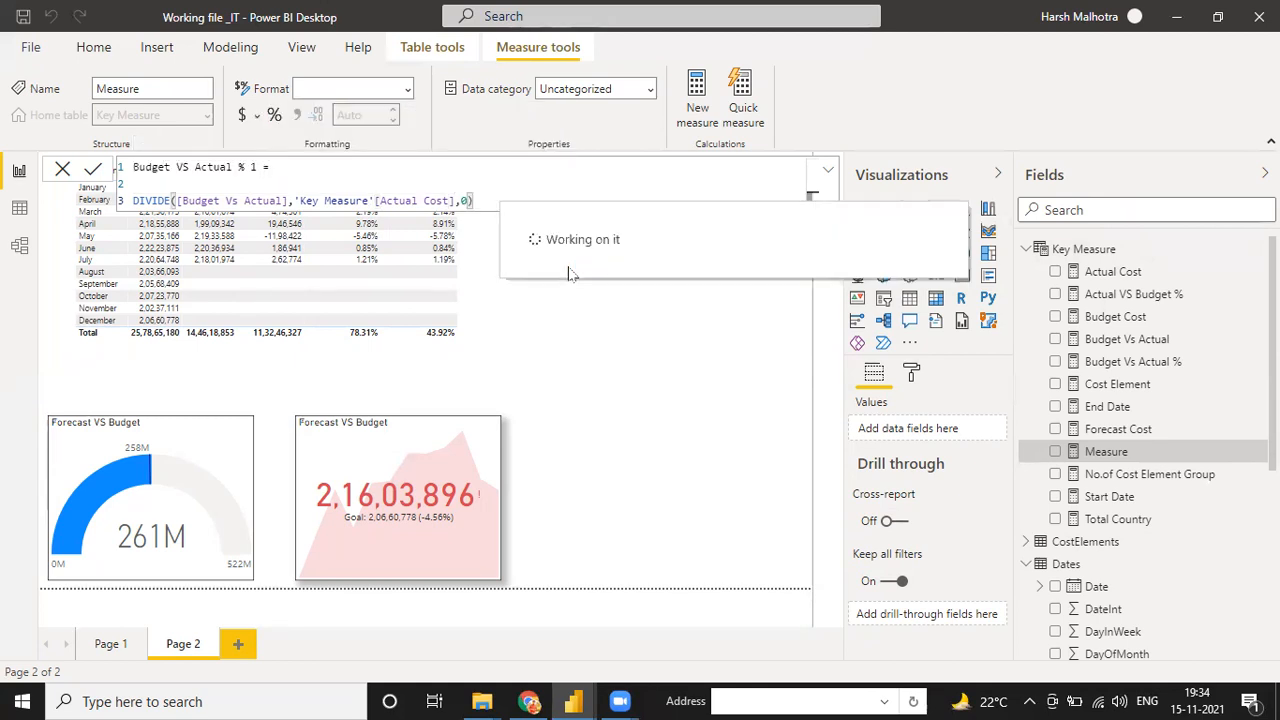
Step: Examine the percentages in the monthly cost table and the formula of the Actual VS Budget % measure
left_click(604, 345)
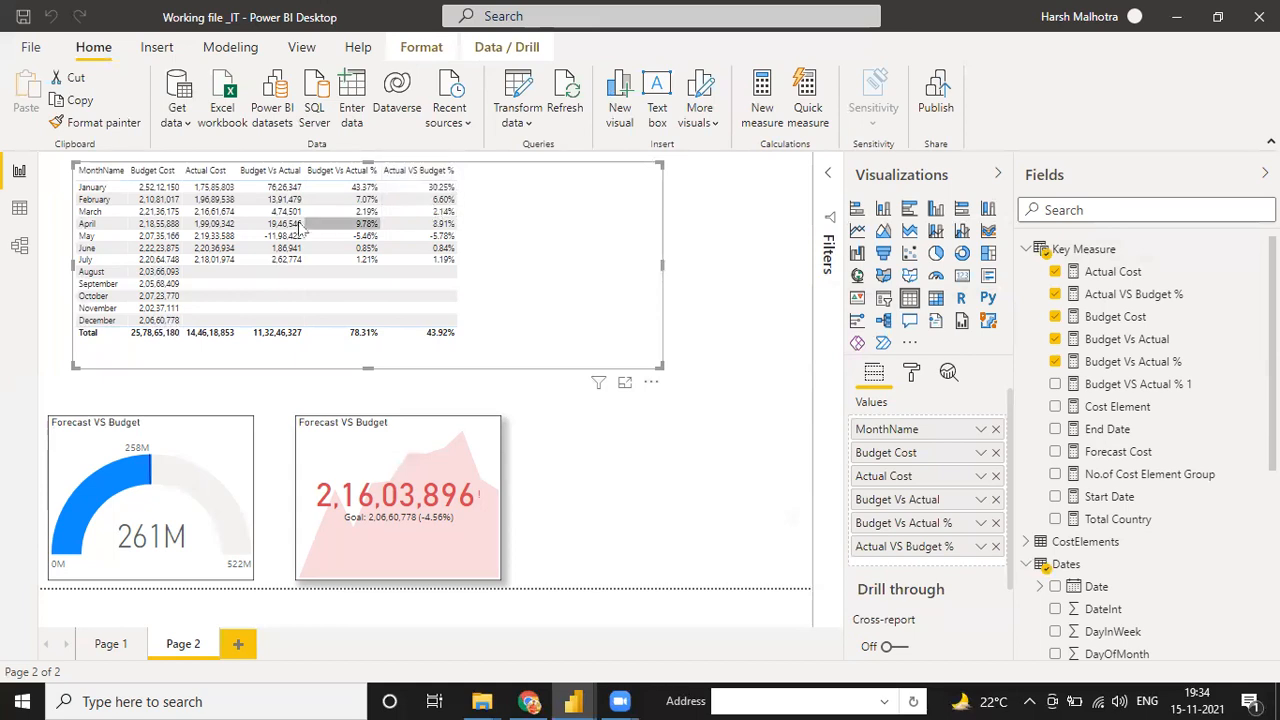
left_click(1147, 296)
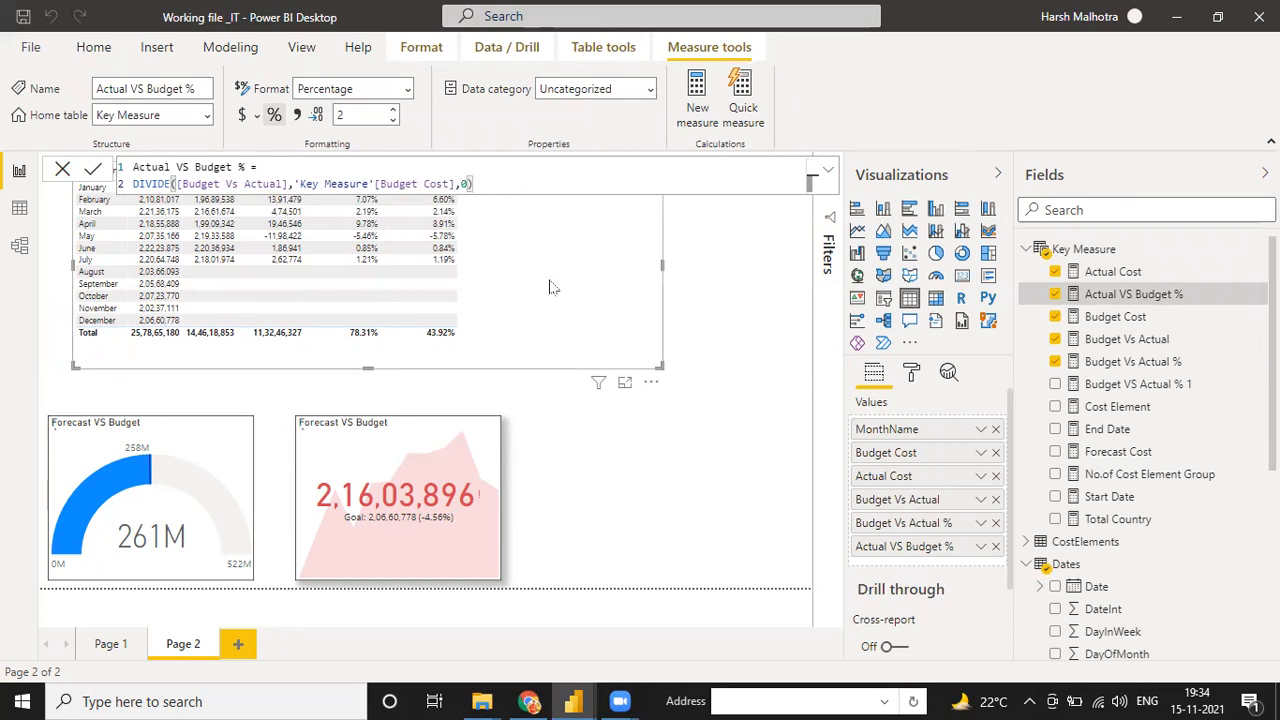
left_click(754, 349)
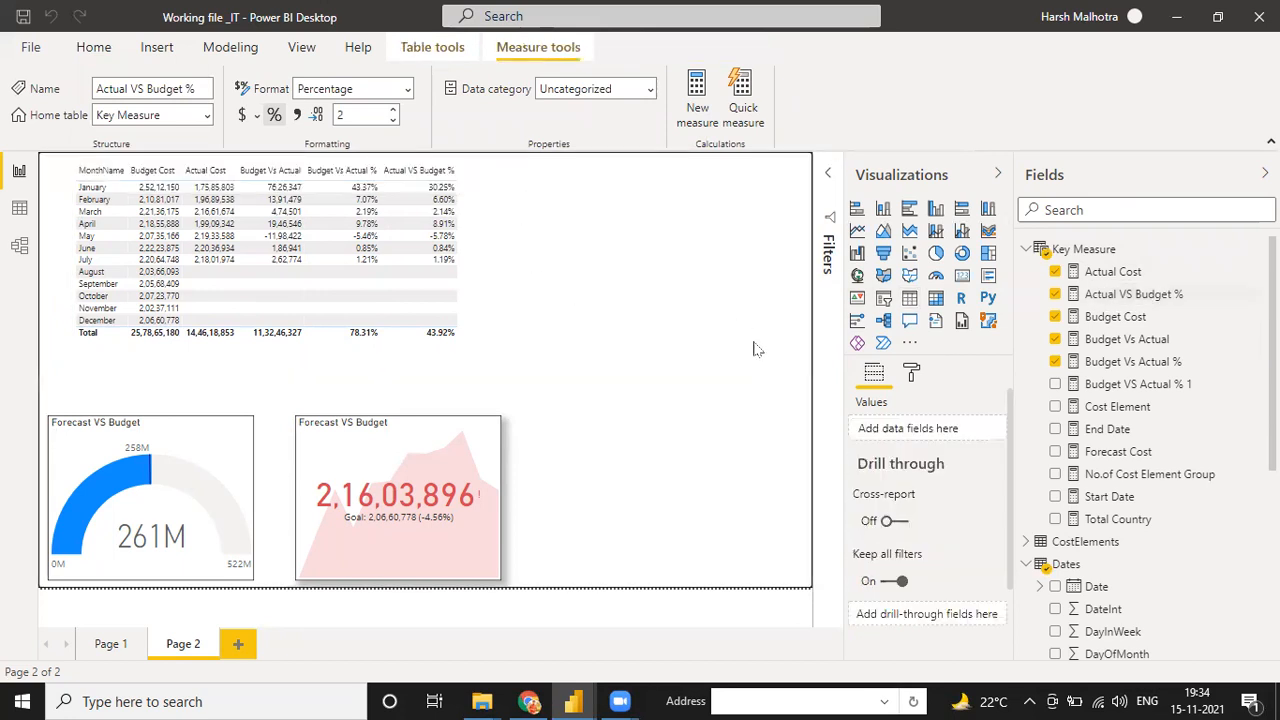
Step: Create another measure in the Key Measure table and name it "Variance % by Month Name"
left_click(487, 315)
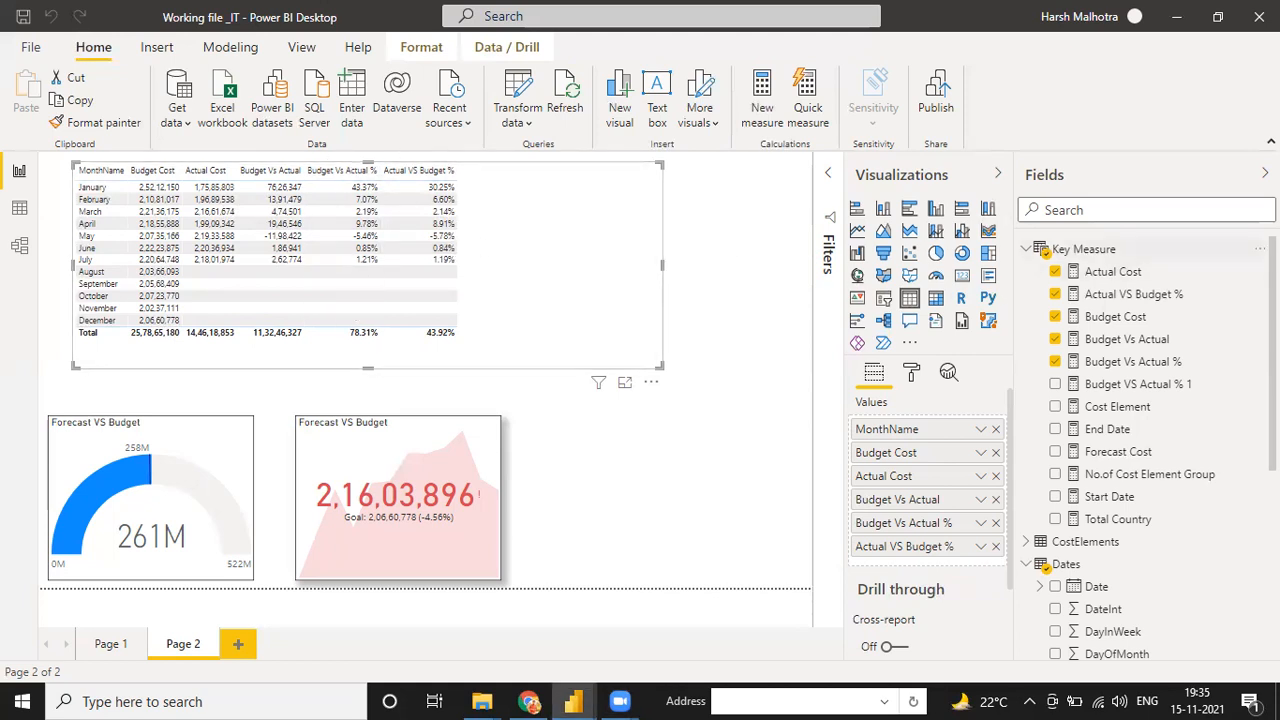
left_click(1260, 248)
left_click(1200, 268)
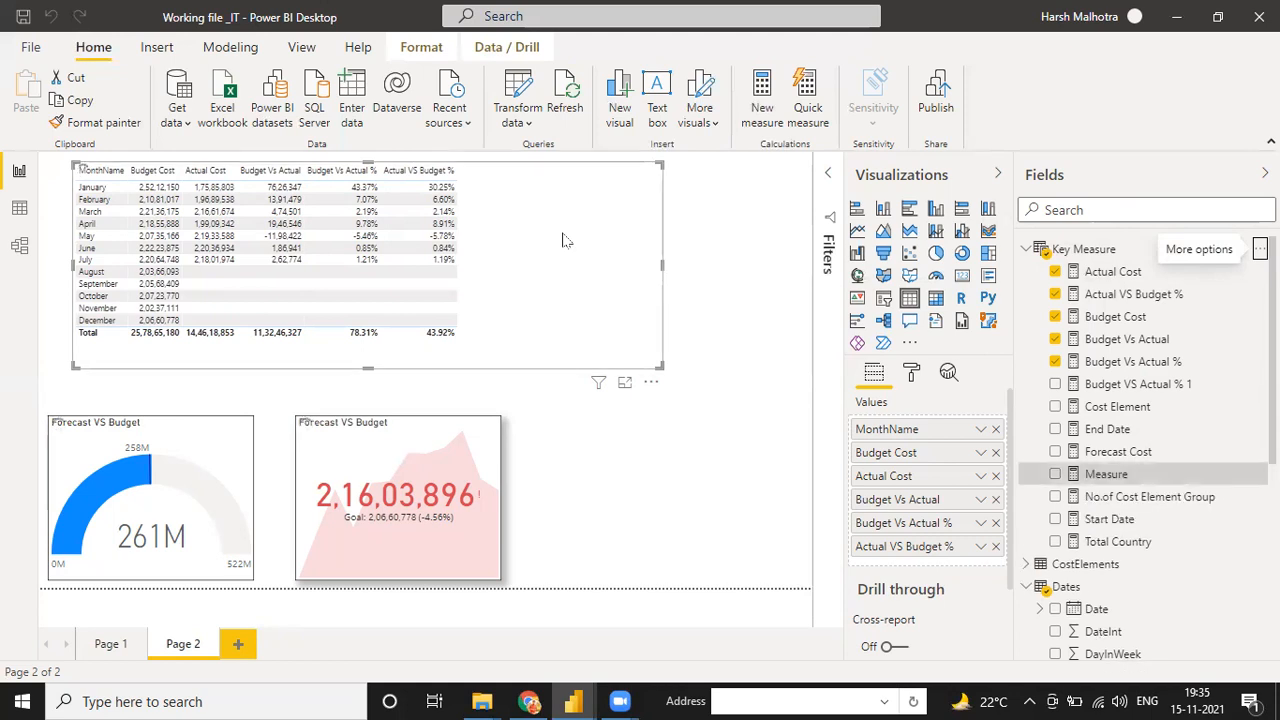
left_click(174, 166)
key("BackSpace")
key("BackSpace")
key("BackSpace")
key("BackSpace")
key("BackSpace")
key("BackSpace")
key("BackSpace")
type("Var")
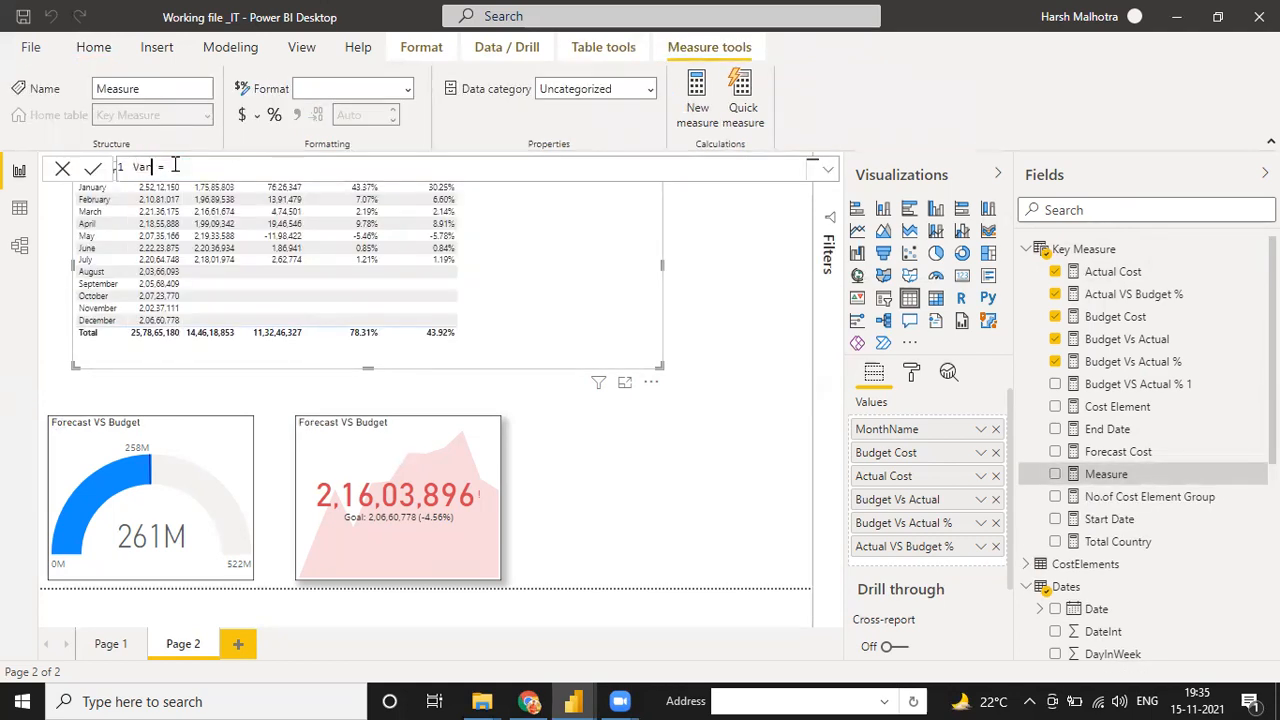
type("iance % by Month Name")
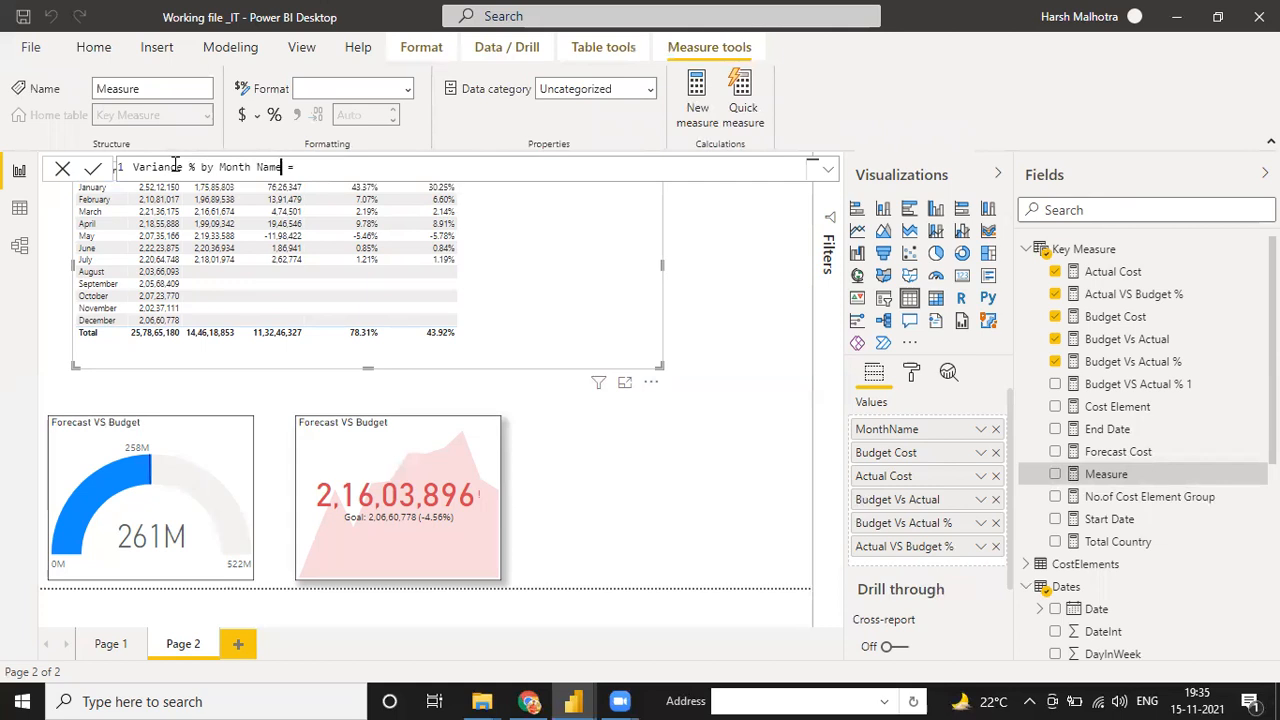
Step: On a new formula line, declare the variable VAR_1 as [Budget Vs Actual]
left_click(326, 173)
key("shift+Return")
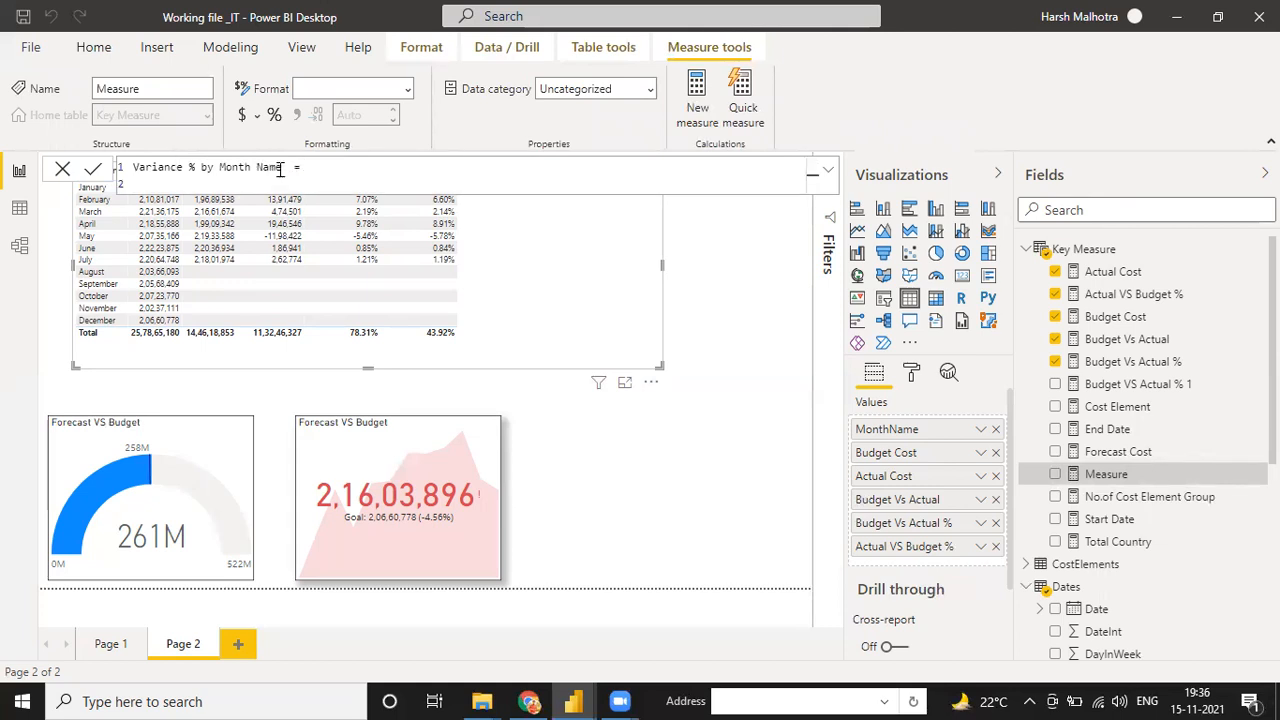
type("var VAR_1=bud")
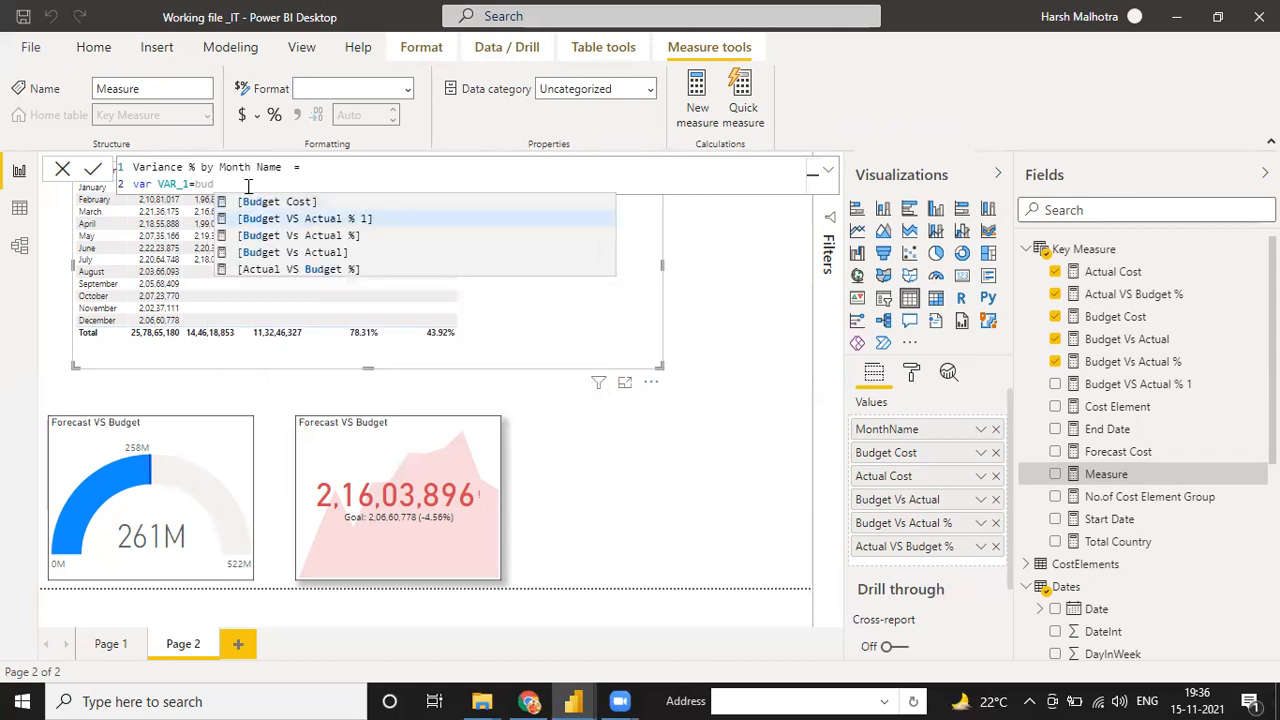
key("Down")
key("Tab")
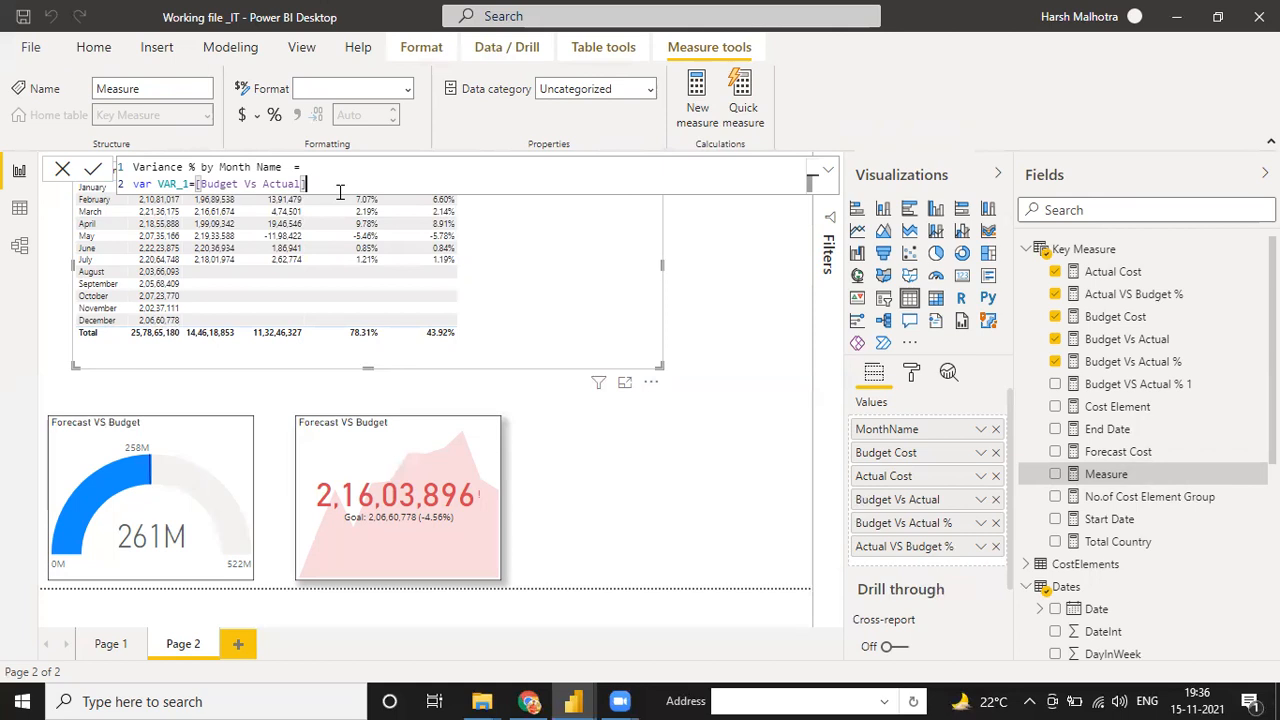
Step: Declare a second variable, Alltotalmonths, starting with CALCULATE and using [Budget Vs Actual] as the expression
key("shift+Return")
type("var ")
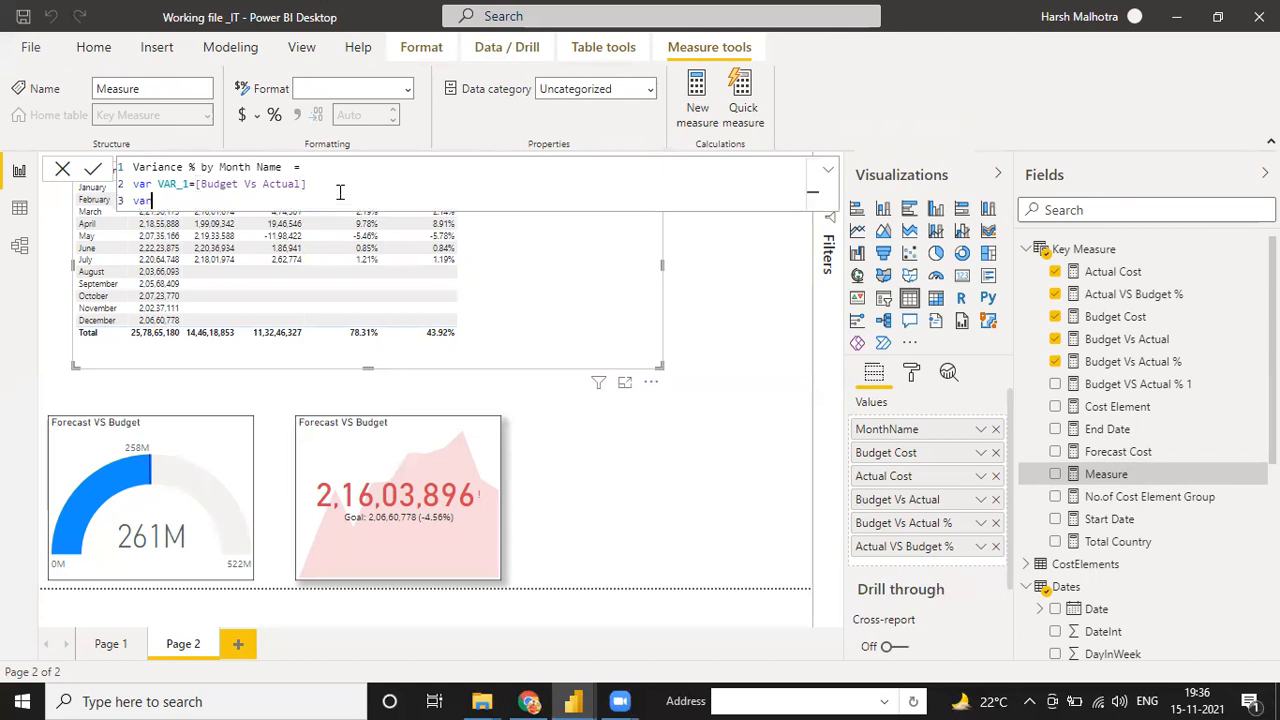
type("Alltotalmonths")
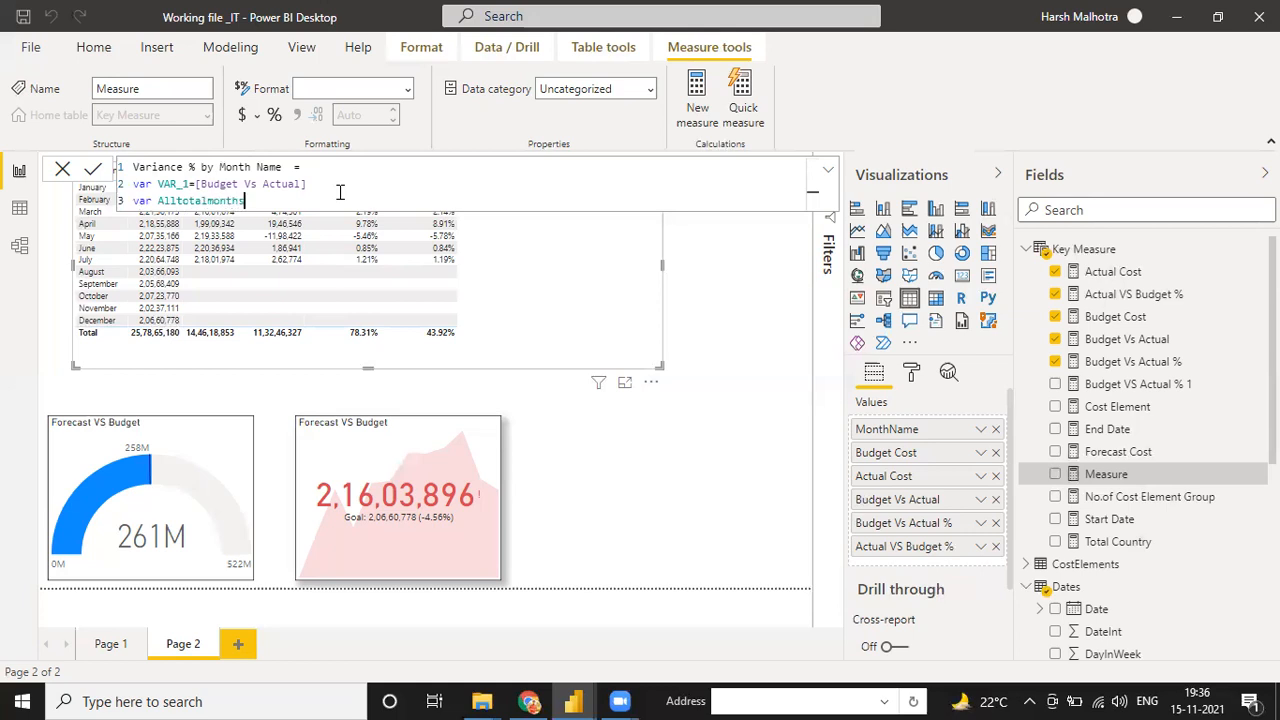
type("=CALCULATE(")
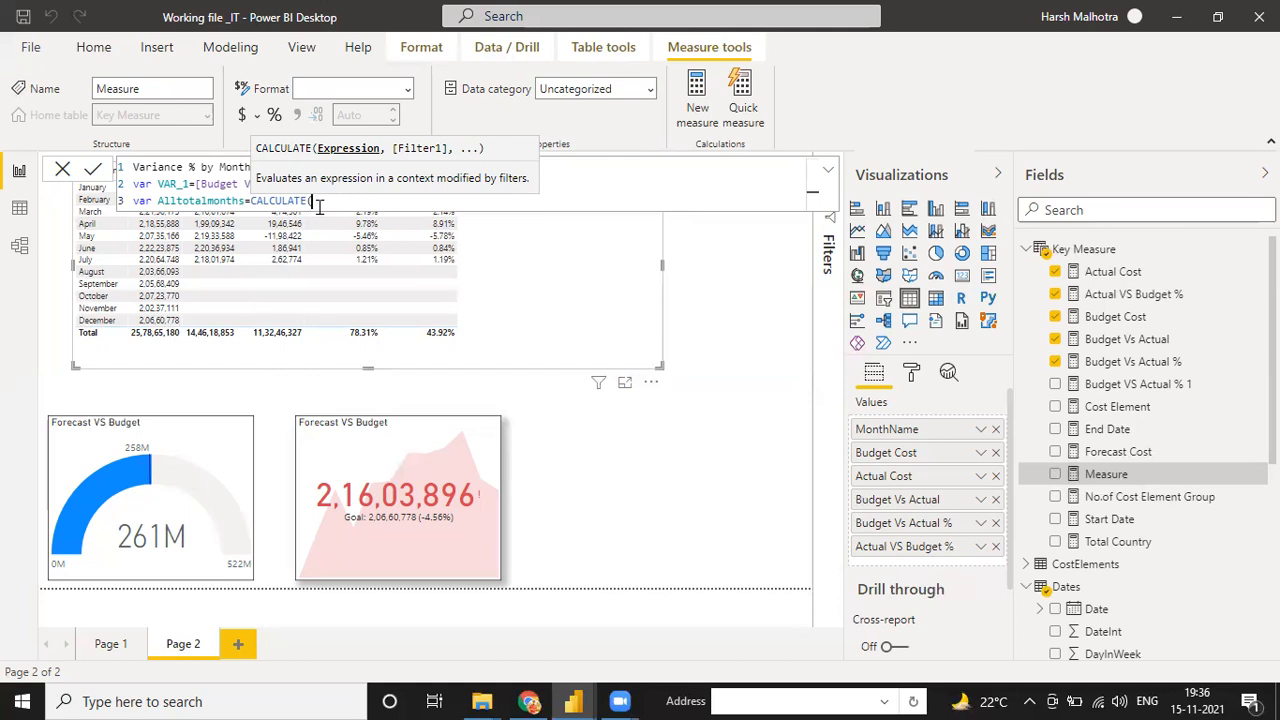
type("Bu")
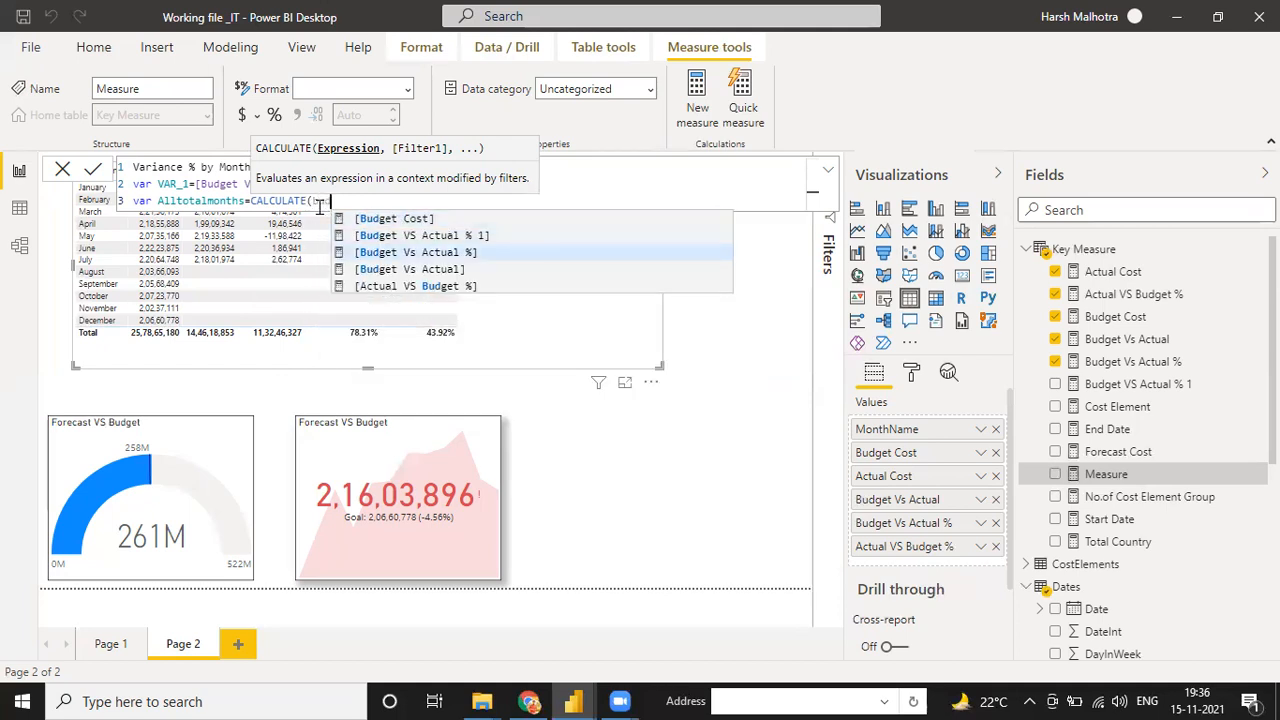
key("Down")
key("Tab")
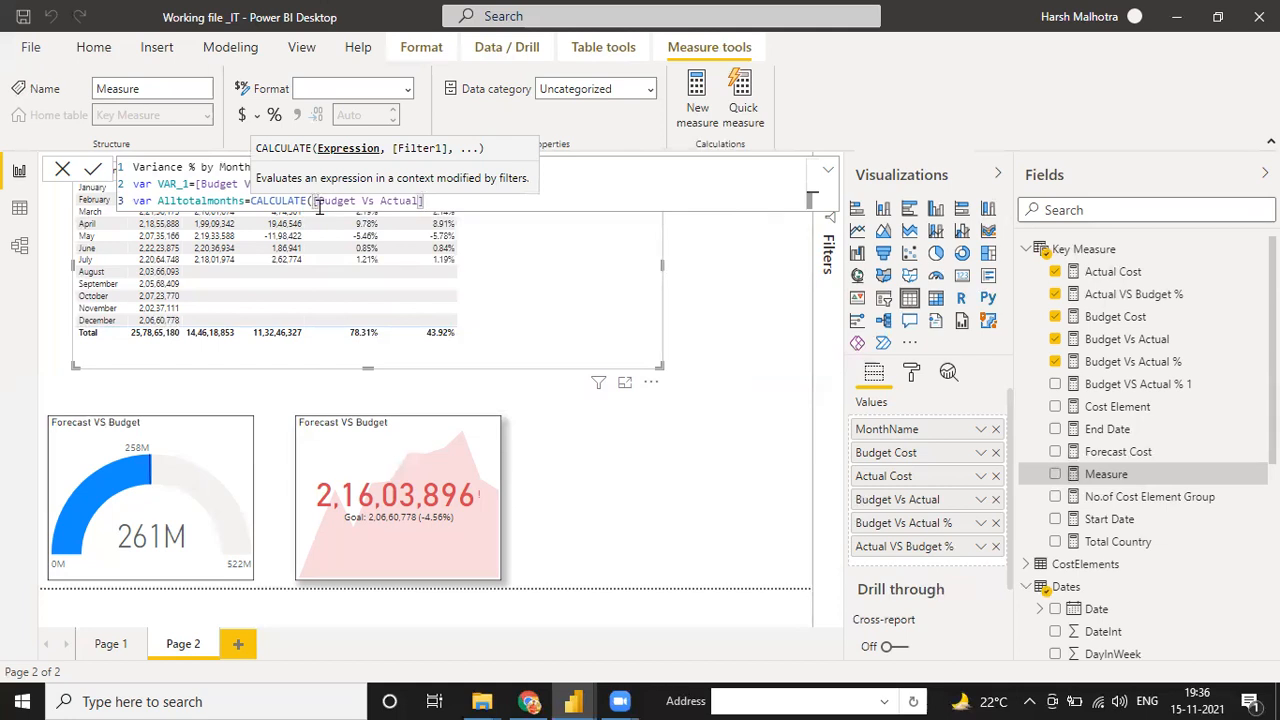
Step: Complete the Alltotalmonths variable by adding ALL(Dates[MonthName]) as the CALCULATE filter and closing both functions
type(",all")
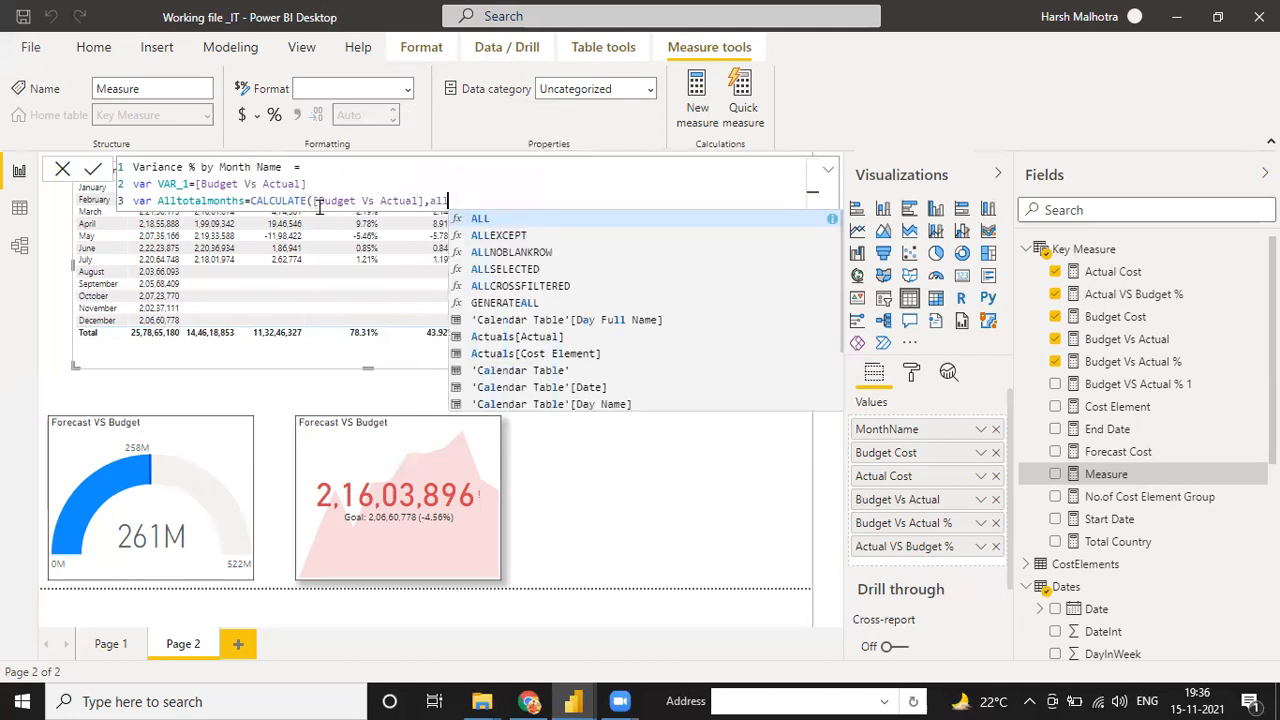
key("Tab")
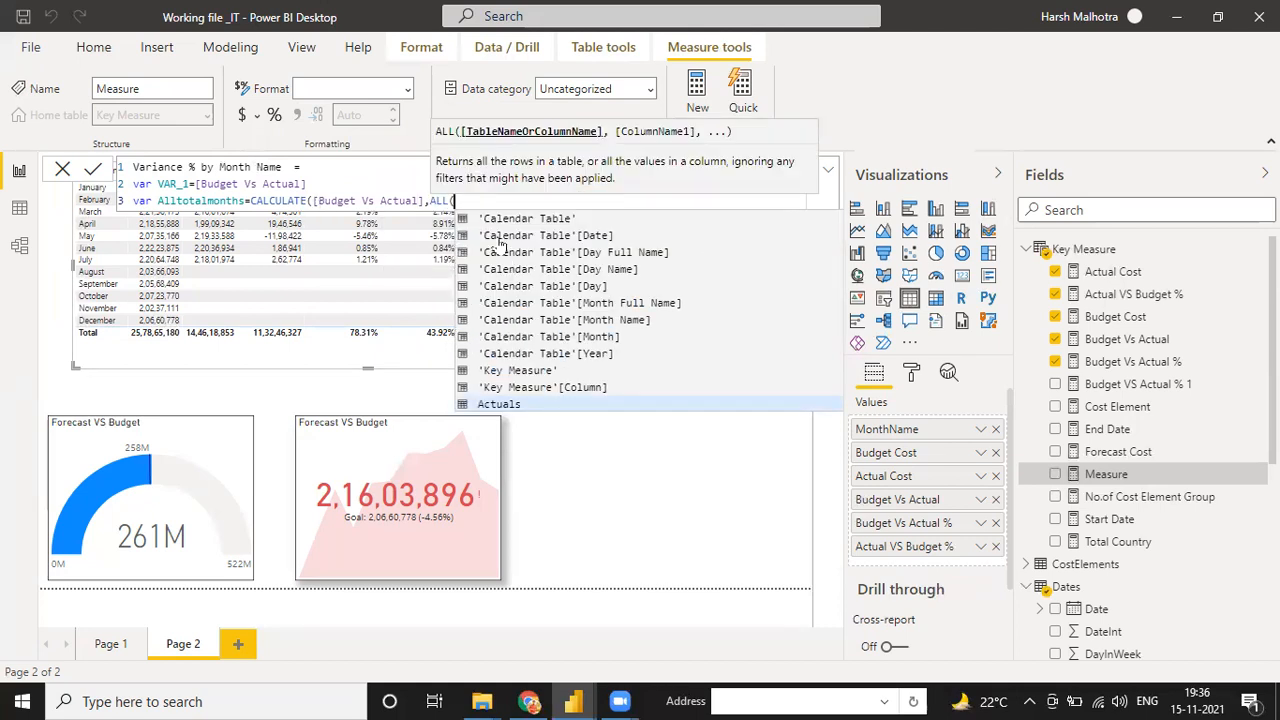
scroll(1095, 428, "down", 3)
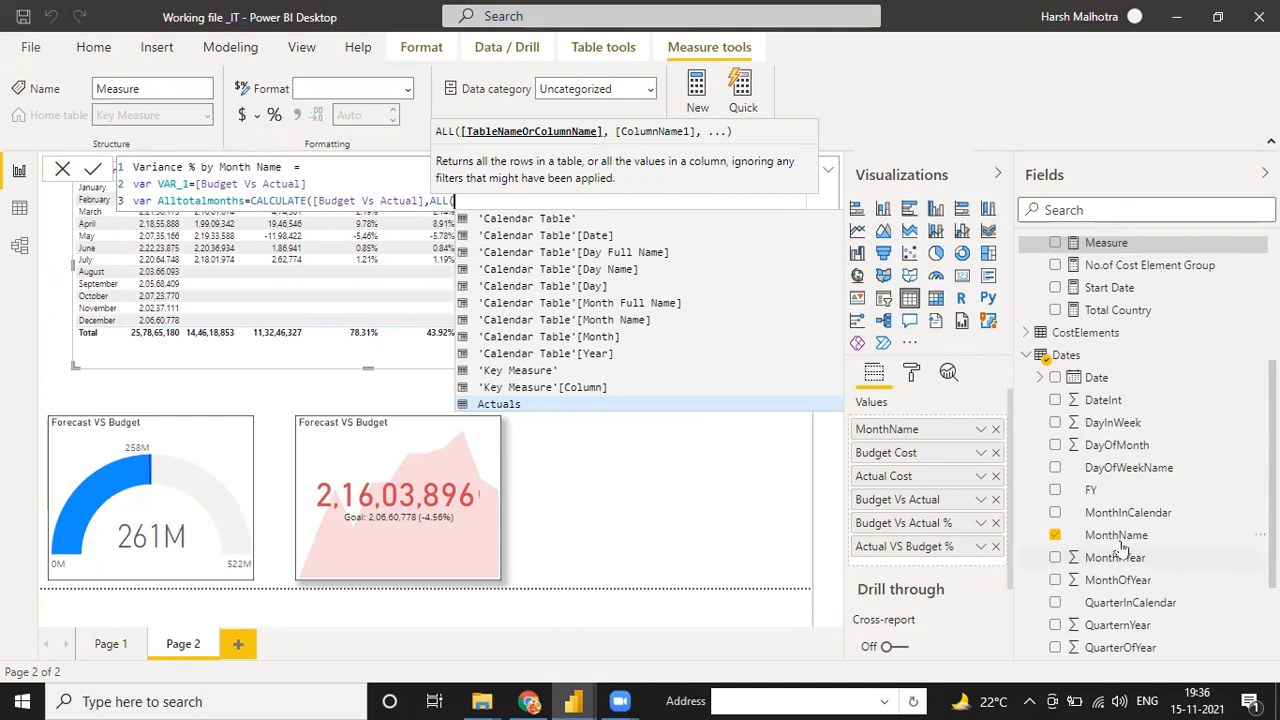
type("date")
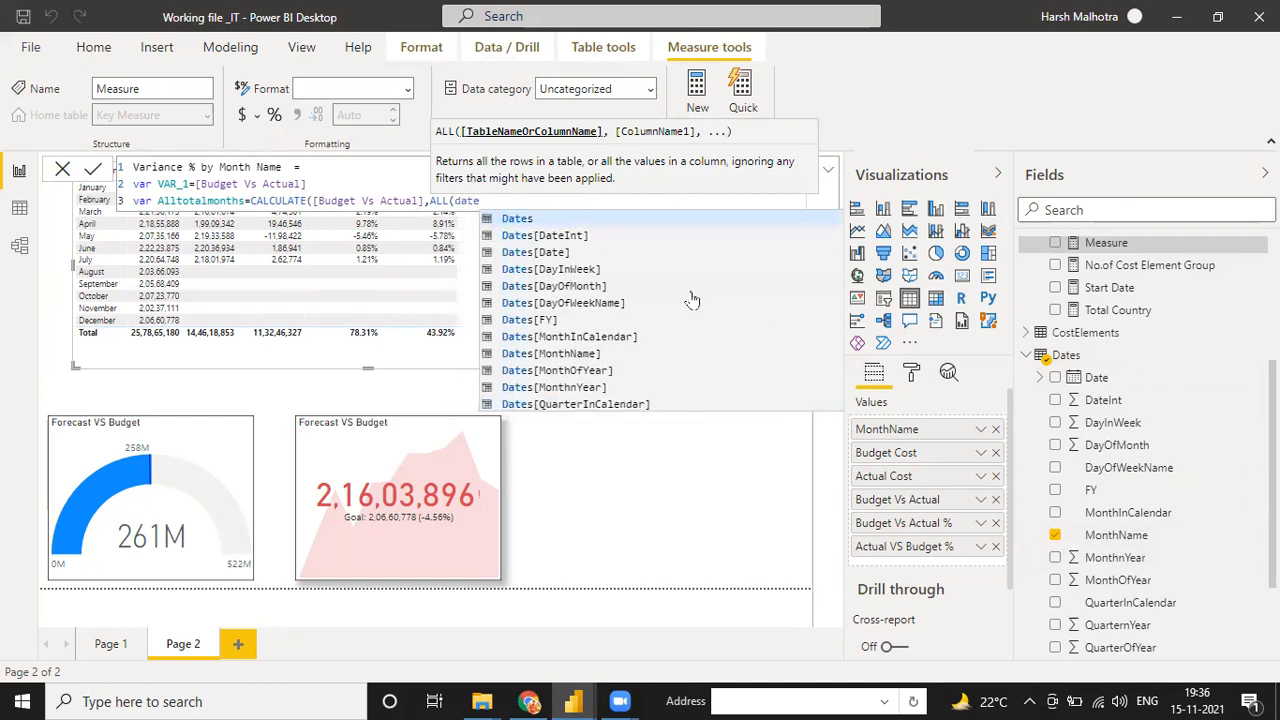
key("Down")
key("Down")
key("Down")
key("Down")
key("Down")
key("Down")
key("Down")
key("Down")
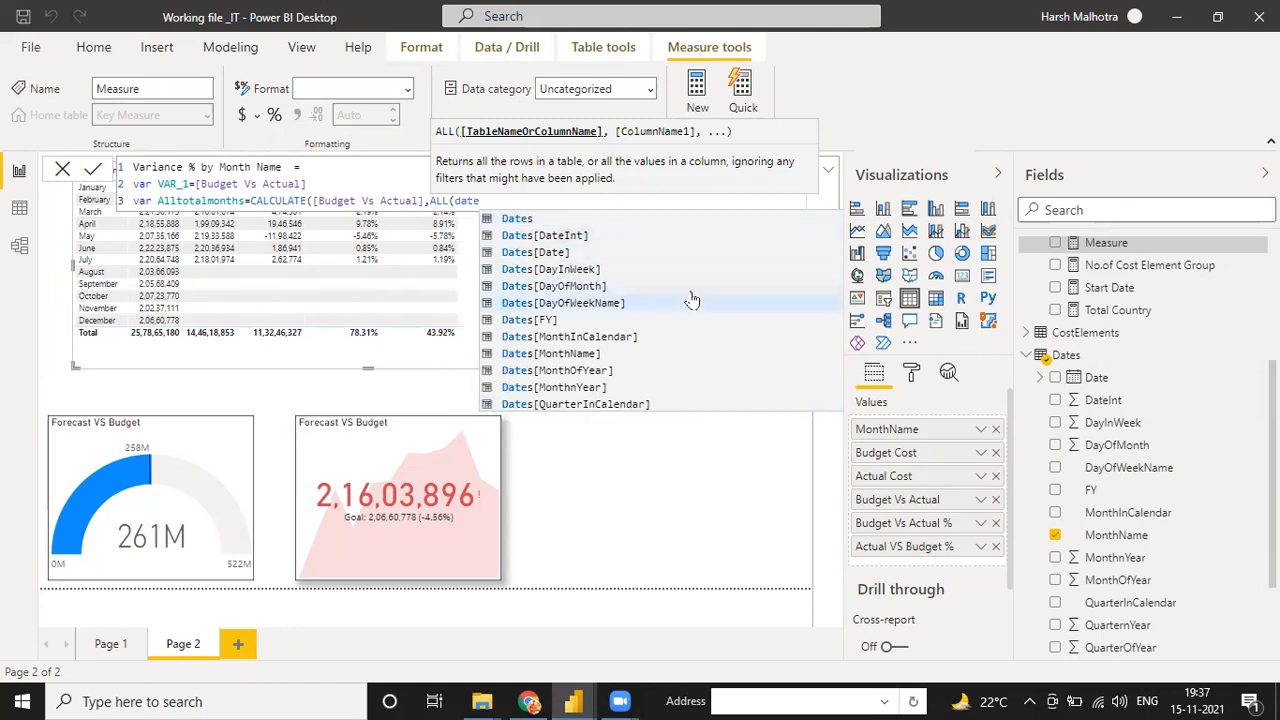
key("Tab")
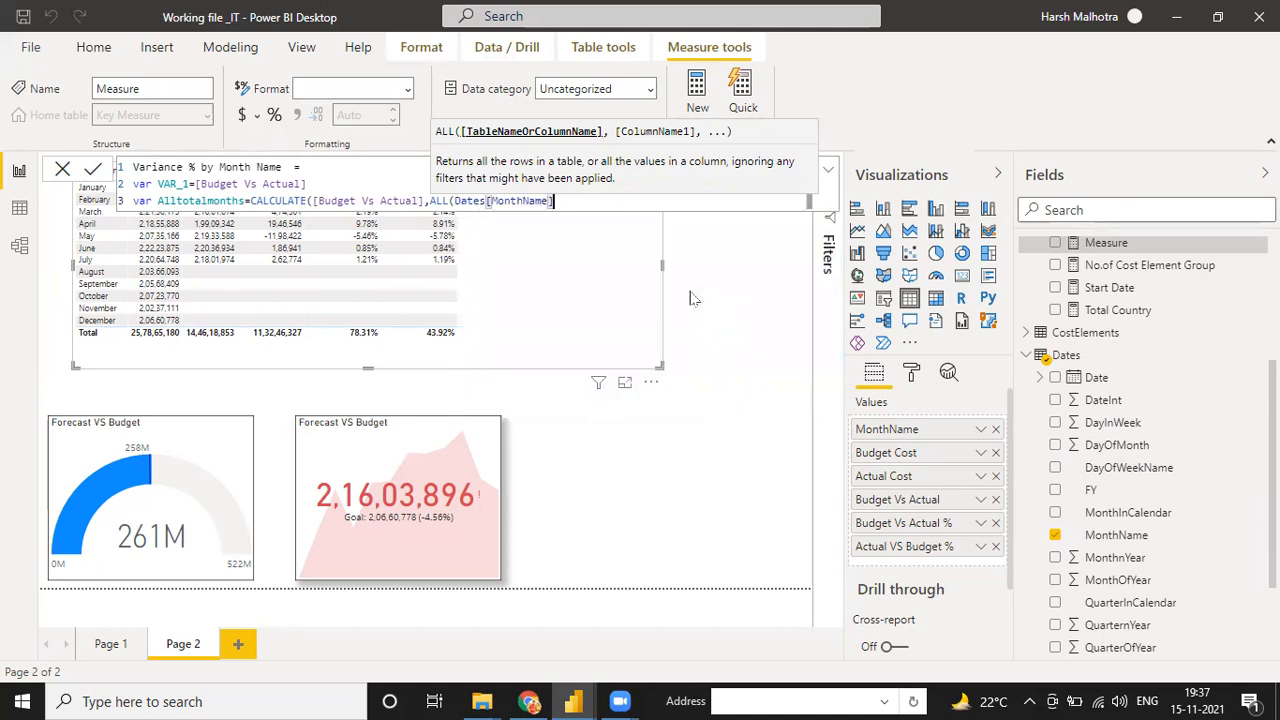
type("))")
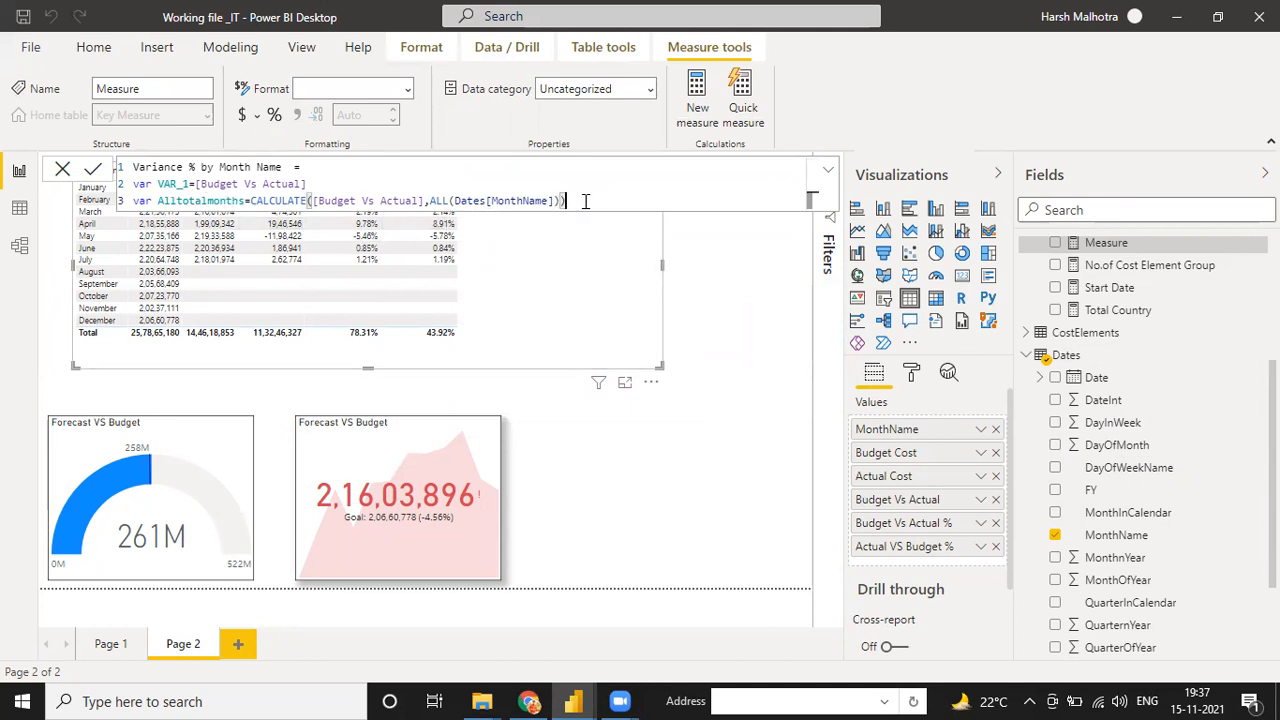
Step: Add a return line to the measure, followed by a DIVIDE function with VAR_1 as its numerator
key("shift+Return")
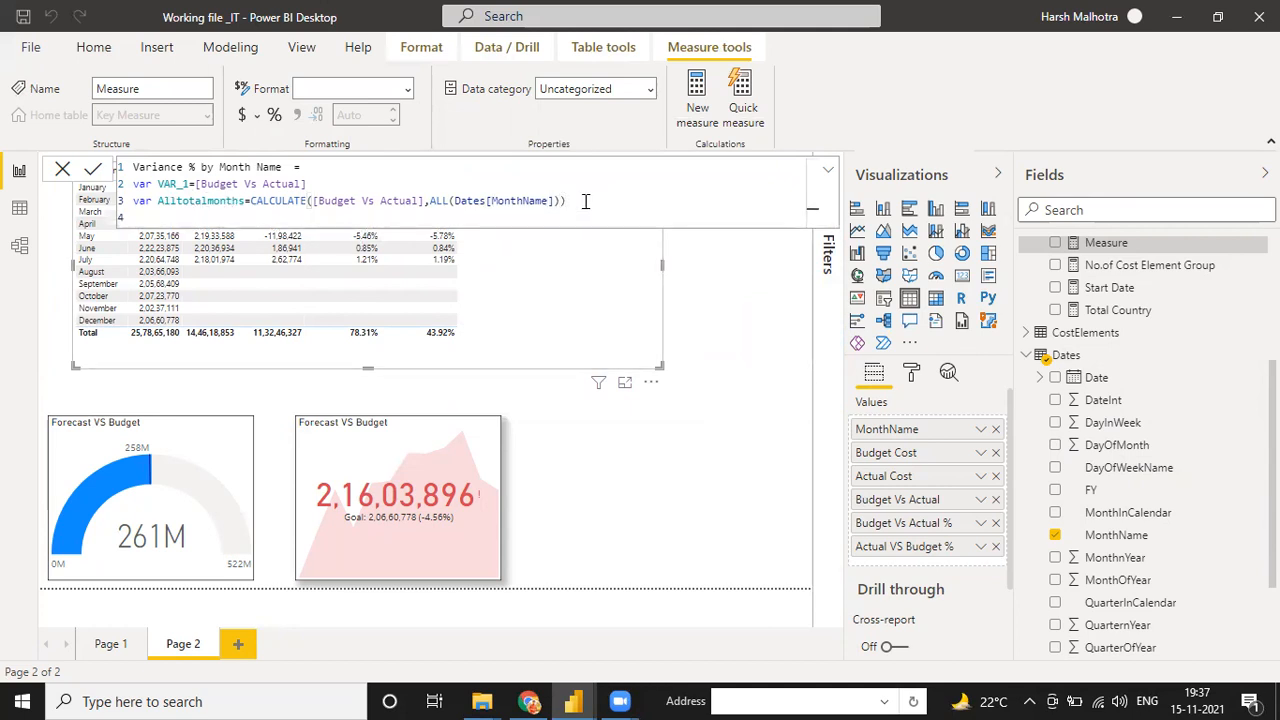
type("return")
key("shift+Return")
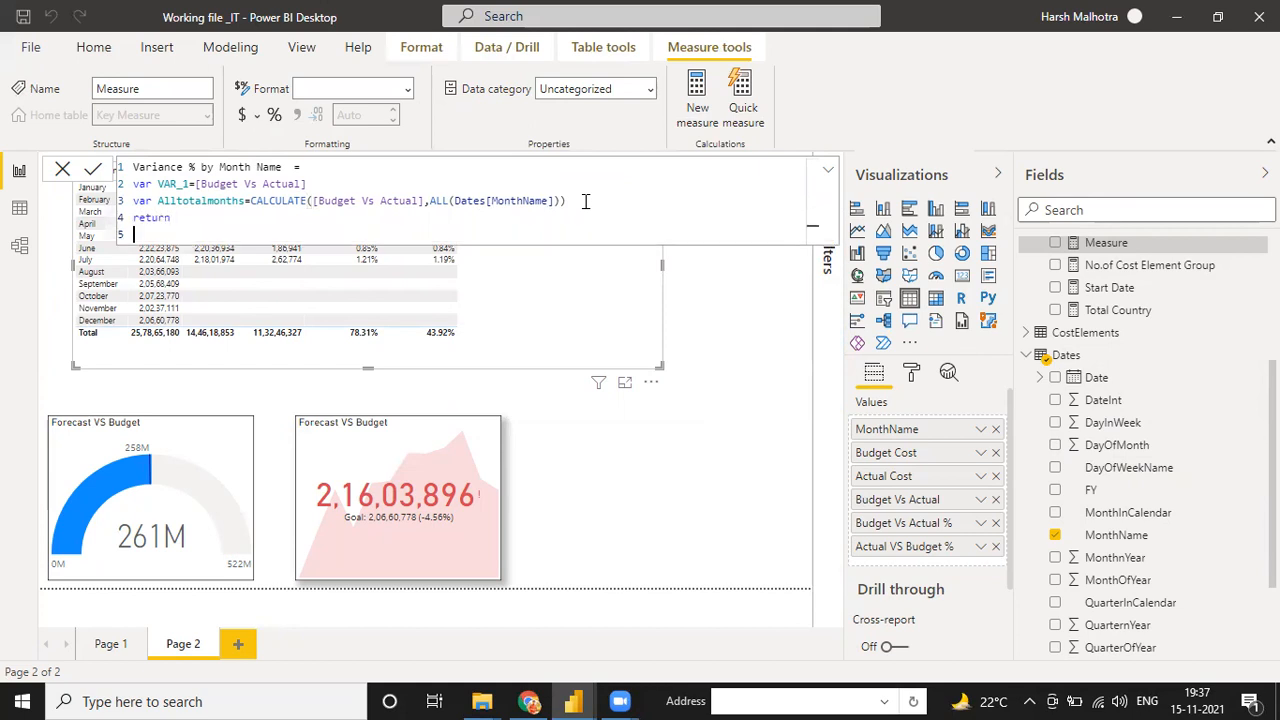
type("divid")
key("Tab")
type("(")
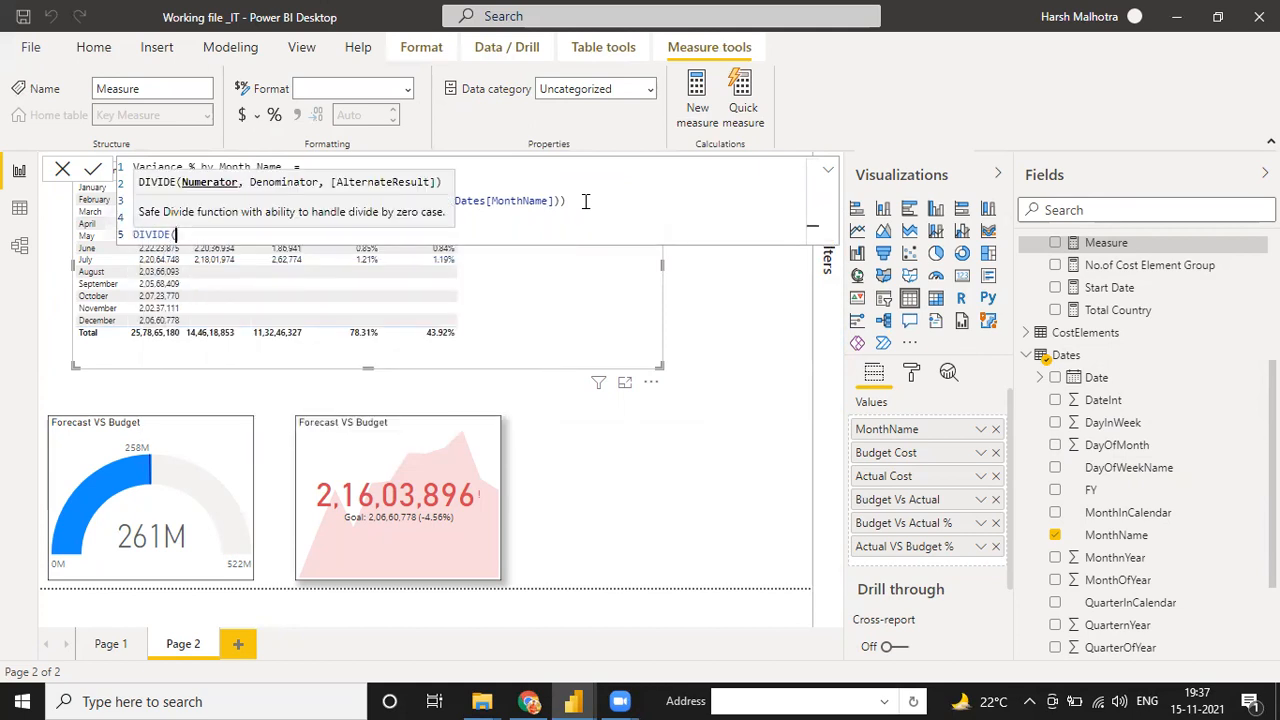
type("var")
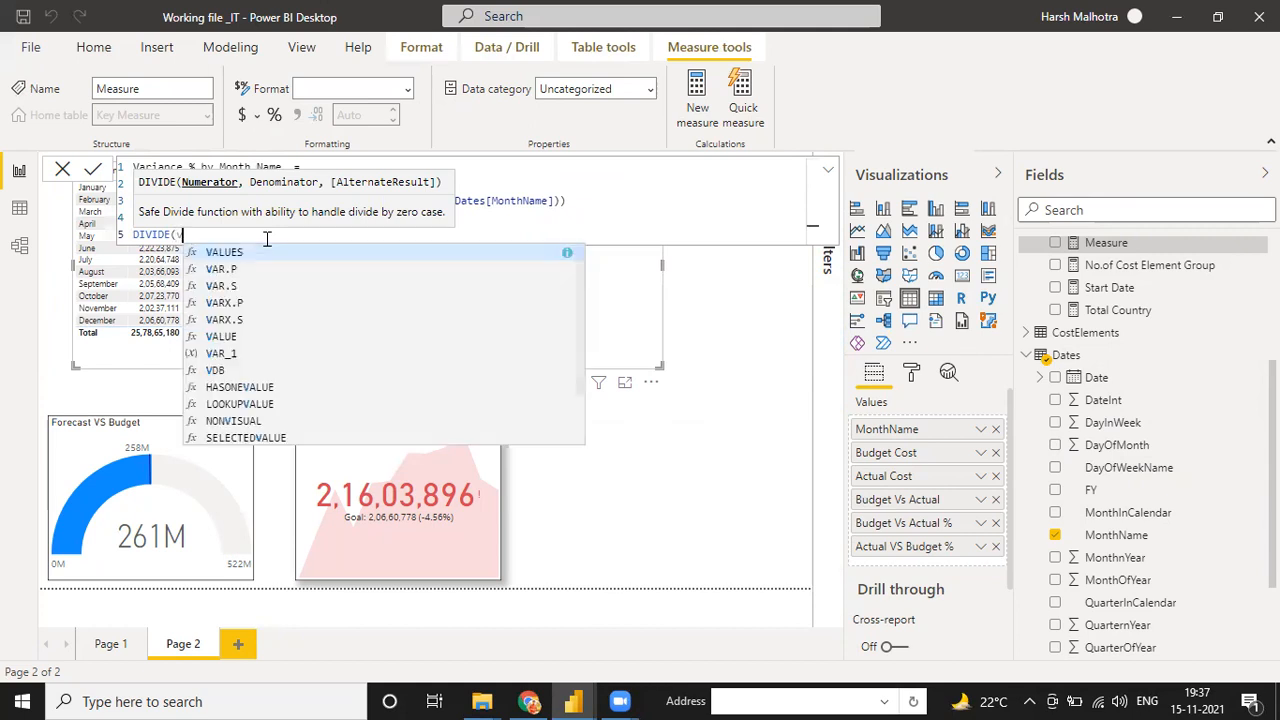
key("Down")
key("Down")
key("Down")
key("Down")
key("Tab")
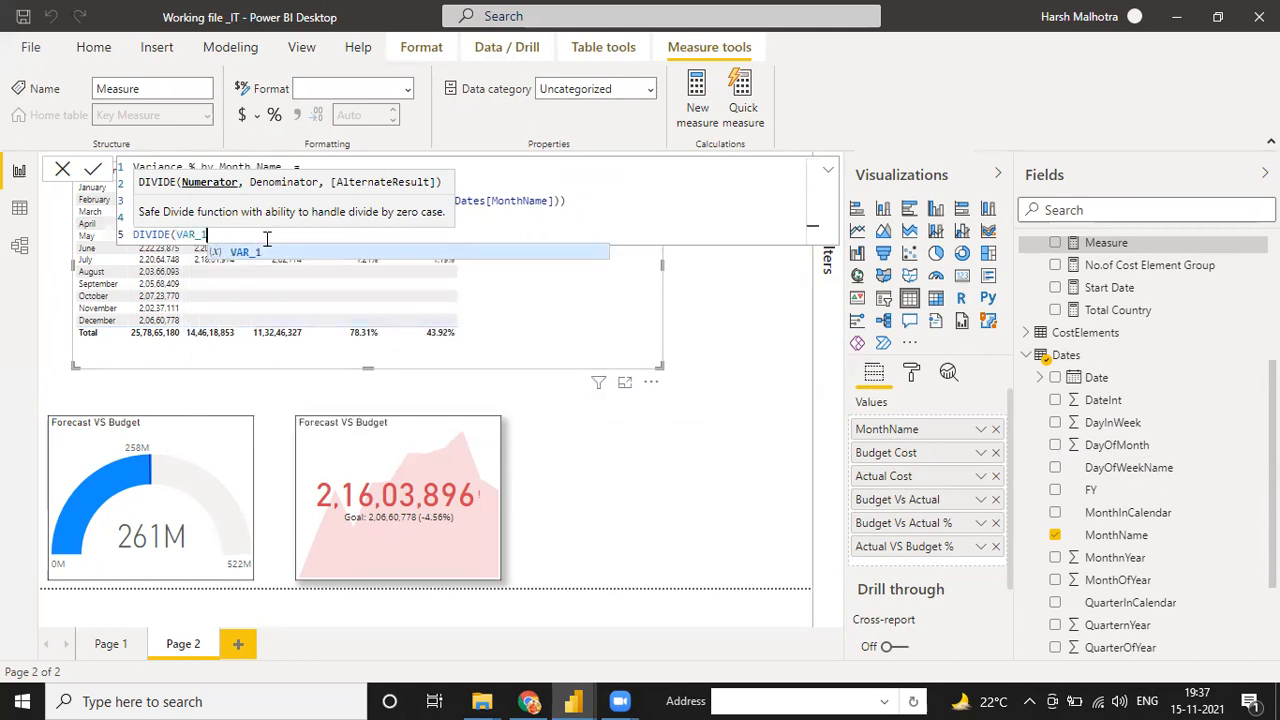
Step: Complete the DIVIDE expression with Alltotalmonths as the denominator and 0 as the alternate result, and commit the measure
type(",all")
key("Down")
key("Down")
key("Down")
key("Down")
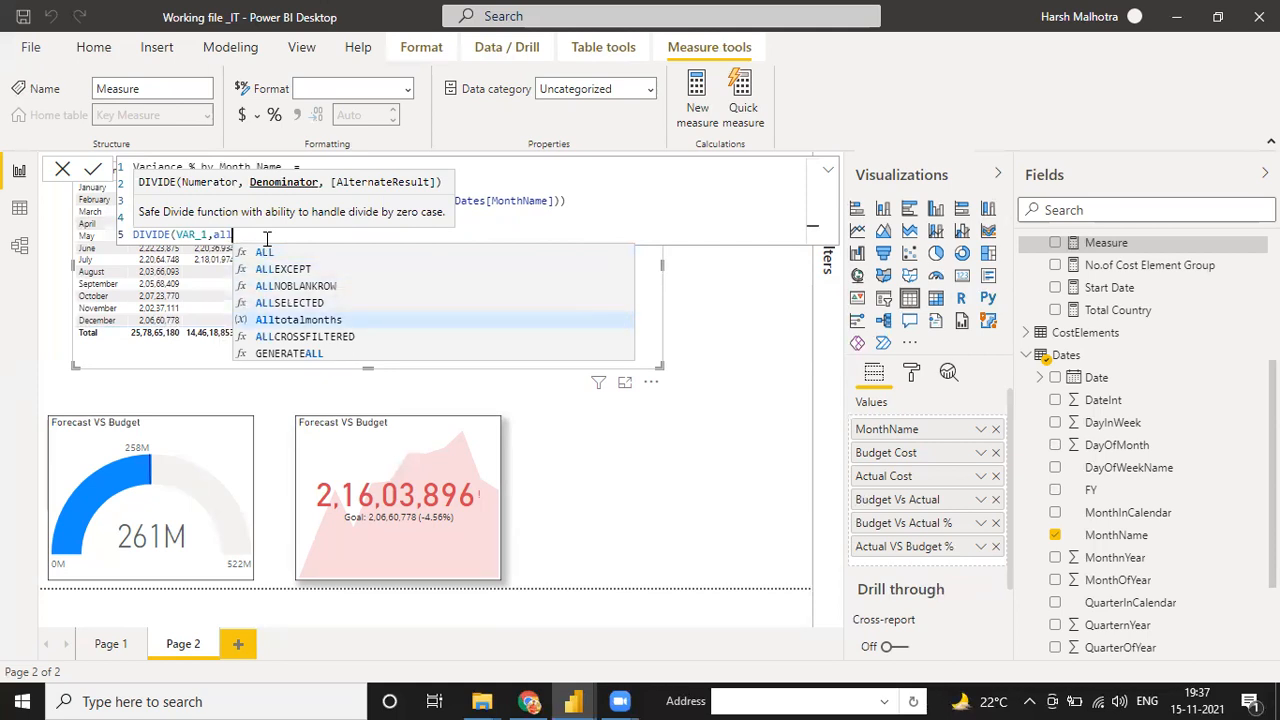
key("Tab")
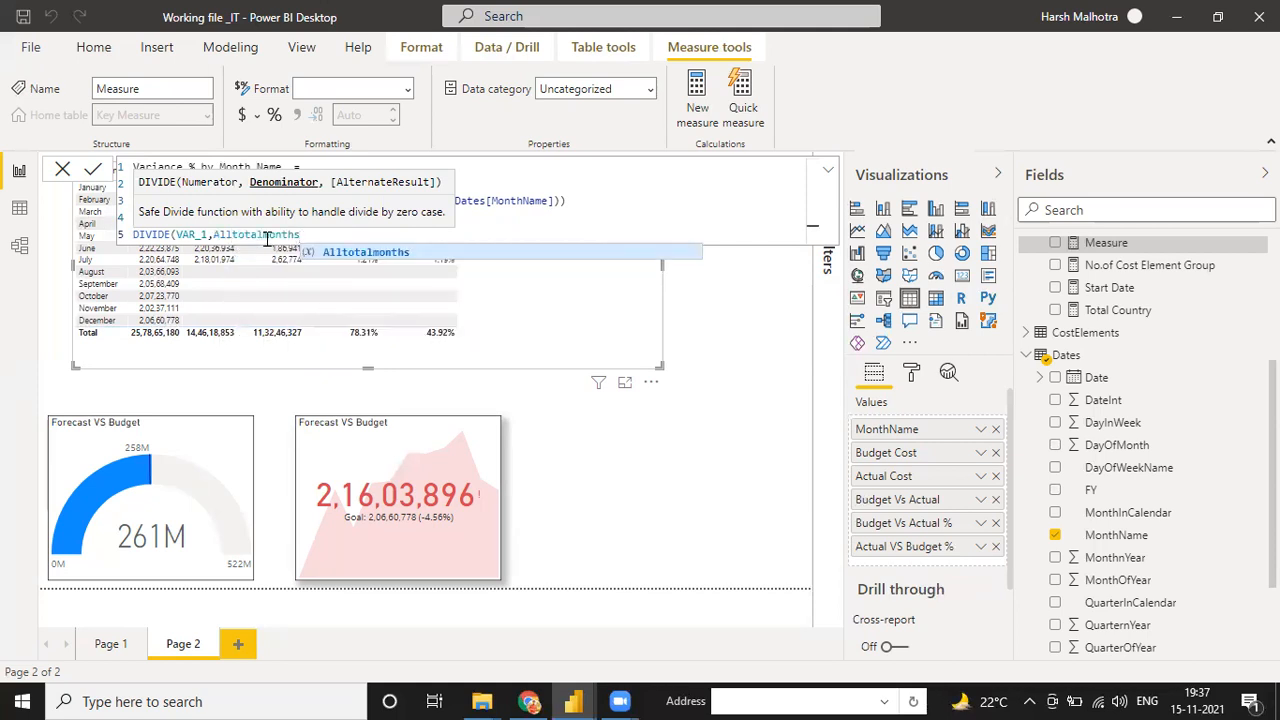
type(",0)")
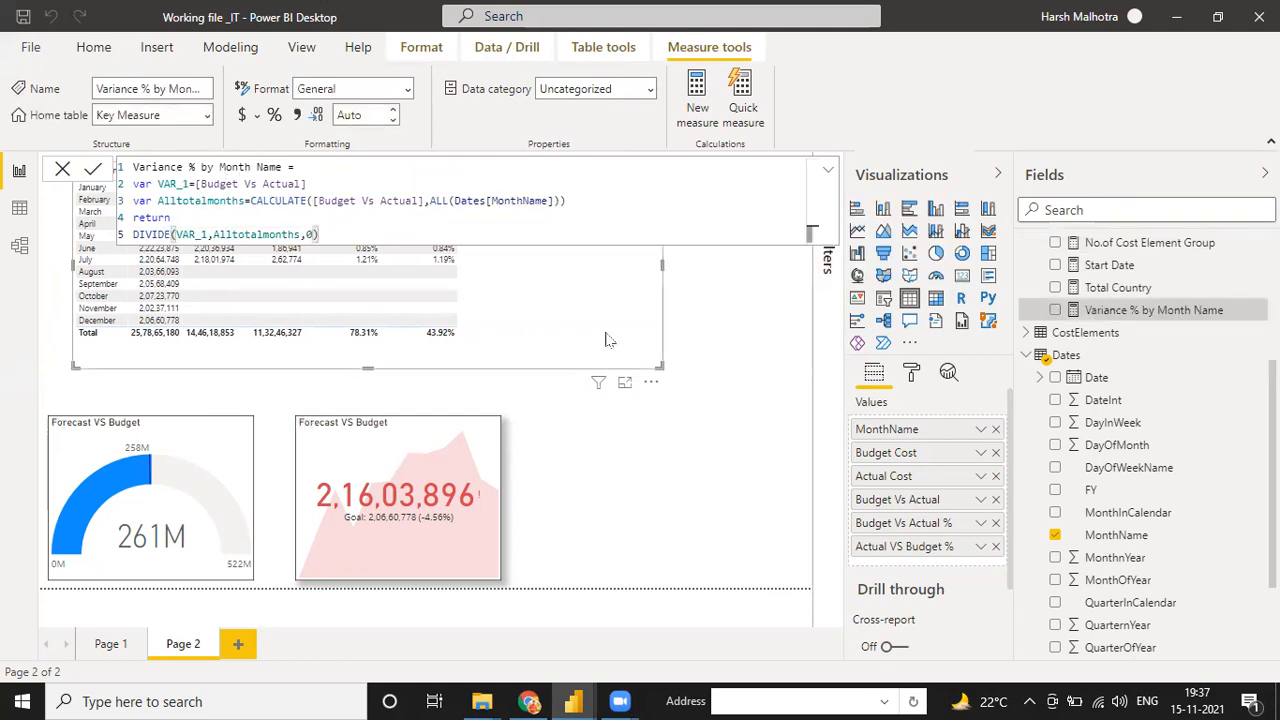
Step: Add the Variance % by Month Name measure to the monthly cost table and format it as a percentage
left_click_drag(890, 277, 617, 298)
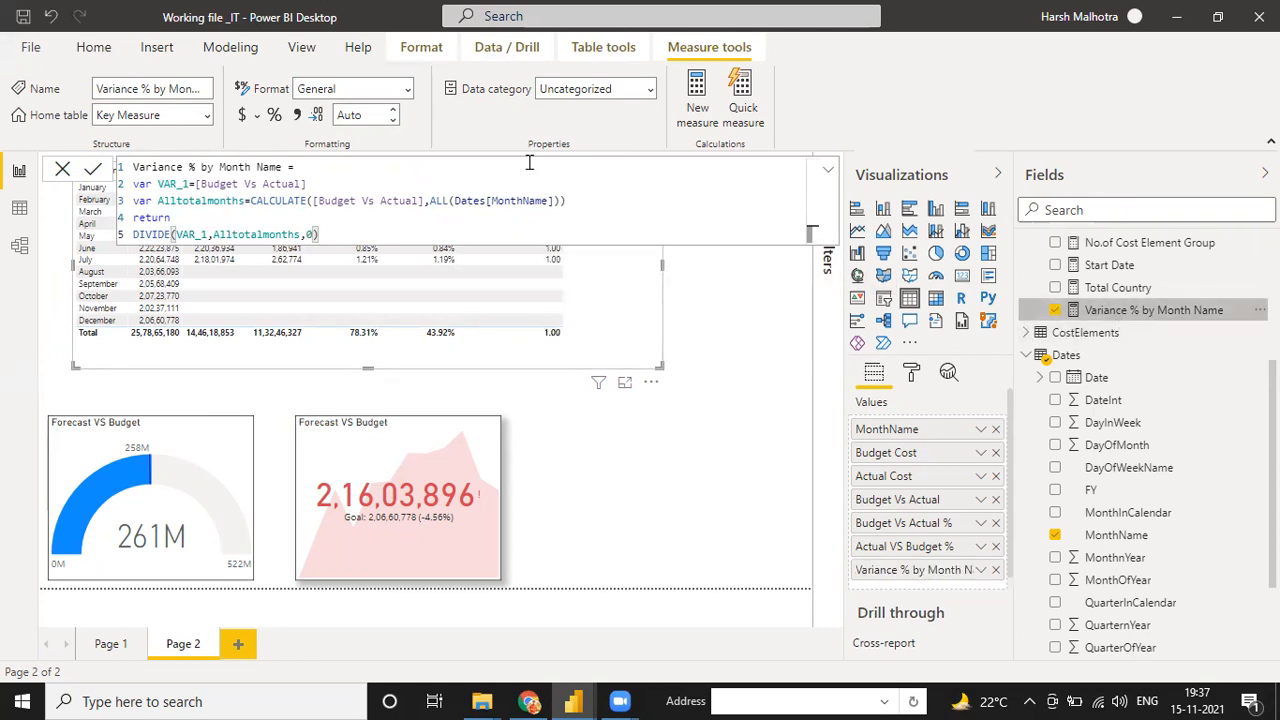
left_click(276, 115)
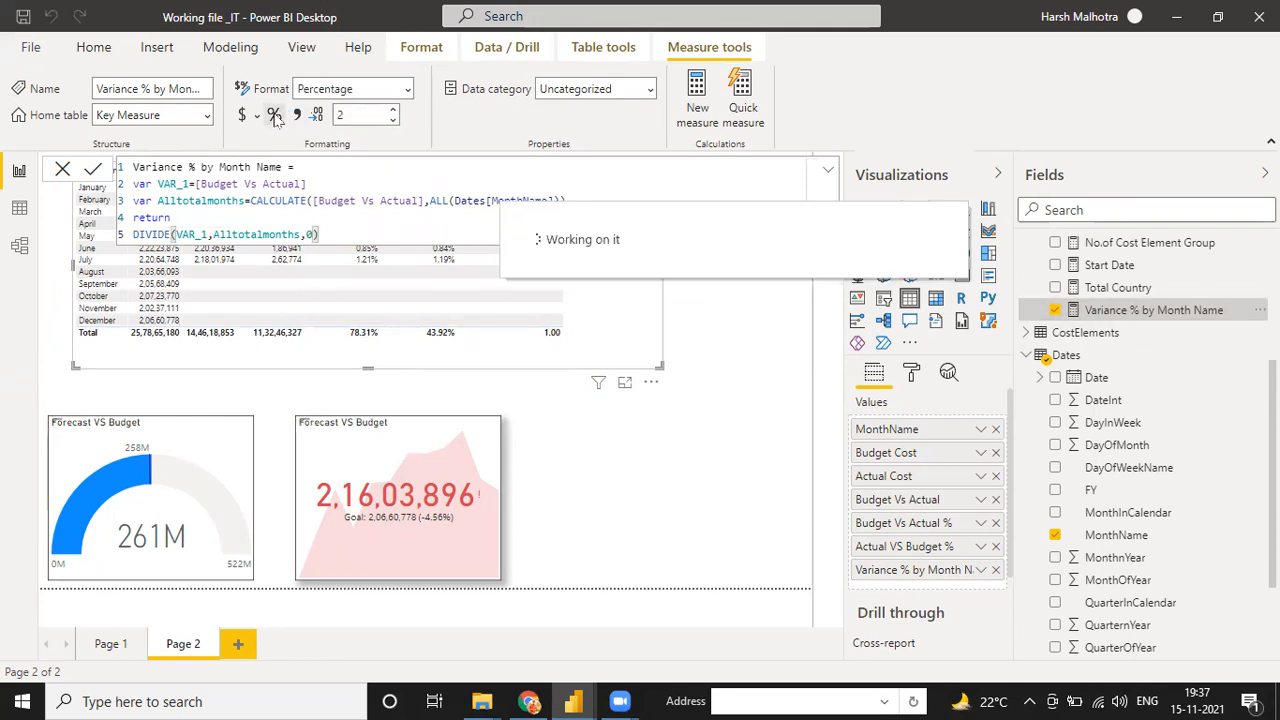
left_click(698, 325)
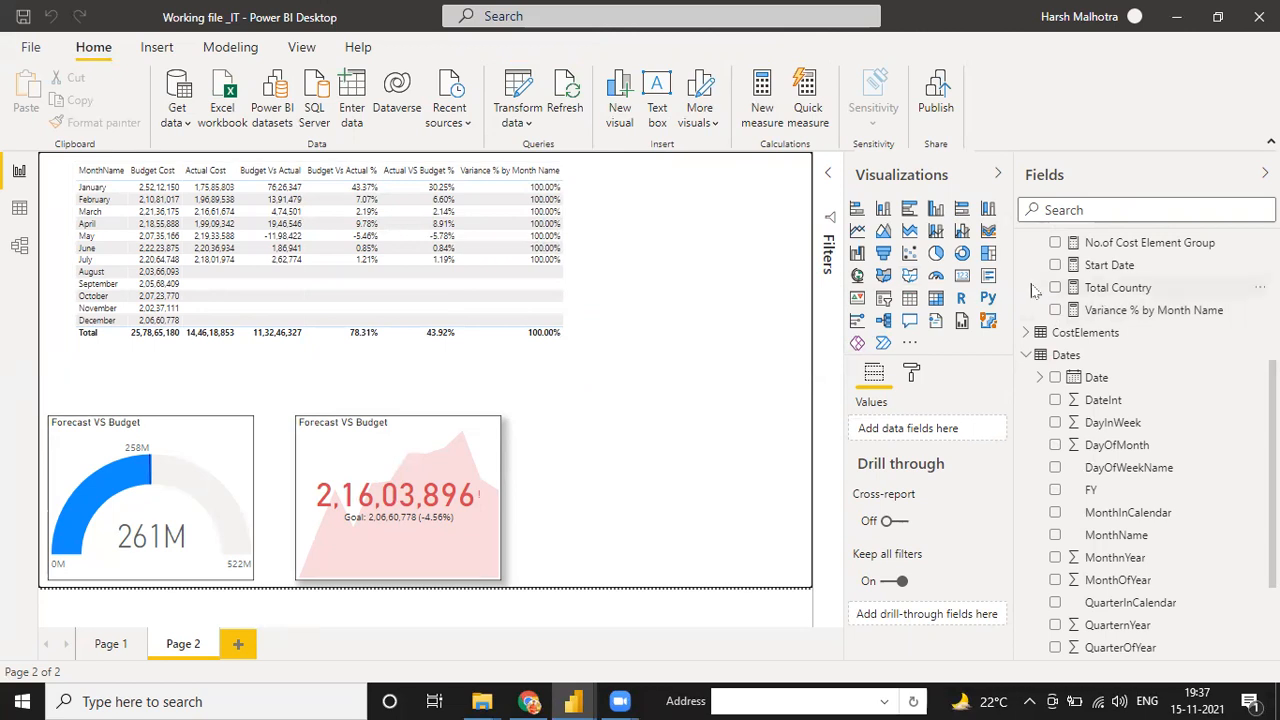
Step: Compare the Variance % by Month Name formula with the values in its column of the monthly cost table
left_click(1100, 312)
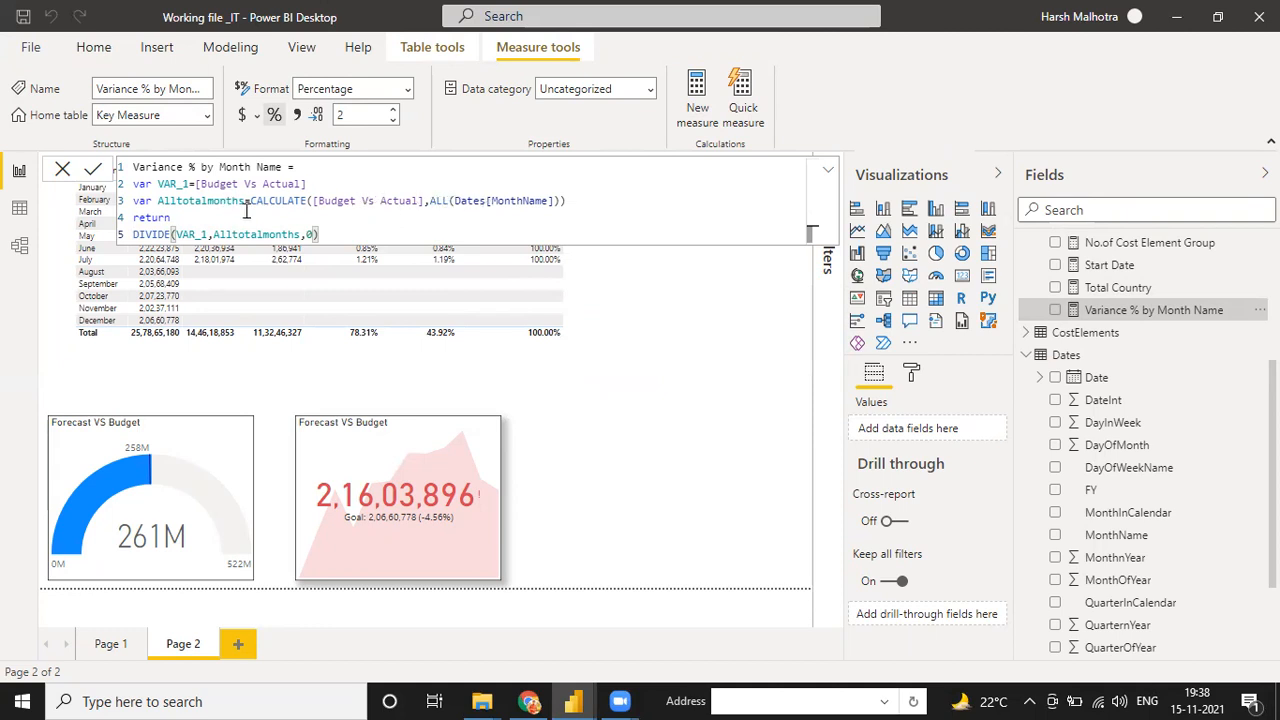
left_click(695, 313)
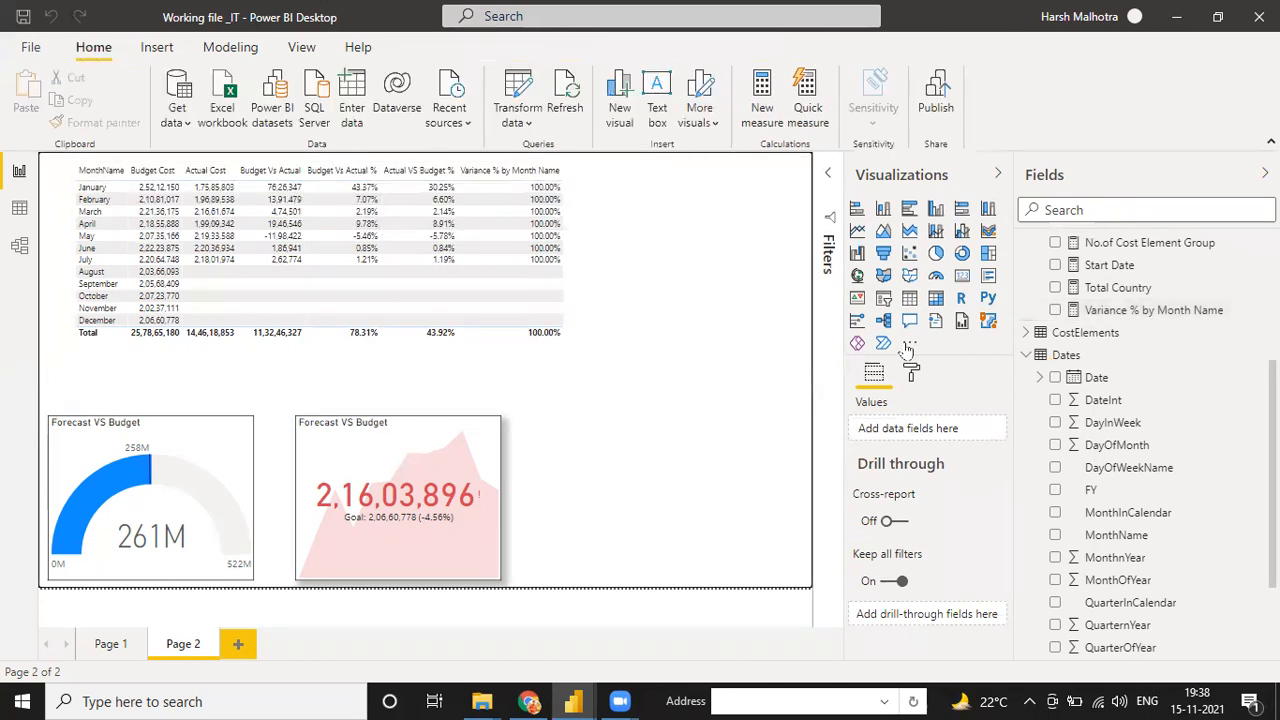
left_click(1110, 312)
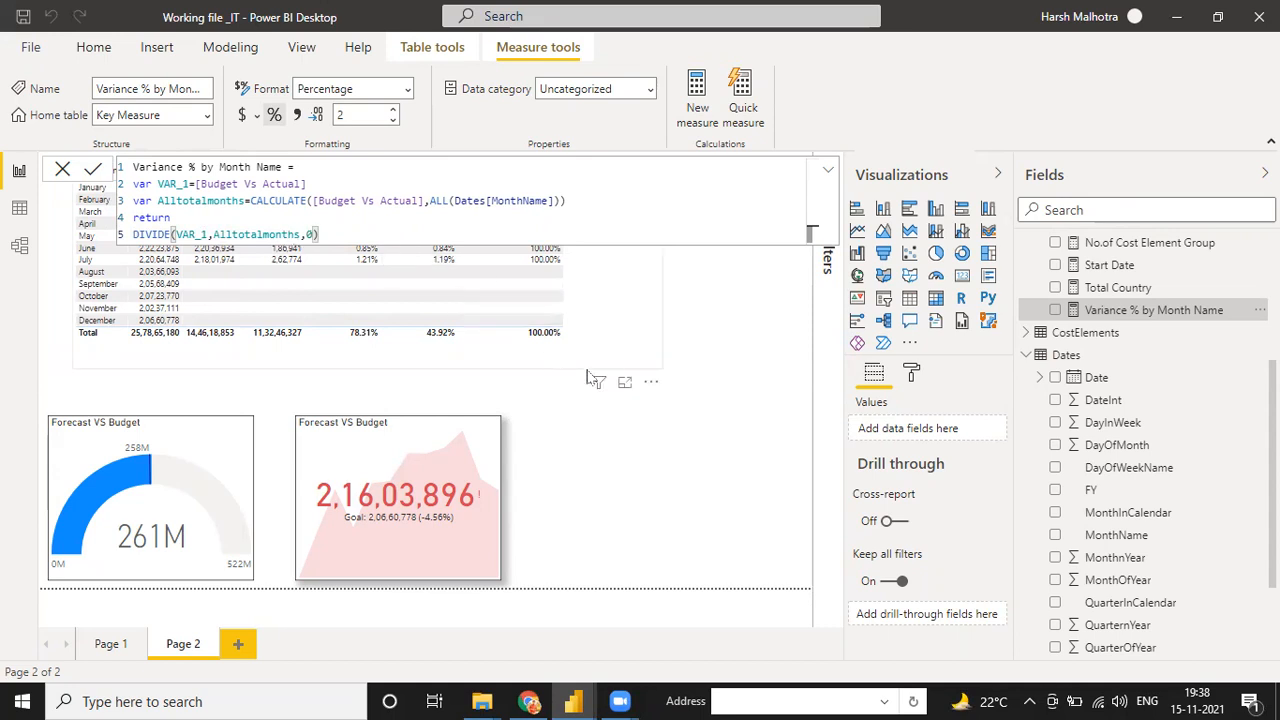
left_click(650, 505)
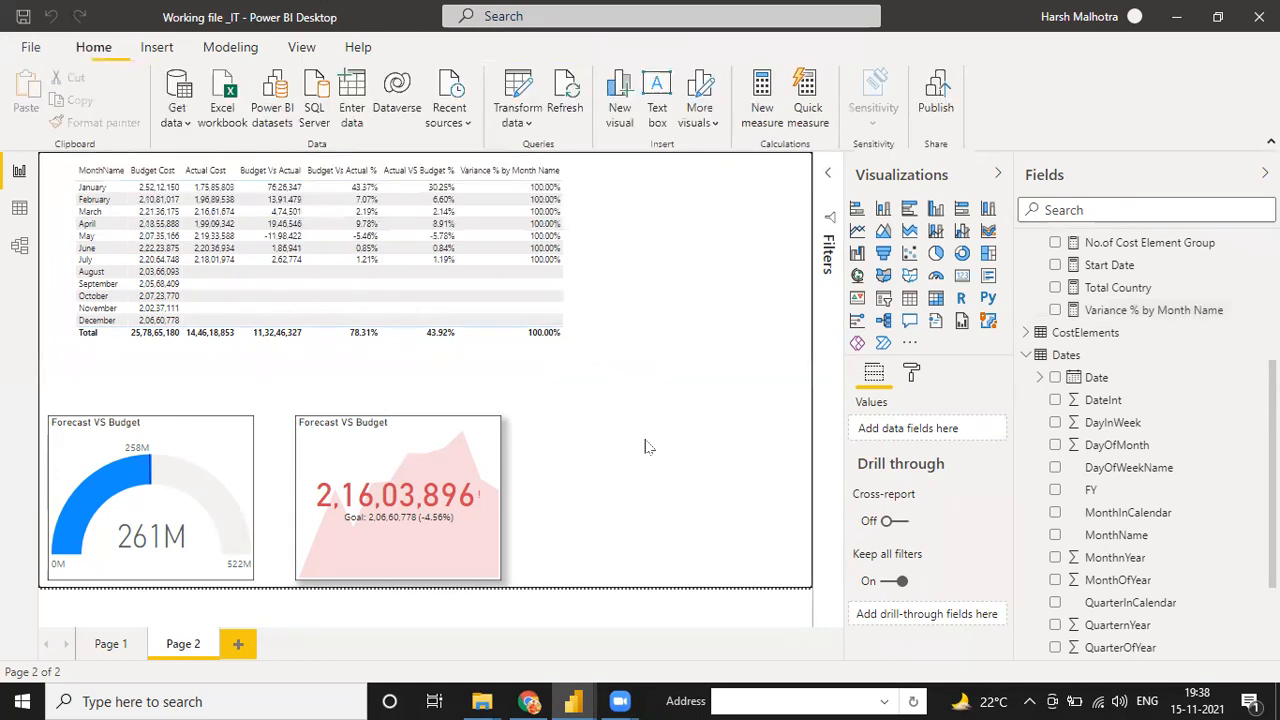
left_click(620, 345)
left_click(1153, 310)
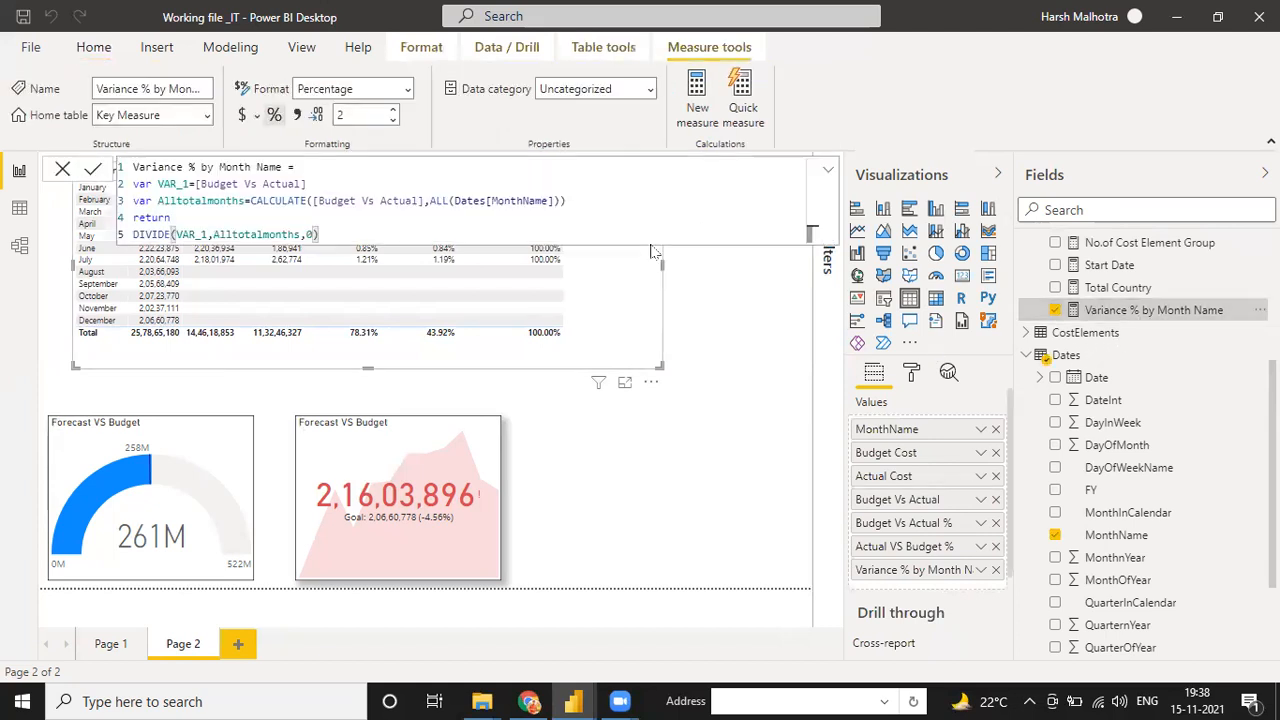
left_click(673, 475)
Step: Search Windows for the Calculator app and open it beside the report
left_click(305, 701)
type("cal")
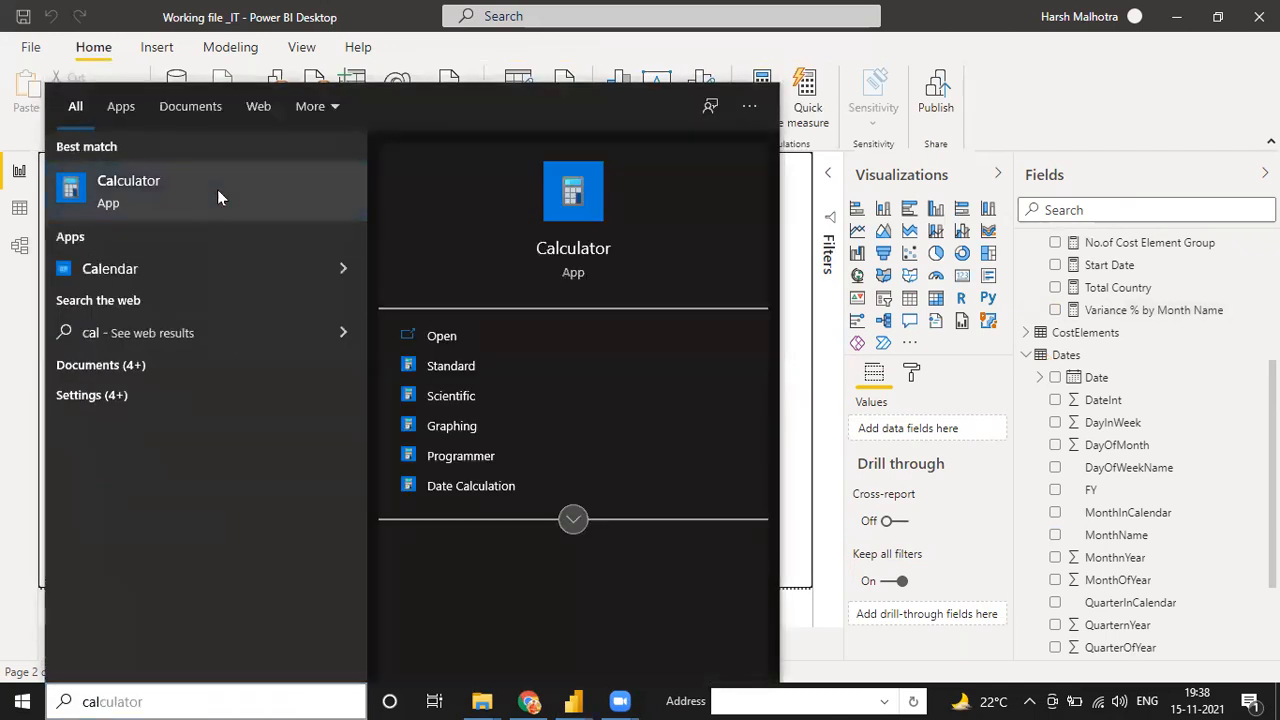
left_click(217, 189)
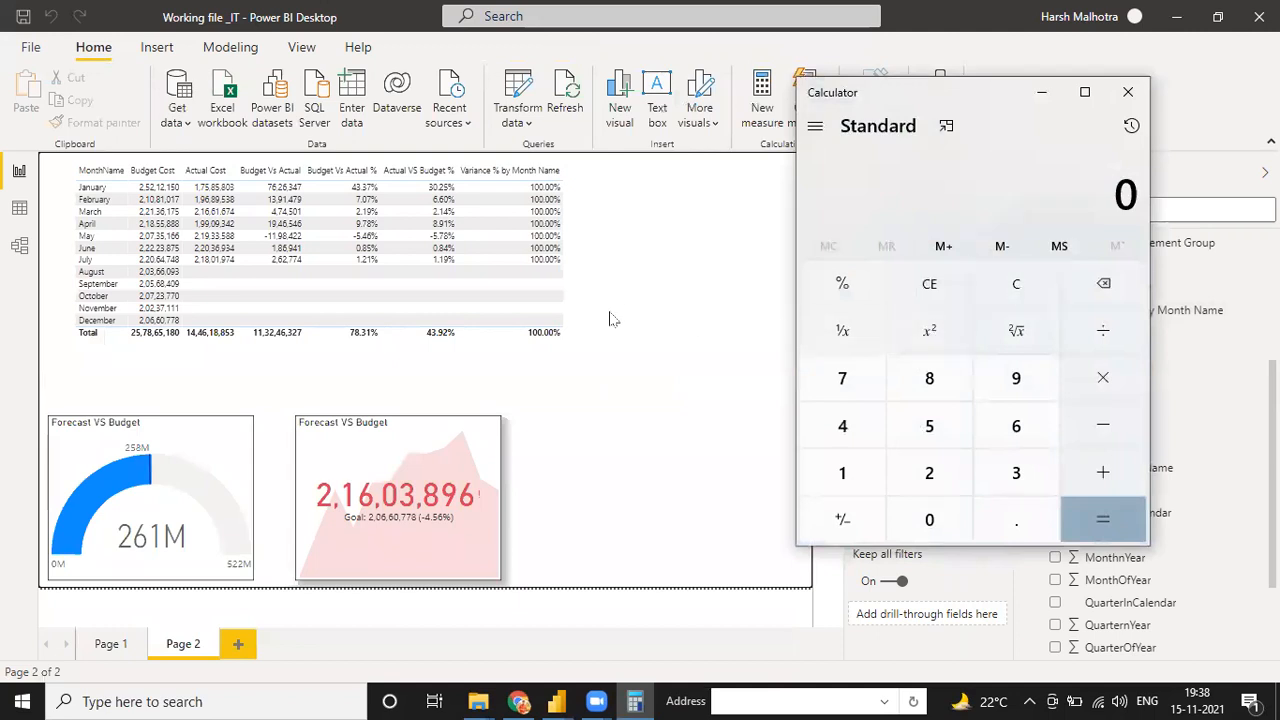
left_click(842, 380)
left_click(1016, 426)
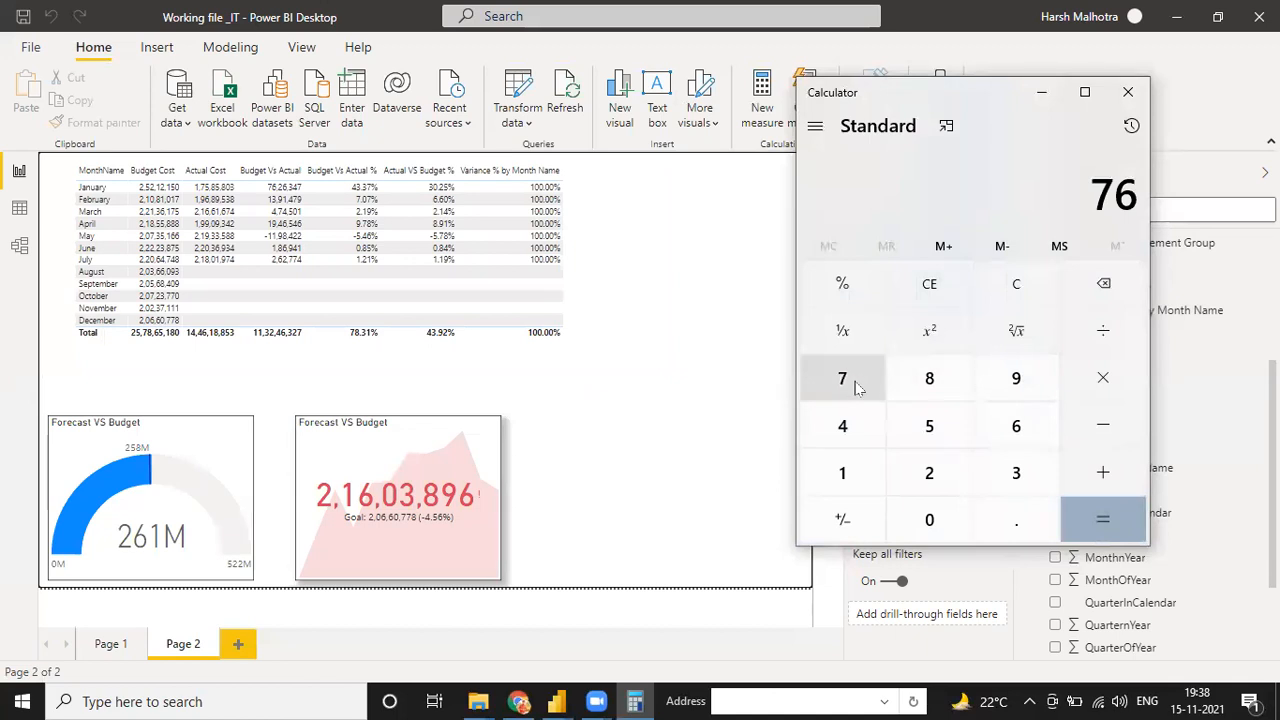
left_click(855, 381)
left_click(1030, 285)
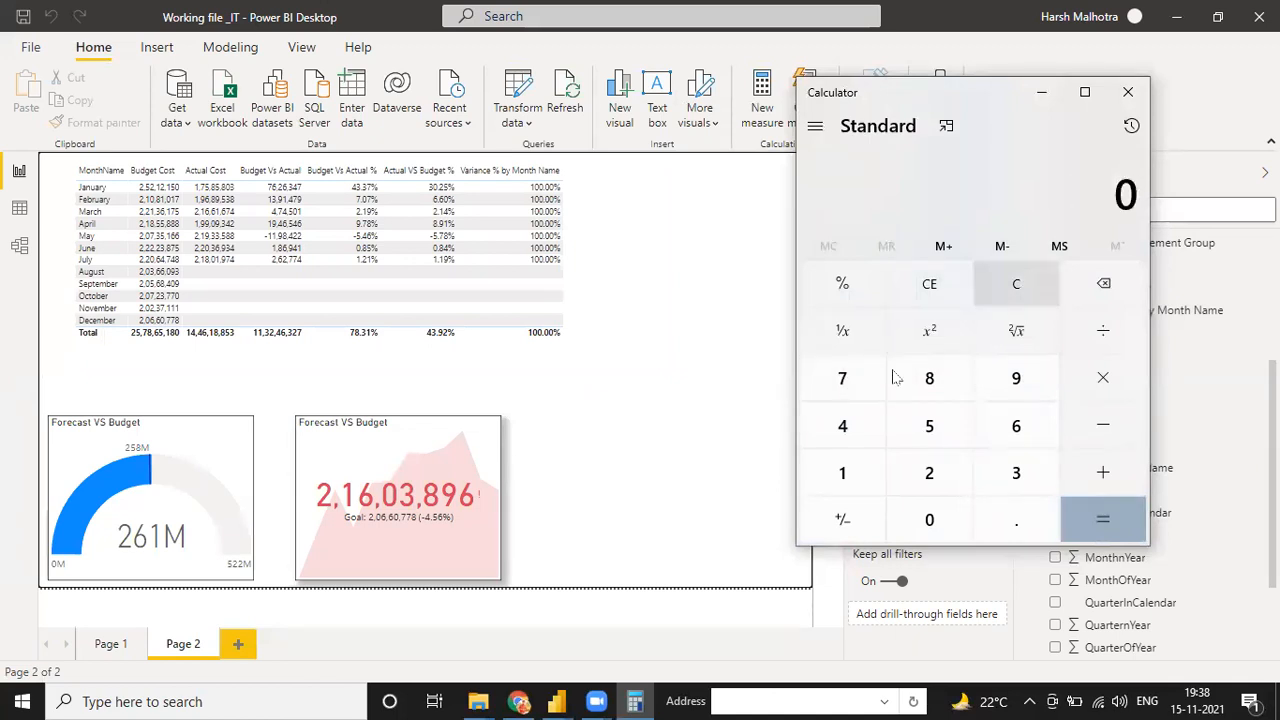
Step: Enter January's Budget Vs Actual amount, 7626347, in the Calculator, correcting any wrong digits
left_click(855, 380)
left_click(953, 466)
left_click(980, 428)
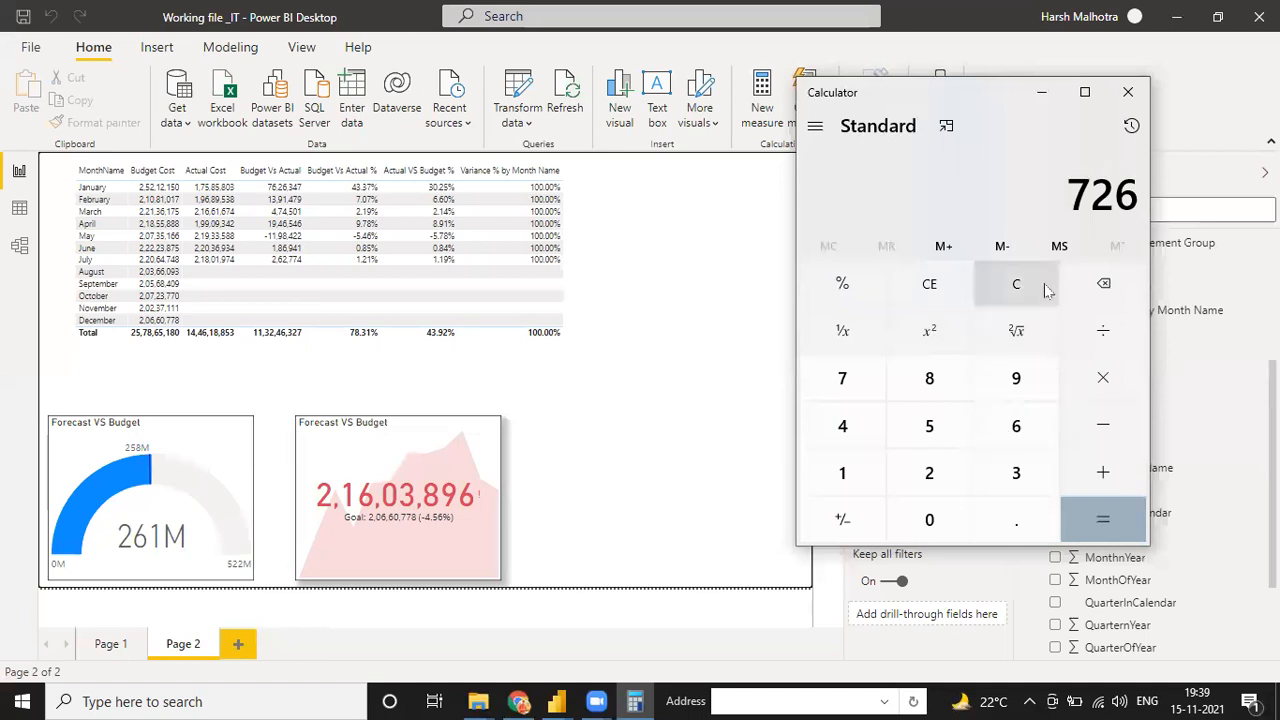
left_click(1110, 286)
left_click(1110, 286)
left_click(1008, 424)
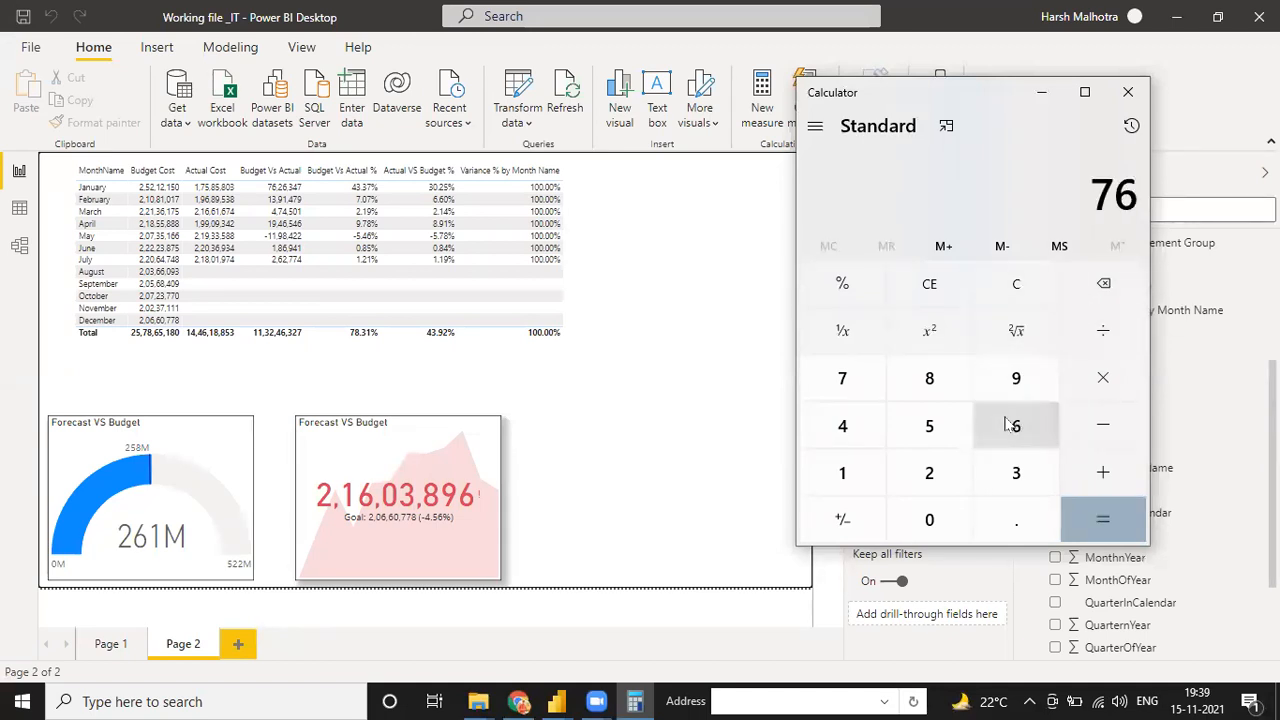
left_click(929, 470)
left_click(1010, 432)
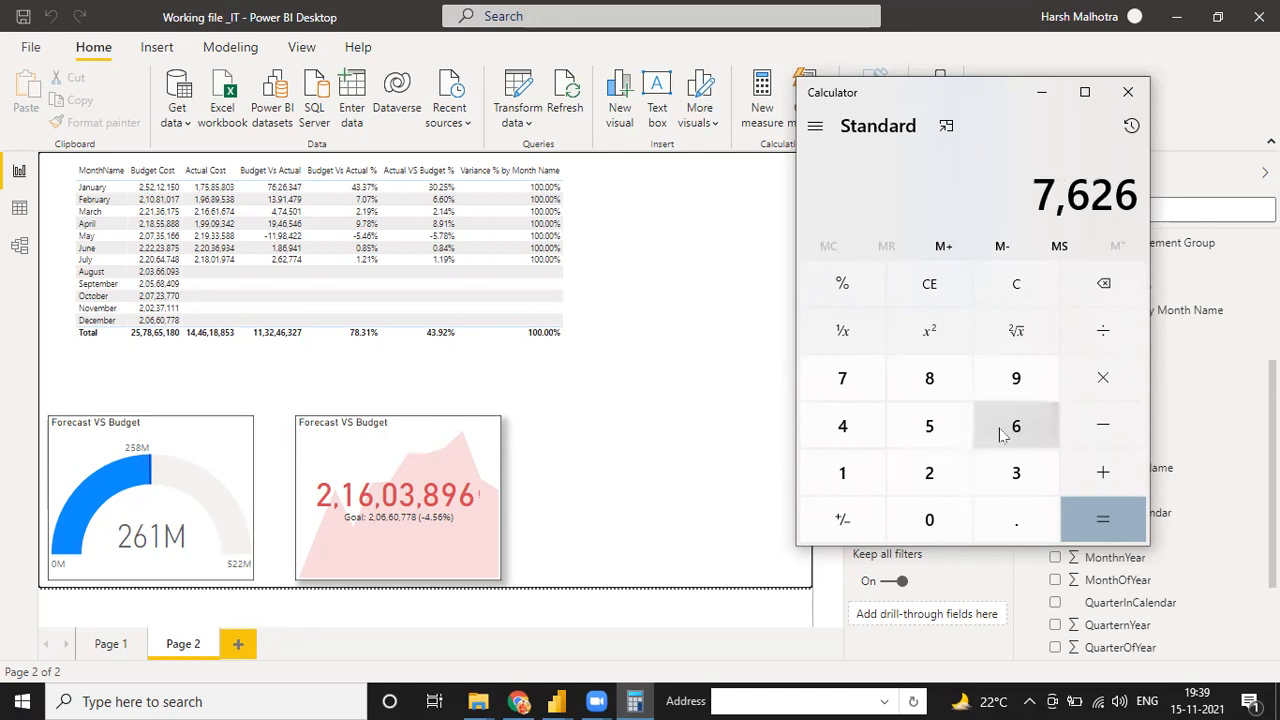
left_click(982, 475)
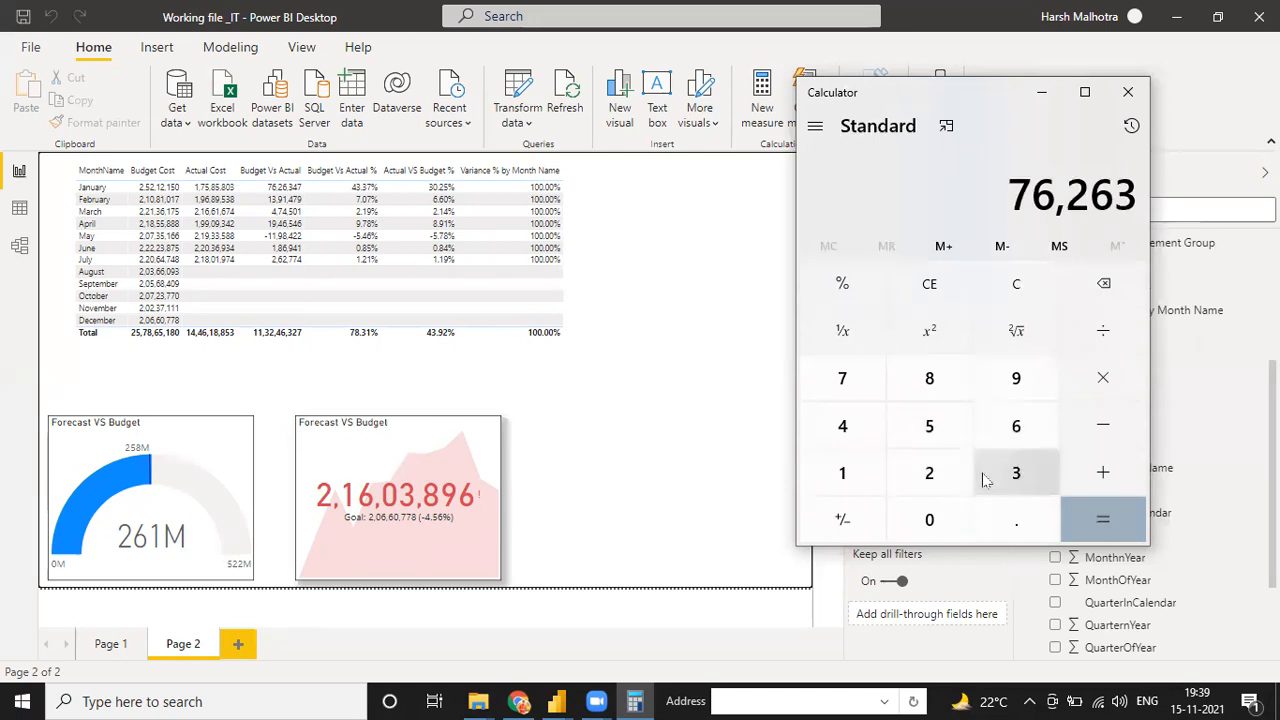
left_click(857, 433)
left_click(840, 380)
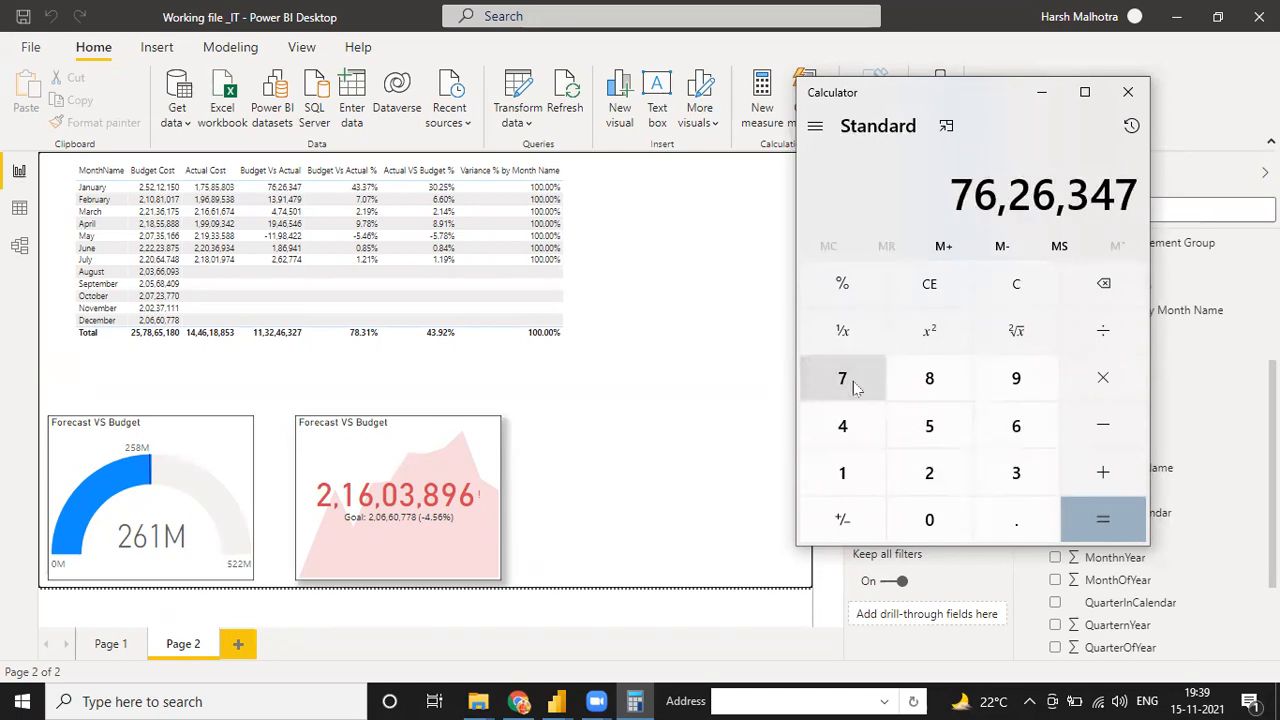
Step: Divide January's amount by the Budget Vs Actual total, 113246327, in the Calculator and apply the percent function to the quotient
left_click(1103, 330)
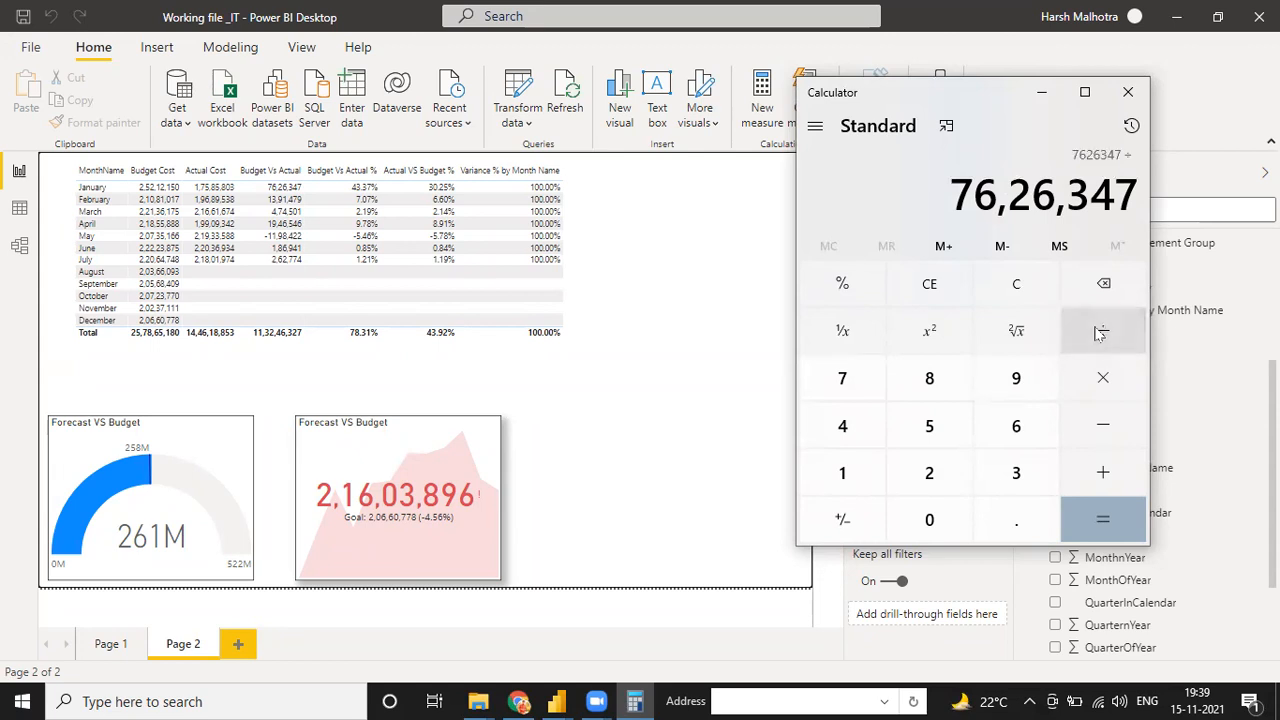
left_click(866, 476)
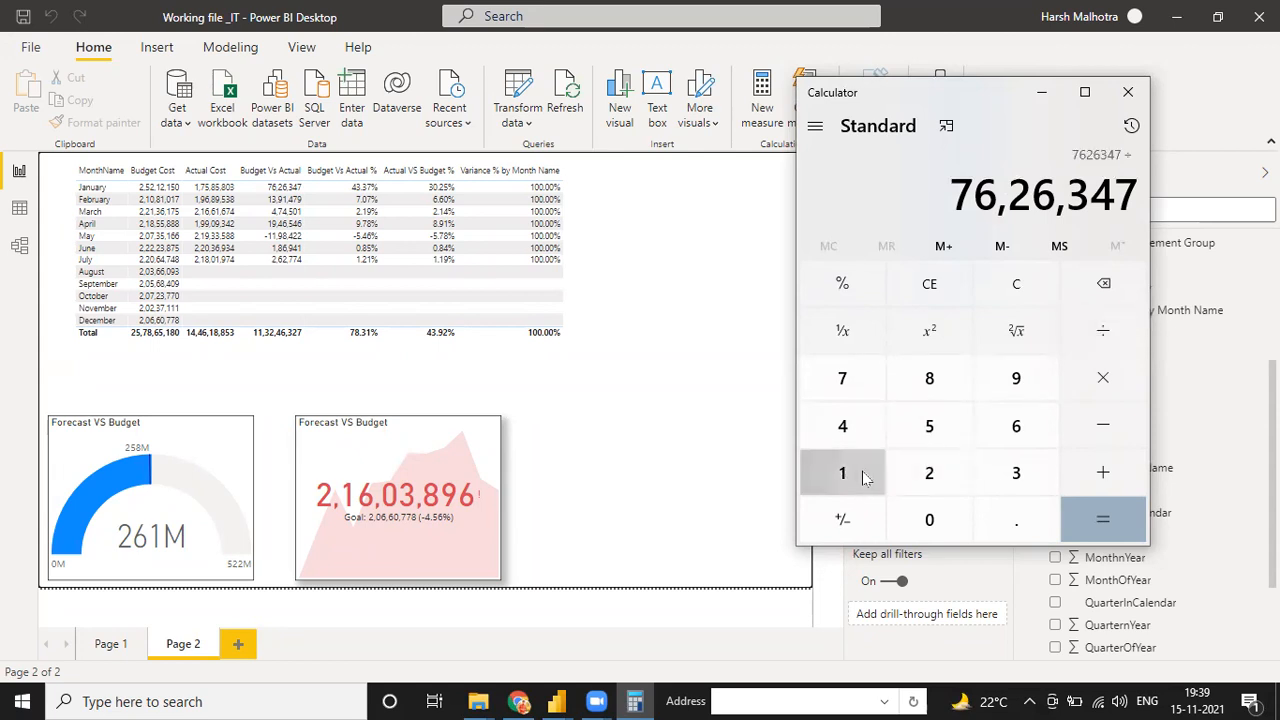
left_click(866, 478)
left_click(1006, 484)
left_click(948, 476)
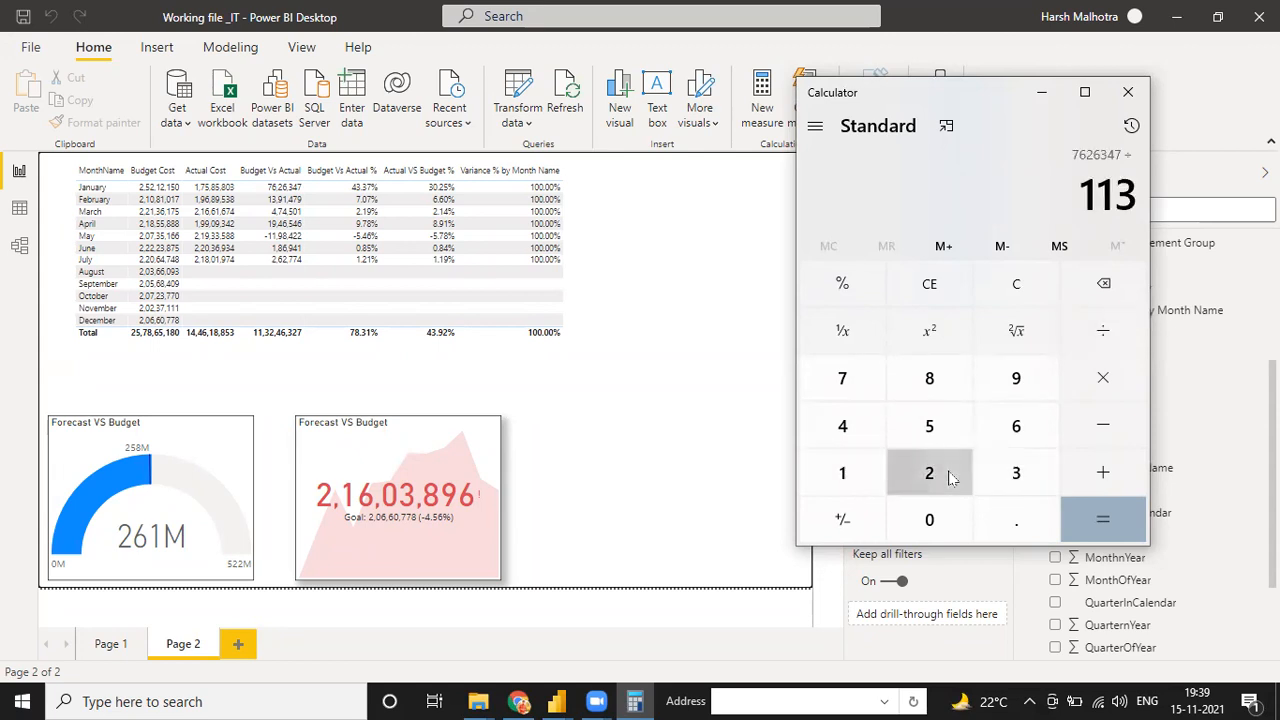
left_click(874, 426)
left_click(1018, 438)
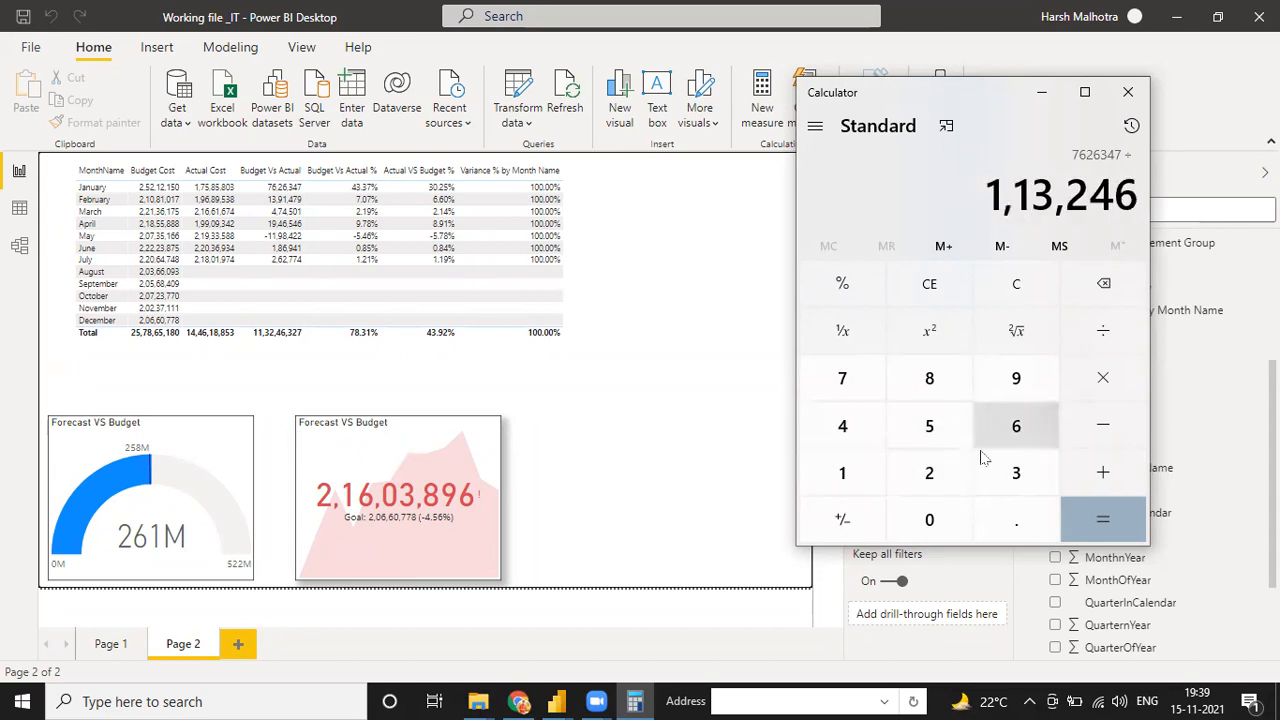
left_click(990, 468)
left_click(924, 460)
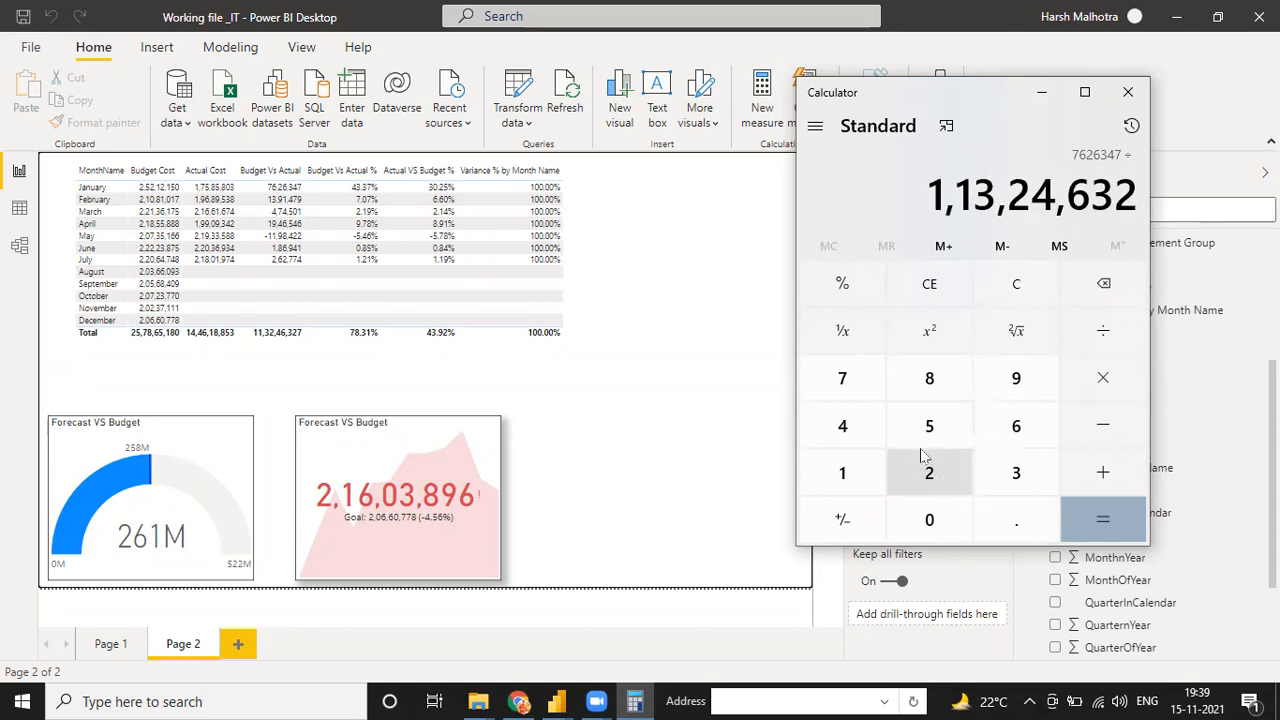
left_click(870, 390)
left_click(1095, 525)
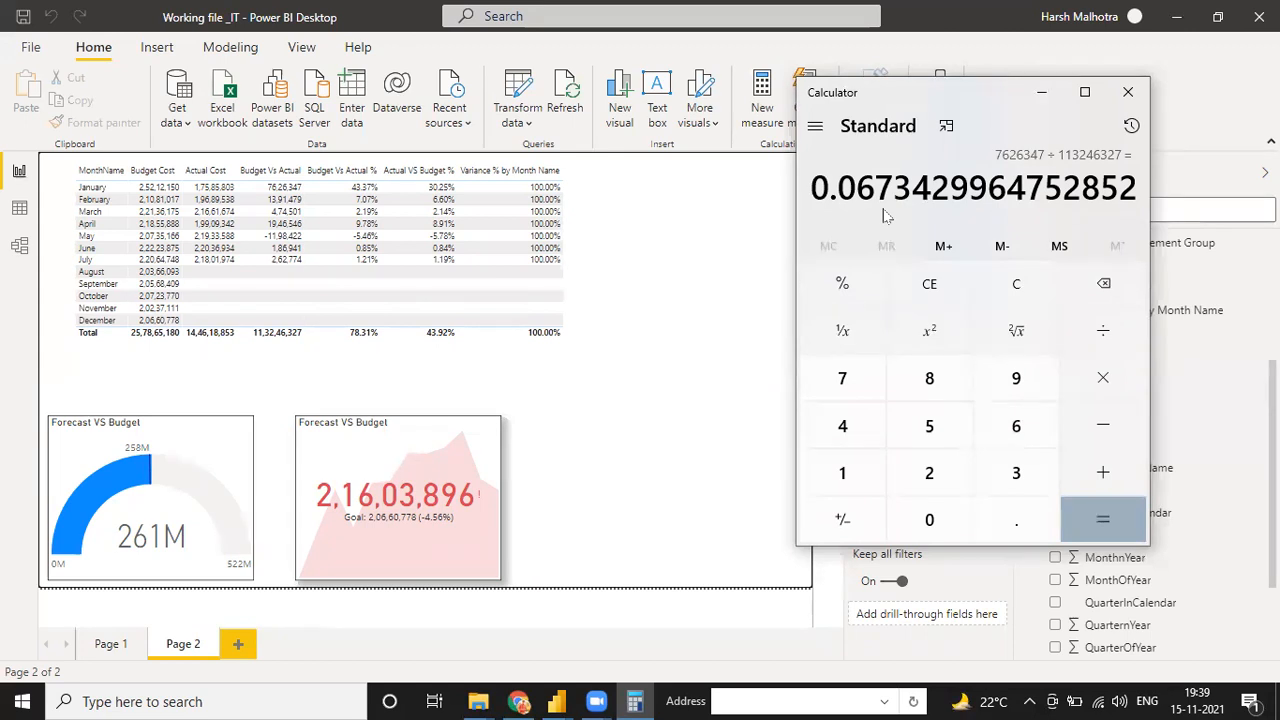
left_click(846, 285)
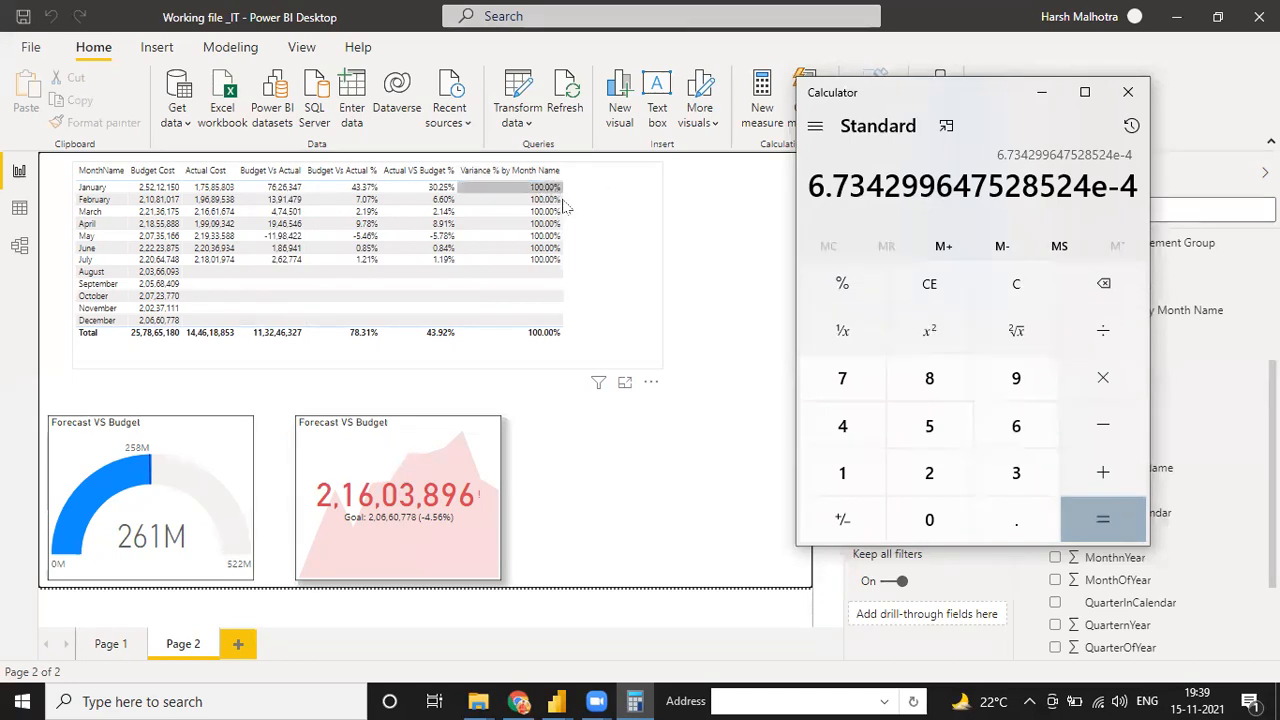
Step: Copy the Alltotalmonths variable line from the Variance % by Month Name formula into a new measure in the Key Measure table
left_click(660, 500)
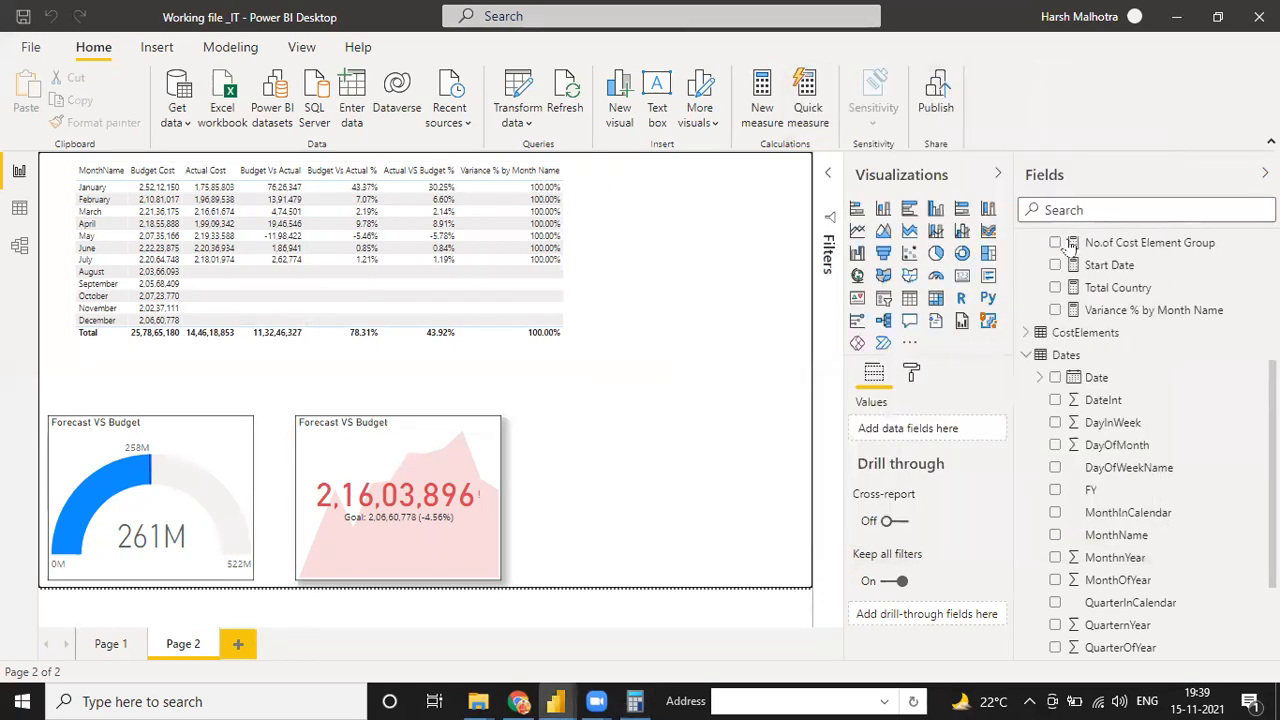
left_click(1105, 311)
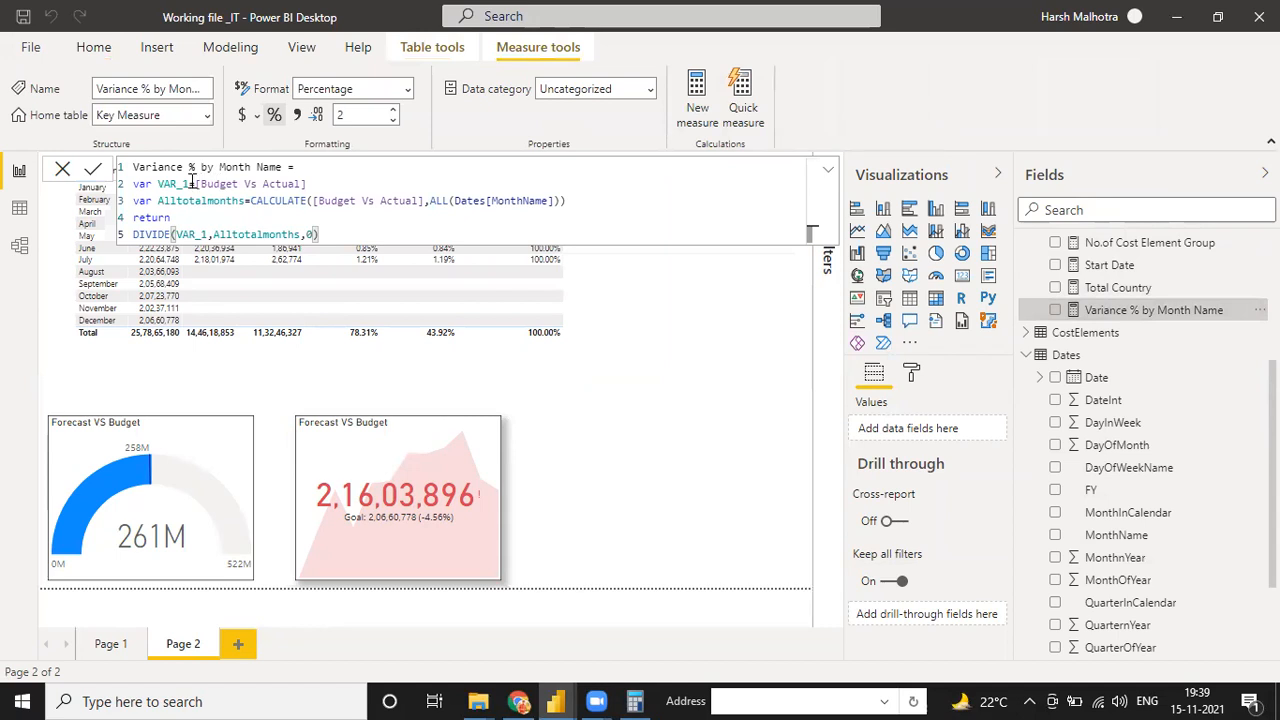
left_click(336, 236)
left_click_drag(591, 201, 135, 201)
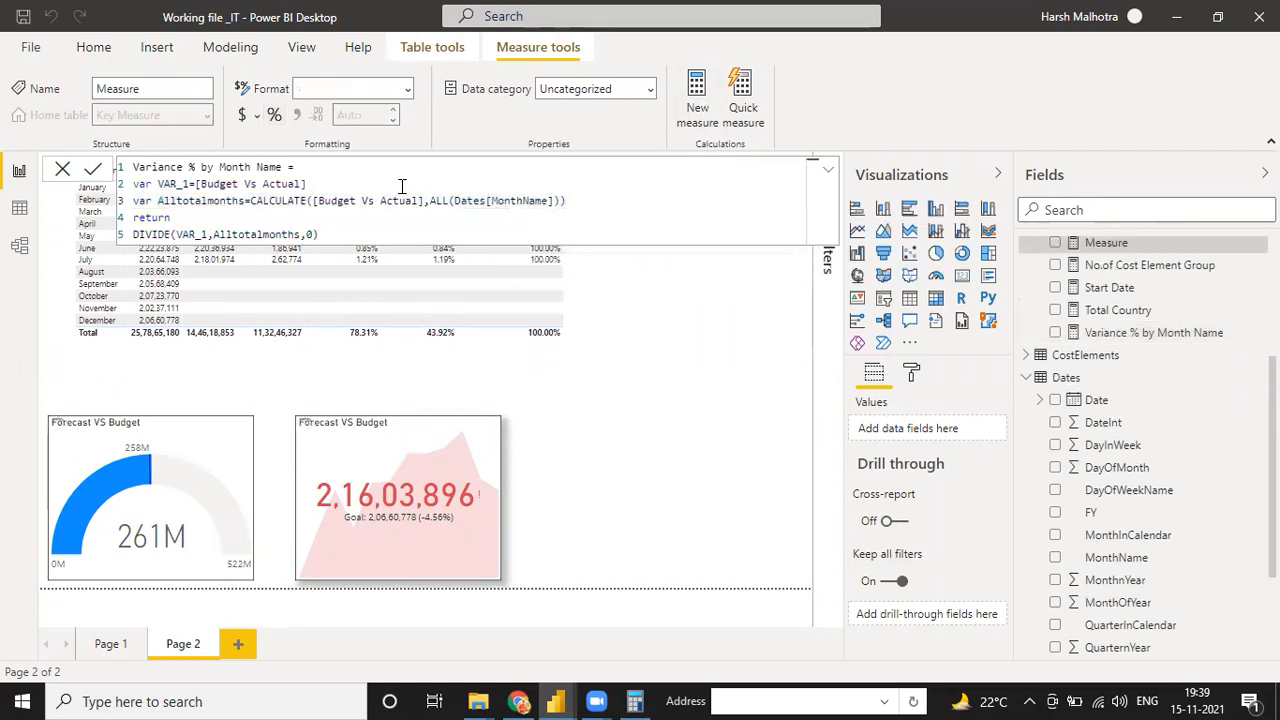
type("var AllTotalmonths=CALCULATE([Budget Vs Actual],ALL(Dates[MonthName]))")
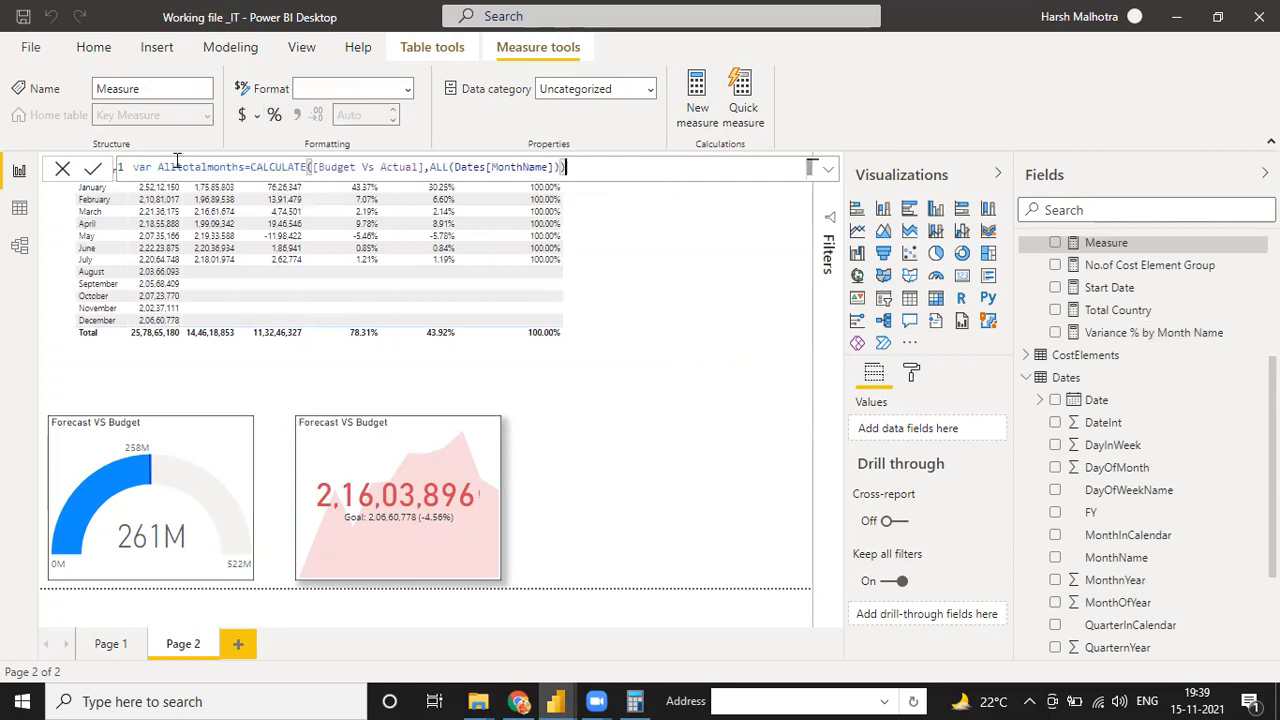
Step: Remove the var keyword so the measure reads Alltotalmonths=CALCULATE([Budget Vs Actual],ALL(Dates[MonthName])), and commit it
left_click(156, 166)
type("====")
key("BackSpace")
key("BackSpace")
key("BackSpace")
key("BackSpace")
key("BackSpace")
key("BackSpace")
key("BackSpace")
key("BackSpace")
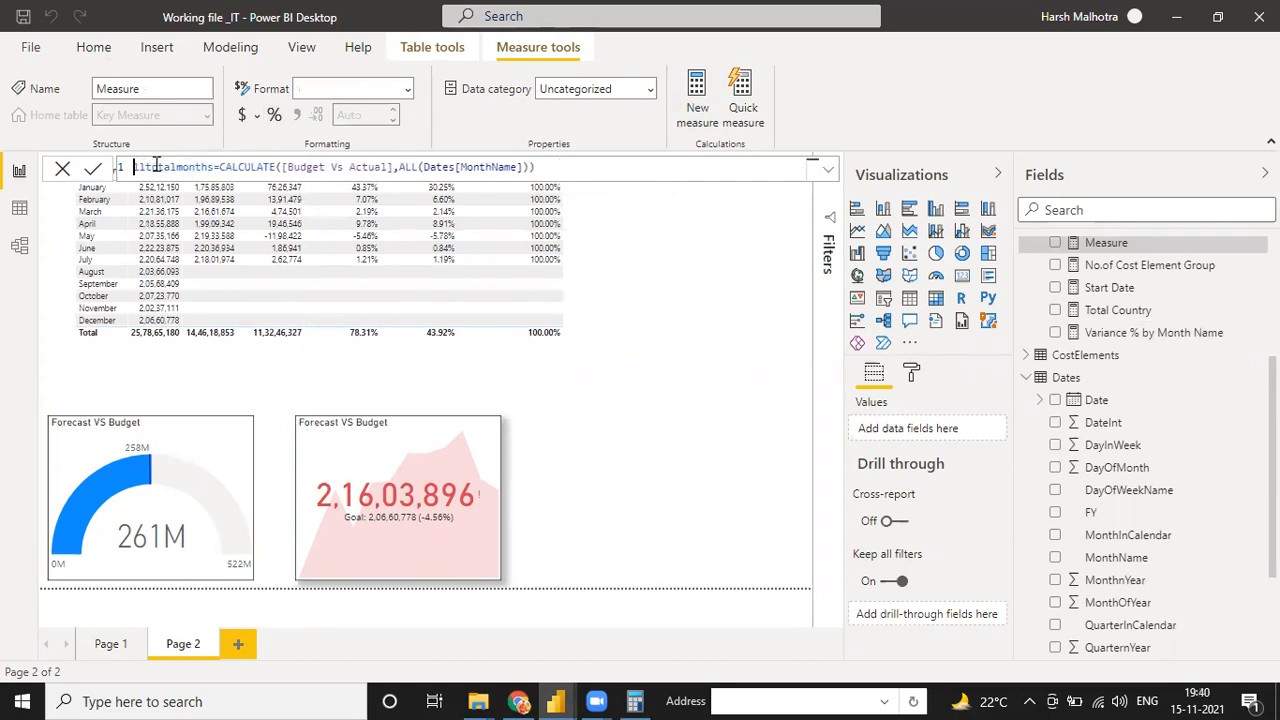
type("A")
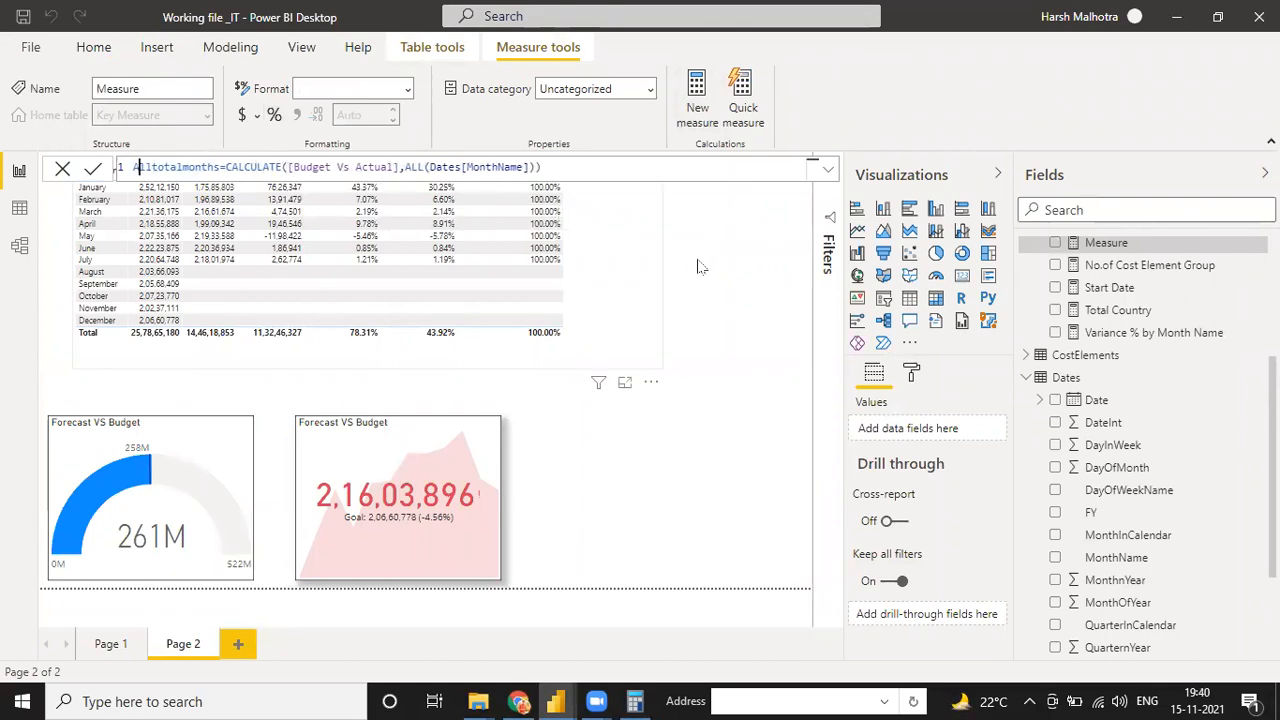
scroll(1138, 345, "up", 3)
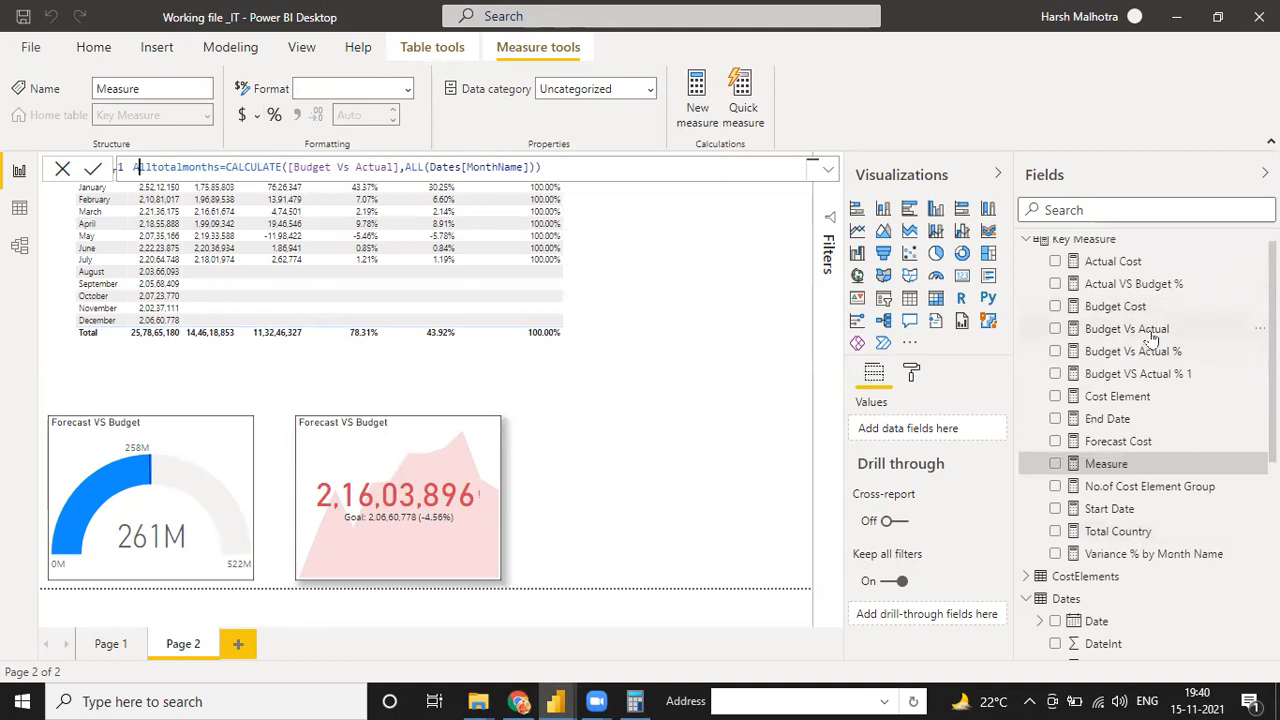
left_click(556, 167)
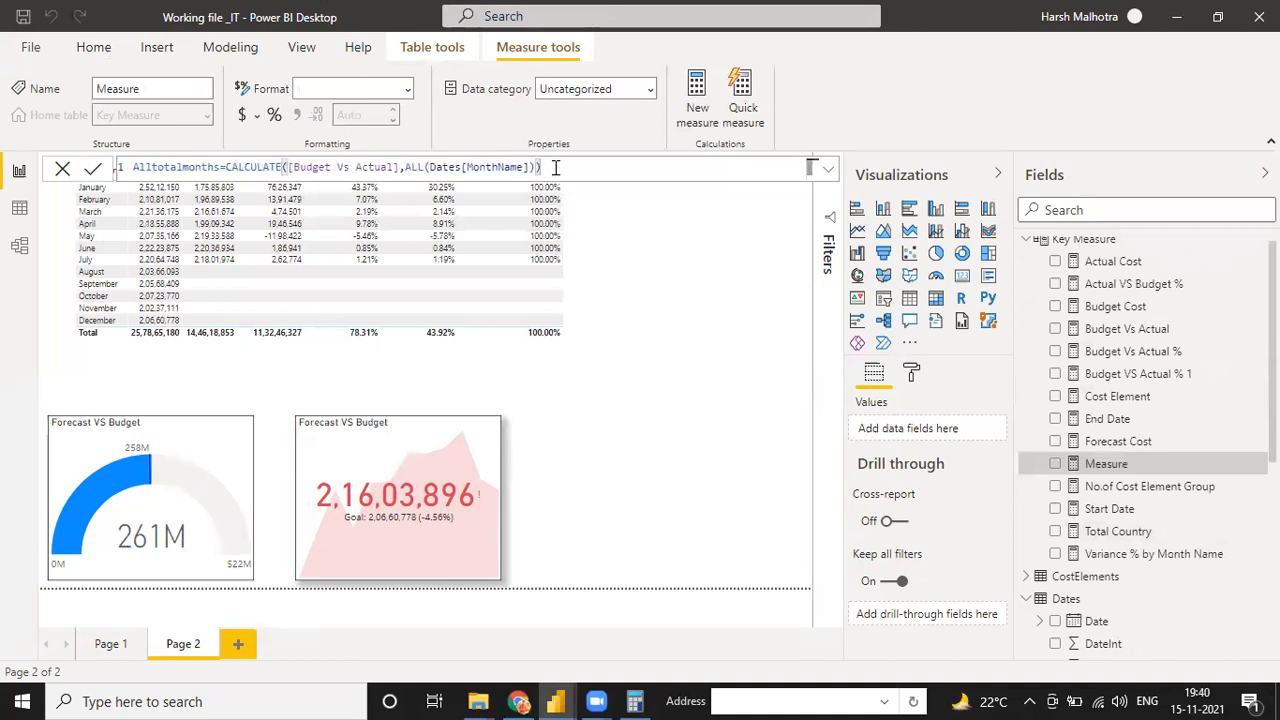
key("Return")
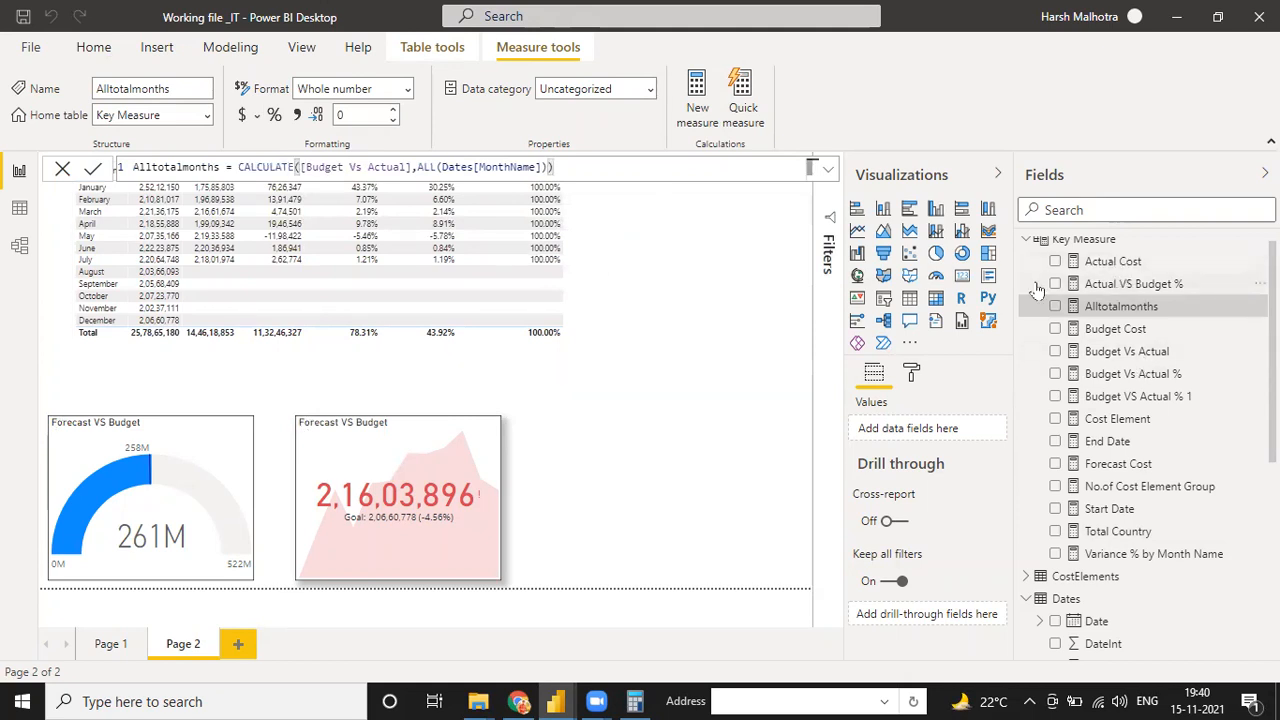
Step: Show Alltotalmonths in a card visual below the monthly cost table and delete the empty card
left_click(683, 387)
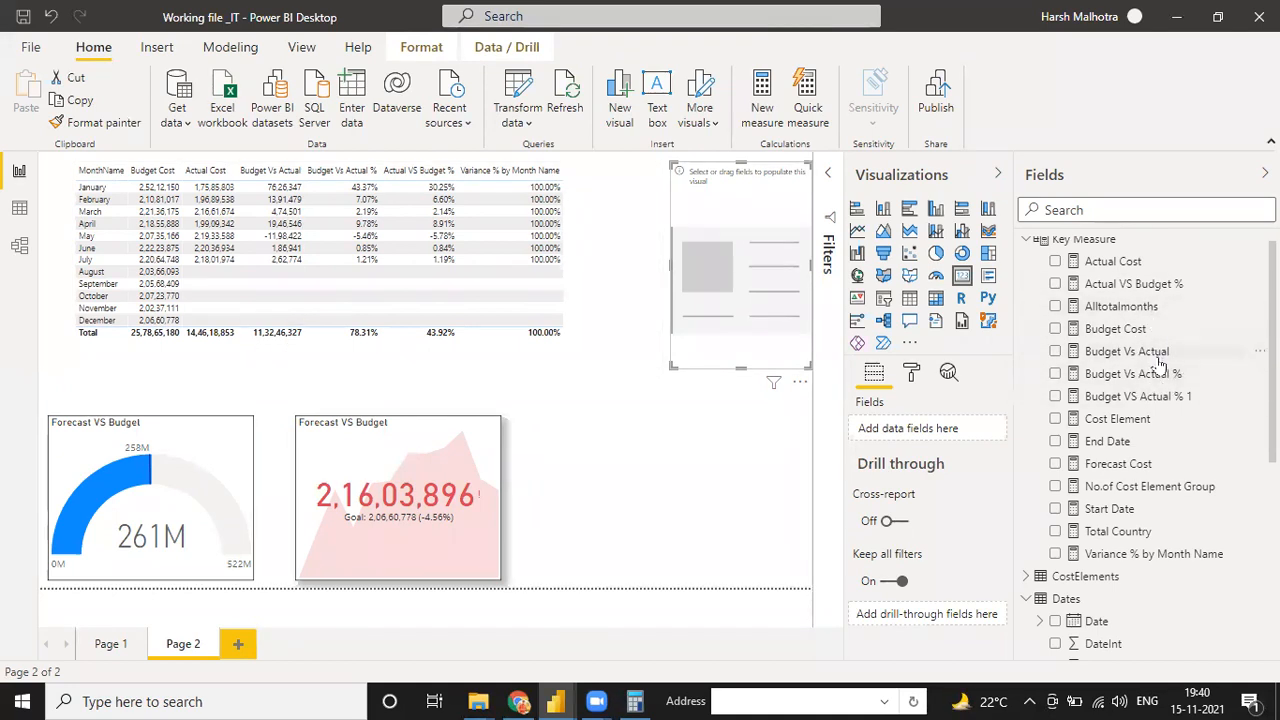
left_click_drag(1160, 308, 769, 255)
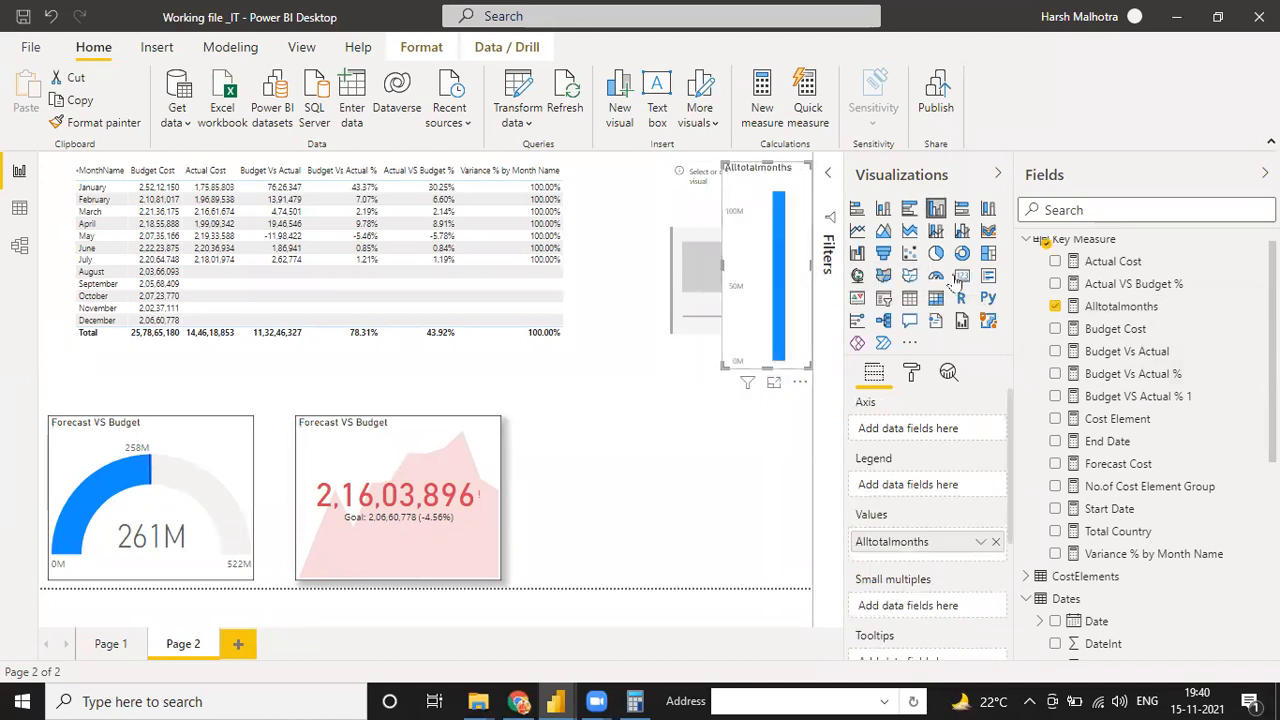
left_click(961, 275)
left_click_drag(767, 164, 687, 428)
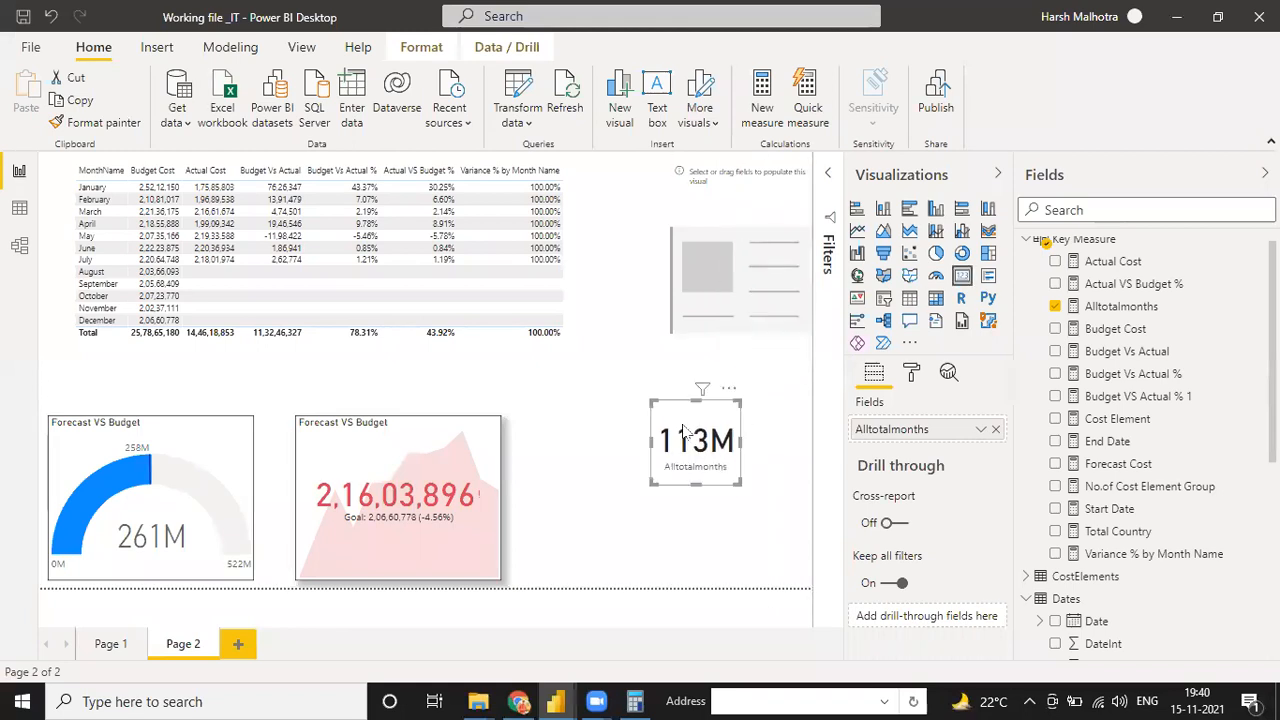
left_click(716, 316)
key("Delete")
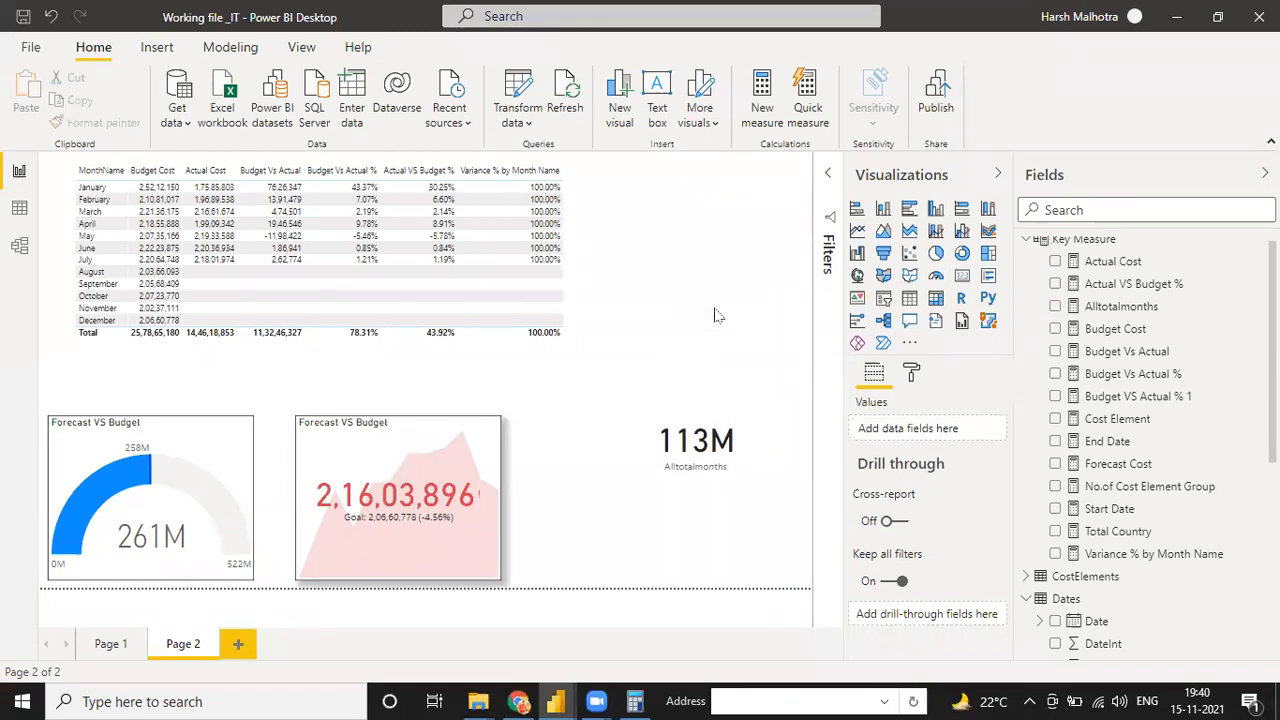
Step: Set the Alltotalmonths card's data label display units to None and enlarge the card to fit the full number
left_click(700, 425)
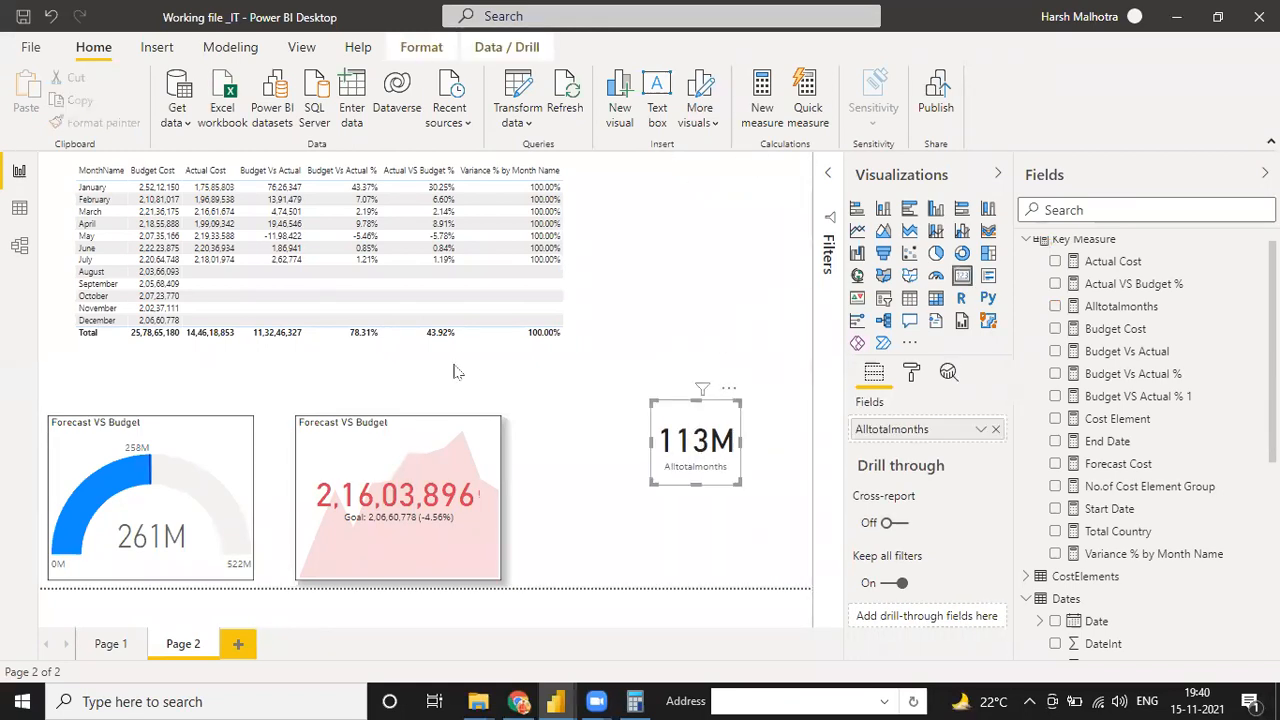
left_click(911, 374)
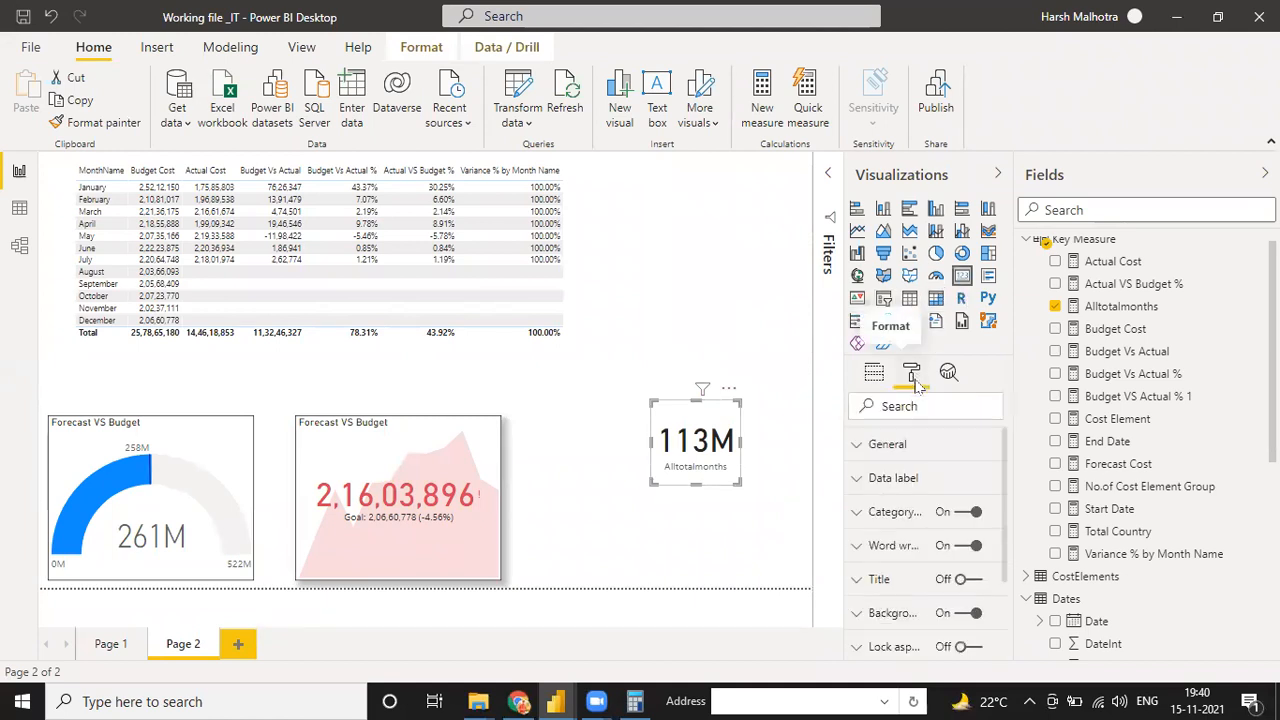
left_click(866, 450)
left_click(862, 455)
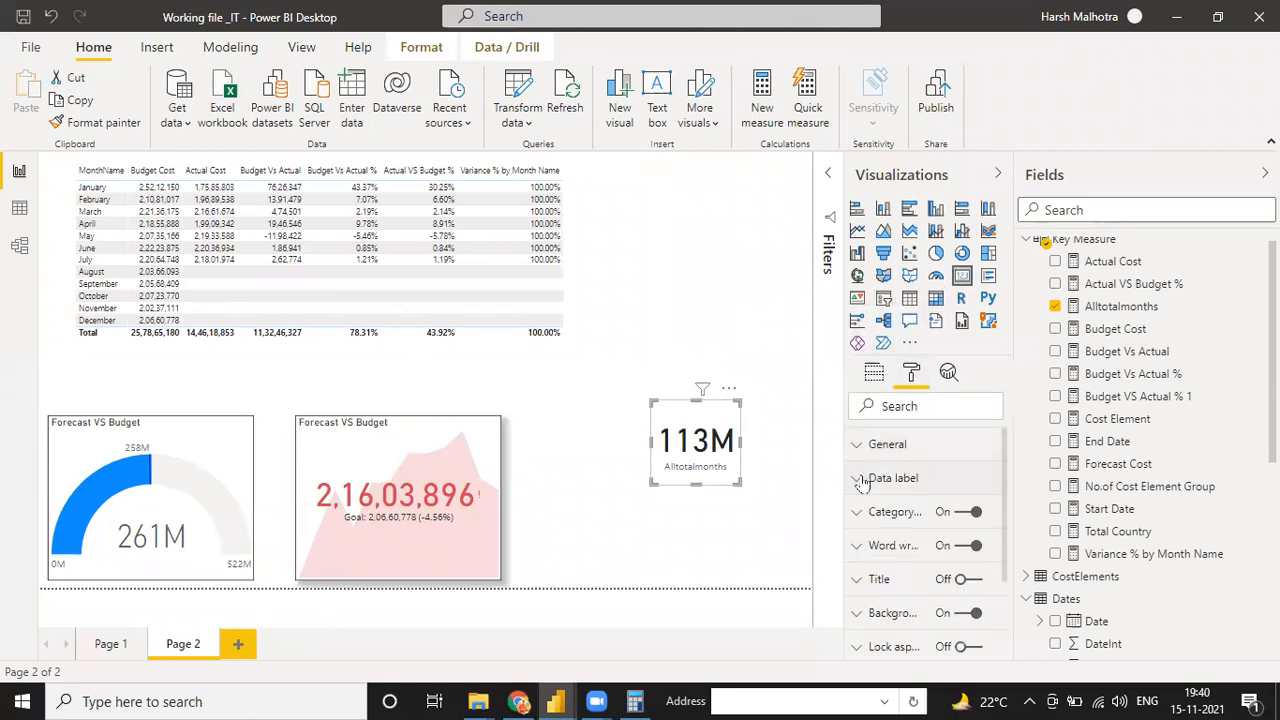
left_click(862, 479)
left_click(910, 596)
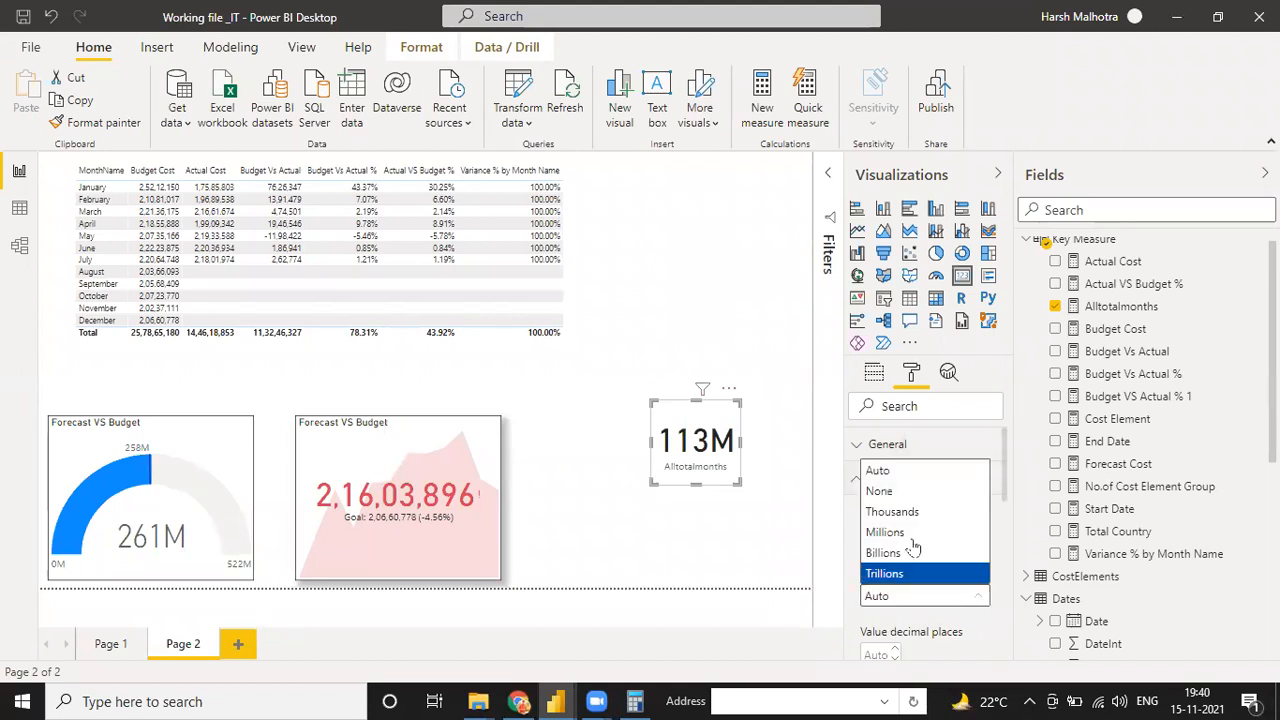
left_click(884, 491)
left_click_drag(704, 458, 750, 460)
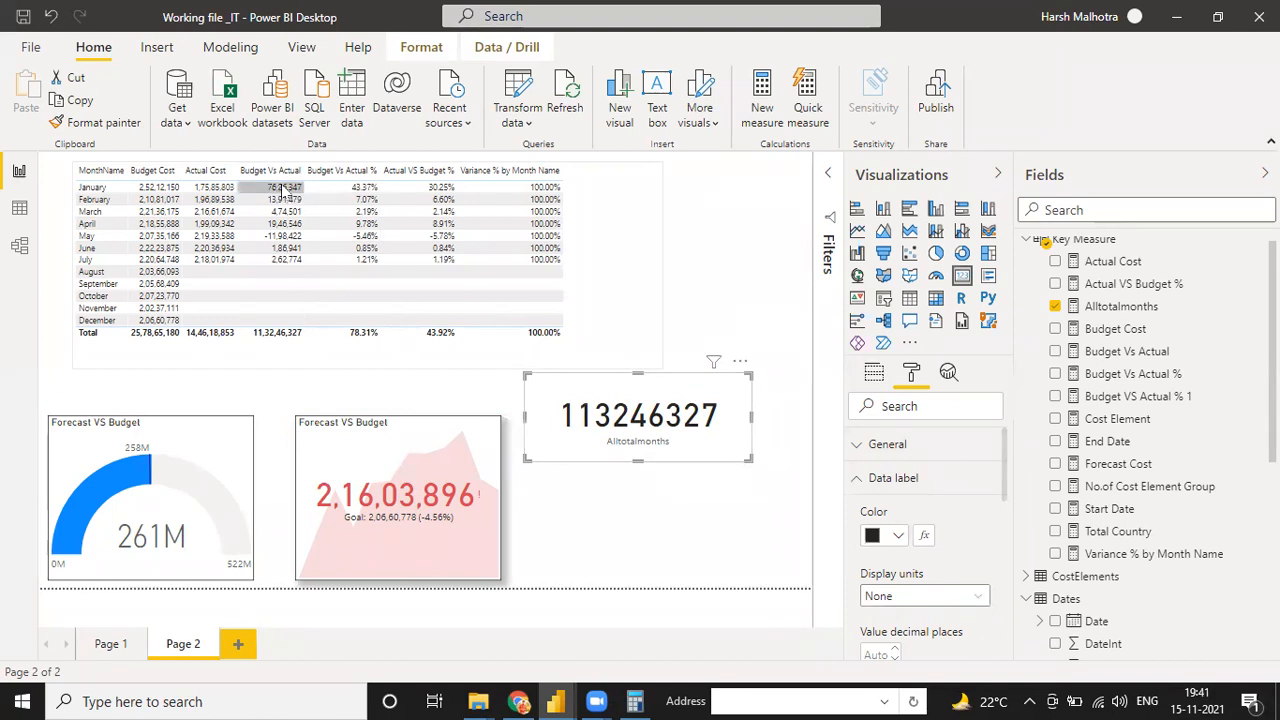
mouse_move(620, 424)
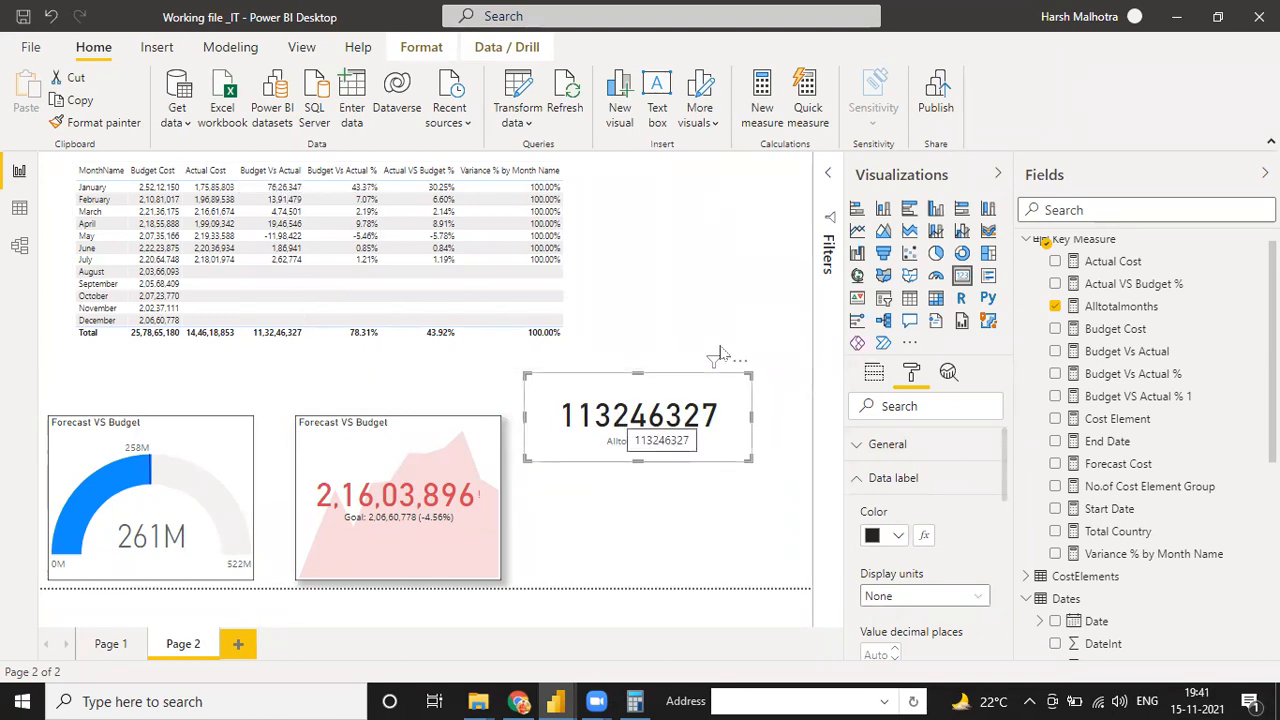
Step: Create a new measure named Variance % and begin its formula with a DIVIDE function on the second line
left_click(746, 133)
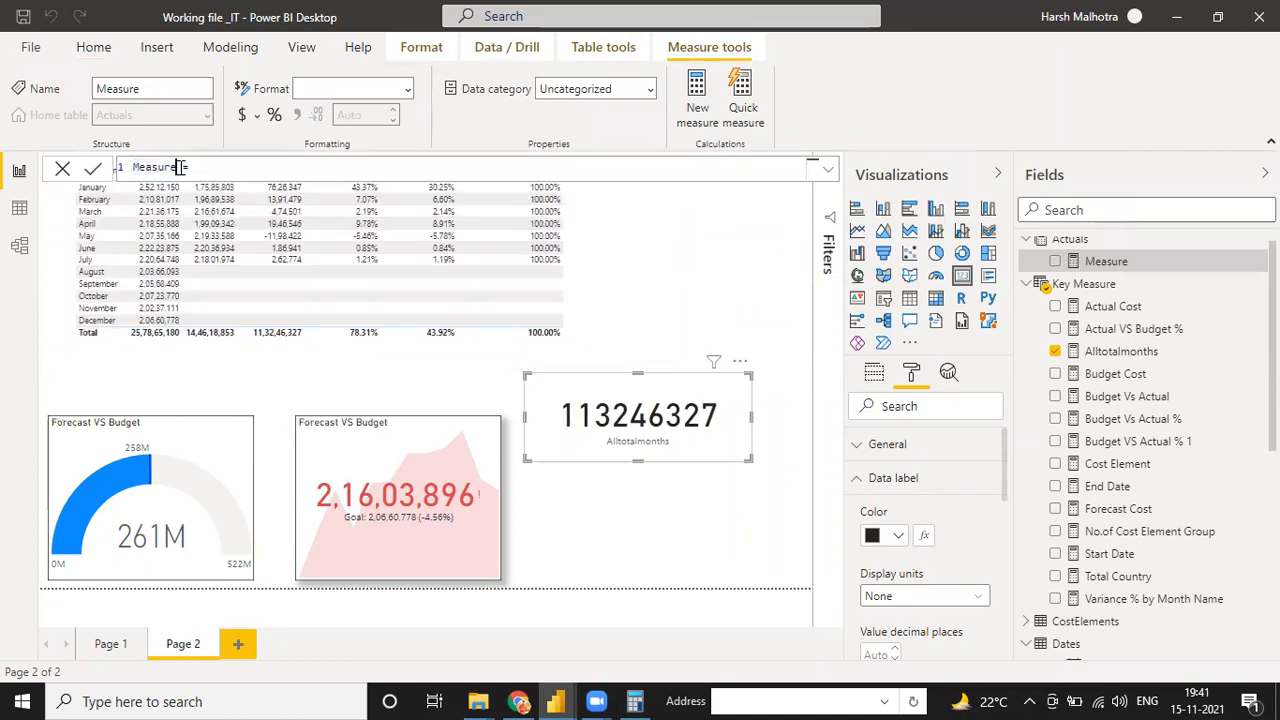
key("BackSpace")
key("BackSpace")
type("Vari")
key("shift+Return")
type("divi")
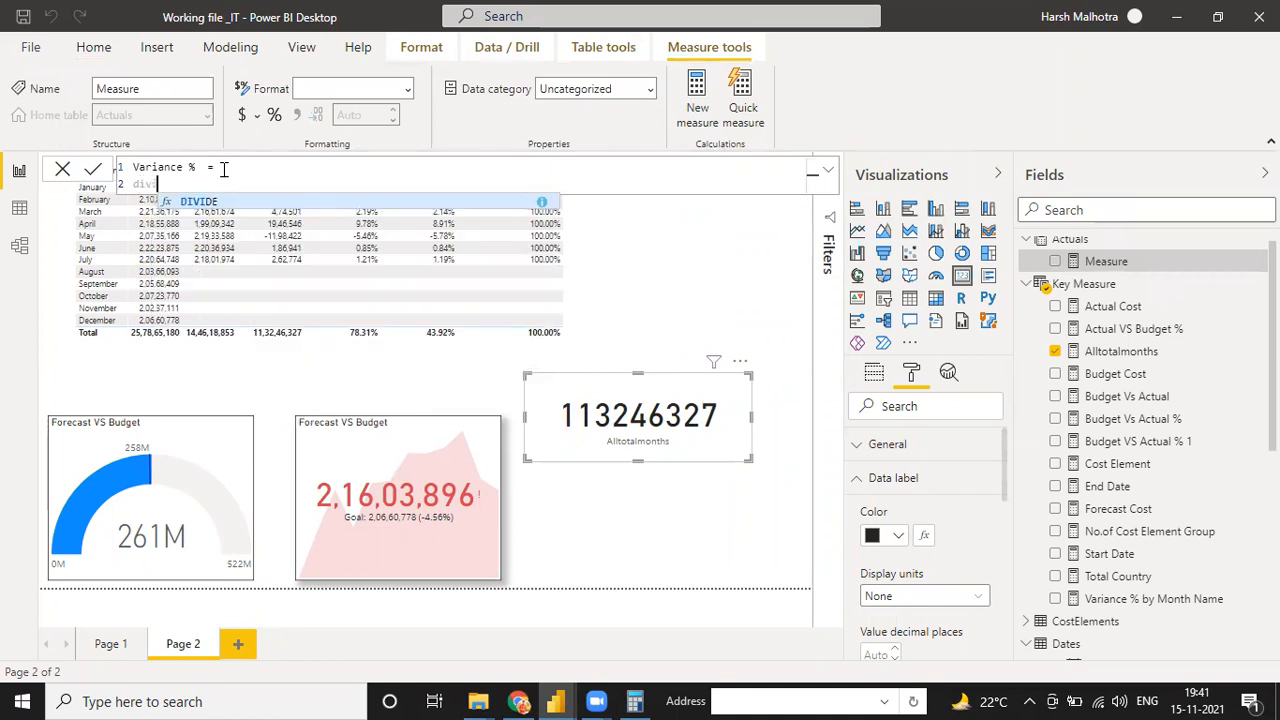
key("Tab")
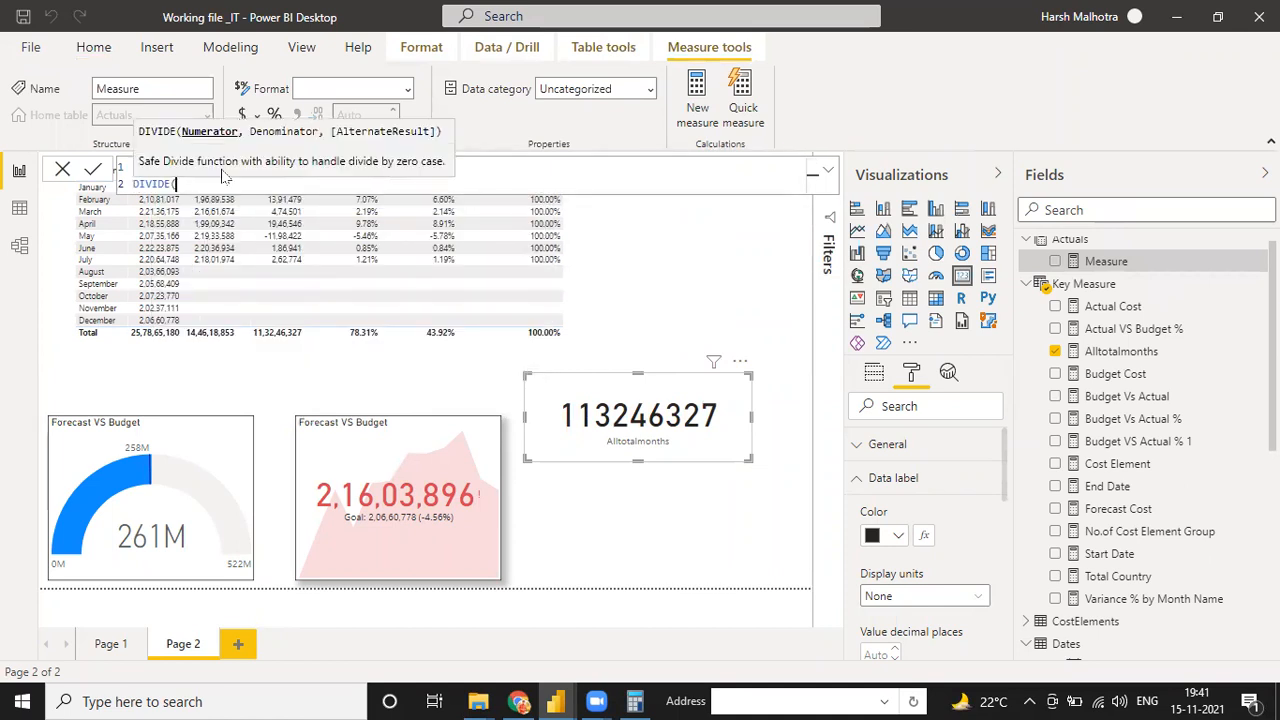
Step: Use [Budget Vs Actual] as the numerator of the DIVIDE function in the Variance % measure
type("bud")
key("Down")
key("Down")
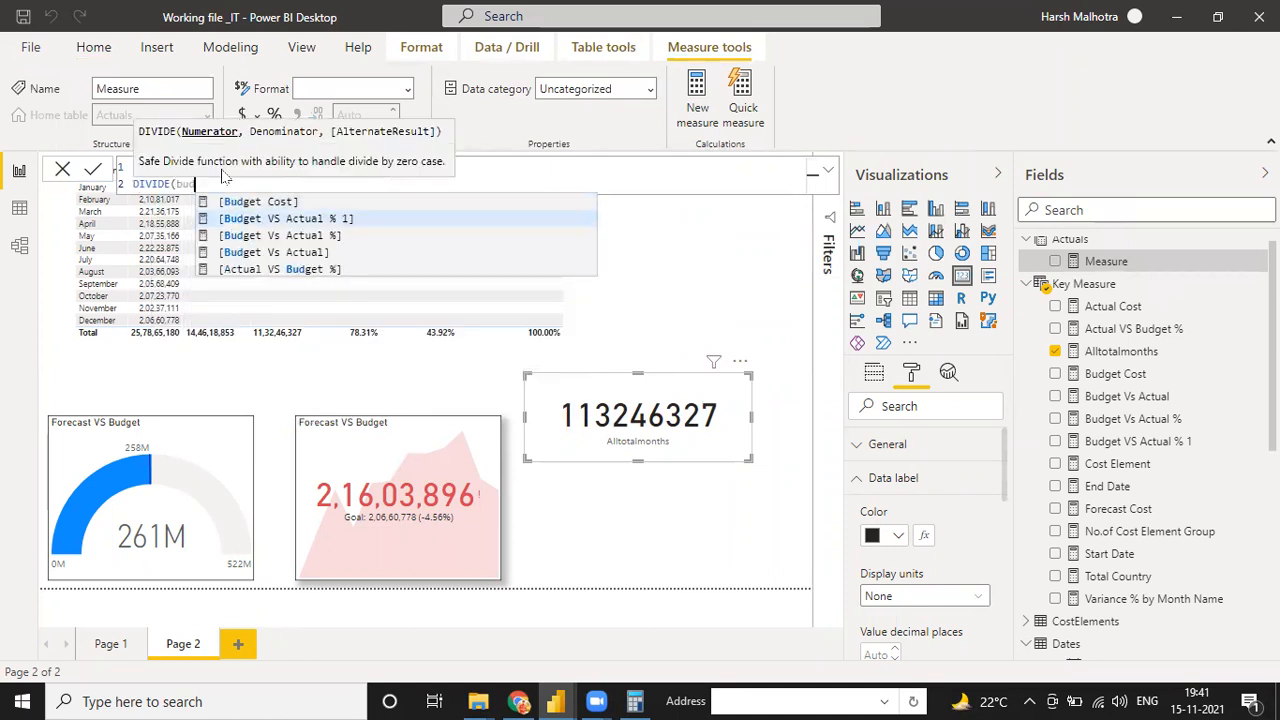
key("Down")
key("Tab")
type(",")
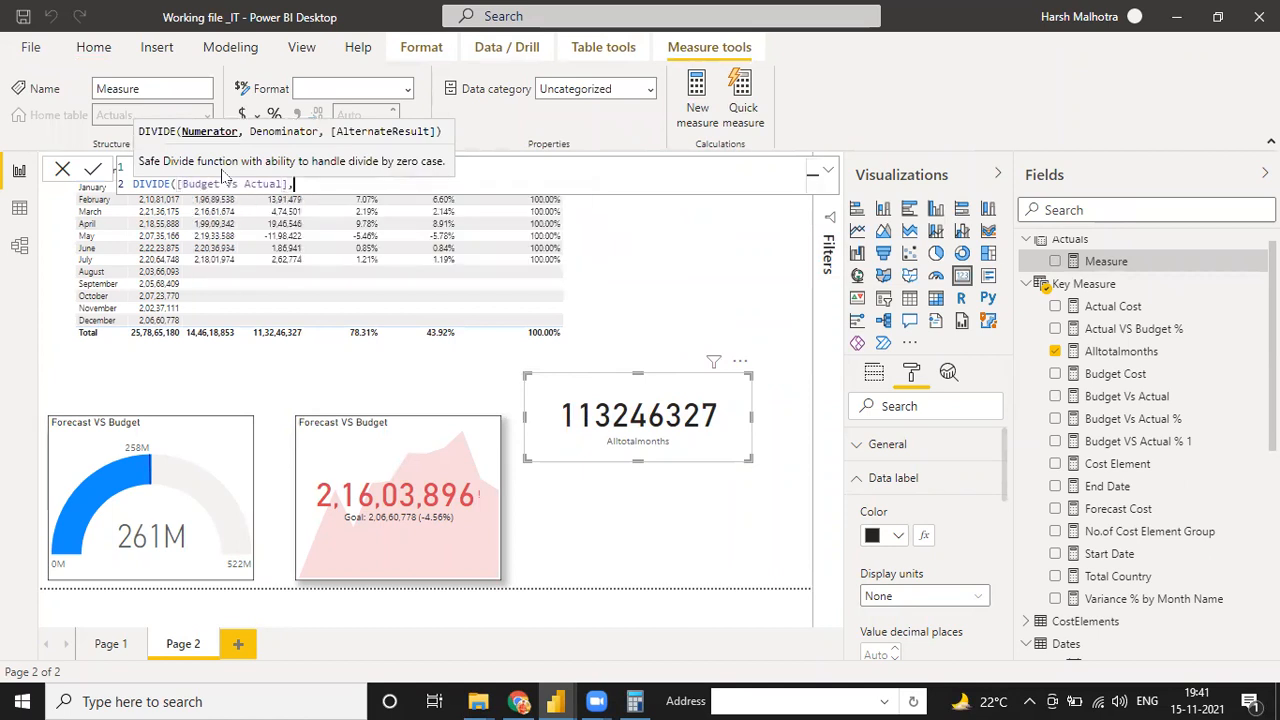
type("all")
key("Down")
key("Down")
key("Down")
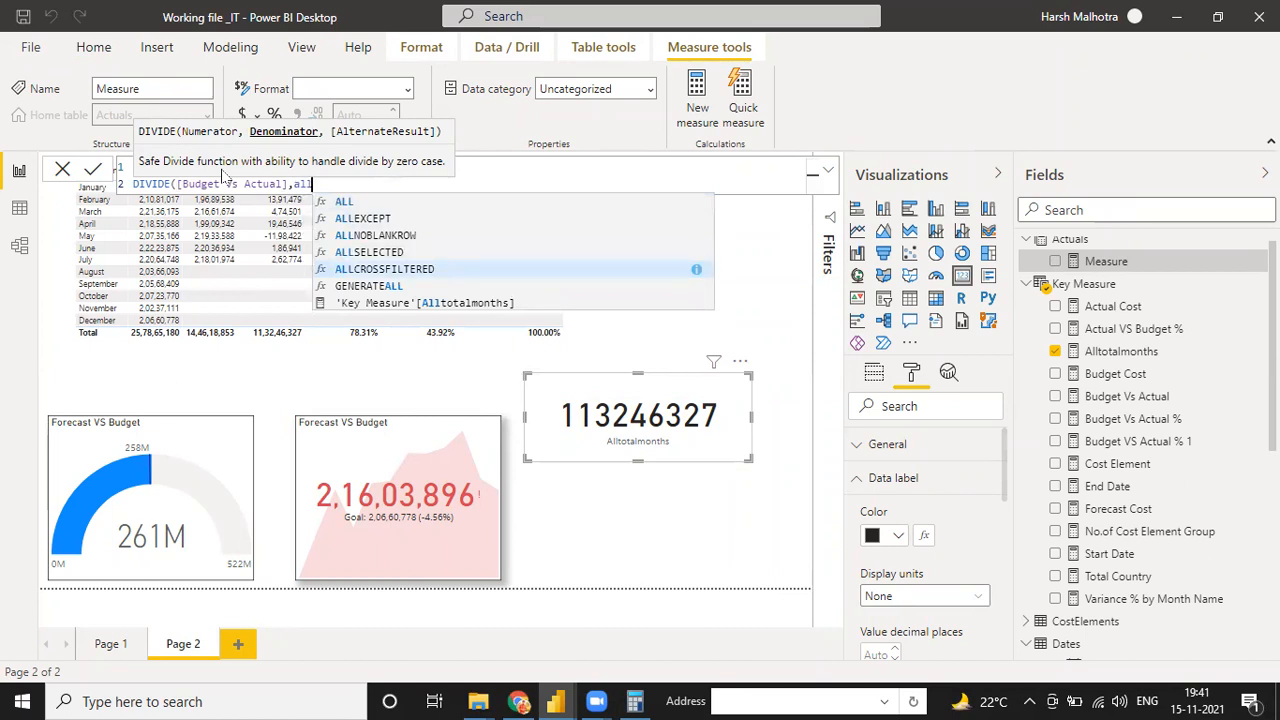
key("BackSpace")
key("BackSpace")
key("BackSpace")
type("'a;l;l")
key("BackSpace")
key("BackSpace")
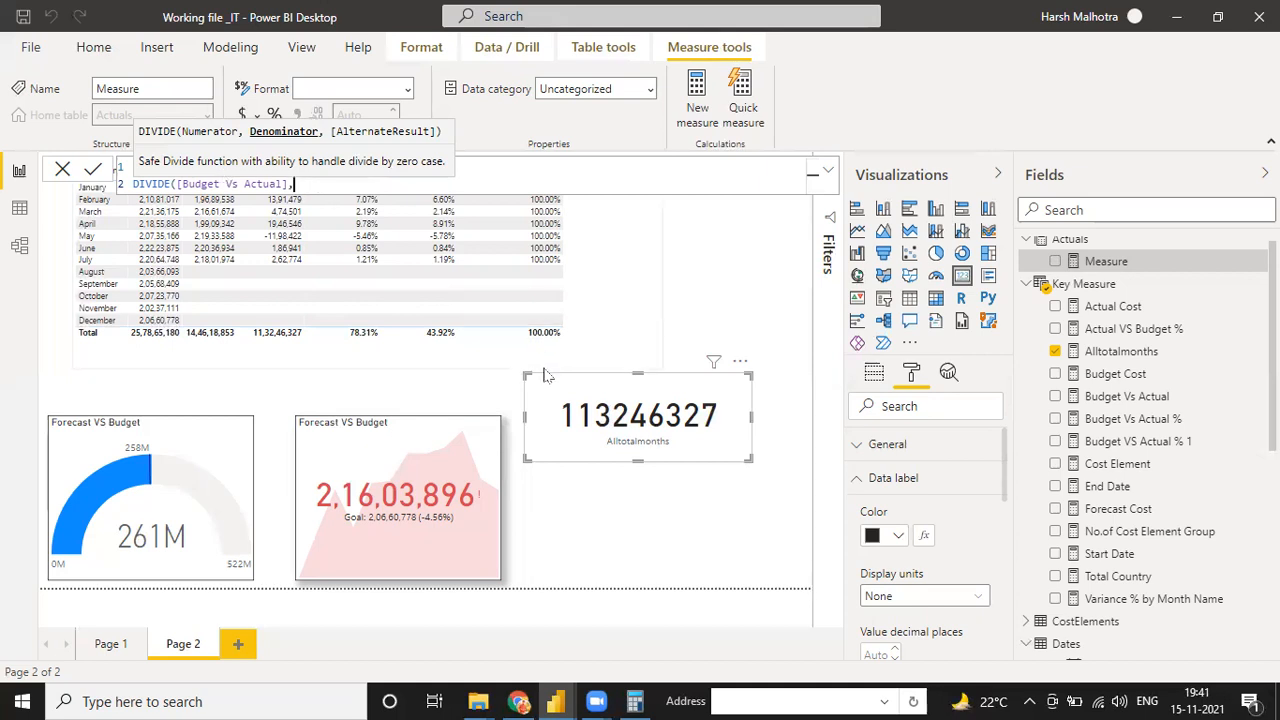
Step: Complete the Variance % formula with [Alltotalmonths] as denominator and 0 as alternate result, and add the measure to the monthly cost table
type("A")
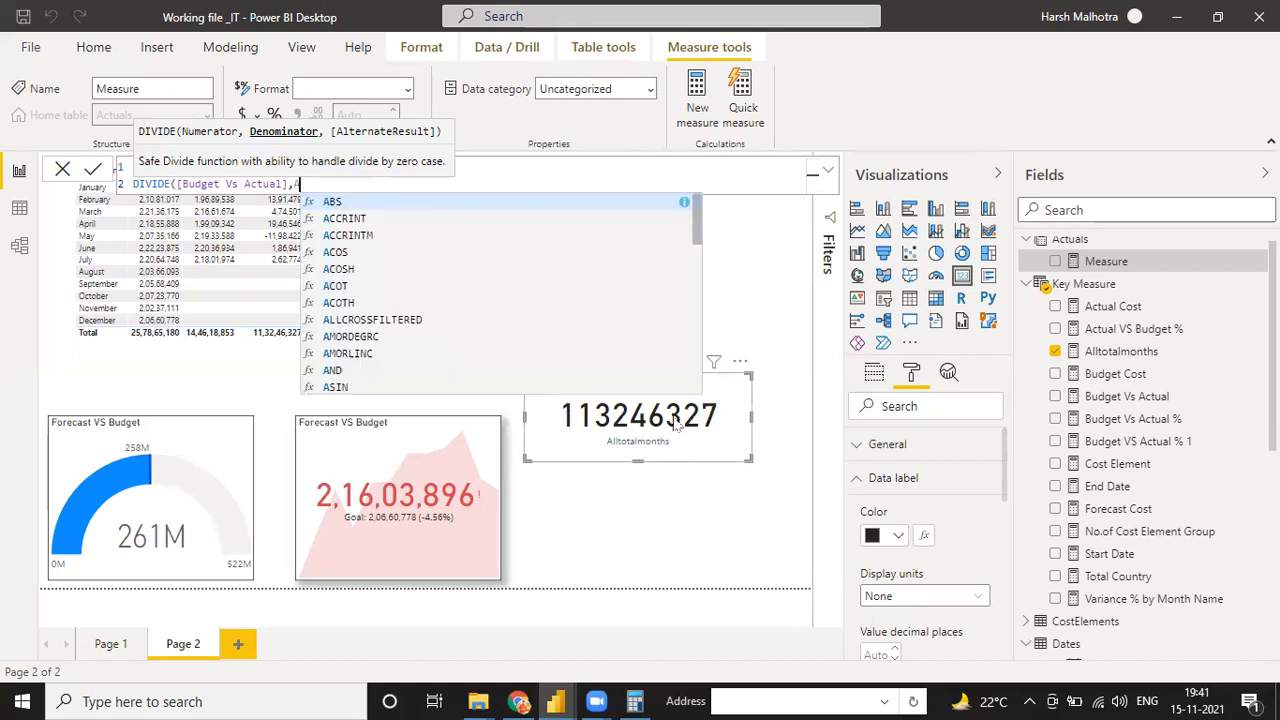
type("ll")
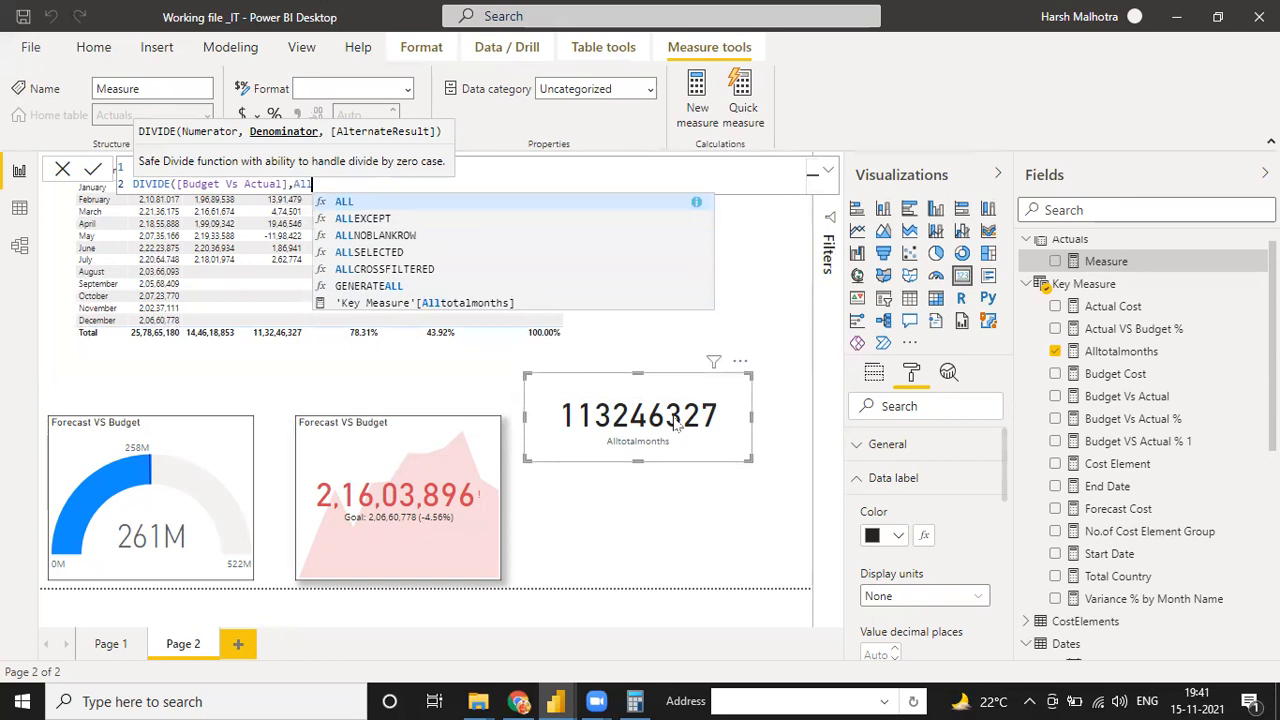
key("Tab")
key("BackSpace")
key("BackSpace")
key("BackSpace")
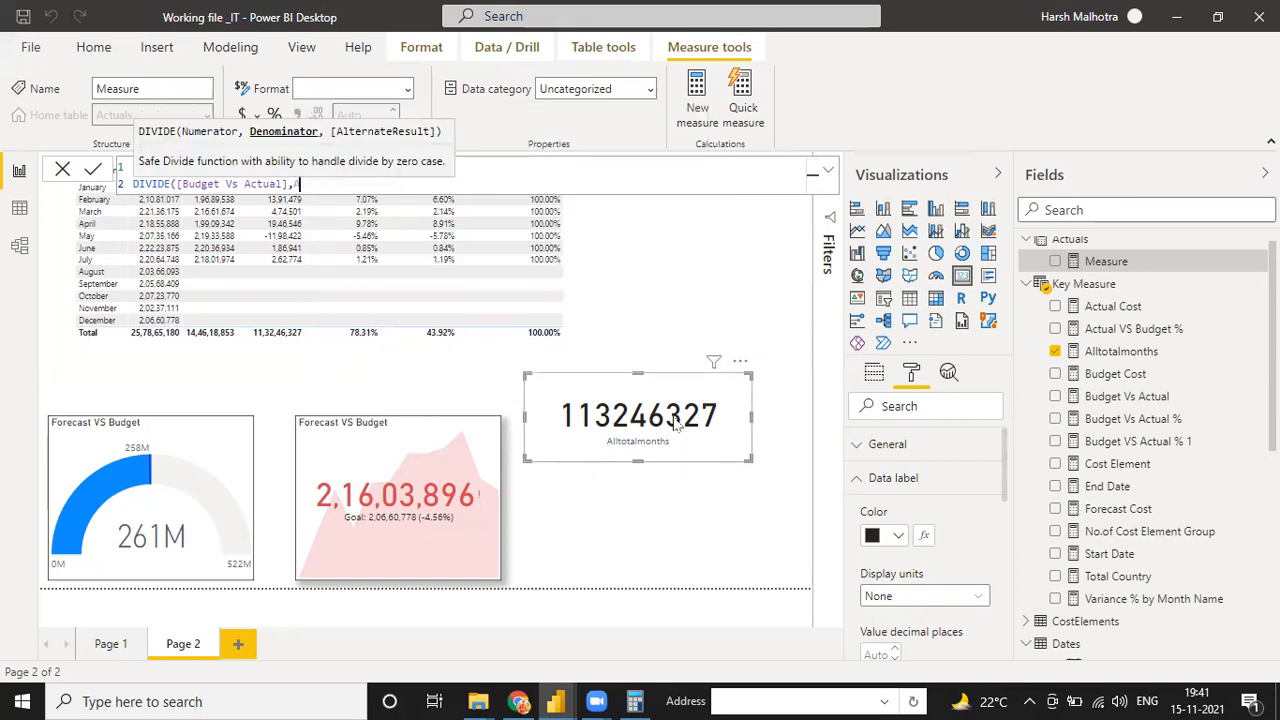
type("all")
key("Down")
key("Down")
key("Down")
key("Down")
key("Down")
key("Down")
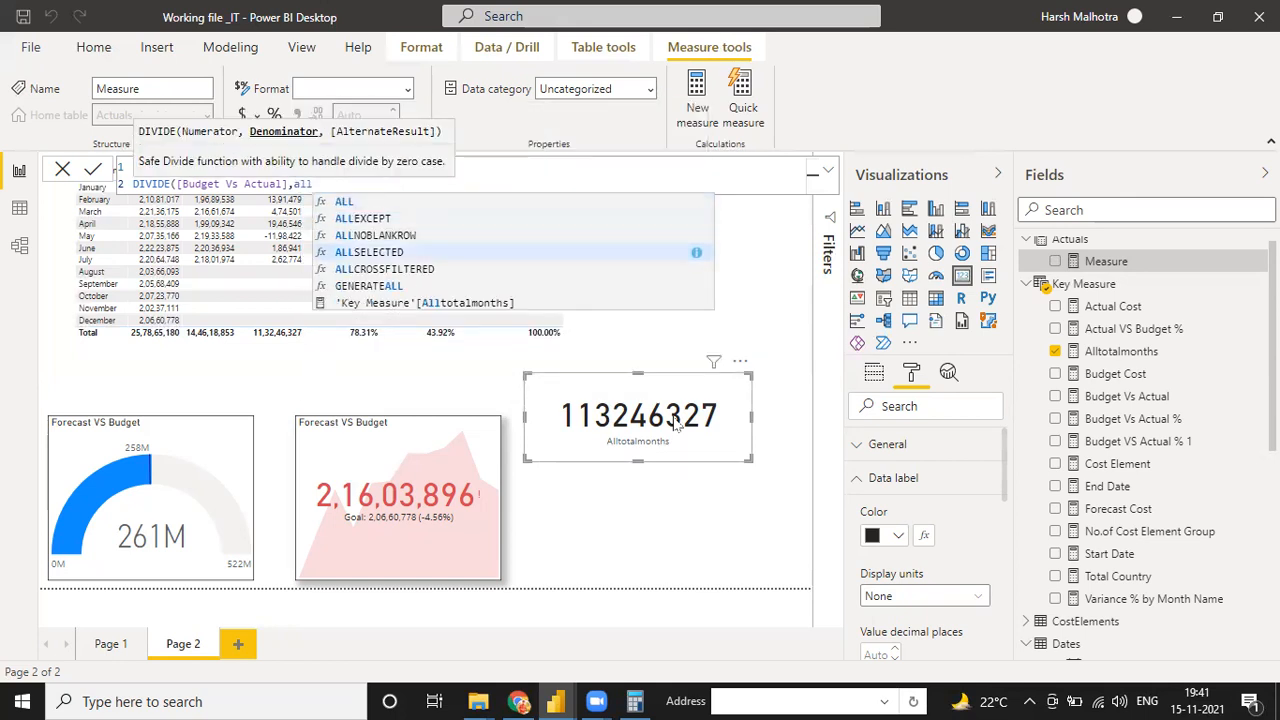
key("Tab")
type(",0)")
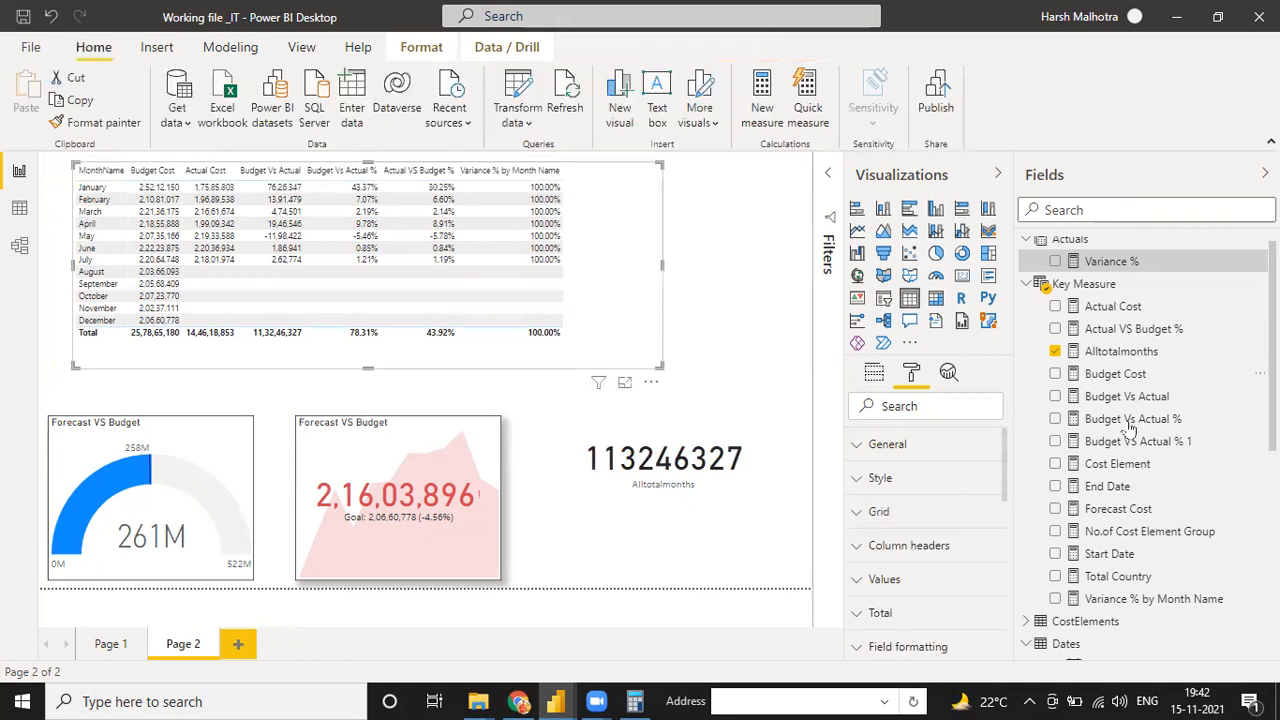
left_click_drag(1111, 261, 612, 278)
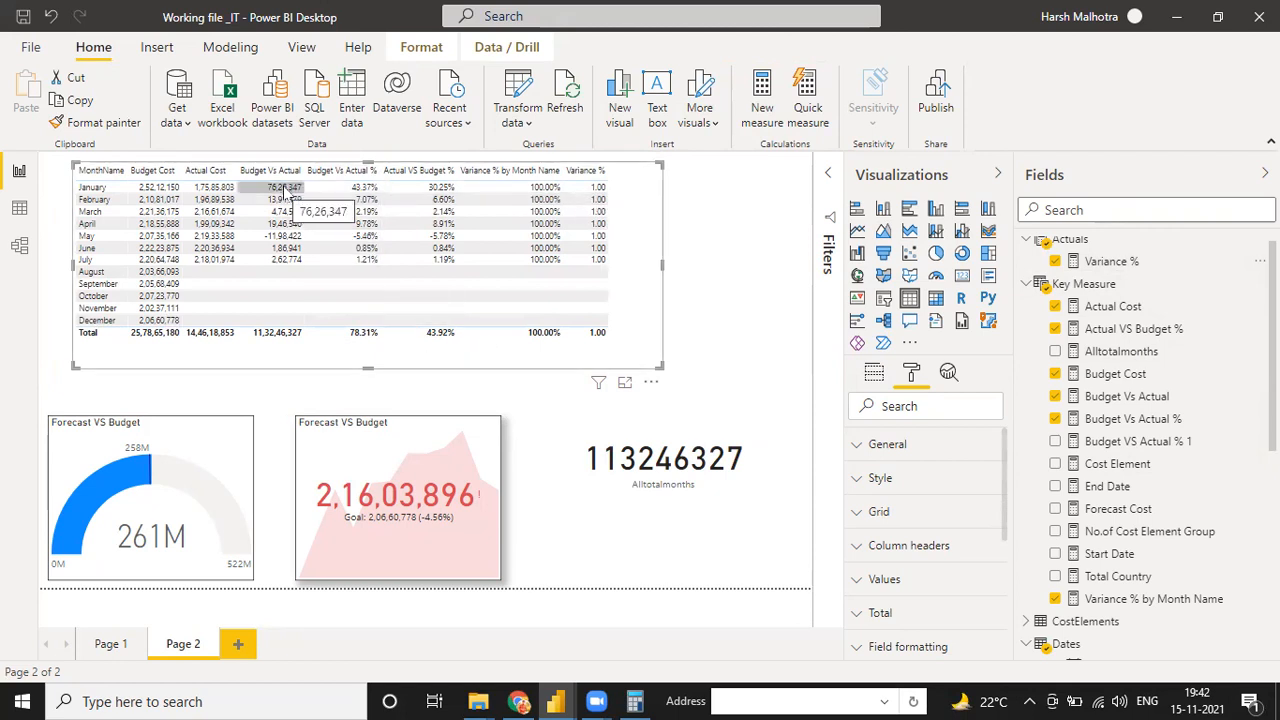
Step: Review the formula of the Budget Vs Actual measure
left_click(1142, 378)
left_click(1150, 398)
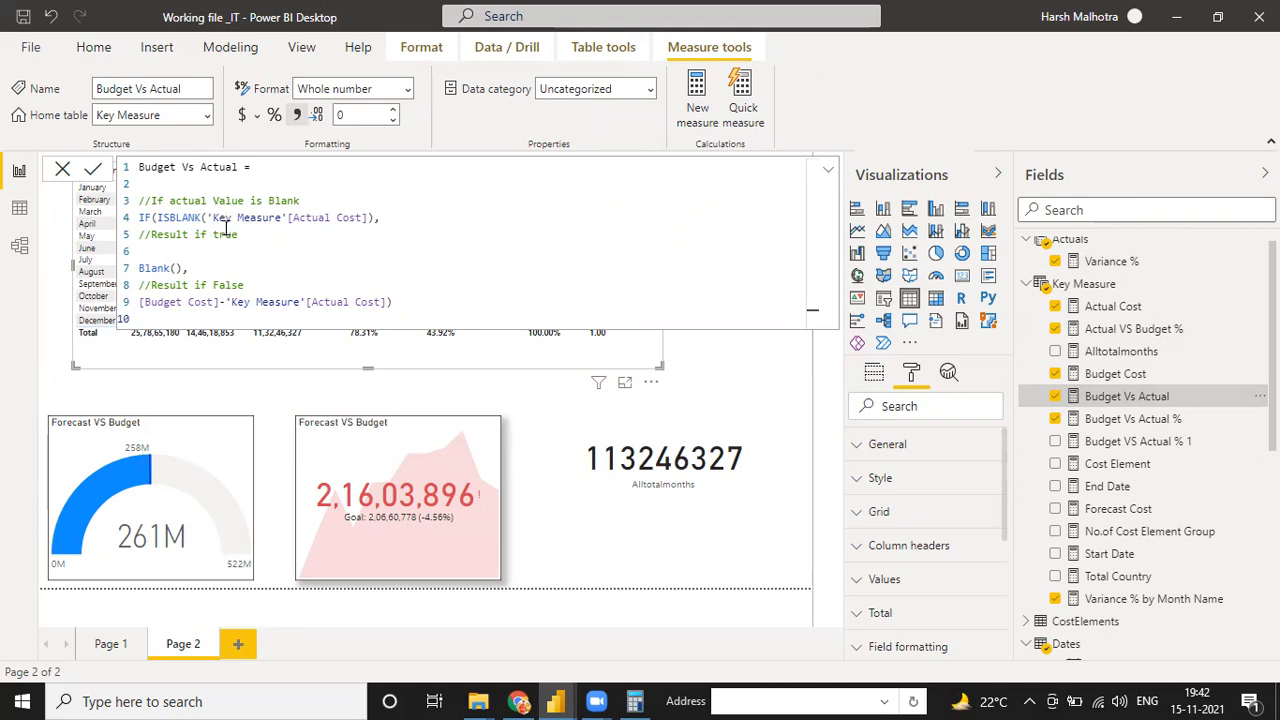
left_click(580, 414)
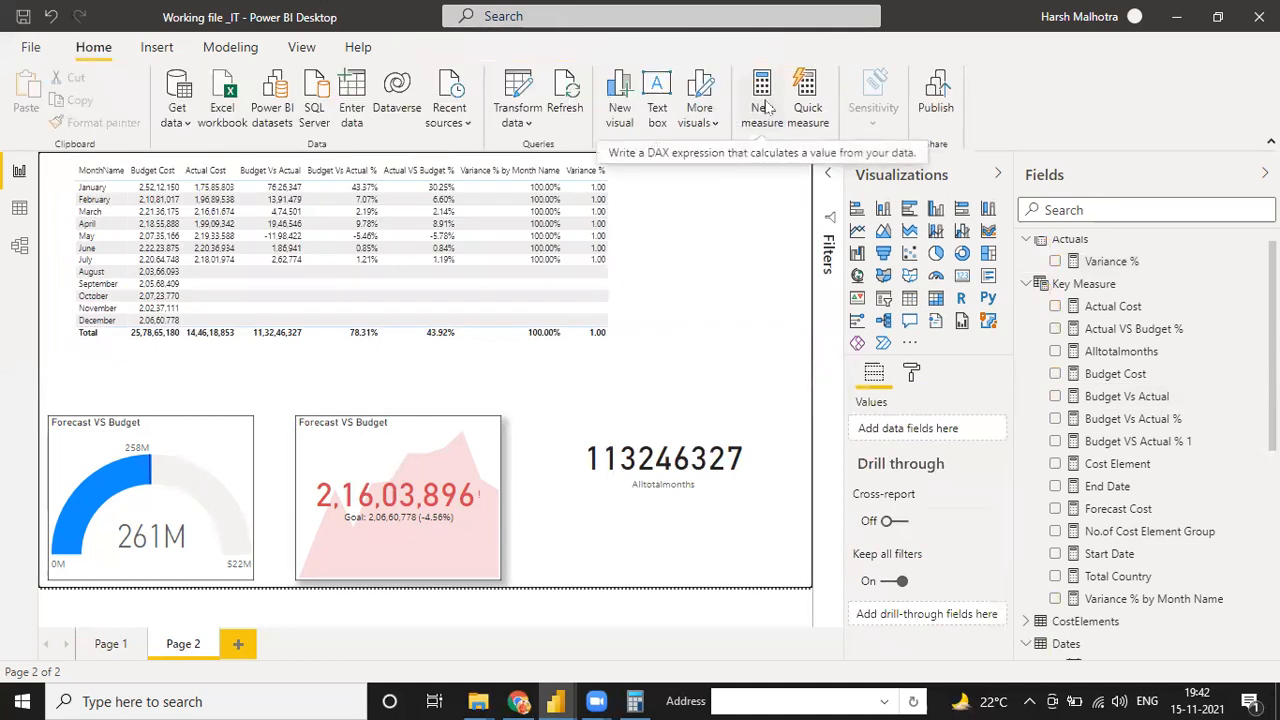
scroll(1110, 318, "up", 1)
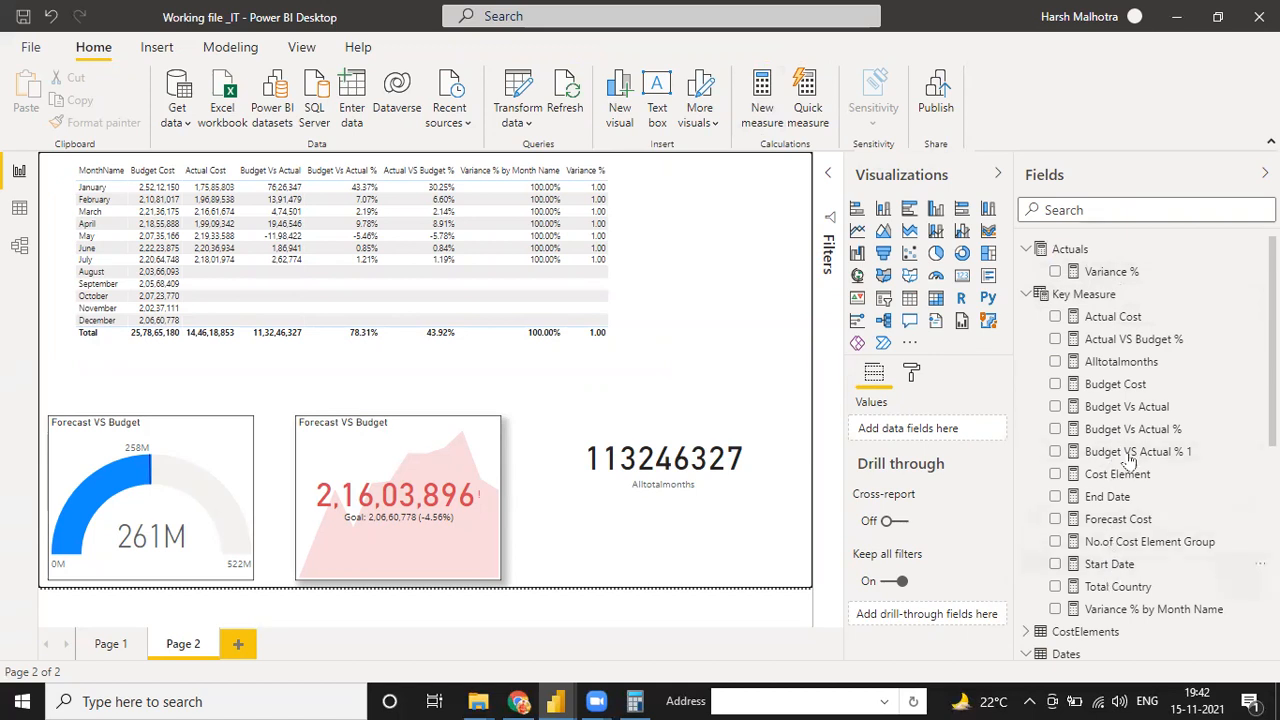
left_click_drag(1120, 609, 742, 438)
left_click(742, 424)
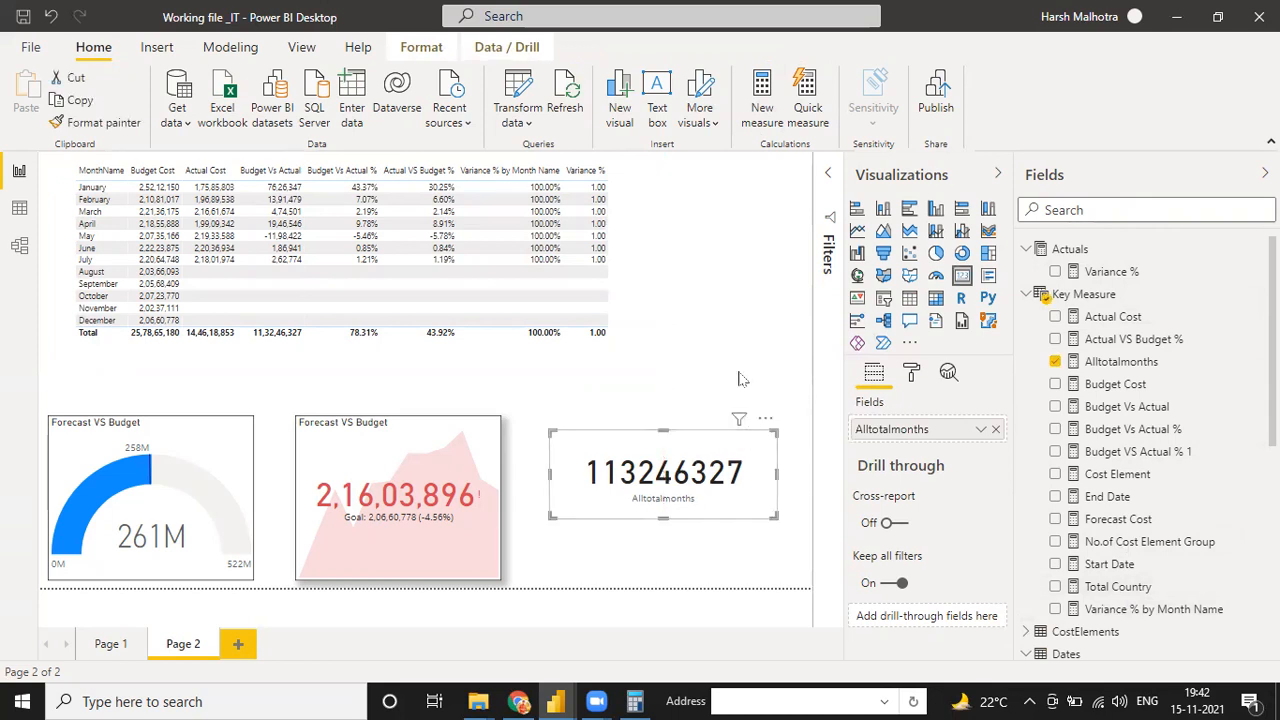
Step: In the Variance % by Month Name measure, redefine VAR_1 as [Budget Cost]-'Key Measure'[Actual Cost] and commit the formula
left_click(1120, 609)
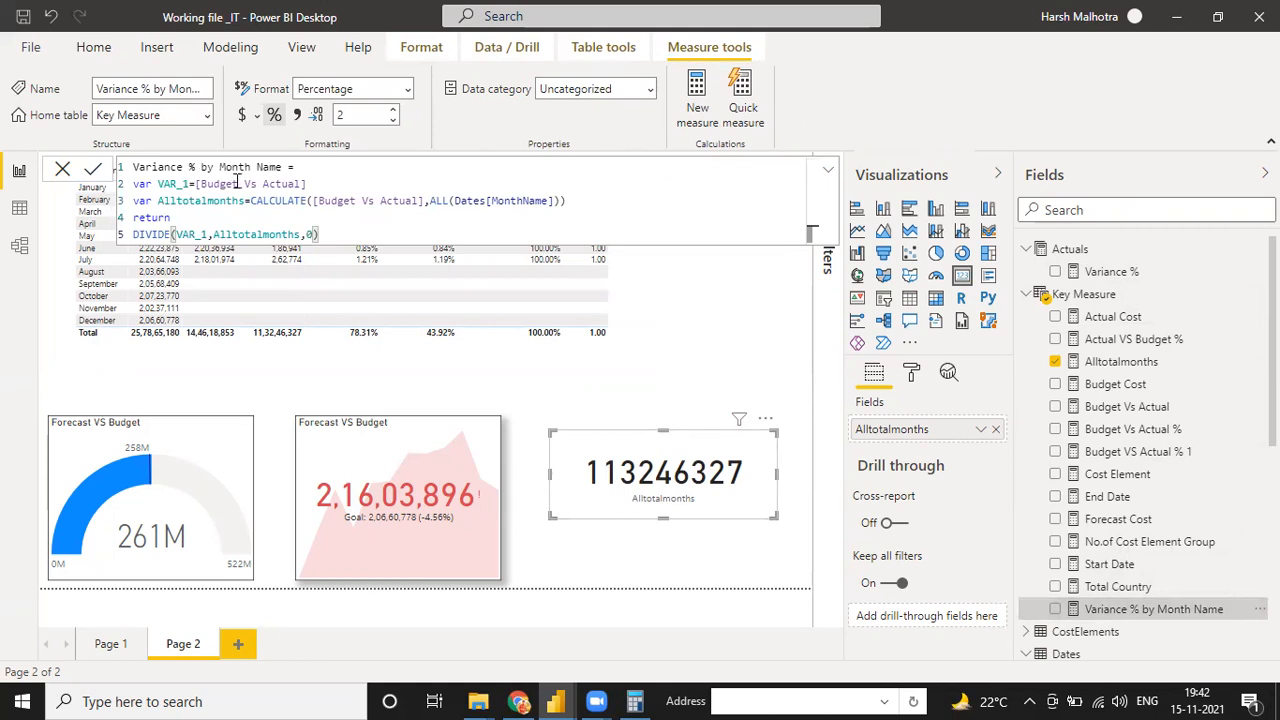
left_click(318, 183)
key("BackSpace")
key("BackSpace")
key("BackSpace")
key("BackSpace")
key("BackSpace")
key("BackSpace")
key("BackSpace")
key("BackSpace")
type("bud")
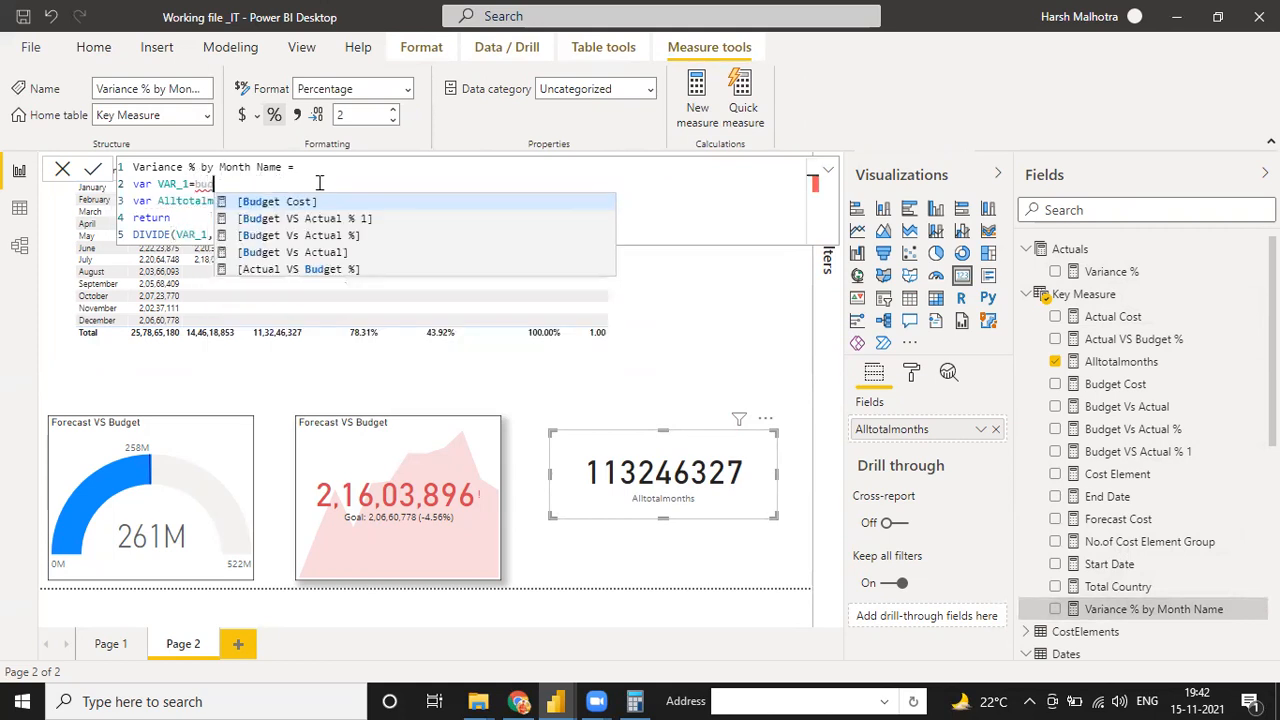
key("Tab")
type("-a")
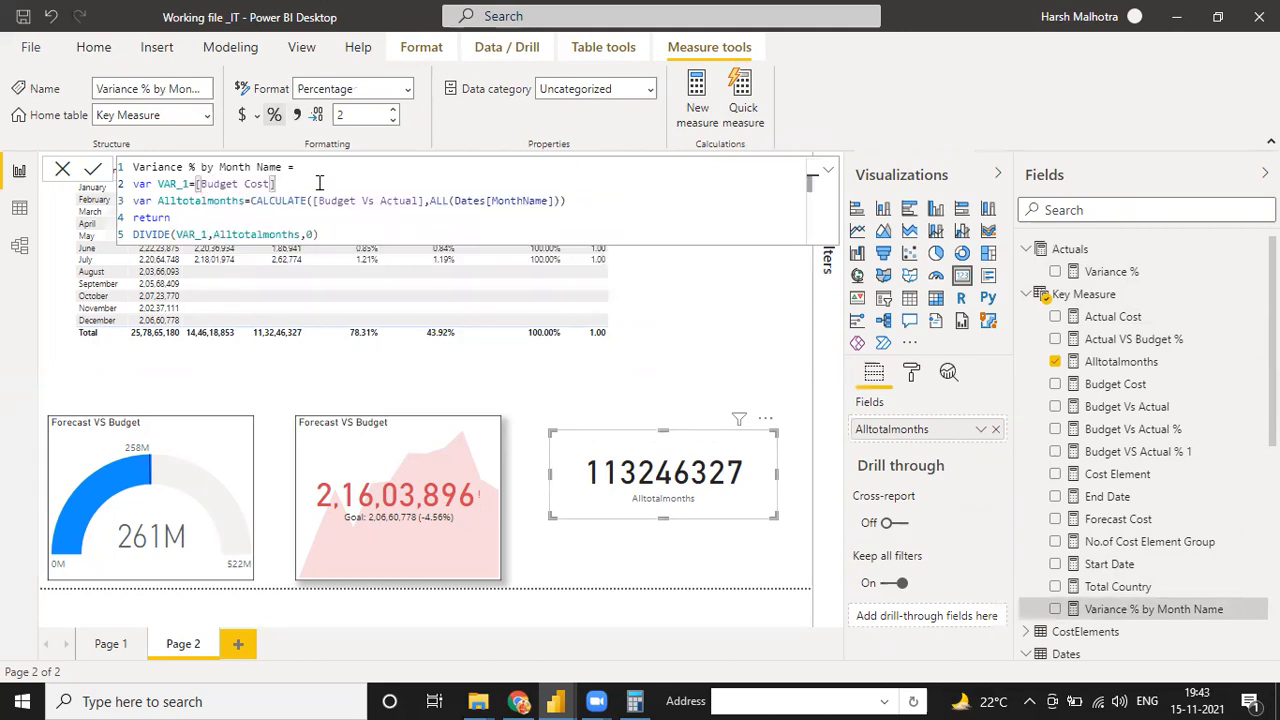
type("ctua")
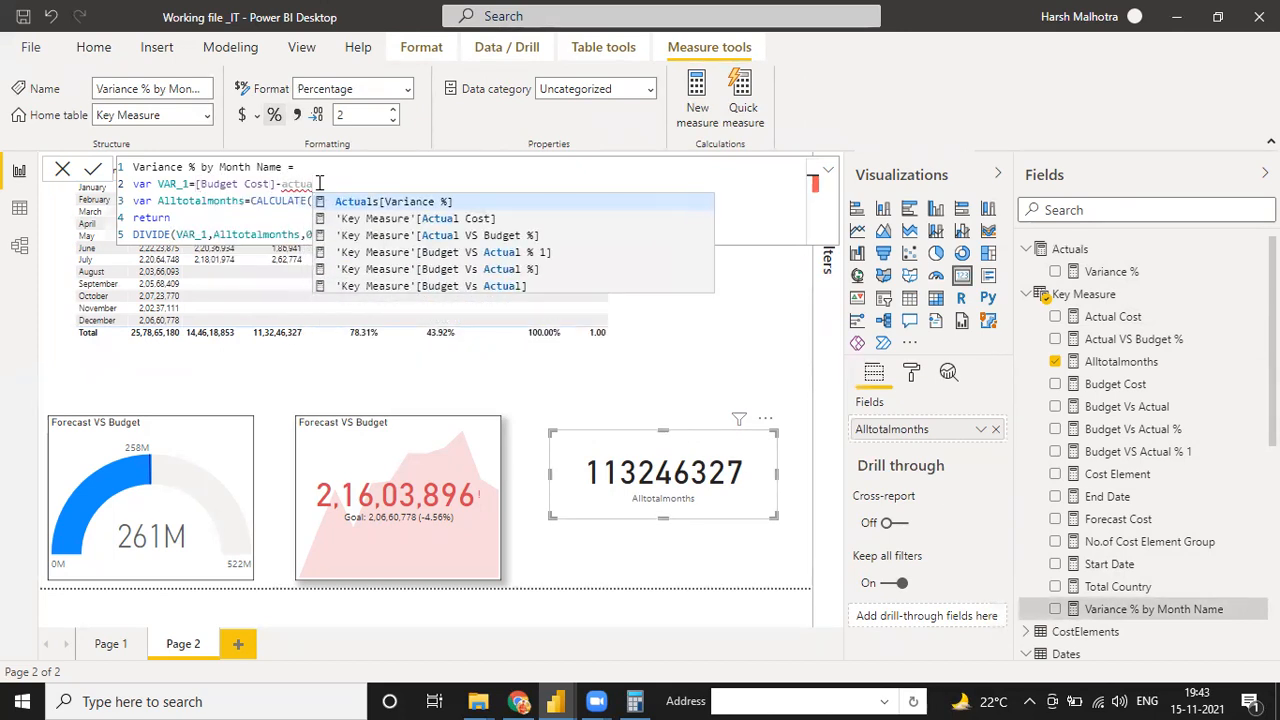
key("Down")
key("Down")
key("Up")
key("Tab")
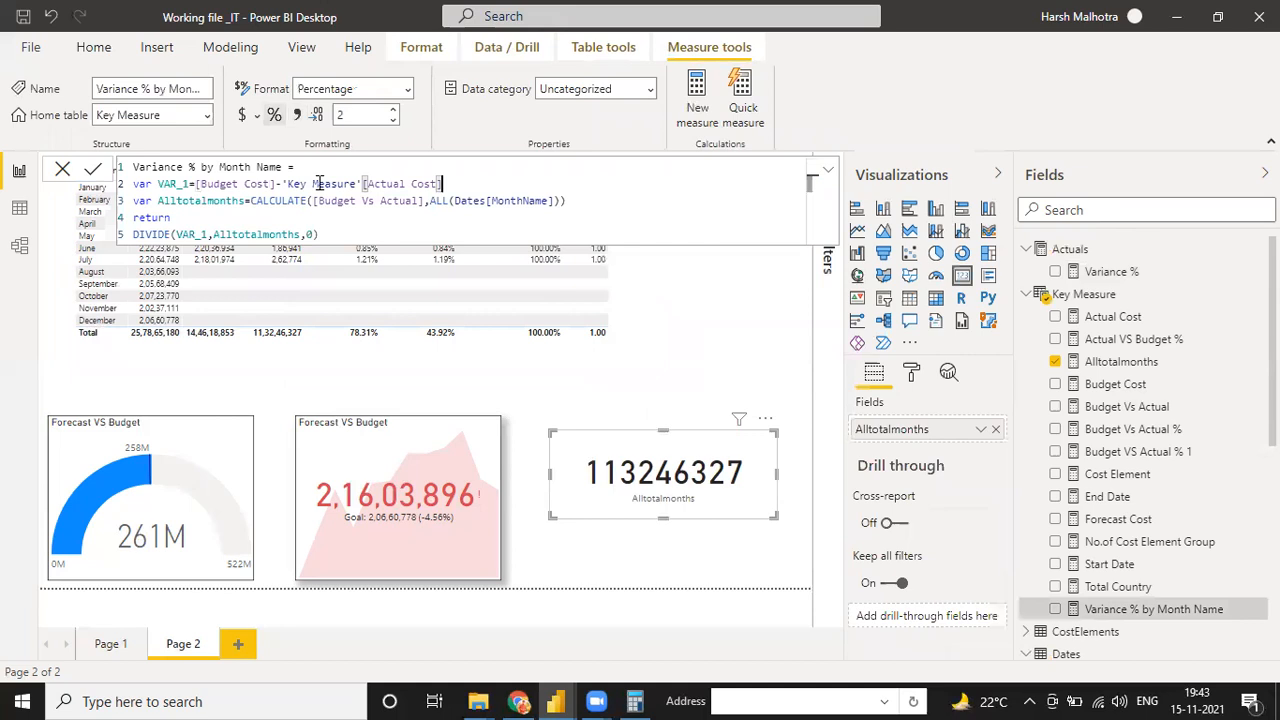
left_click(420, 222)
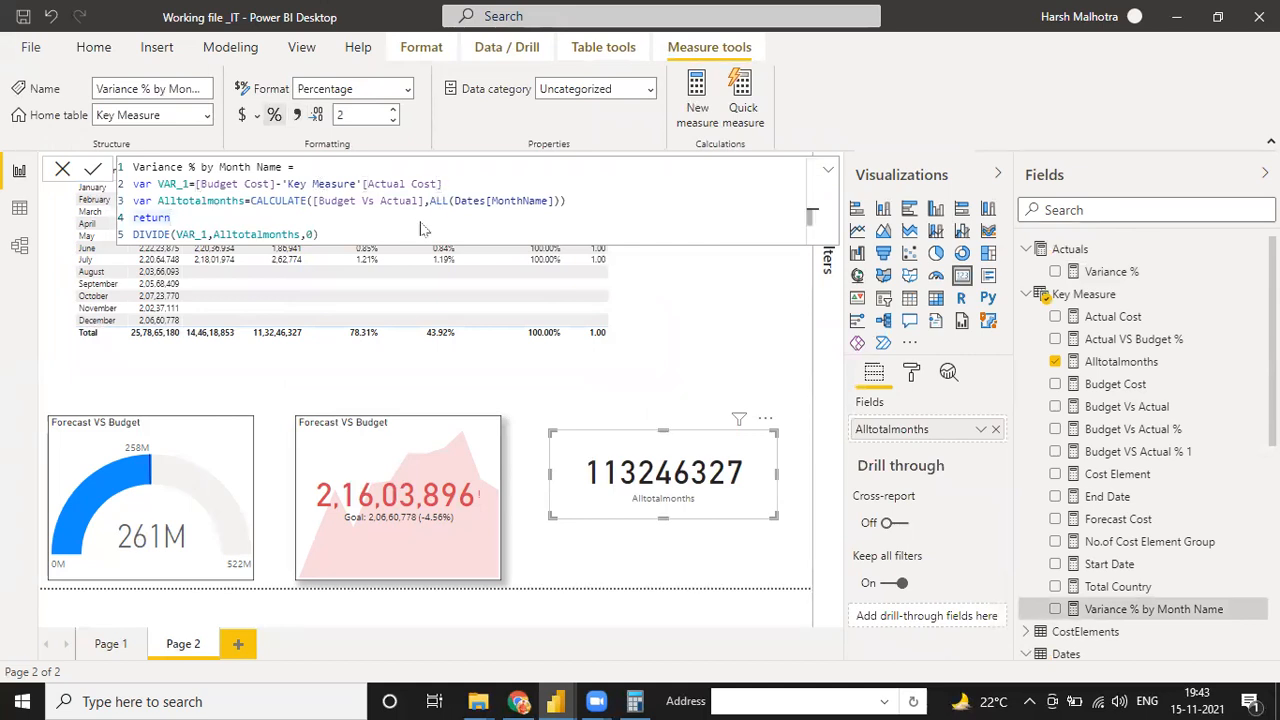
key("Return")
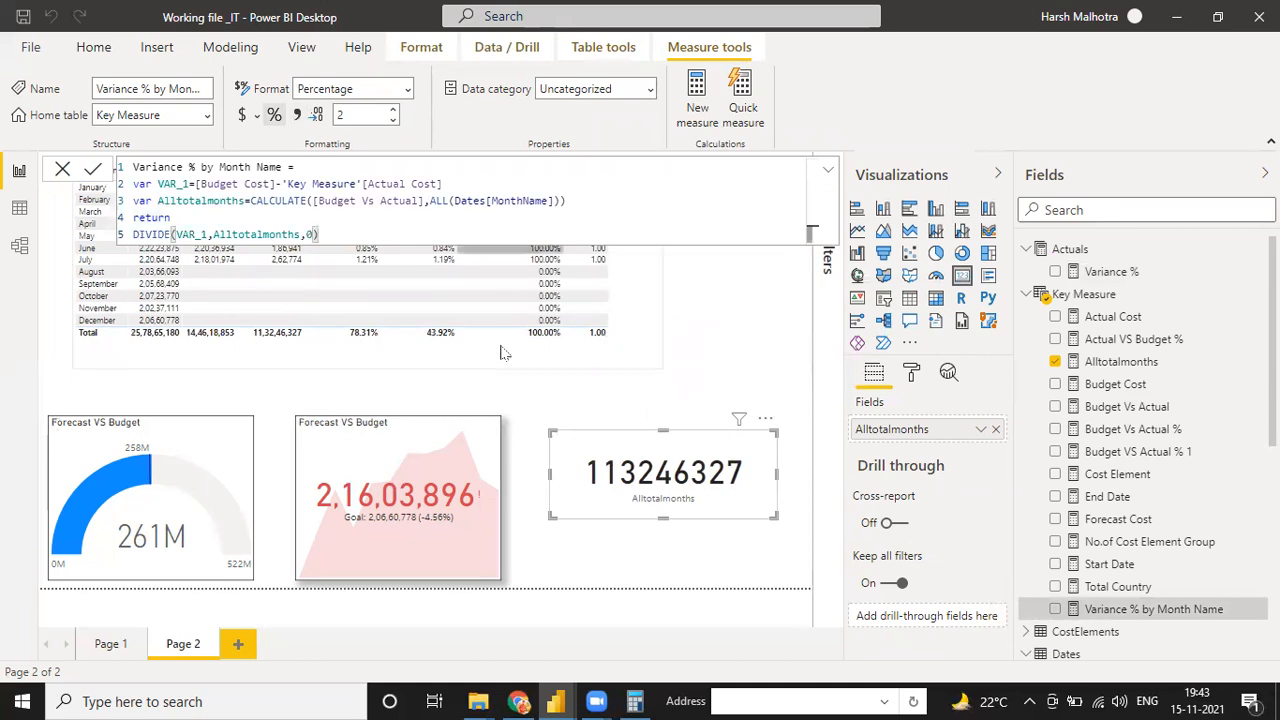
left_click(547, 258)
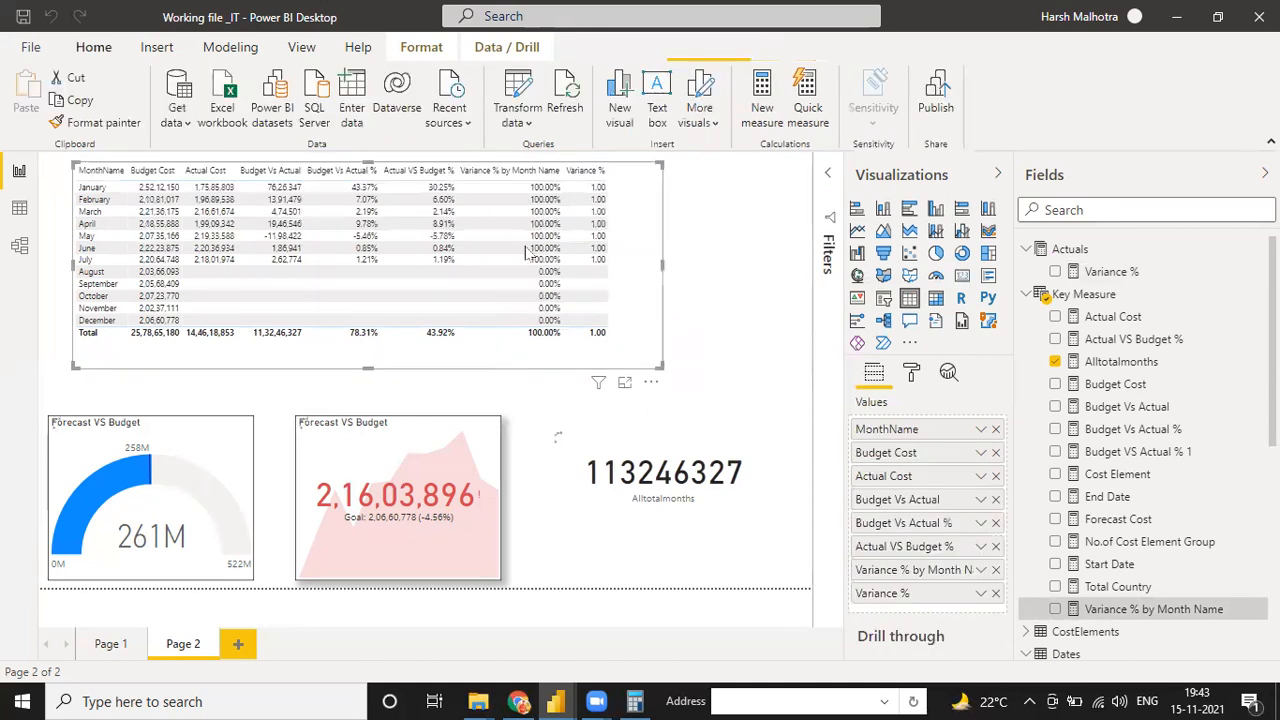
left_click(720, 371)
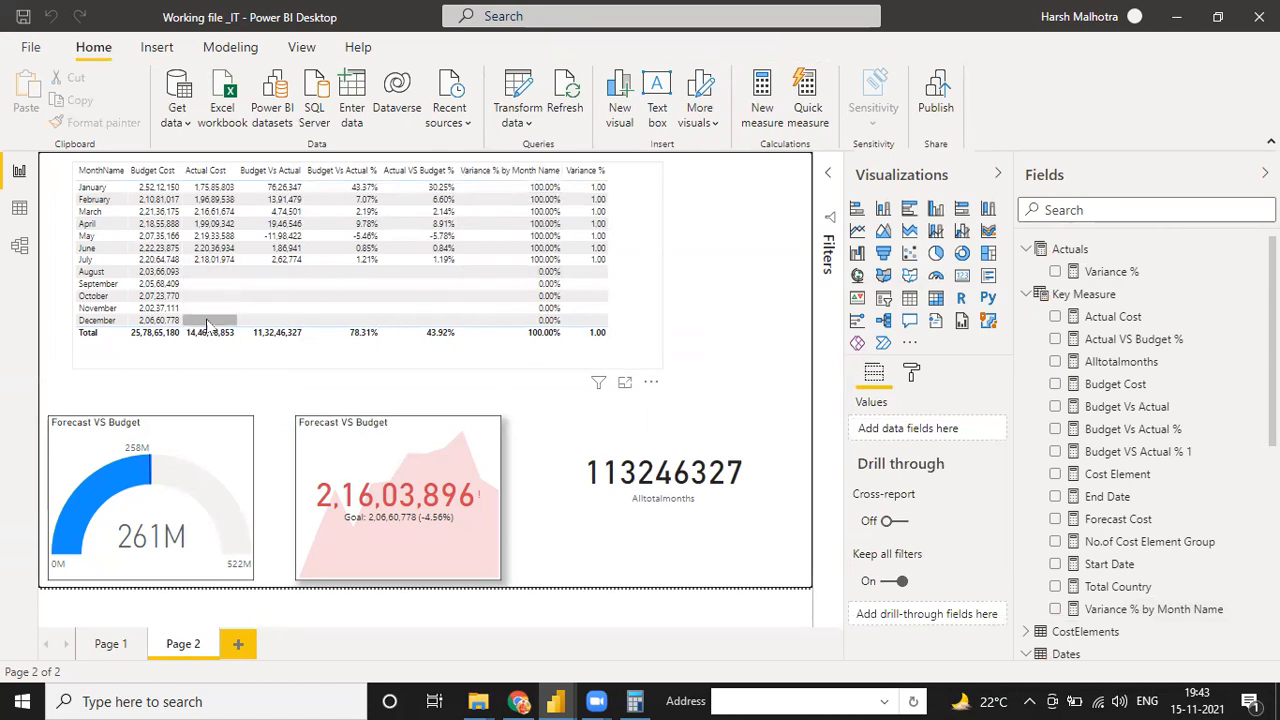
left_click(641, 336)
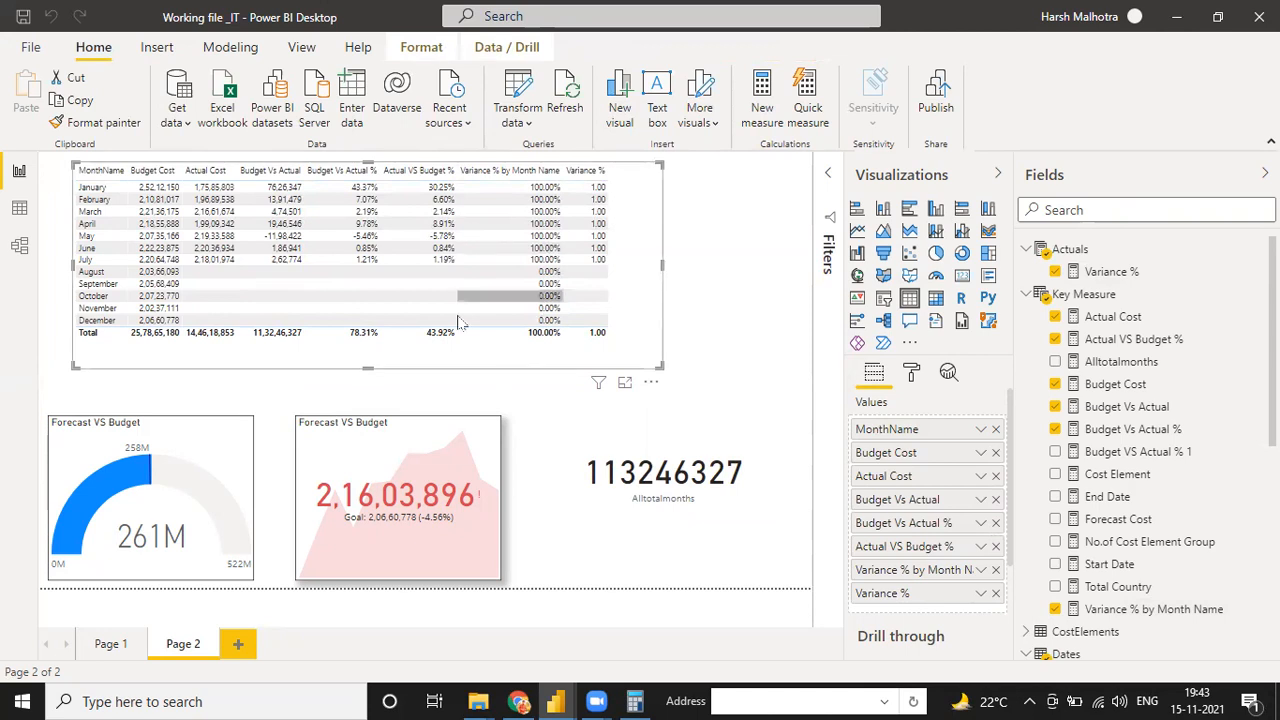
left_click(572, 435)
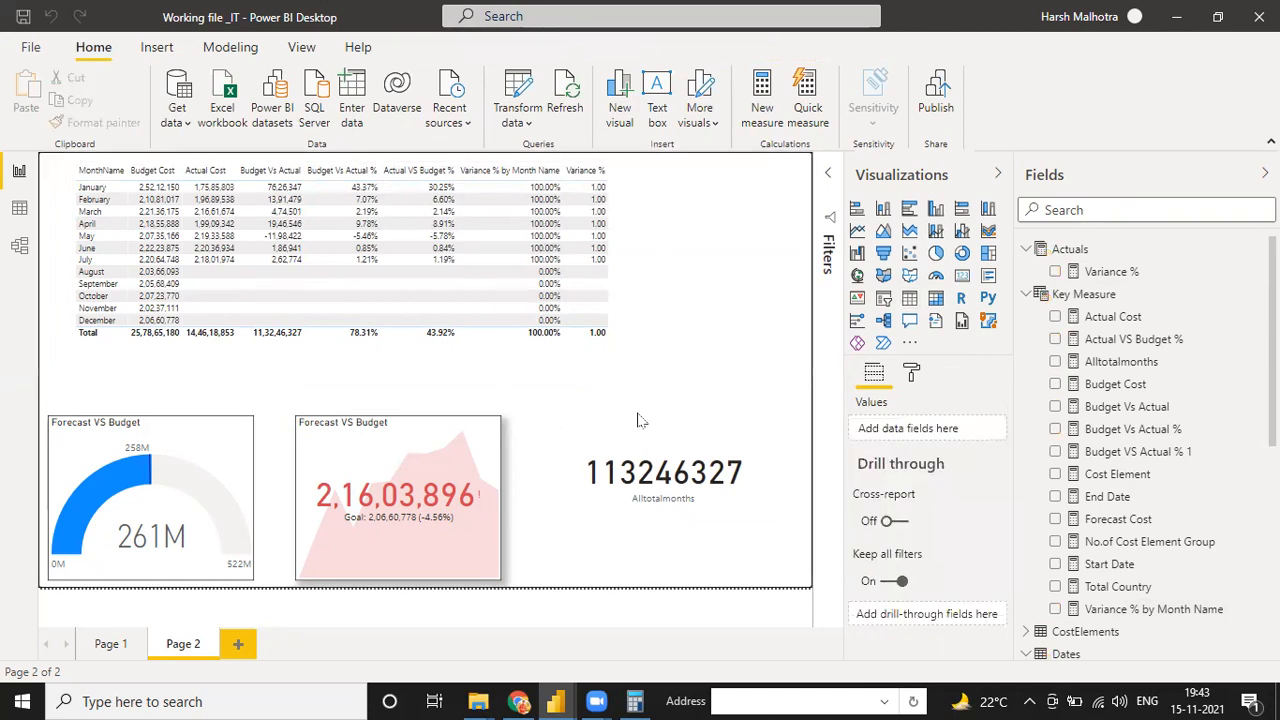
Step: Turn on the border and the aspect ratio lock for the monthly cost table
left_click(643, 316)
left_click(914, 376)
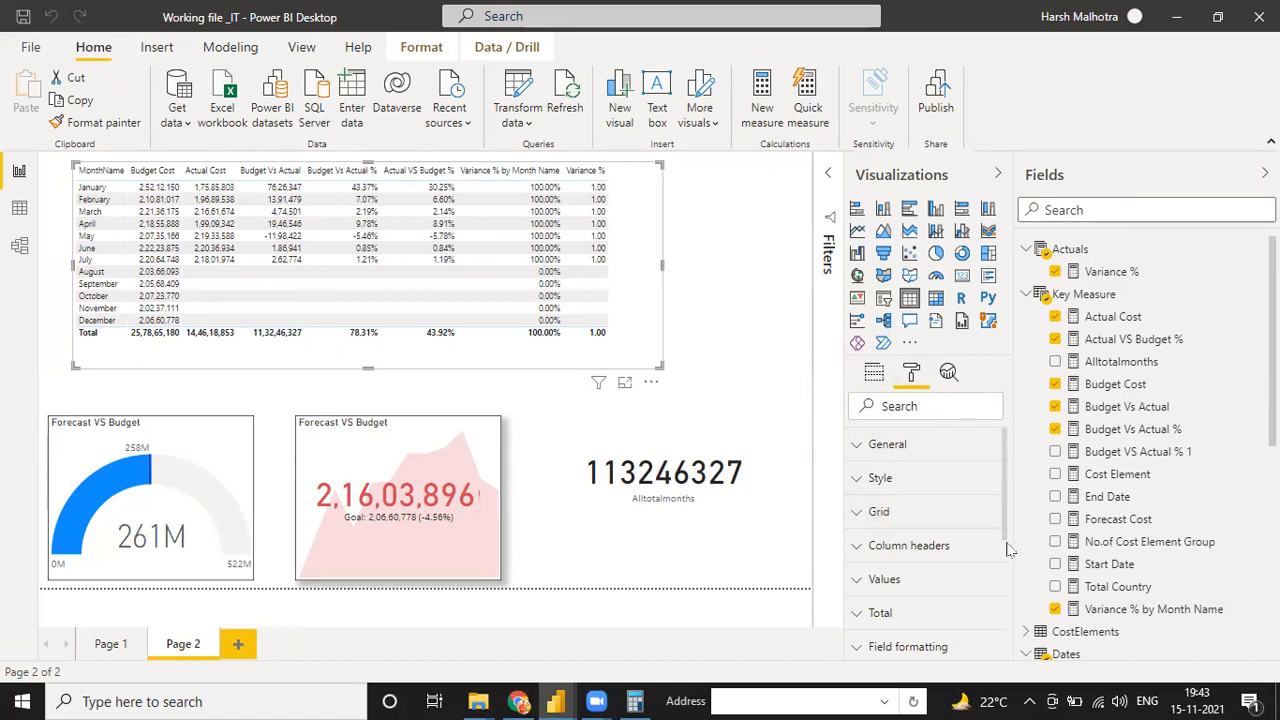
left_click_drag(1007, 543, 1010, 628)
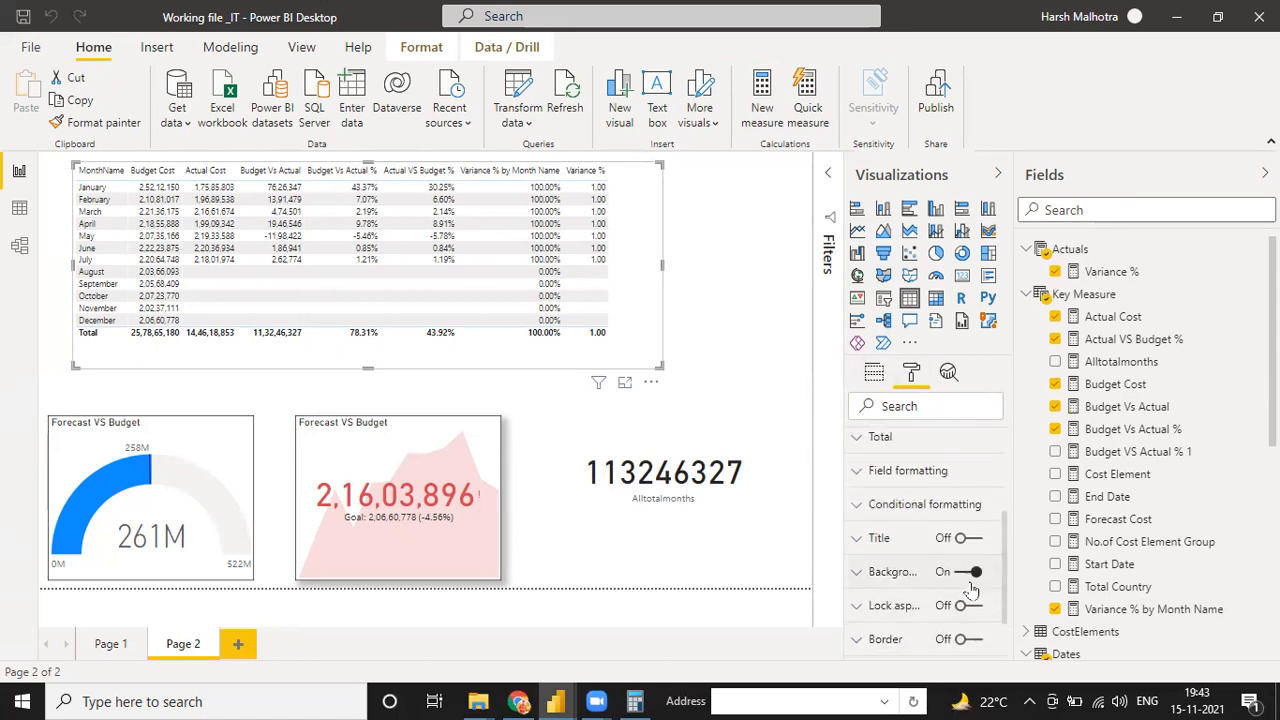
left_click(961, 606)
left_click(958, 639)
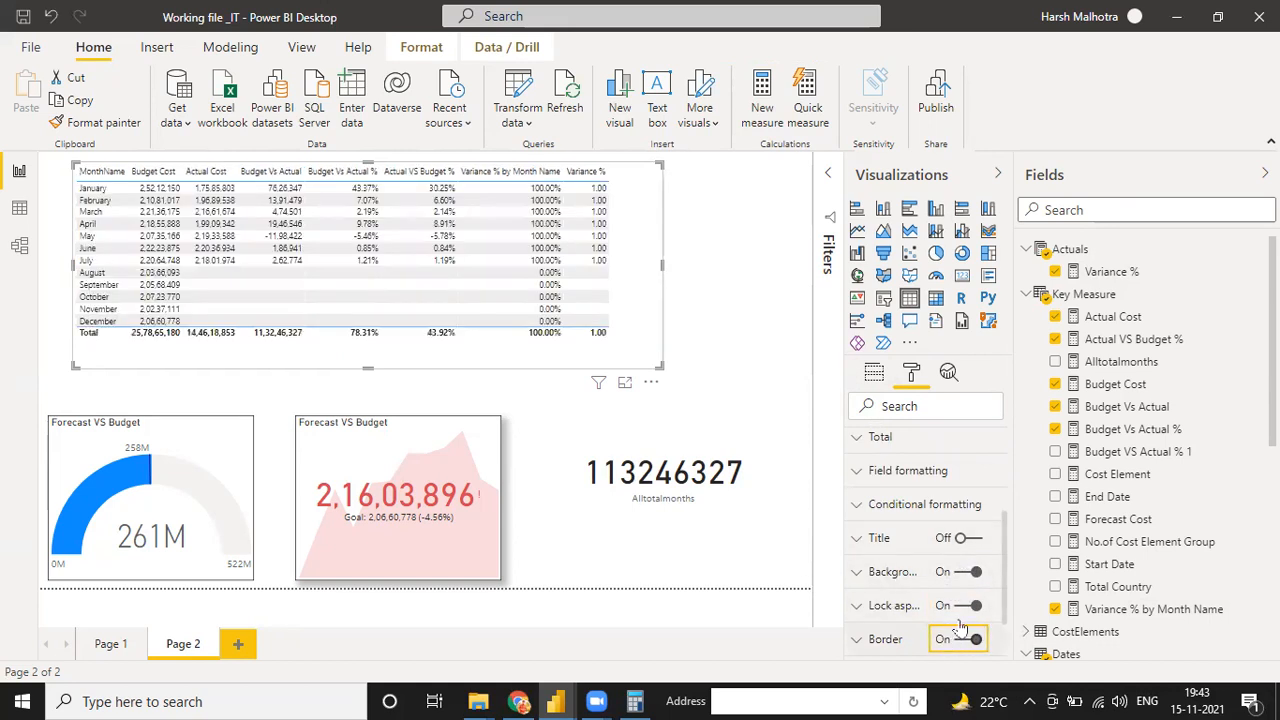
left_click(973, 611)
left_click(971, 611)
left_click(757, 434)
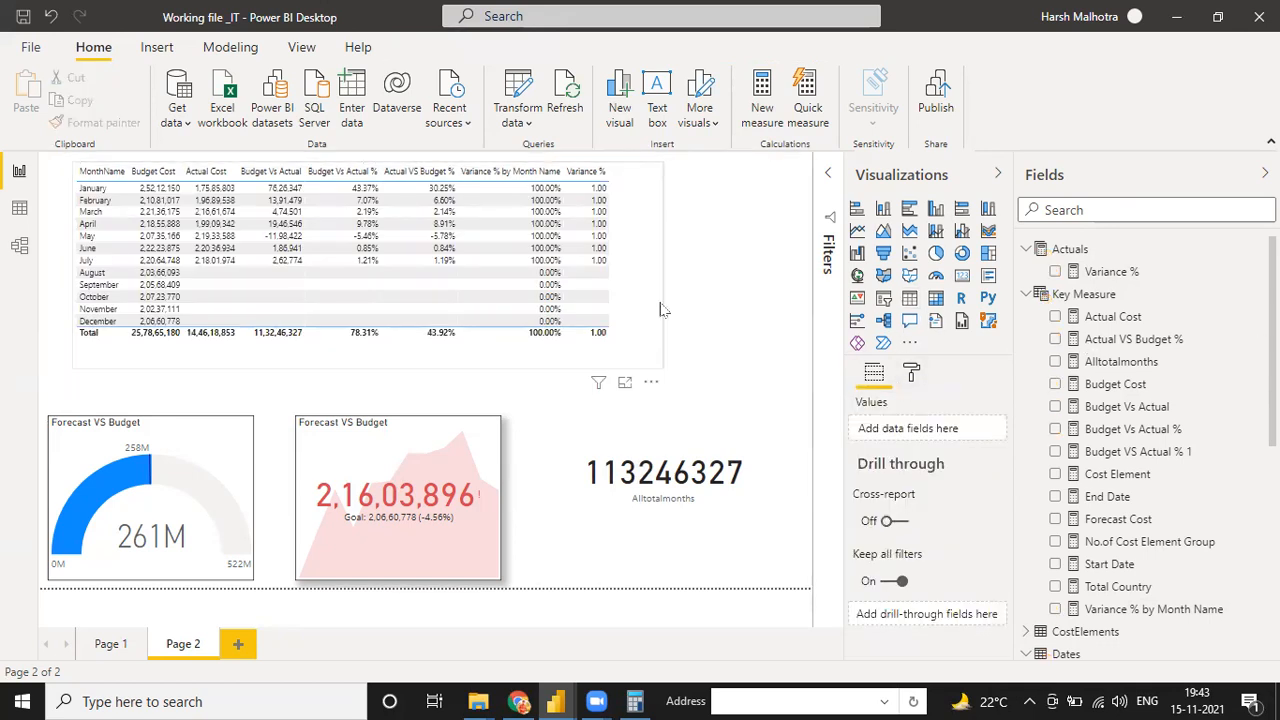
Step: Remove the Variance % by Month Name and Variance % columns from the monthly cost table and shrink the table
left_click(660, 310)
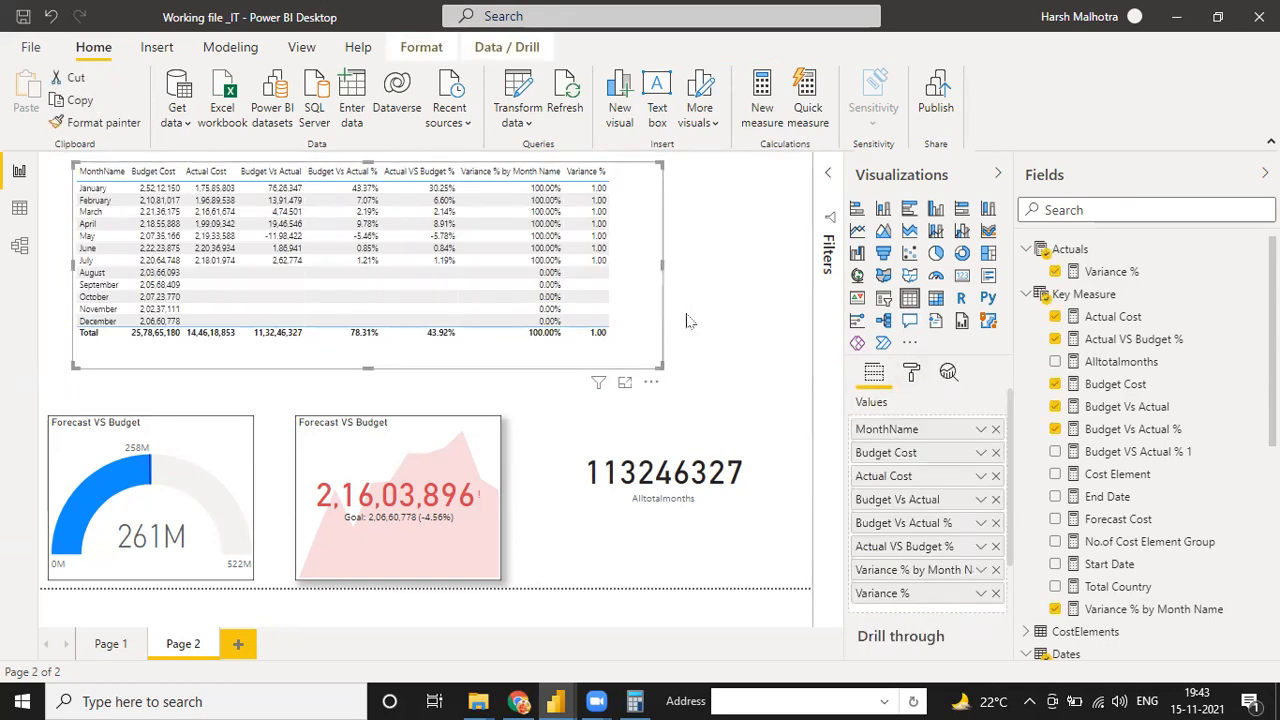
left_click(996, 570)
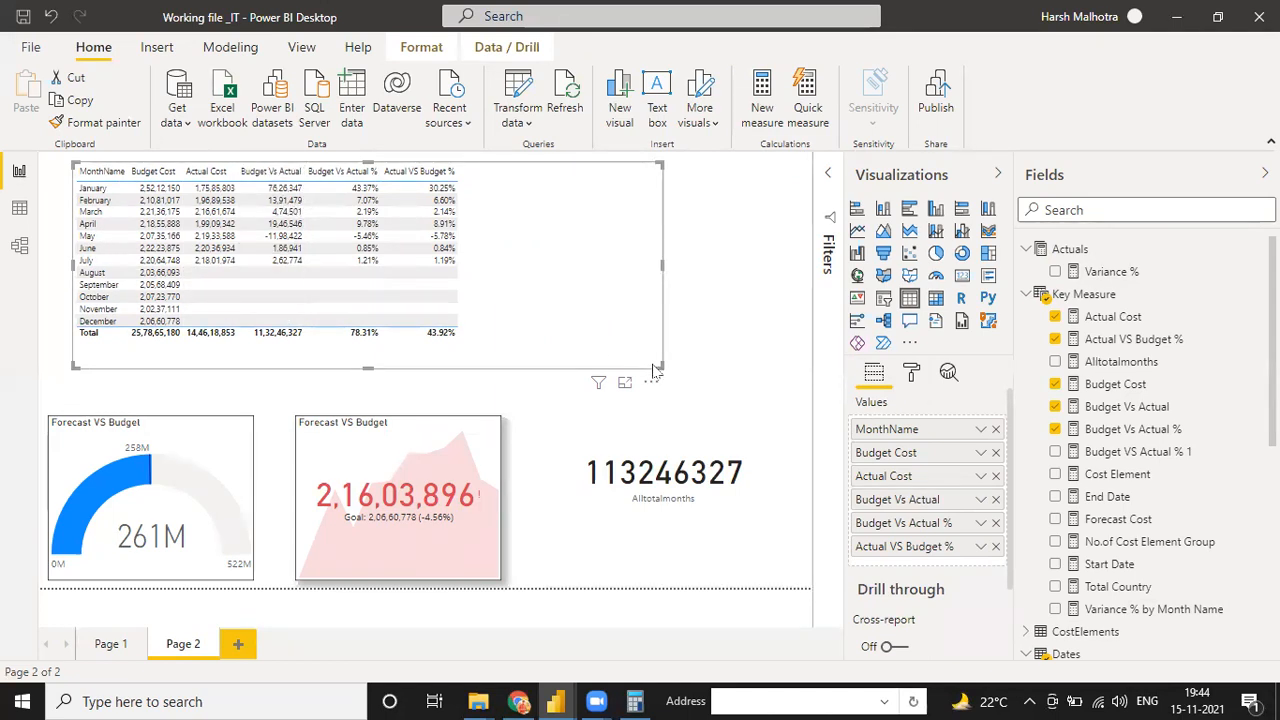
left_click_drag(655, 370, 502, 395)
left_click_drag(503, 315, 519, 388)
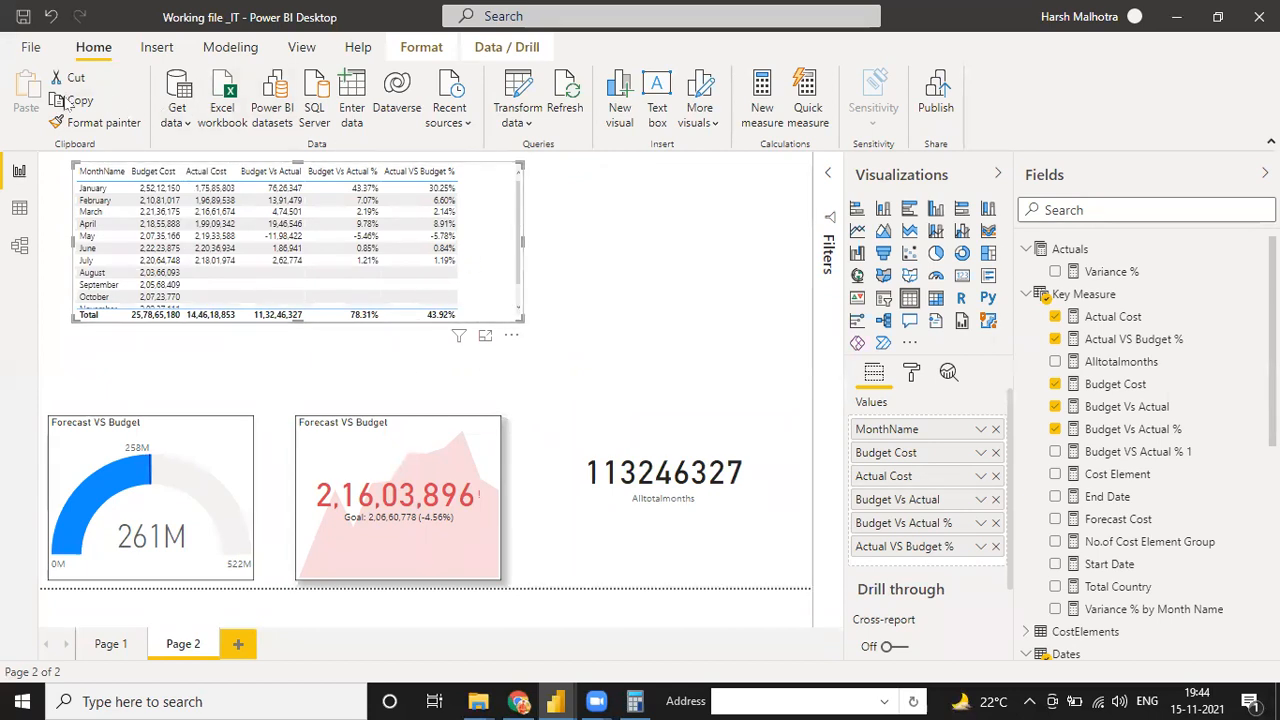
Step: Copy the monthly cost table to a new report page and enlarge the copy until all months fit
left_click(241, 644)
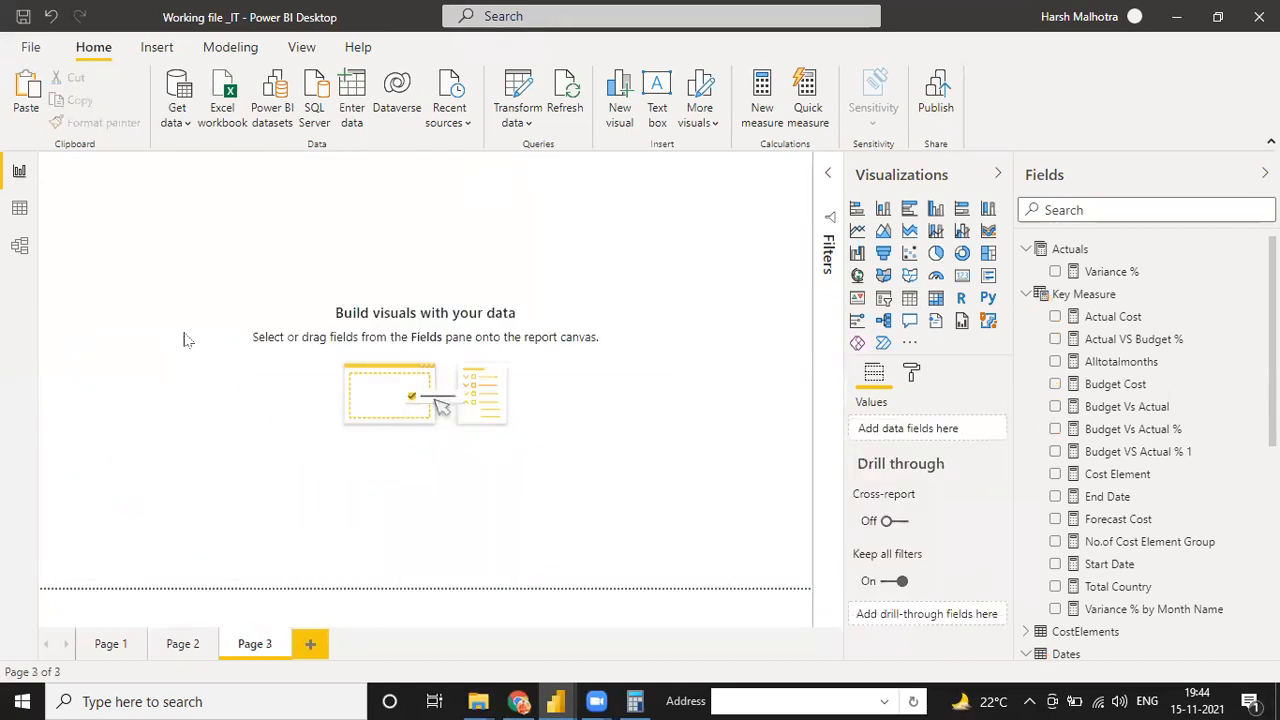
key("ctrl+v")
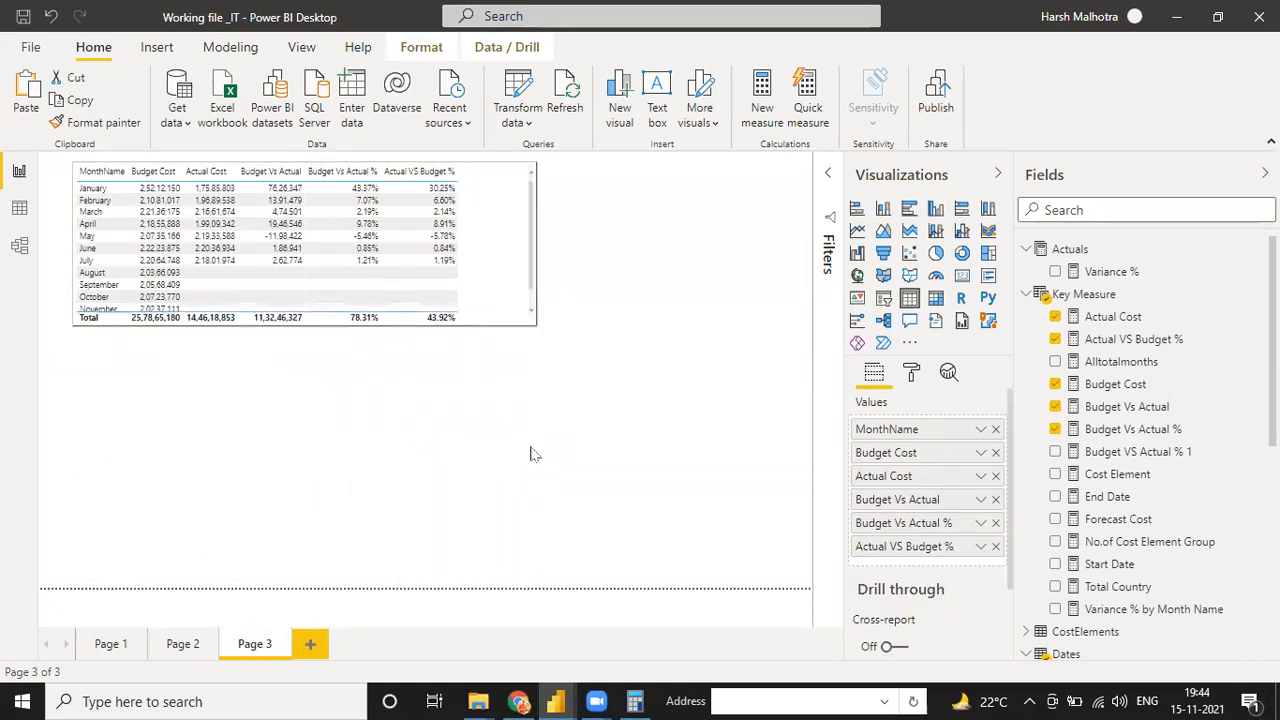
left_click_drag(536, 328, 663, 434)
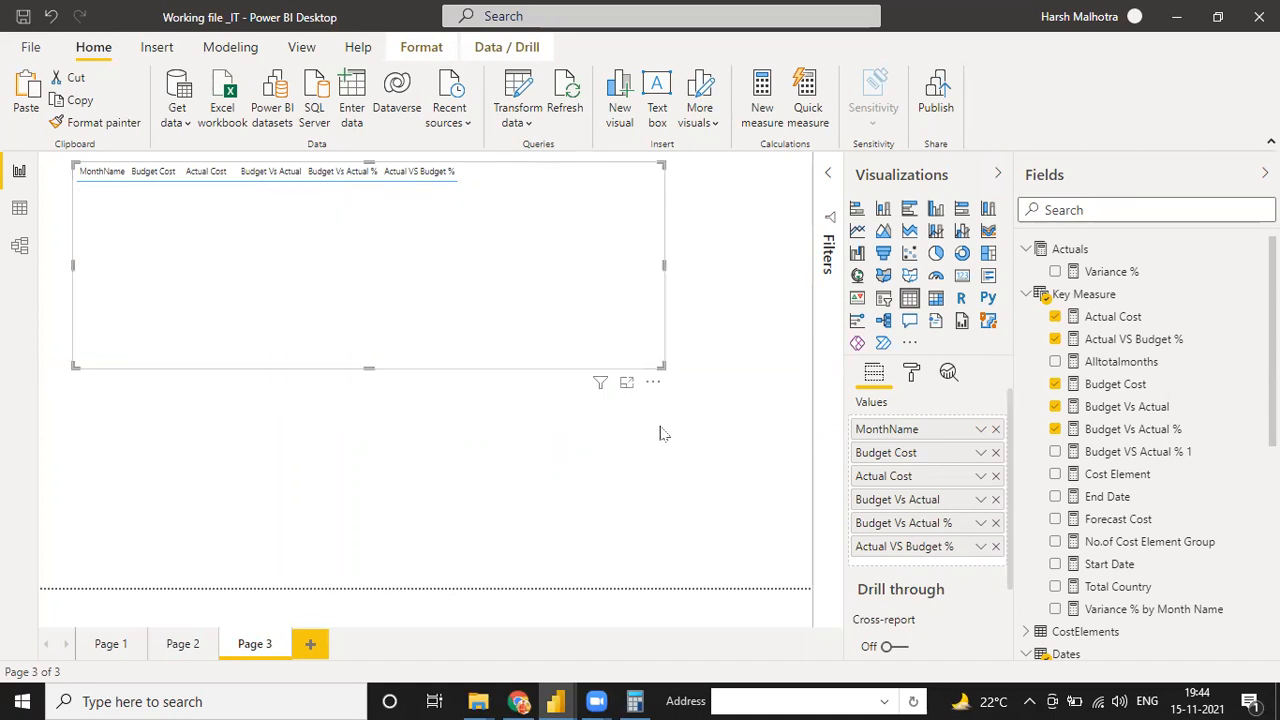
Step: In the copied table, replace Actual Cost, Budget Vs Actual, Budget Vs Actual % and Actual VS Budget % with Forecast Cost, and narrow the table slightly
left_click(996, 477)
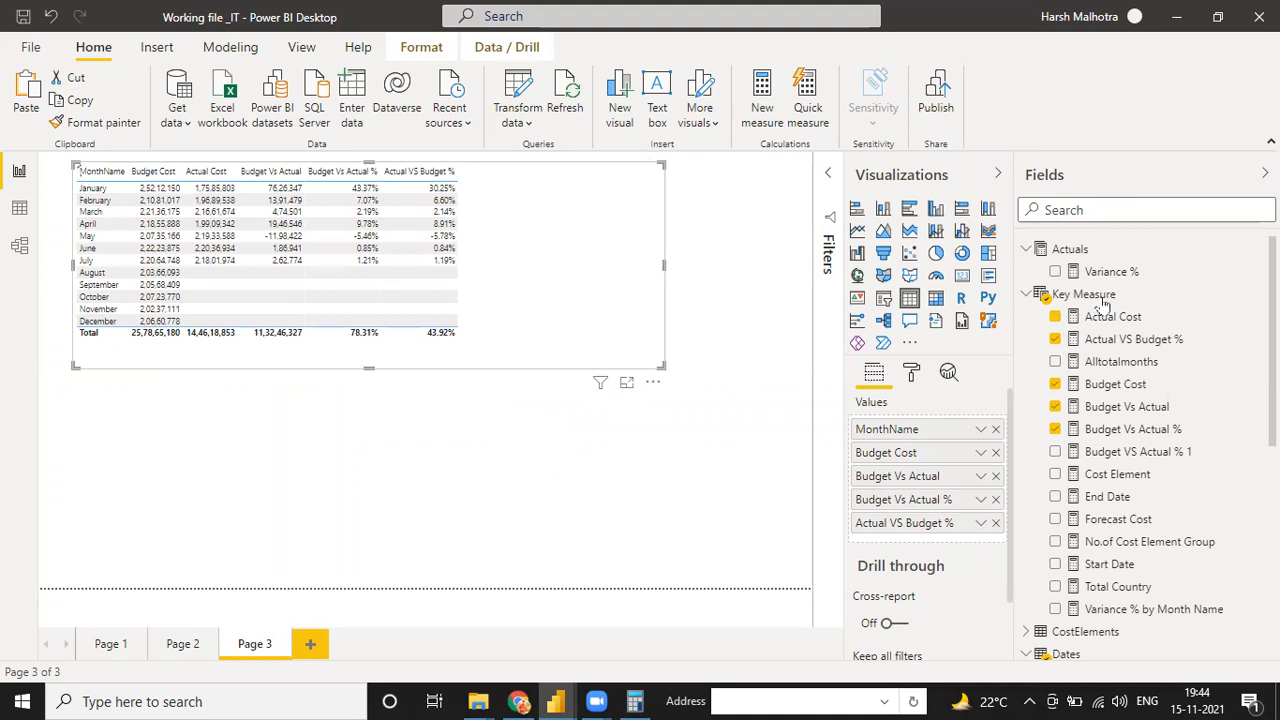
left_click(996, 477)
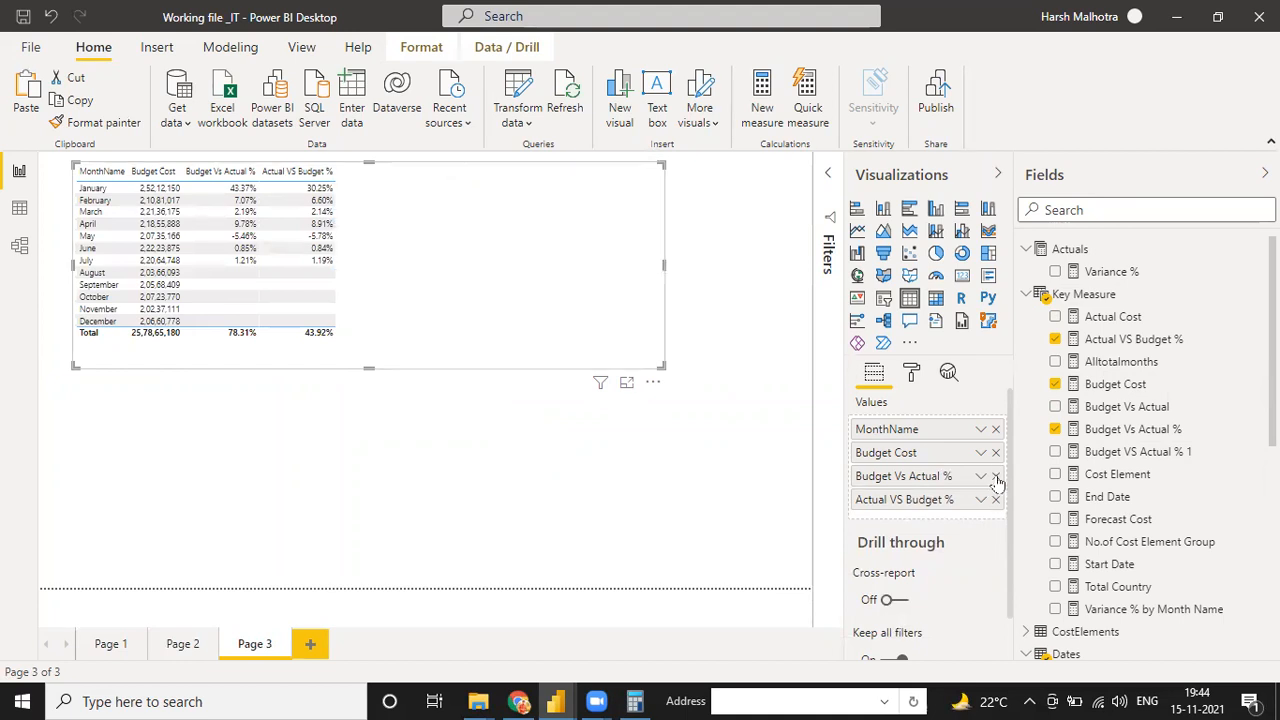
left_click(996, 476)
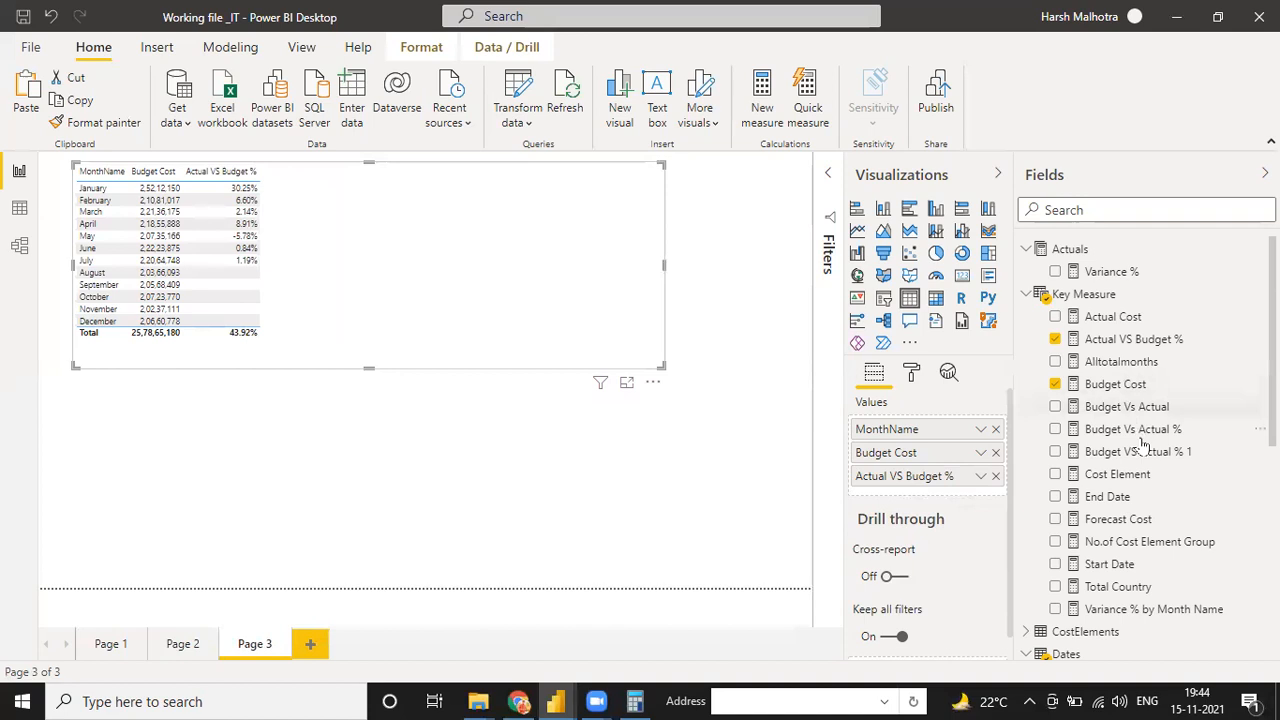
left_click_drag(1134, 519, 952, 470)
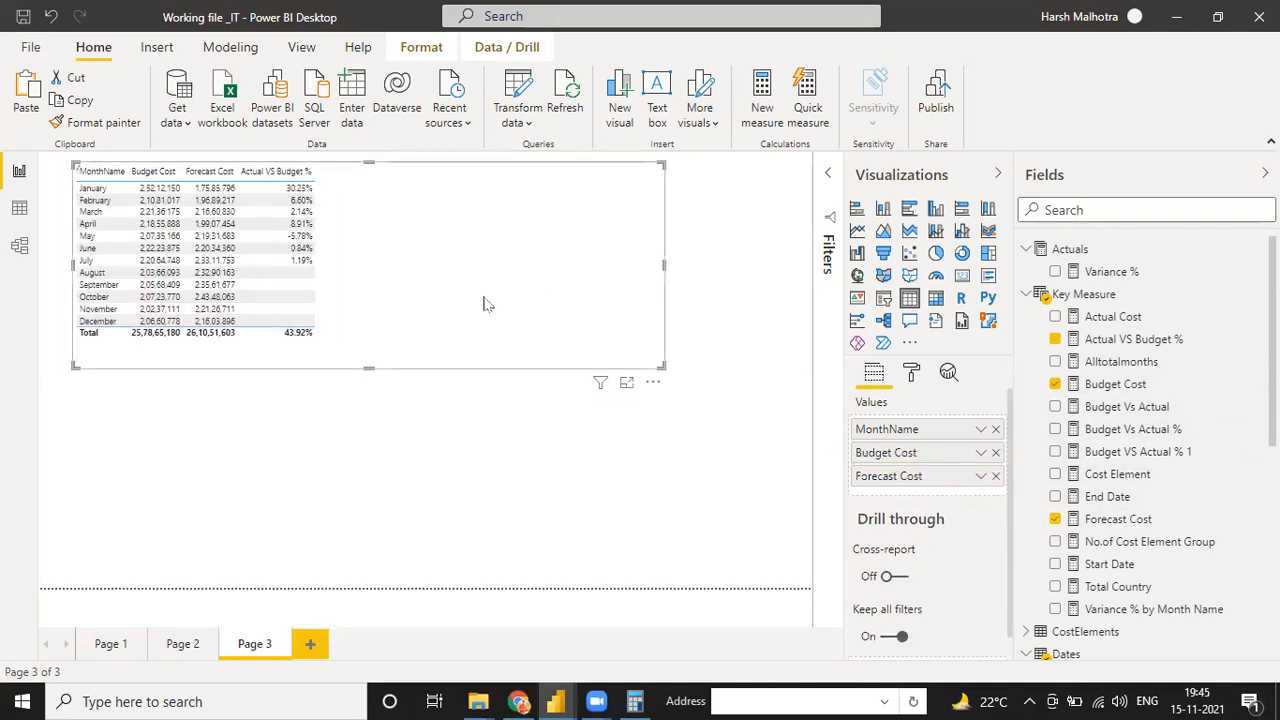
key("ctrl+z")
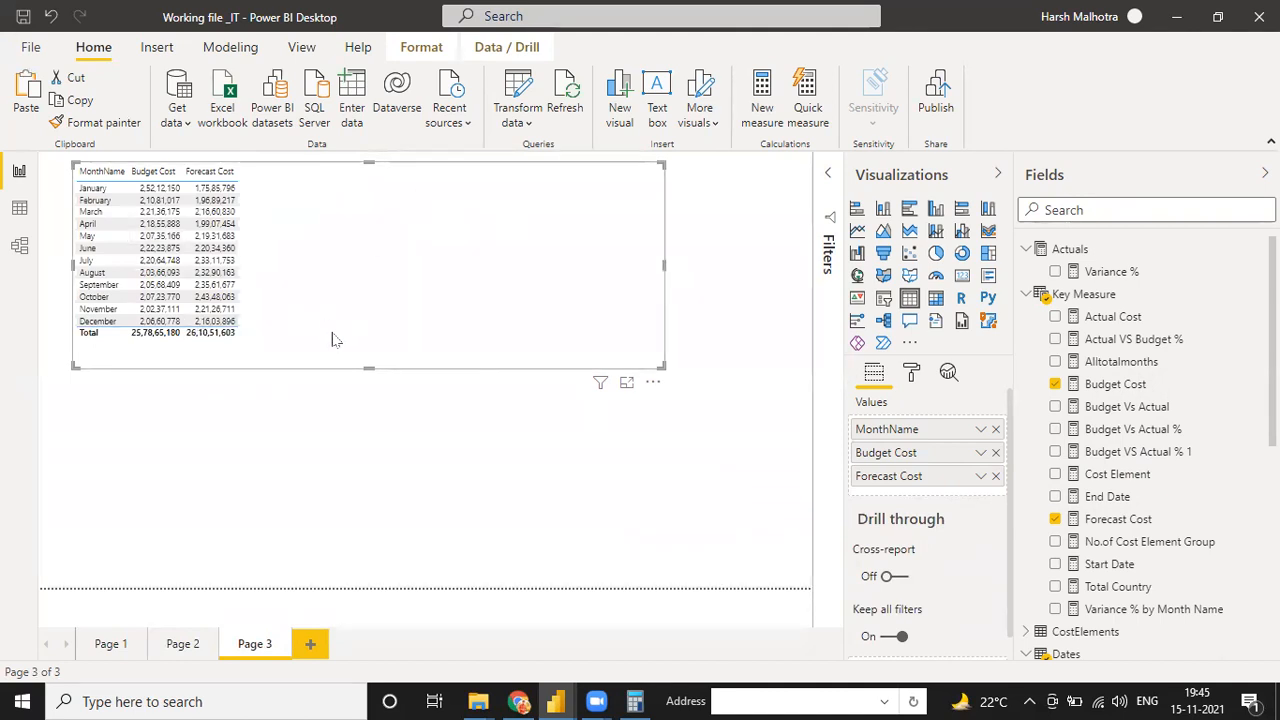
left_click_drag(664, 366, 617, 437)
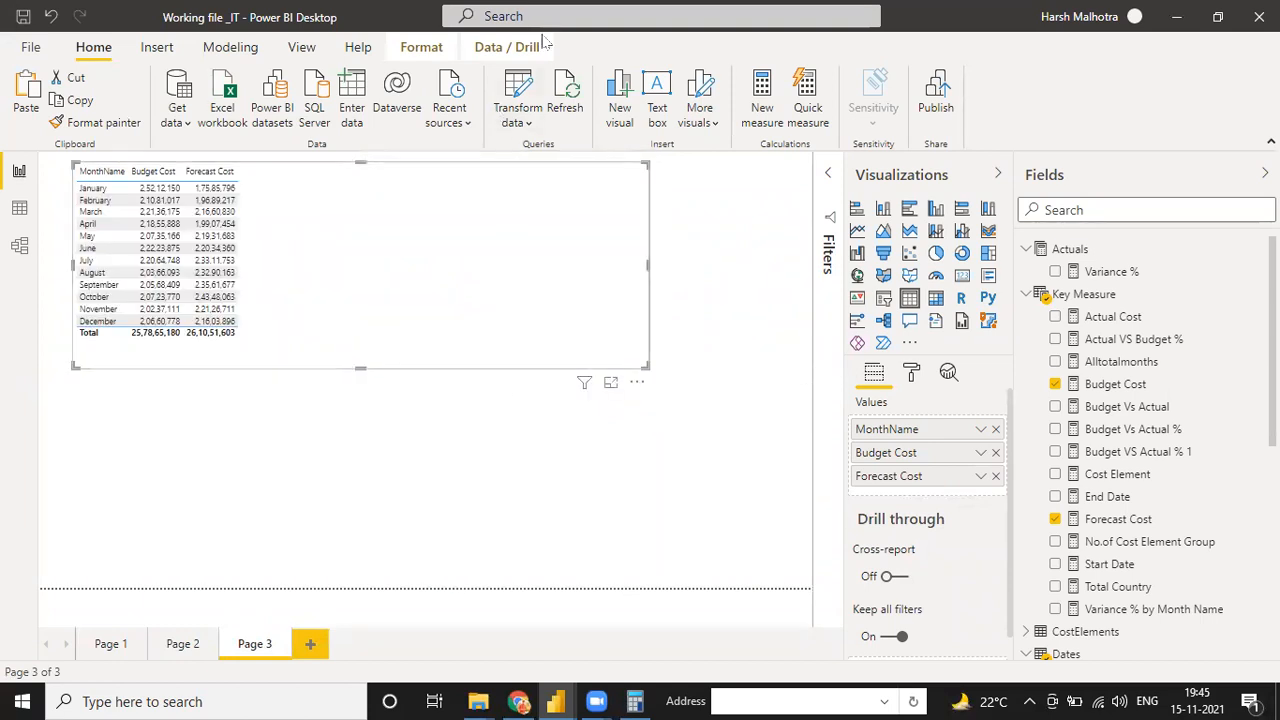